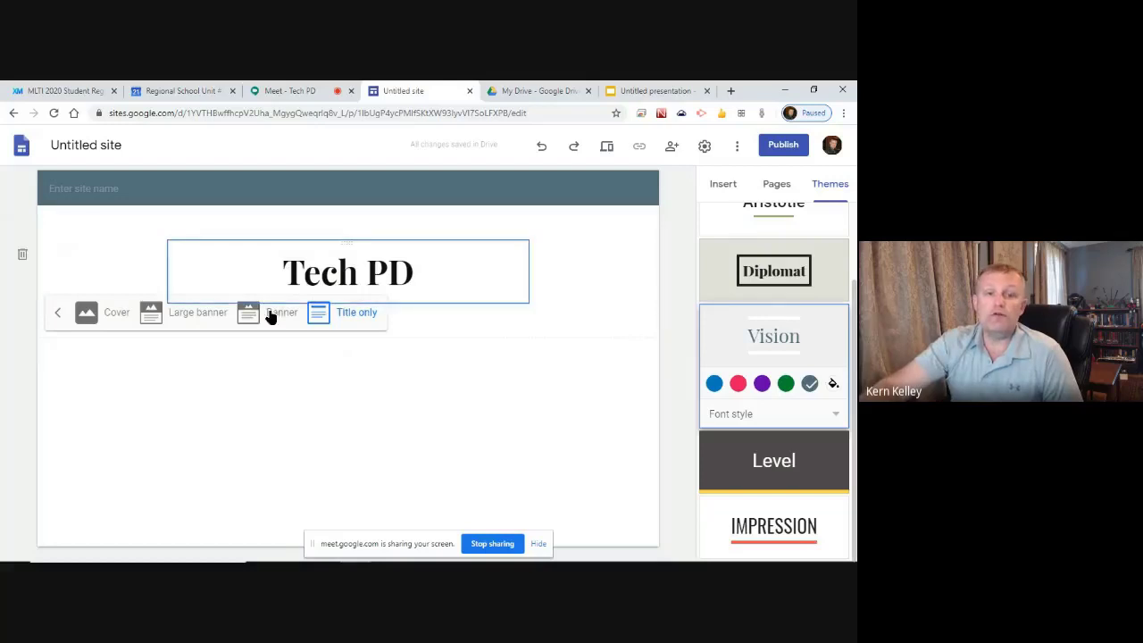
- Try the Large banner and Cover header types for the Tech PD page, finishing with Banner
left_click(183, 312)
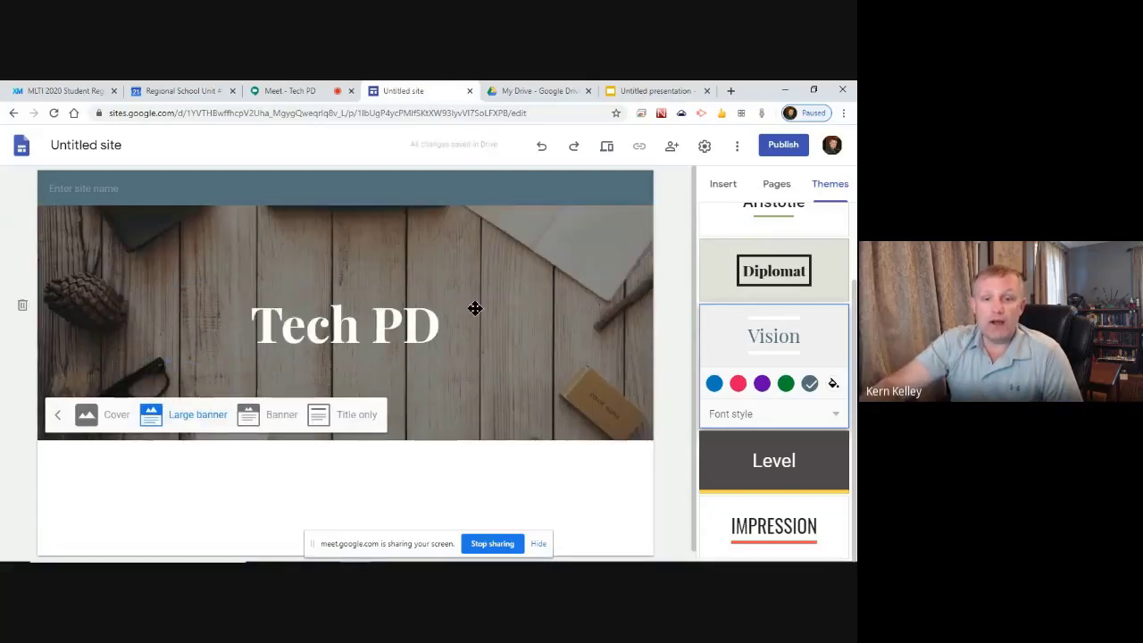
left_click(109, 418)
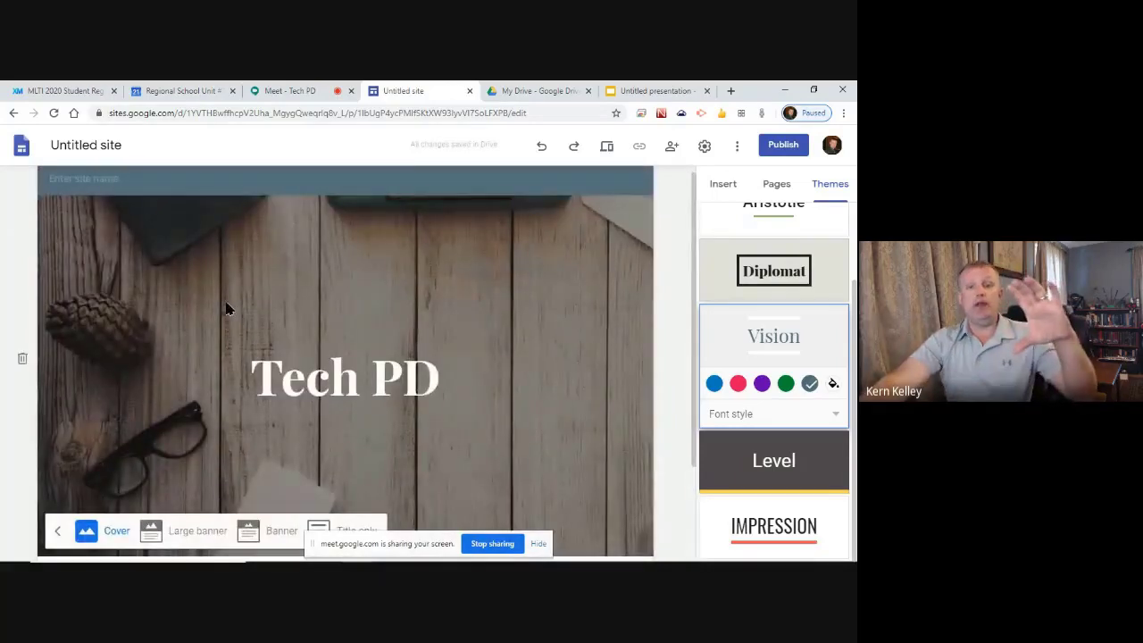
scroll(201, 312, "down", 2)
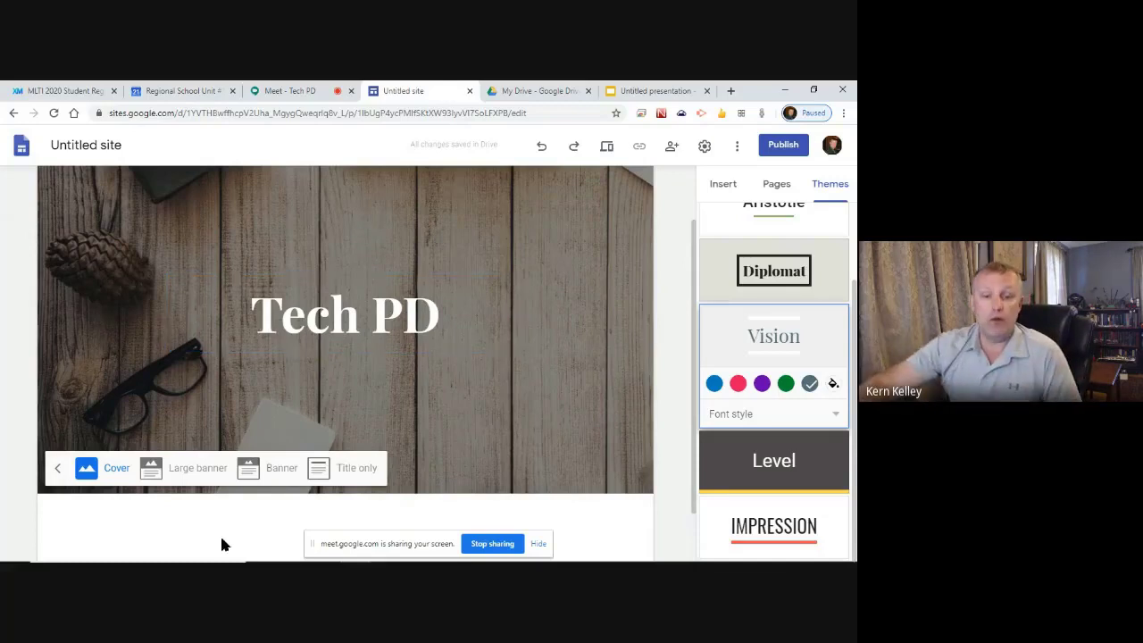
left_click(265, 467)
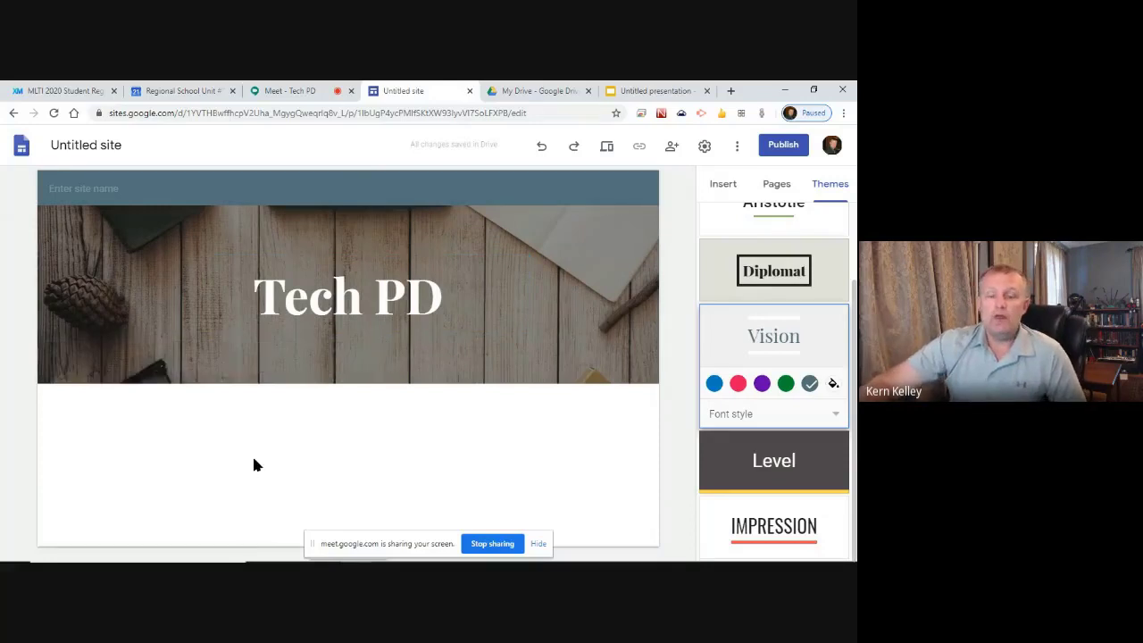
- Rename the untitled site with the teacher's title and surname in the possessive, followed by "Site", and use it as the displayed site name
left_click(127, 149)
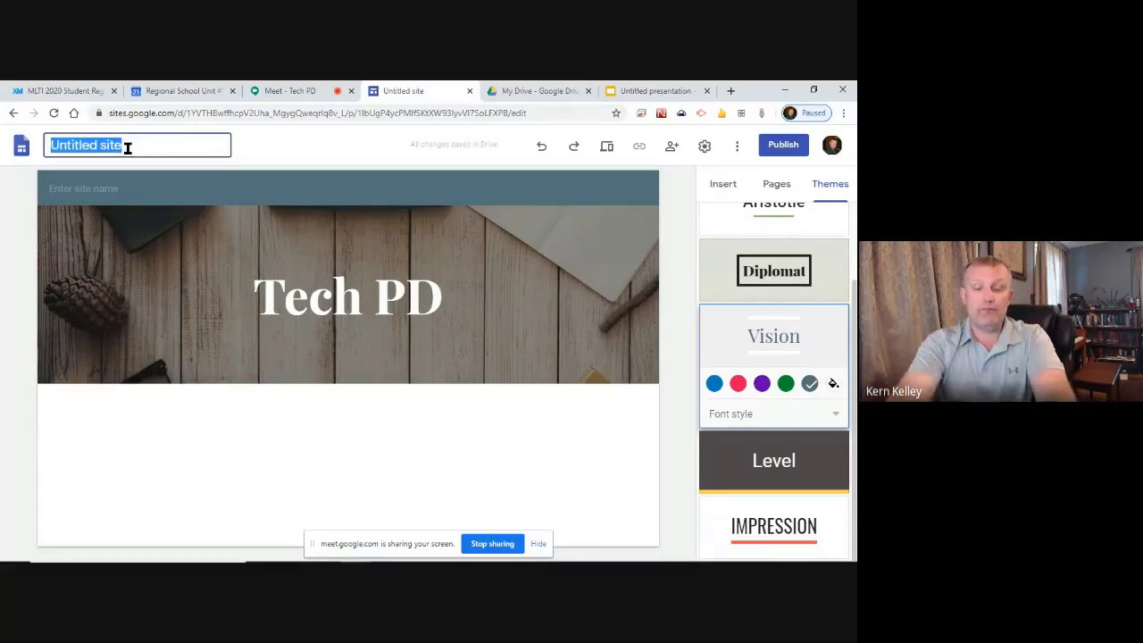
type("Mr. Kelley's Si")
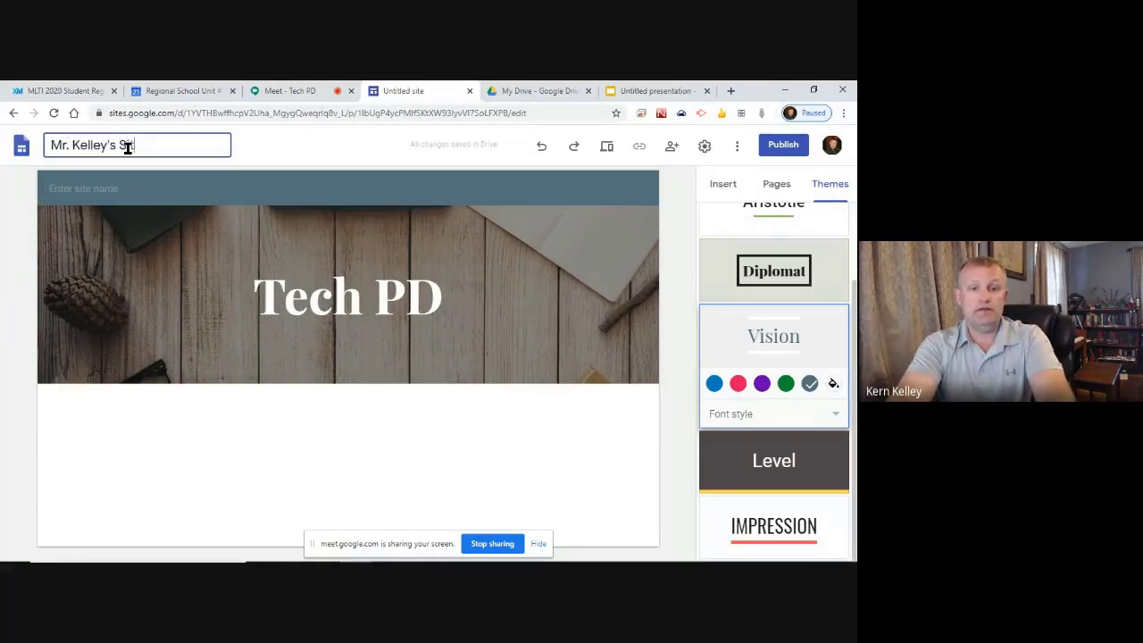
type("te")
key("Return")
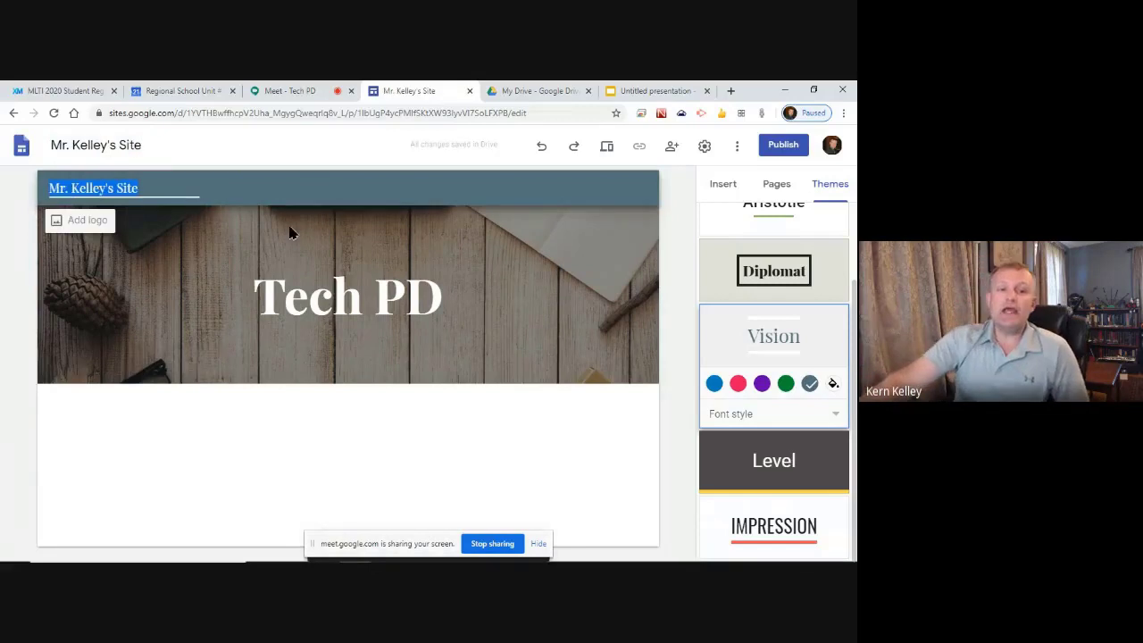
left_click(291, 435)
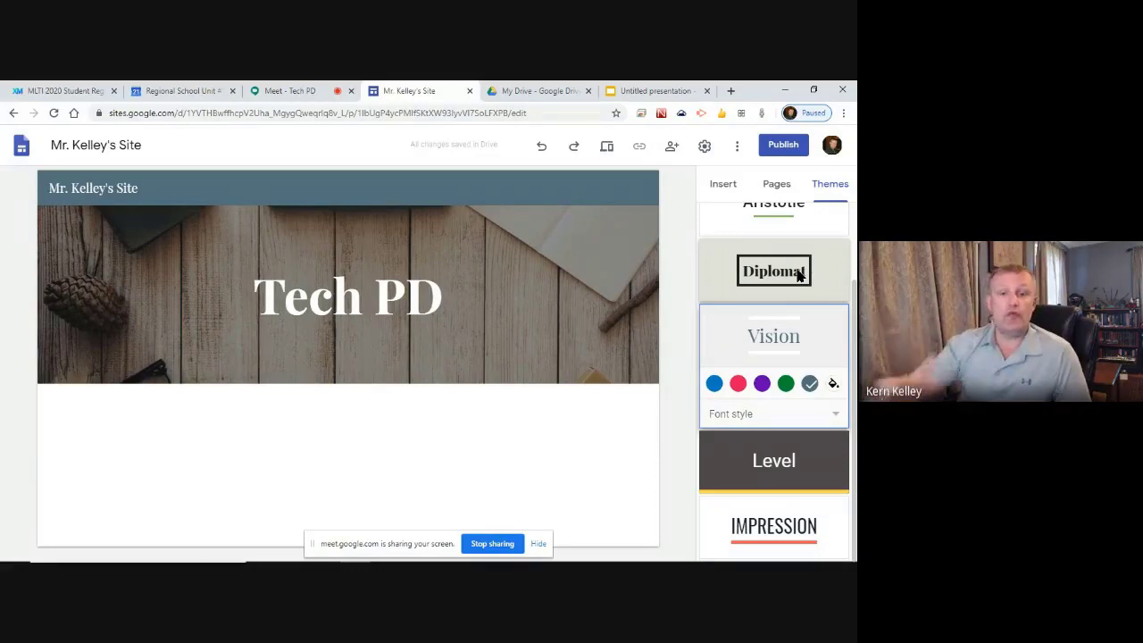
- Insert a text box below the banner containing "Welcome to my classroom site!"
left_click(724, 184)
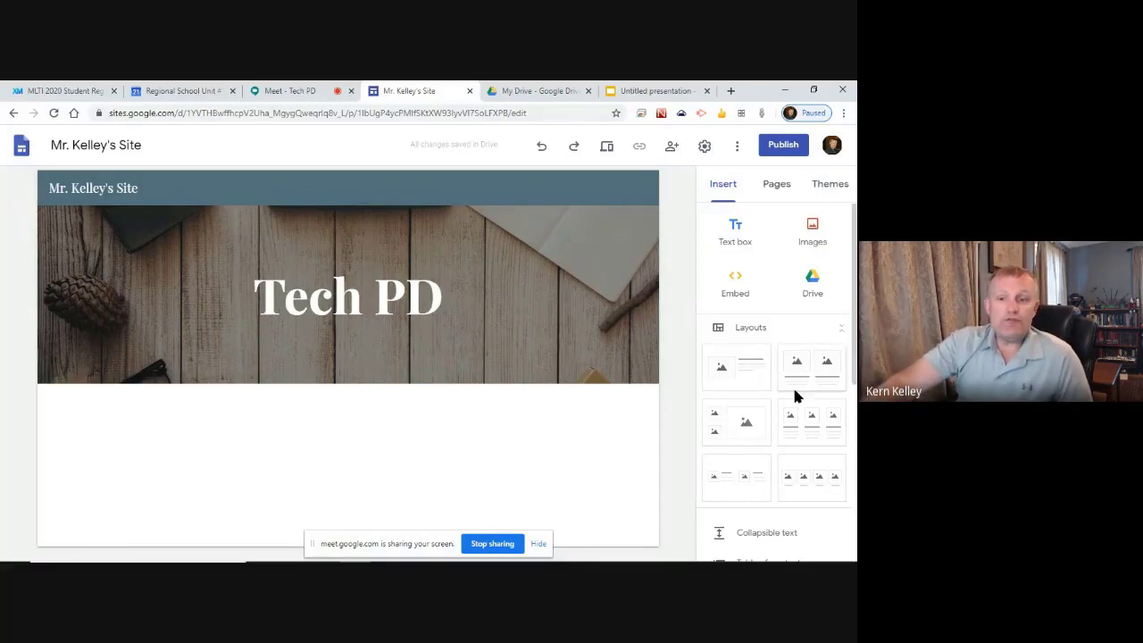
scroll(799, 371, "down", 2)
scroll(773, 348, "up", 1)
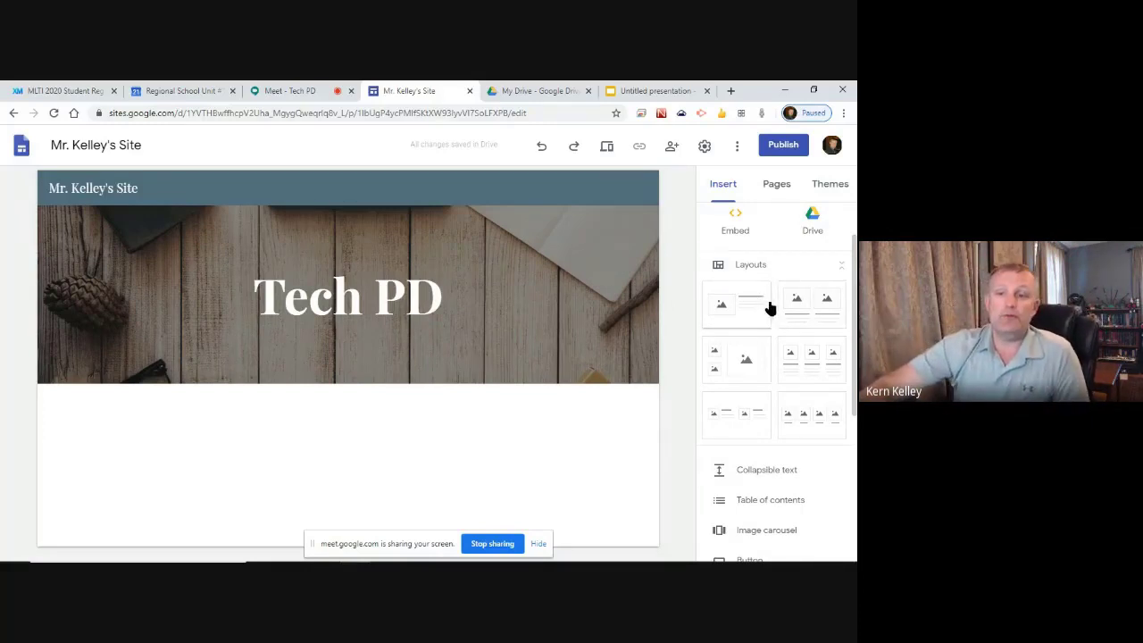
scroll(769, 308, "up", 1)
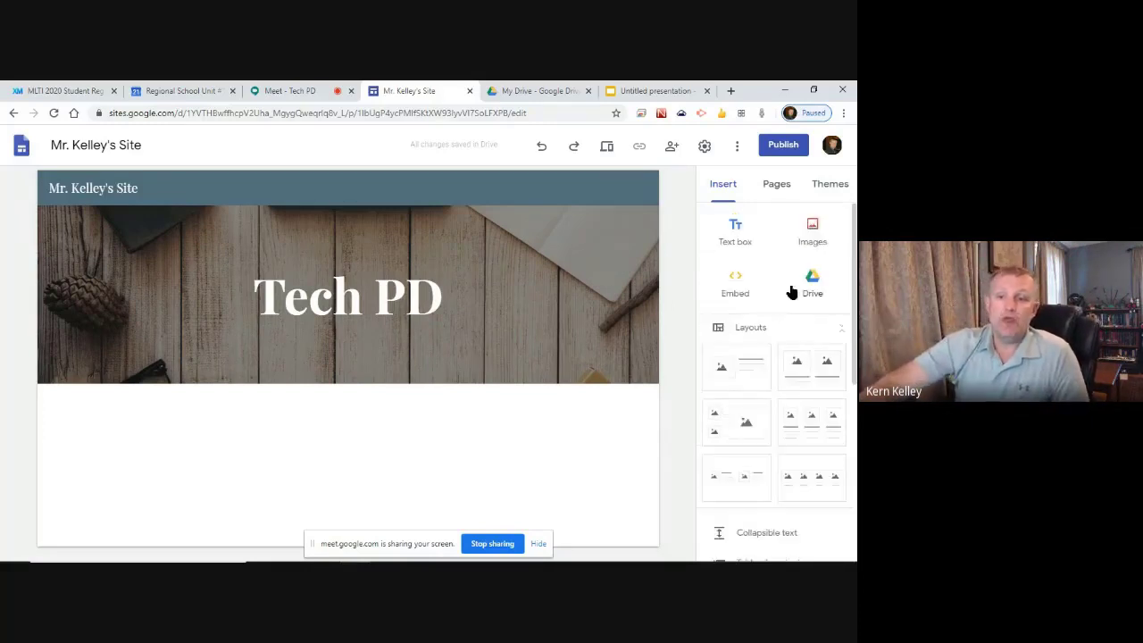
left_click(736, 234)
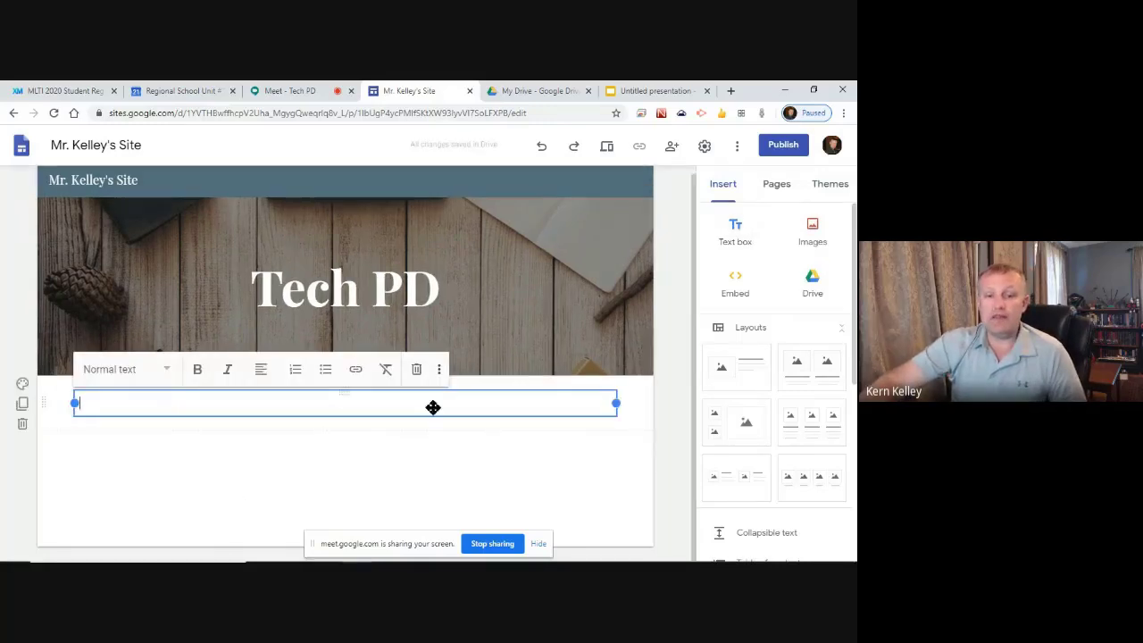
type("Welcome to my c")
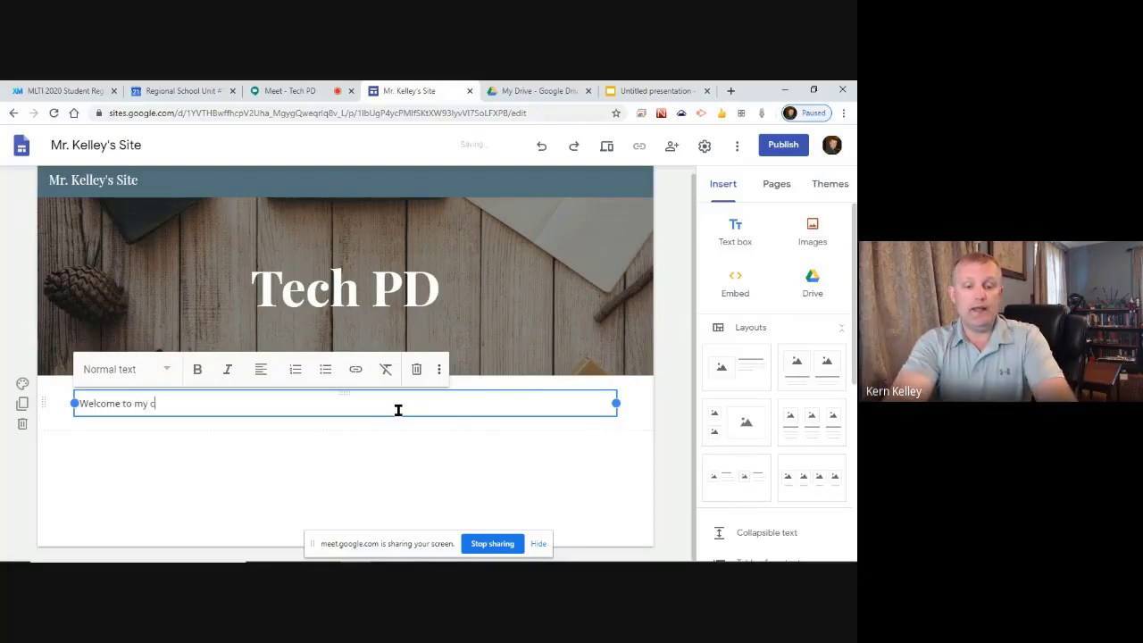
type("lassroom site")
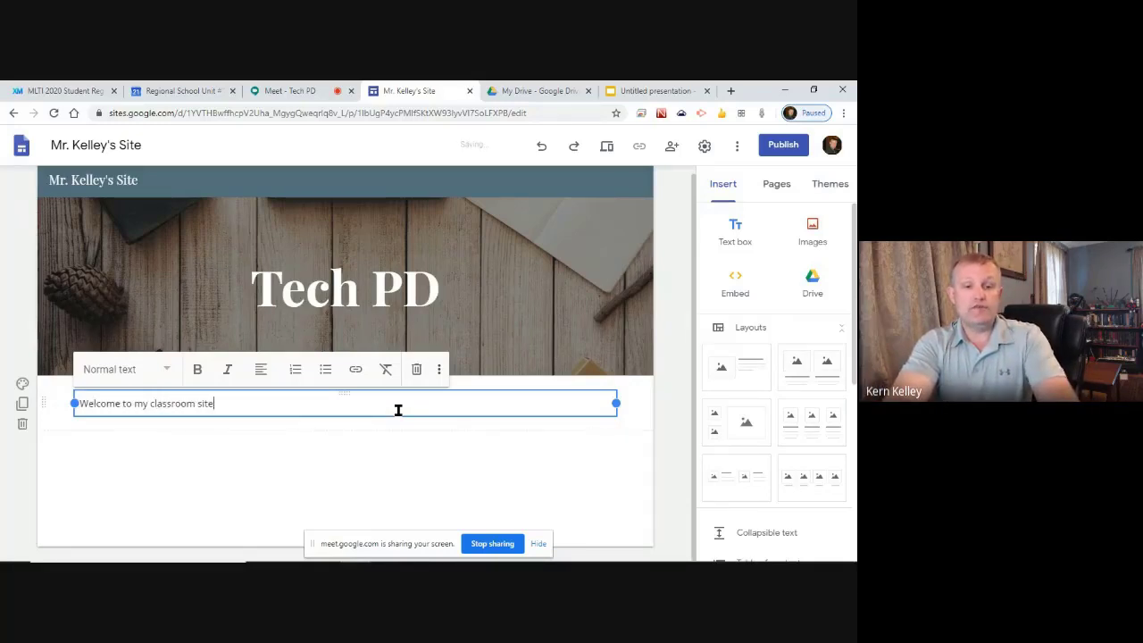
type("!")
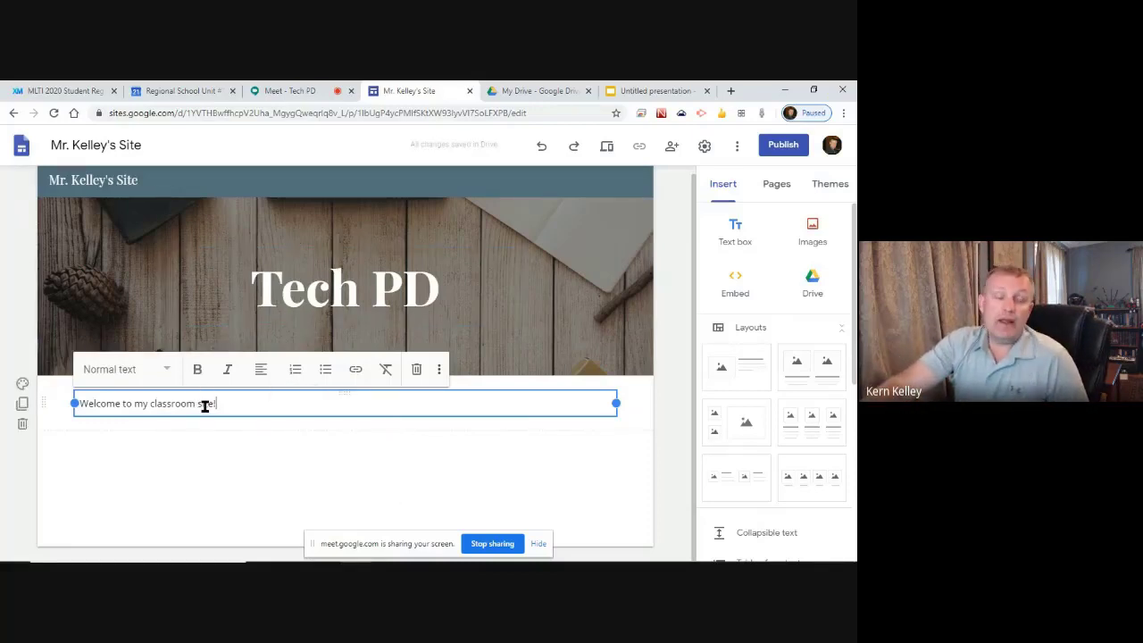
left_click(450, 478)
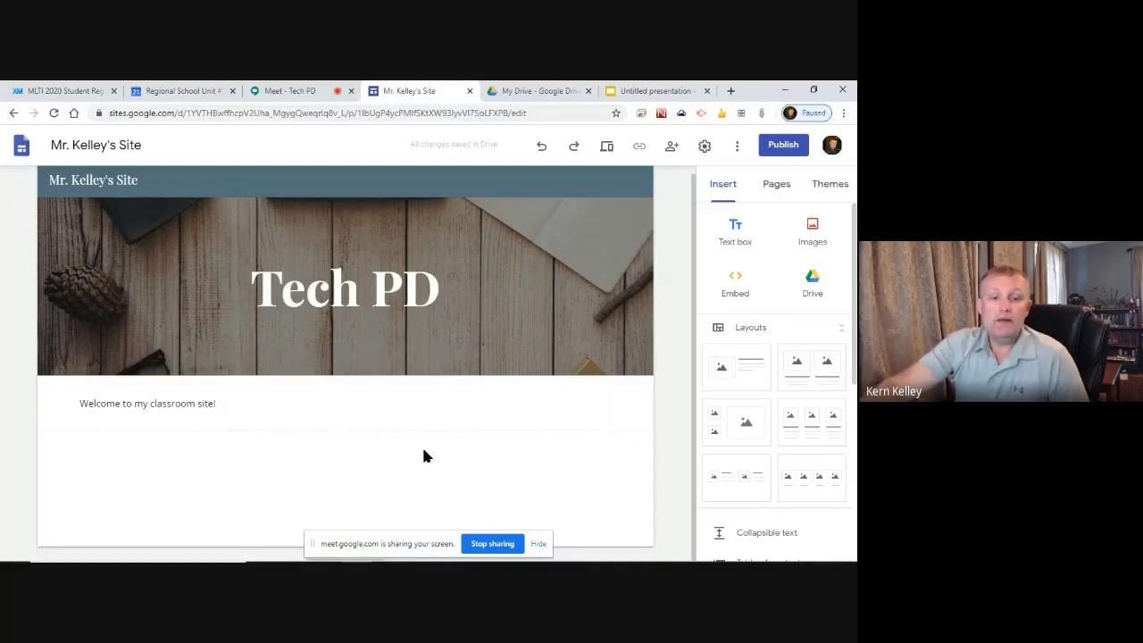
- Centre-align the welcome text in its text box
left_click(249, 402)
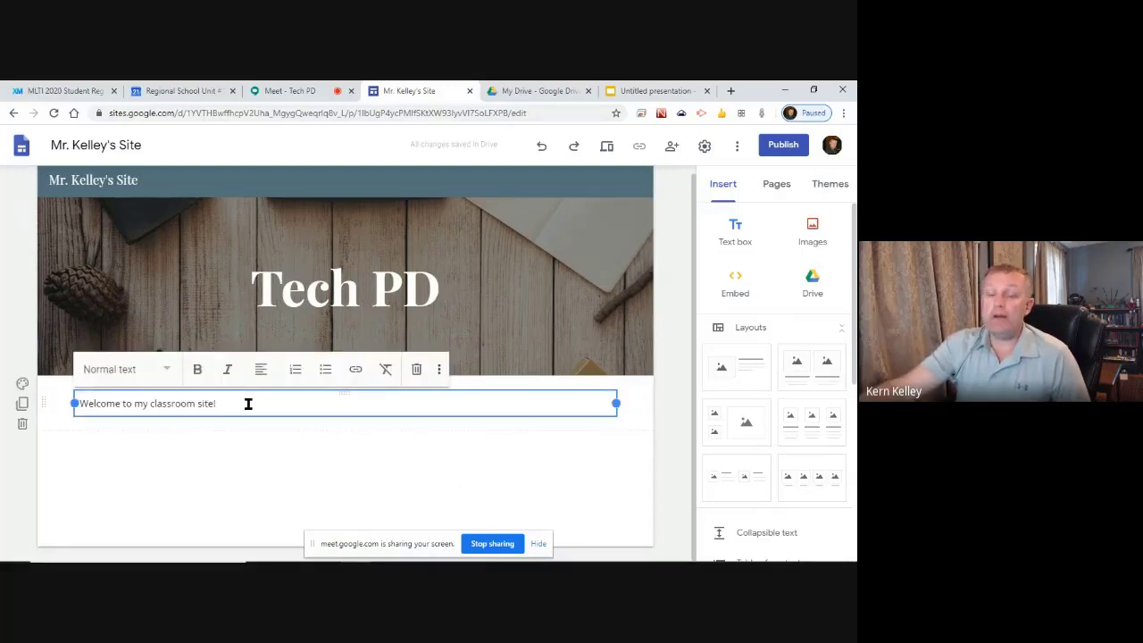
left_click(259, 370)
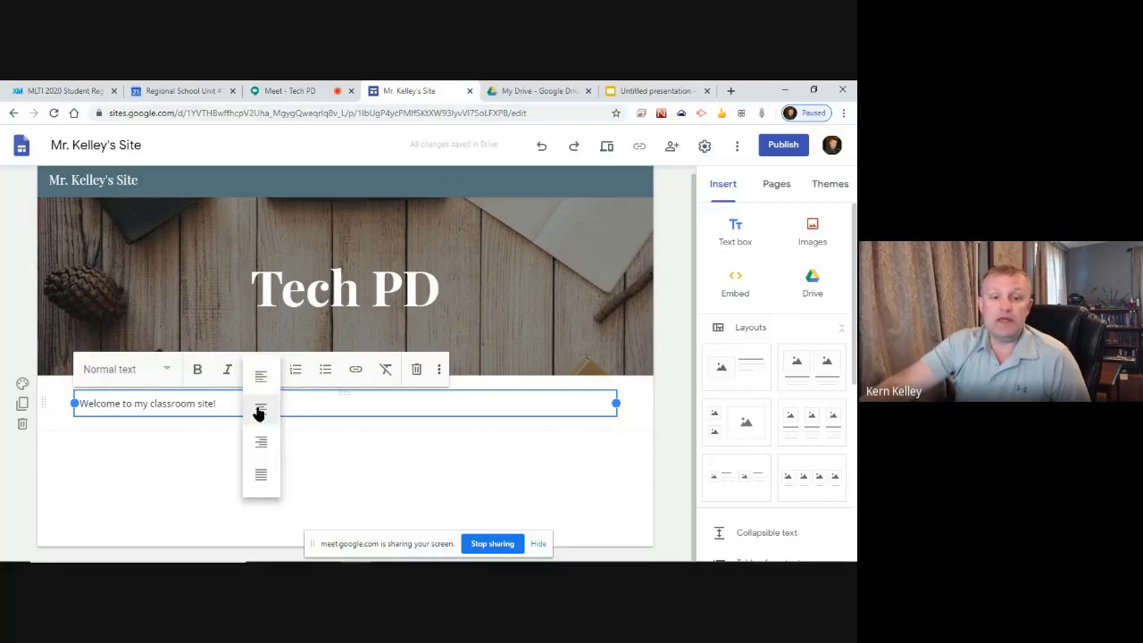
left_click(259, 411)
- Try the Title style on the welcome text, then format it as Heading
left_click(166, 372)
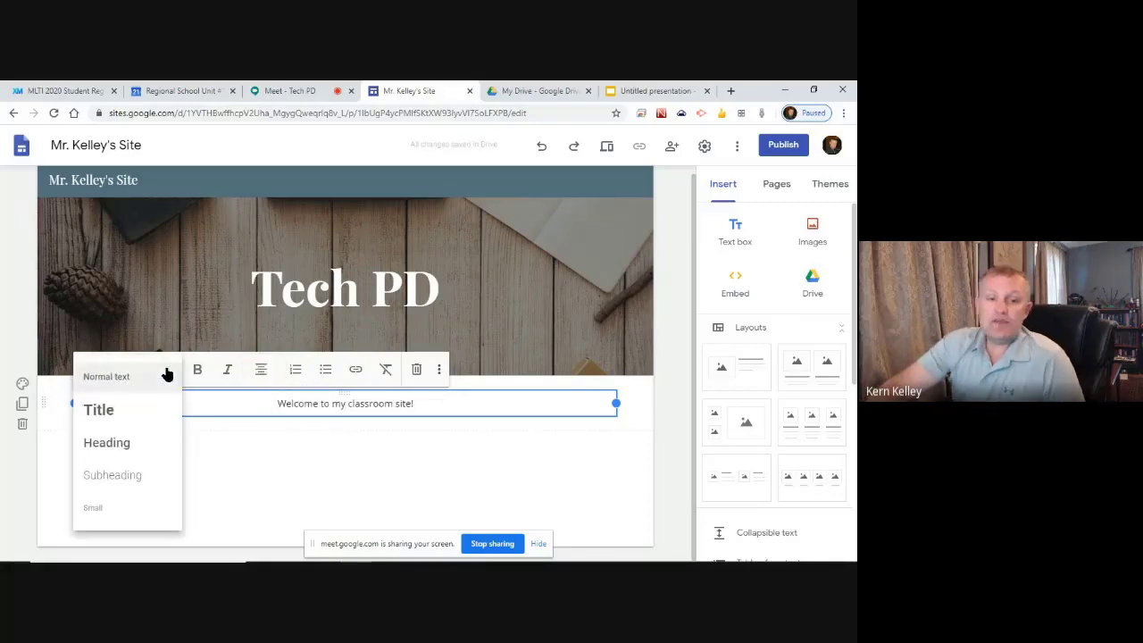
left_click(166, 374)
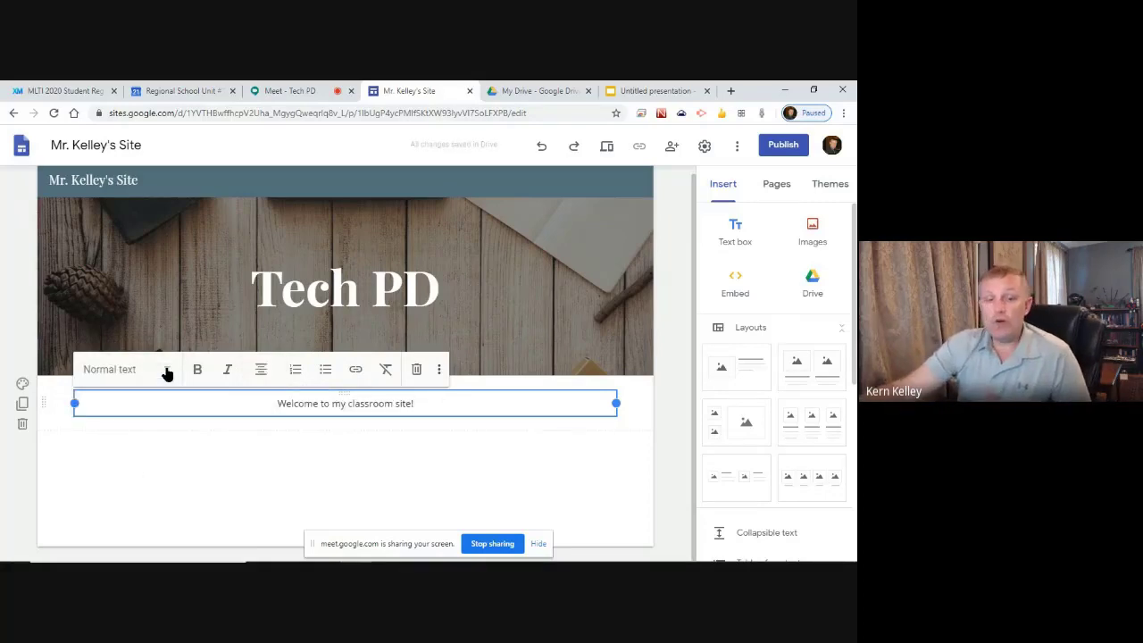
left_click(166, 373)
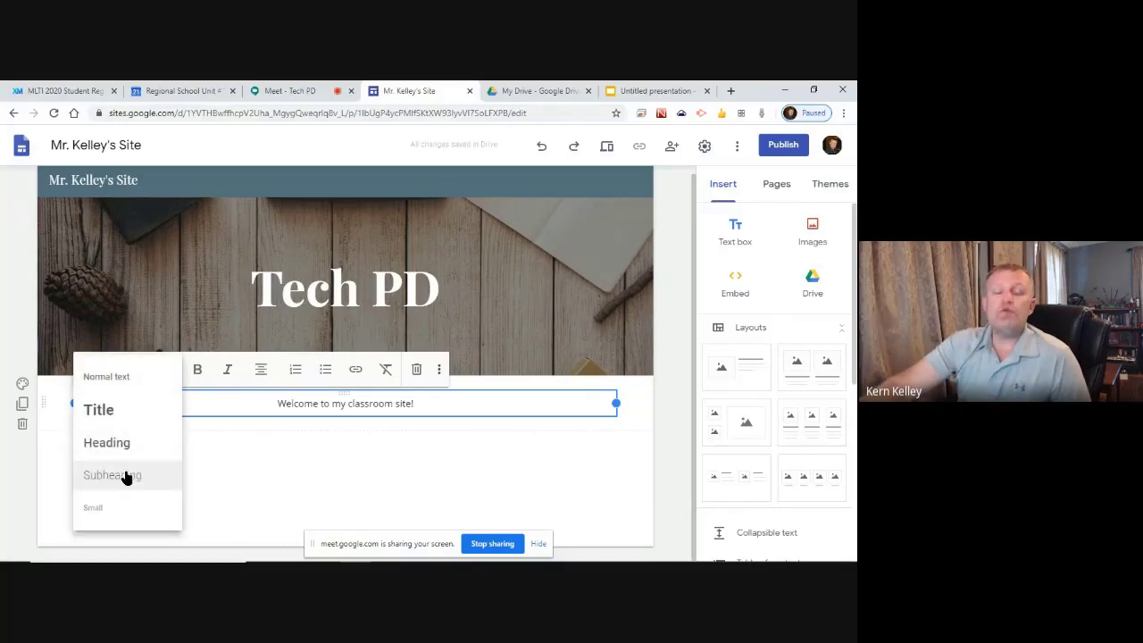
left_click(110, 421)
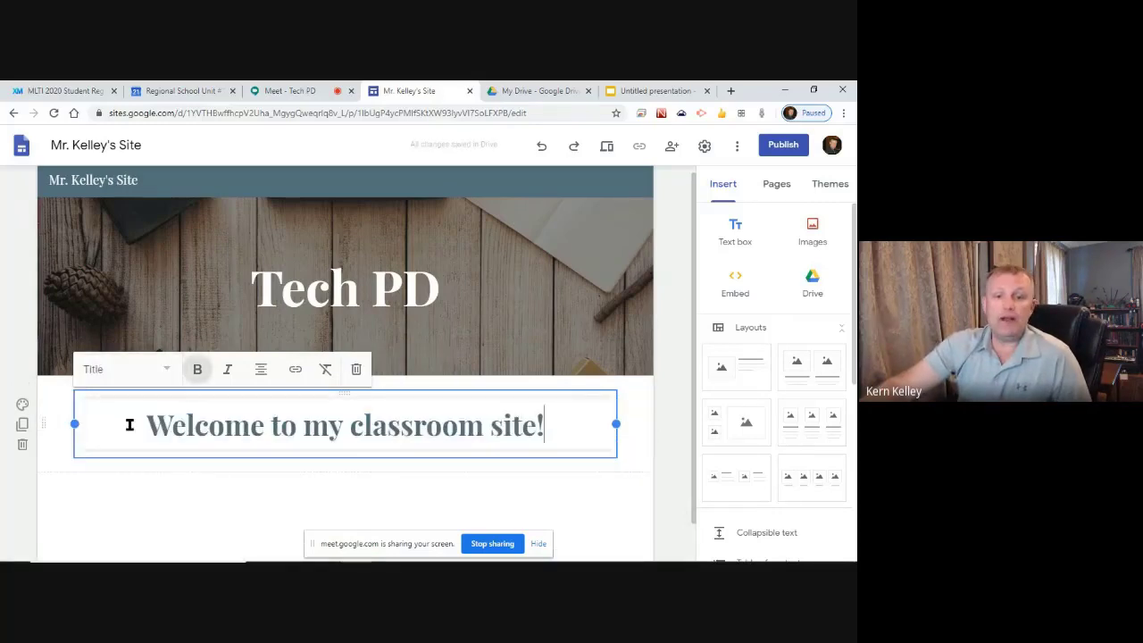
left_click(160, 373)
left_click(115, 441)
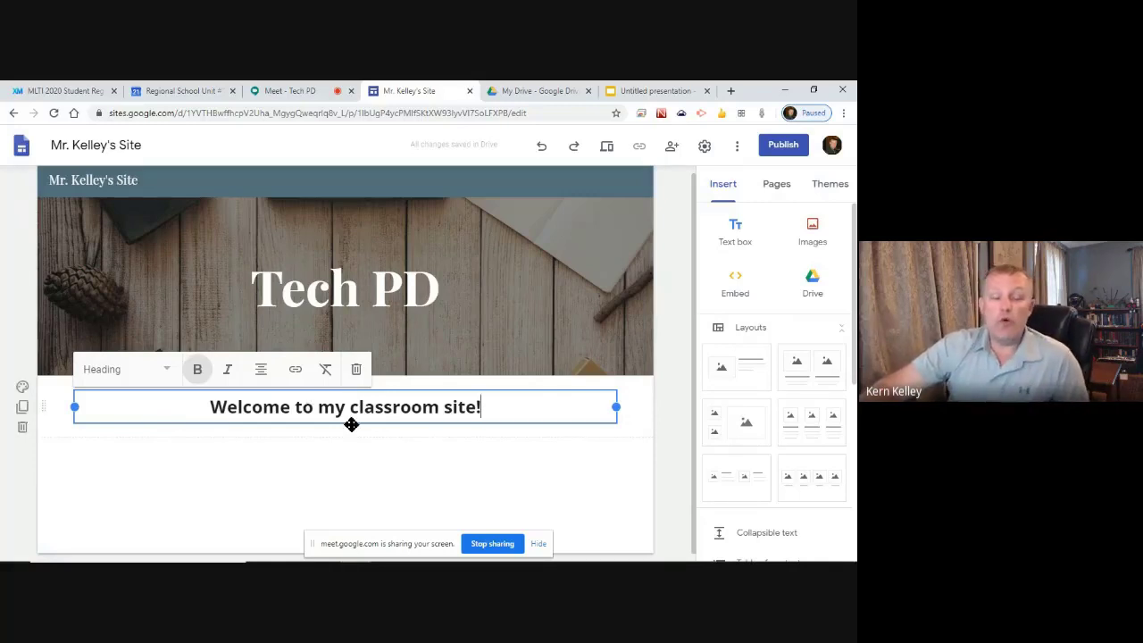
- Set the background of the welcome text section to Emphasis 2
left_click(22, 388)
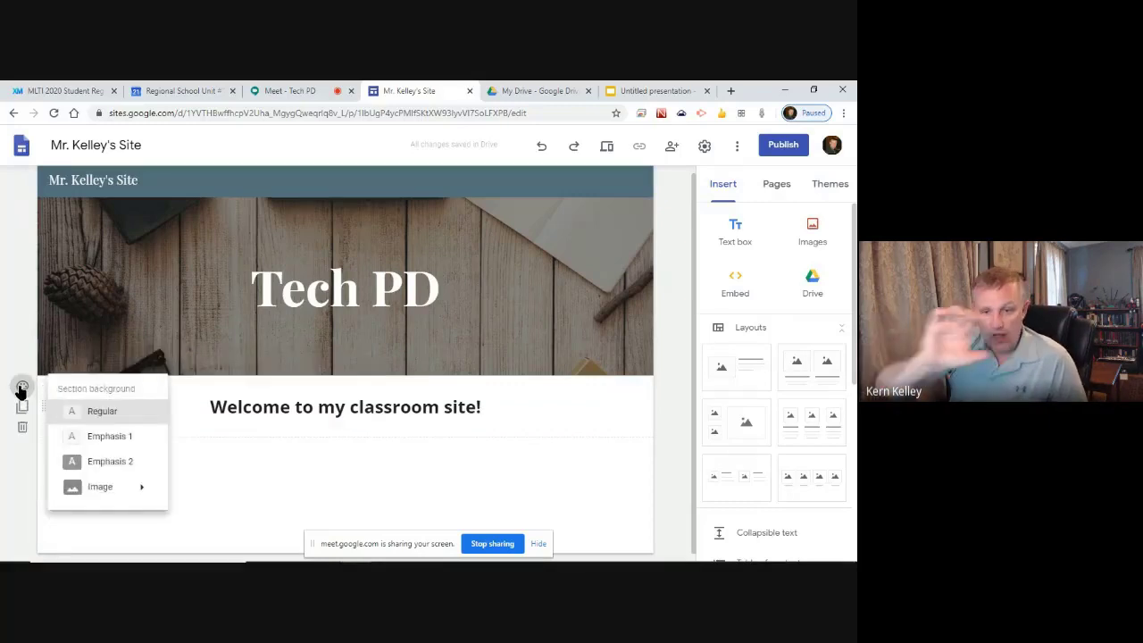
left_click(114, 462)
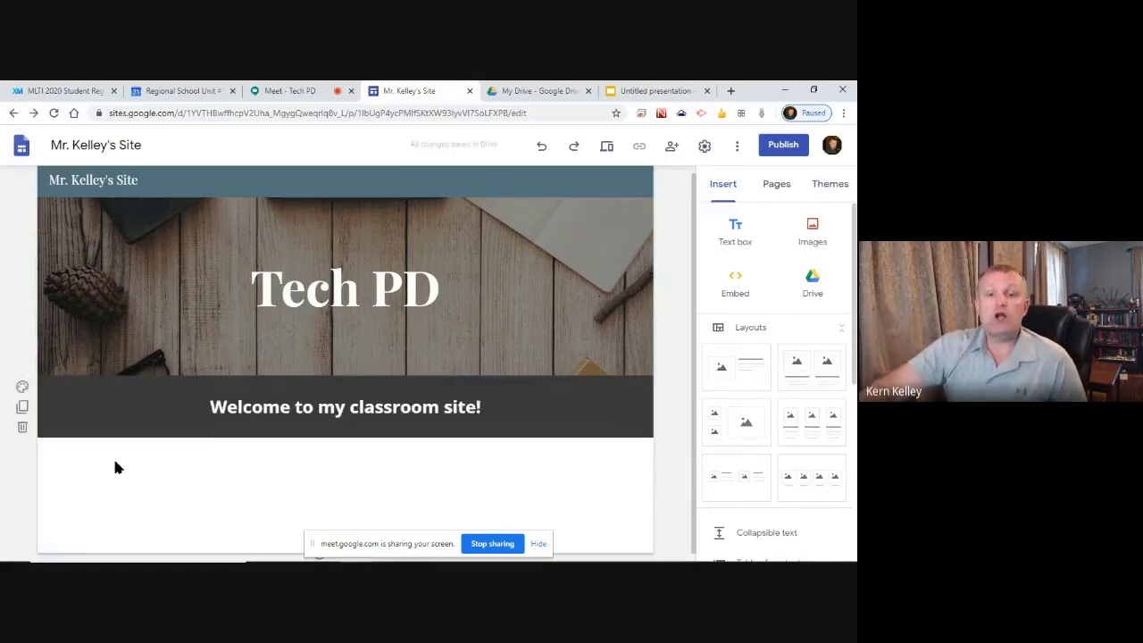
- Review the image background options of the welcome section and the formatting options of its text without changing anything
left_click(22, 386)
mouse_move(108, 488)
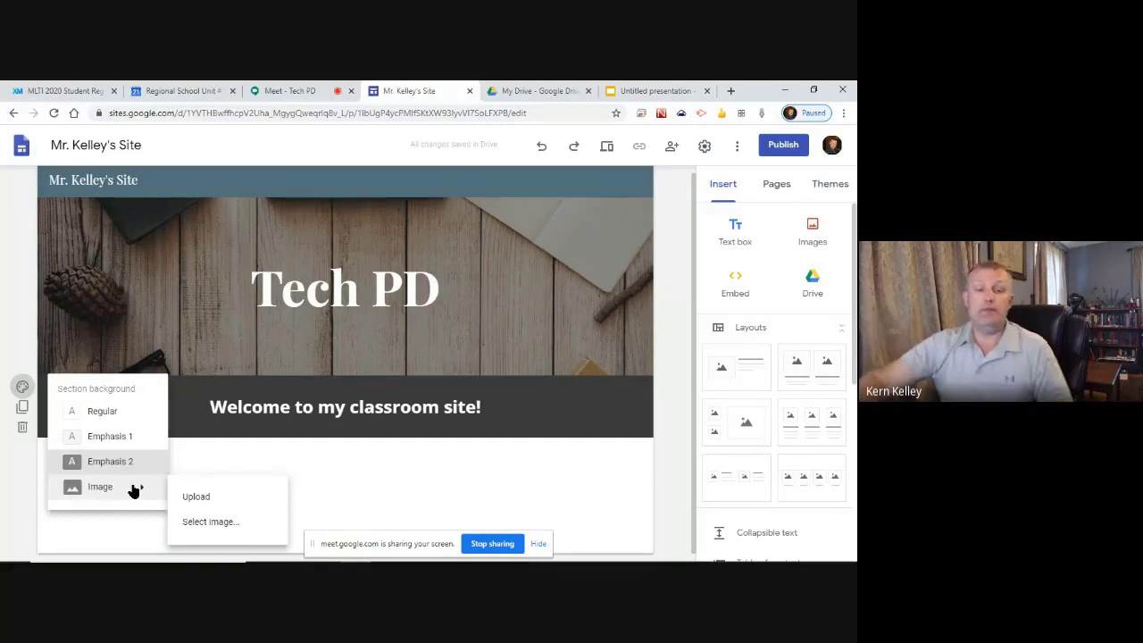
left_click(268, 416)
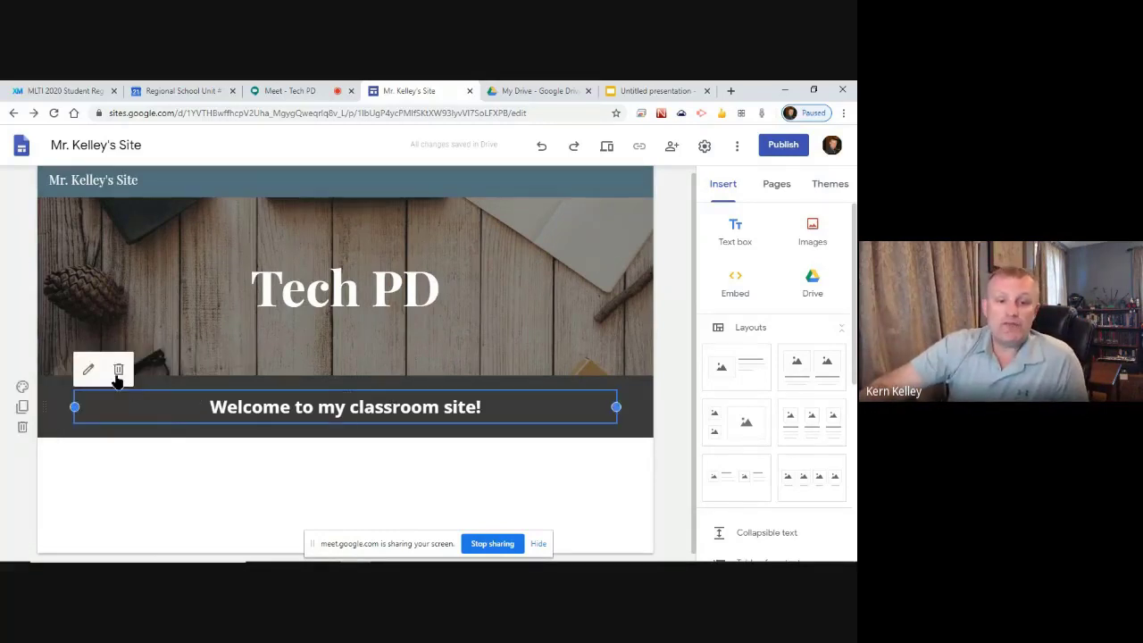
left_click(88, 371)
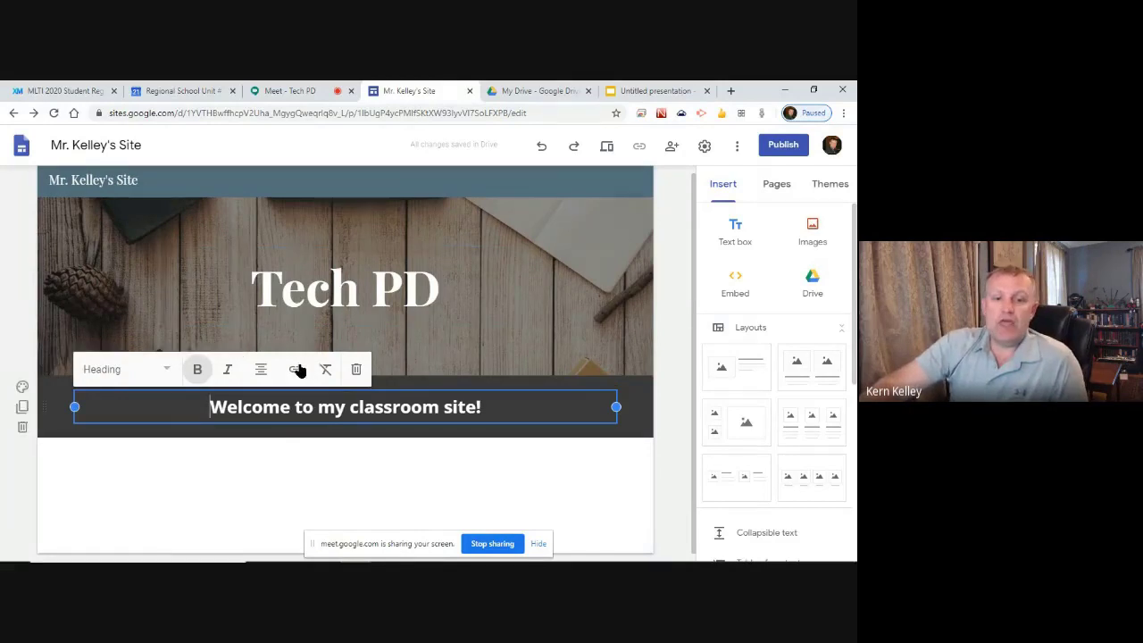
left_click(317, 453)
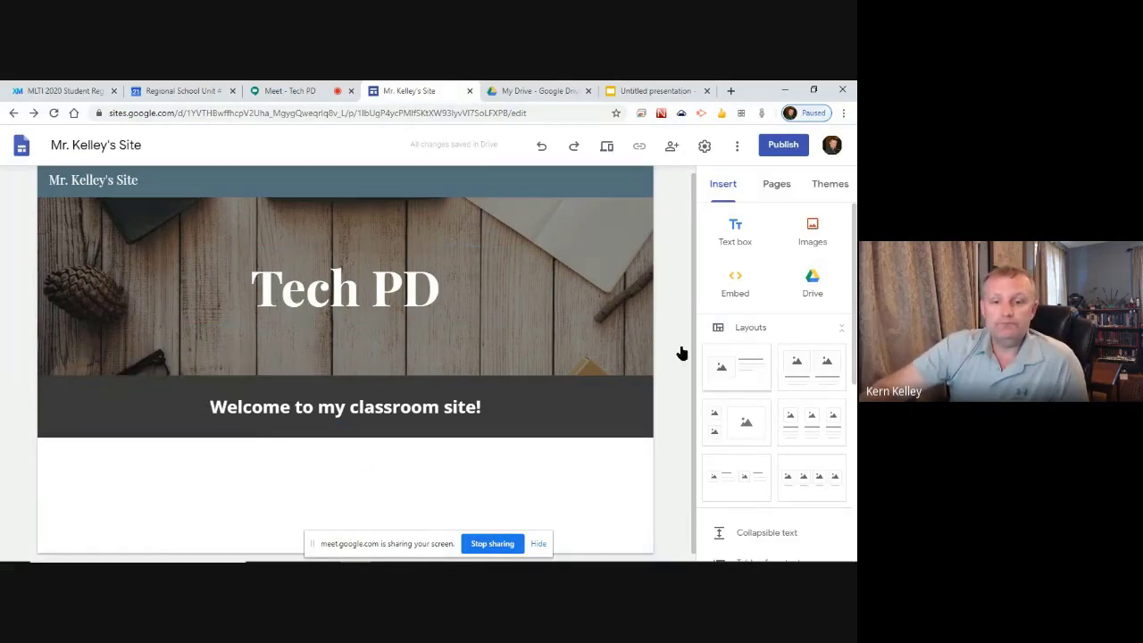
- View the sources for selecting an existing image, including Google Image Search, and close the dialog without inserting anything
scroll(385, 460, "down", 1)
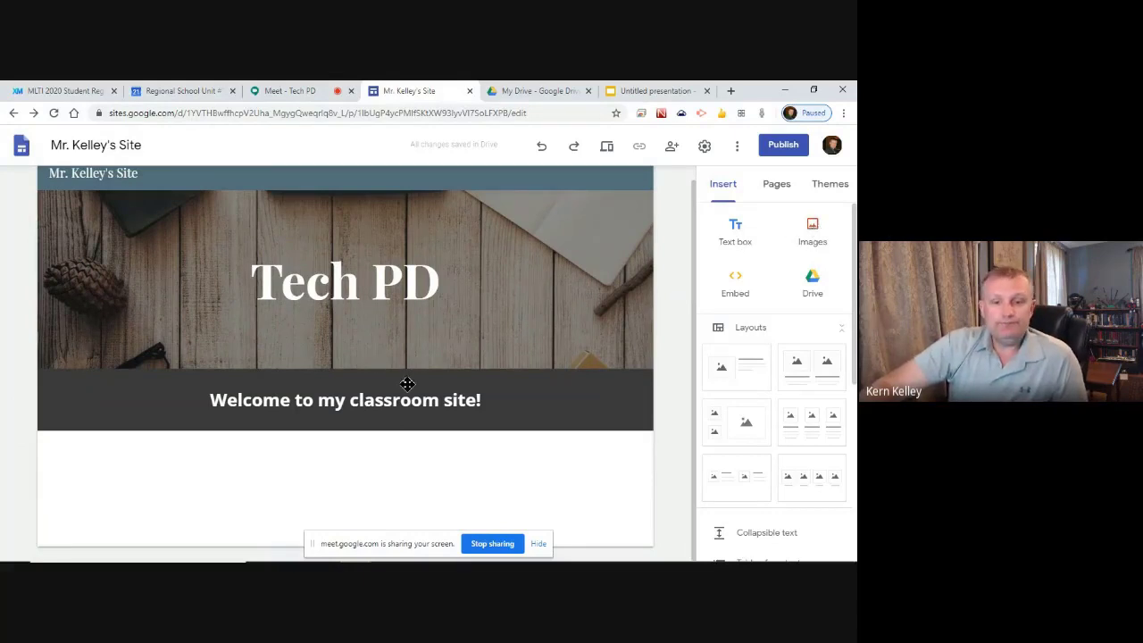
left_click(816, 227)
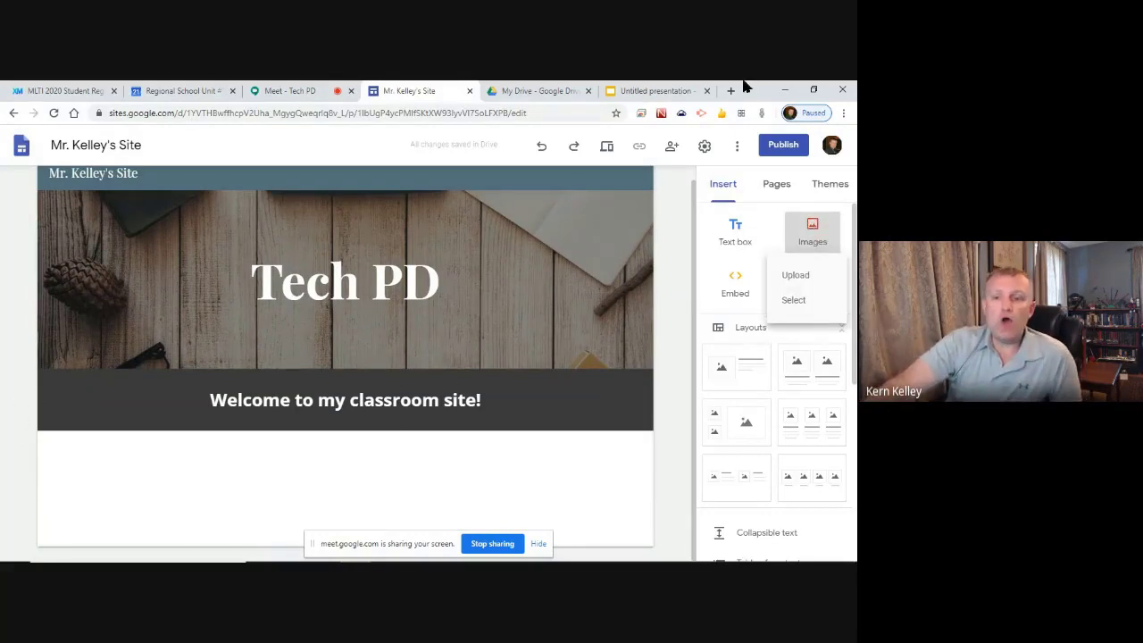
left_click(804, 299)
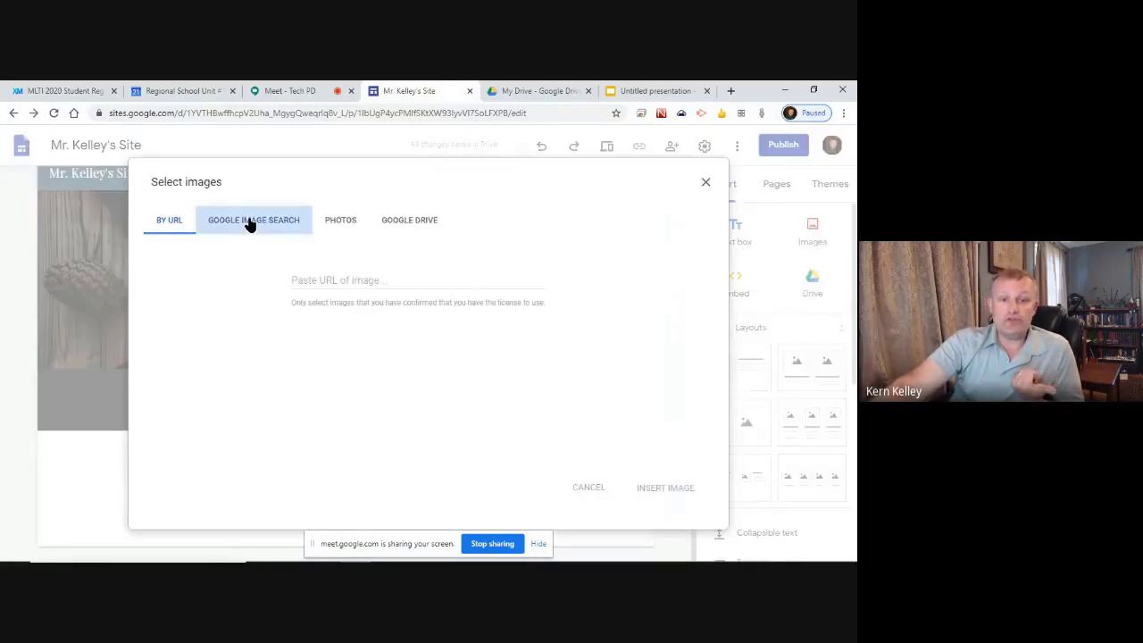
left_click(251, 224)
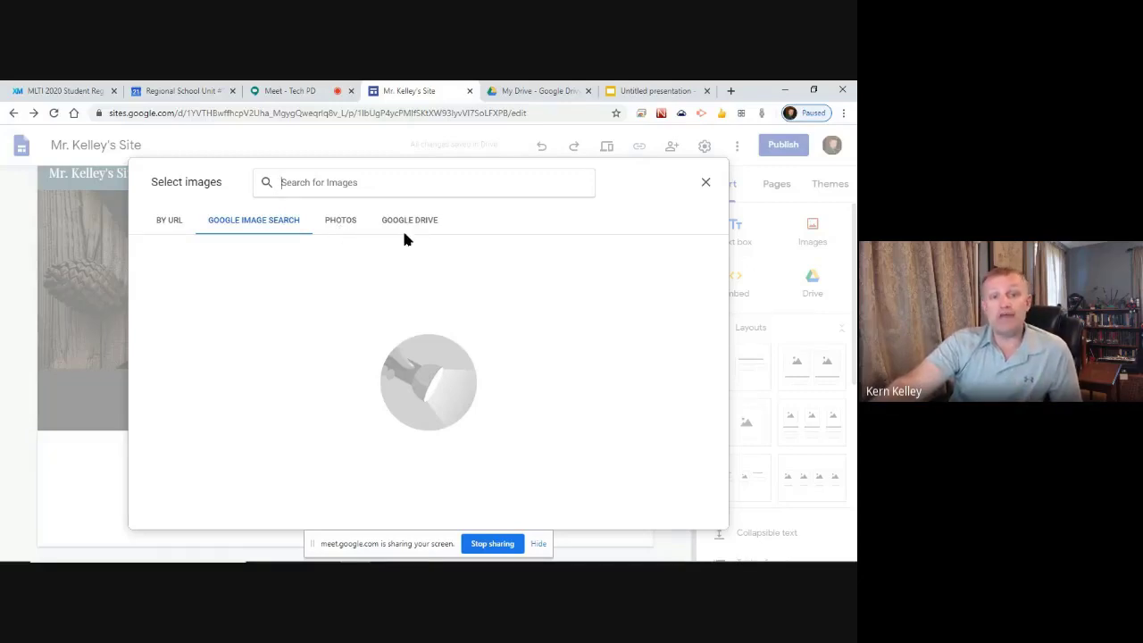
left_click(705, 183)
- Upload the NRHS LOGO image from the SPL folder and insert it below the welcome section
left_click(813, 232)
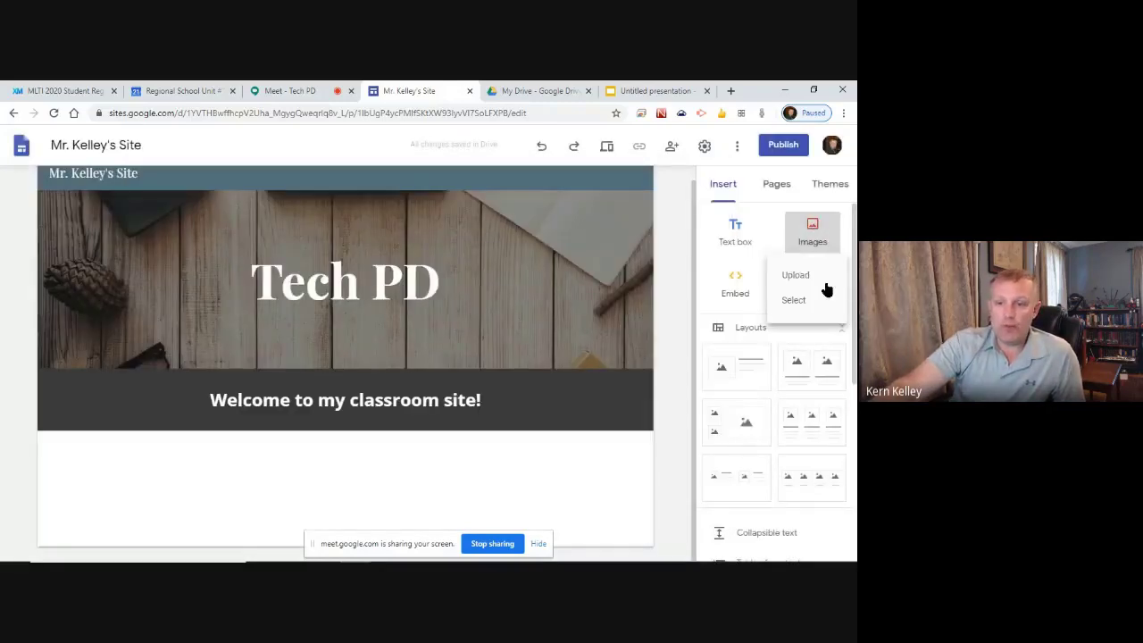
left_click(804, 278)
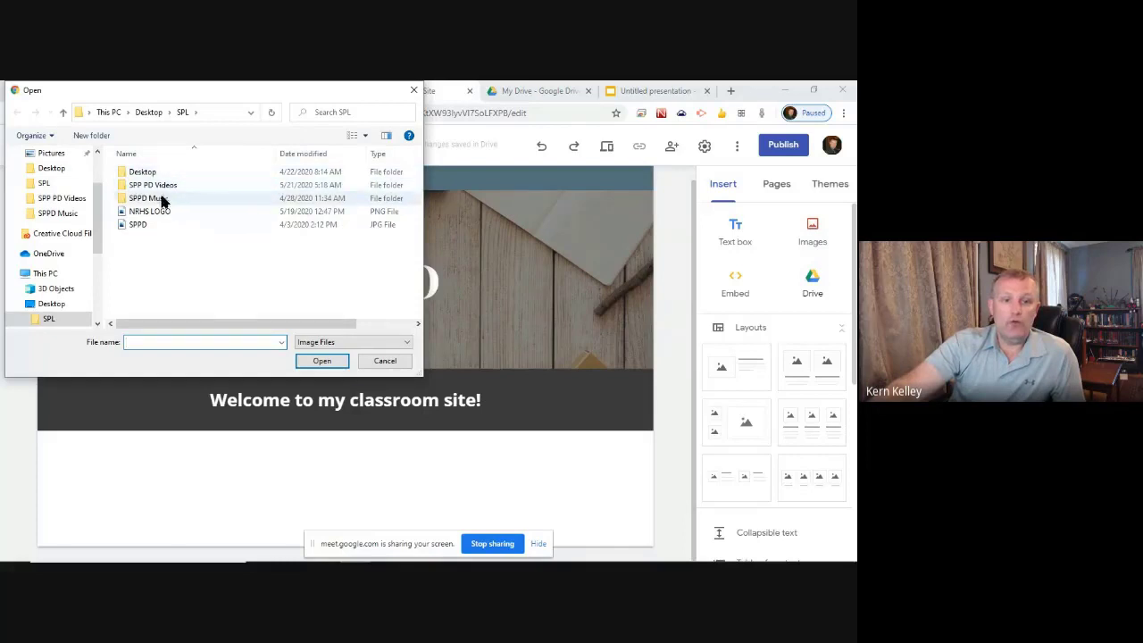
left_click(148, 212)
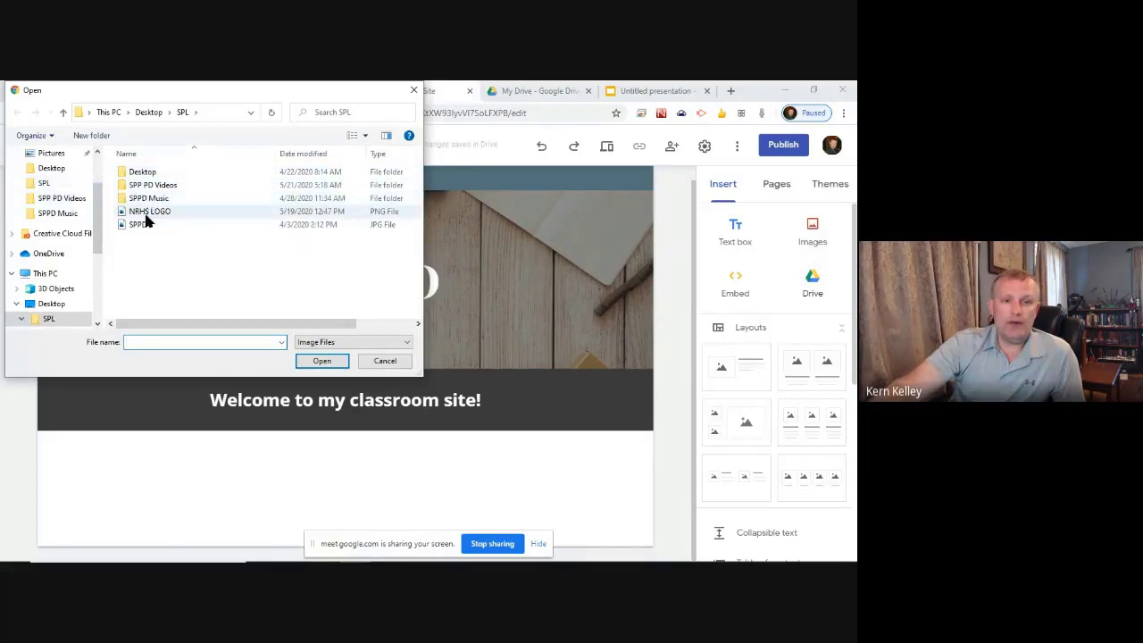
left_click(303, 364)
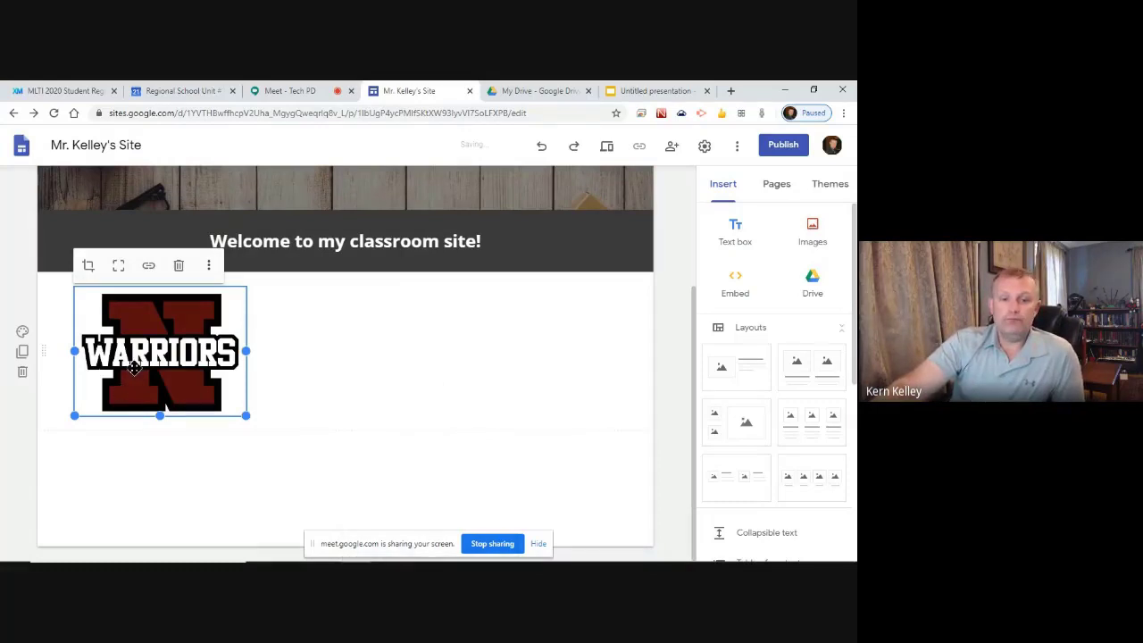
- Narrow the welcome text box from its left side and move the logo into the welcome section beside the text
left_click_drag(129, 375, 231, 310)
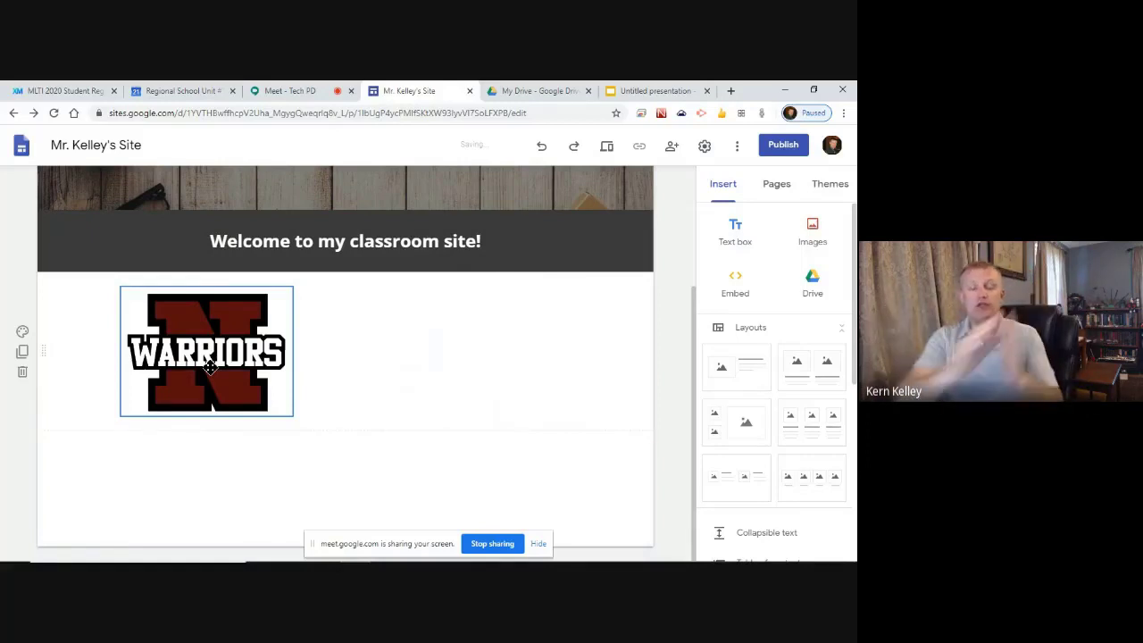
left_click(128, 241)
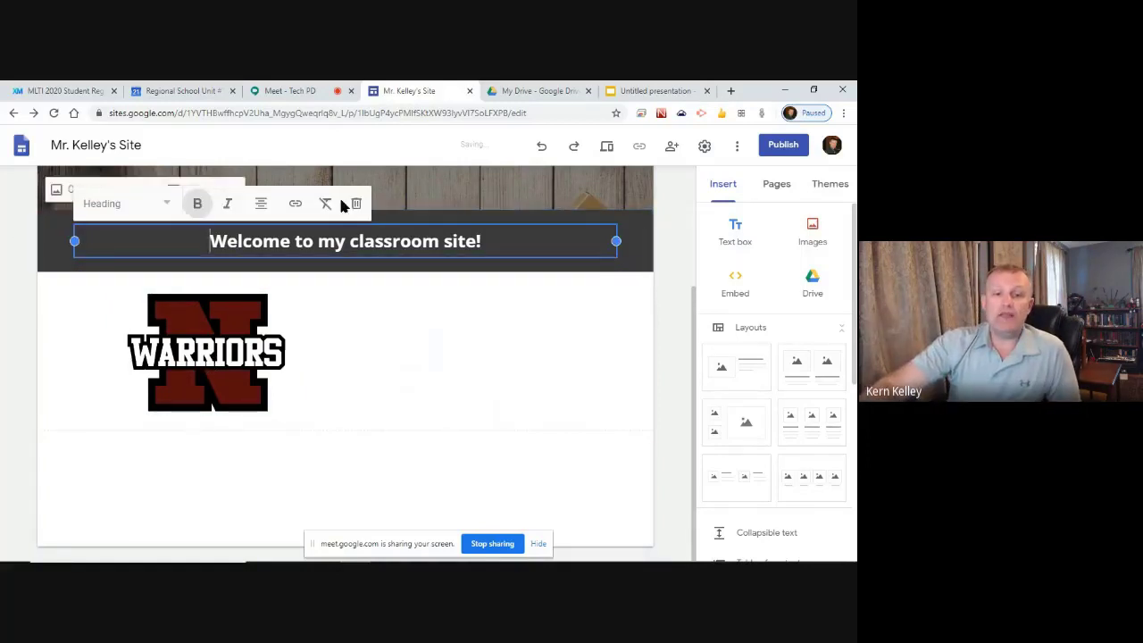
left_click_drag(75, 241, 332, 248)
left_click_drag(212, 369, 223, 291)
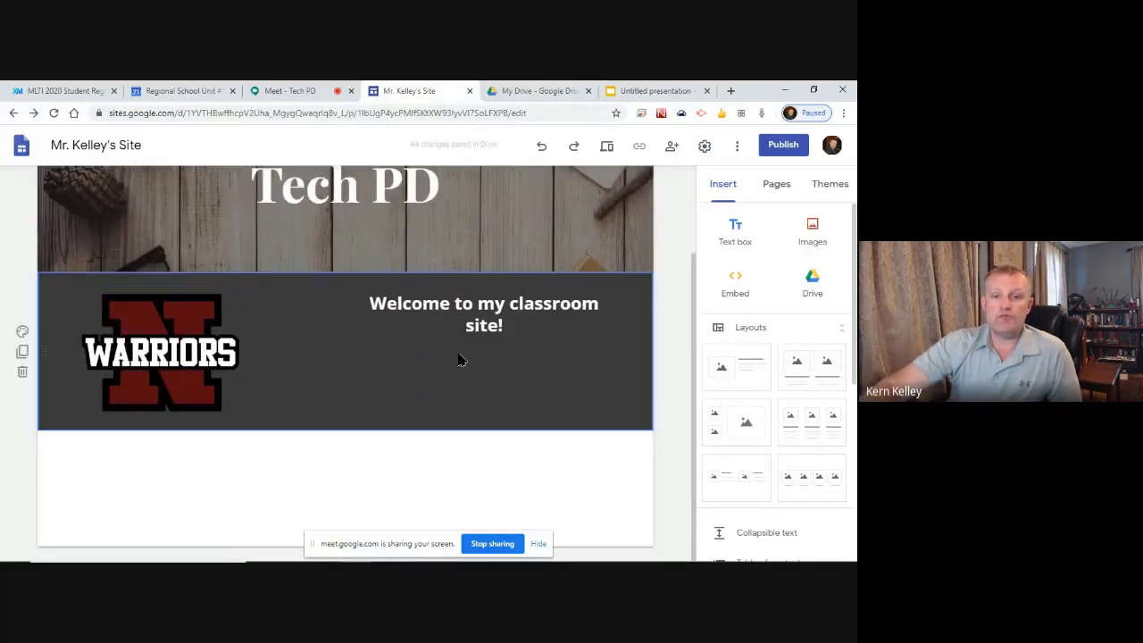
- Change the welcome section's background to the light grey style and shift the logo slightly right toward the welcome text
left_click(463, 325)
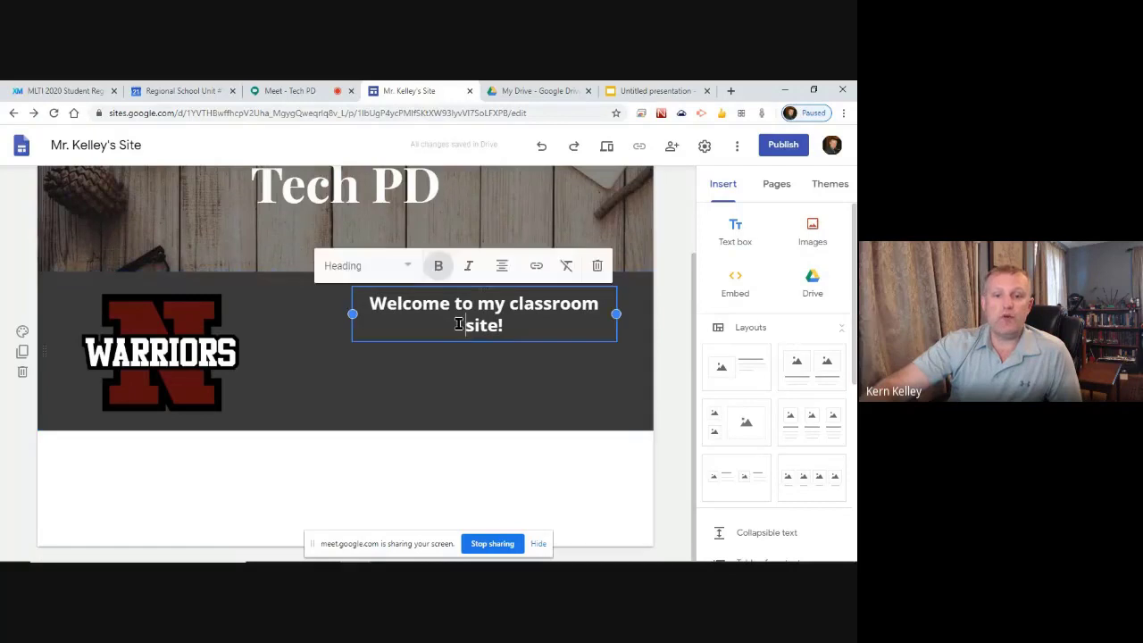
left_click(22, 332)
left_click(114, 384)
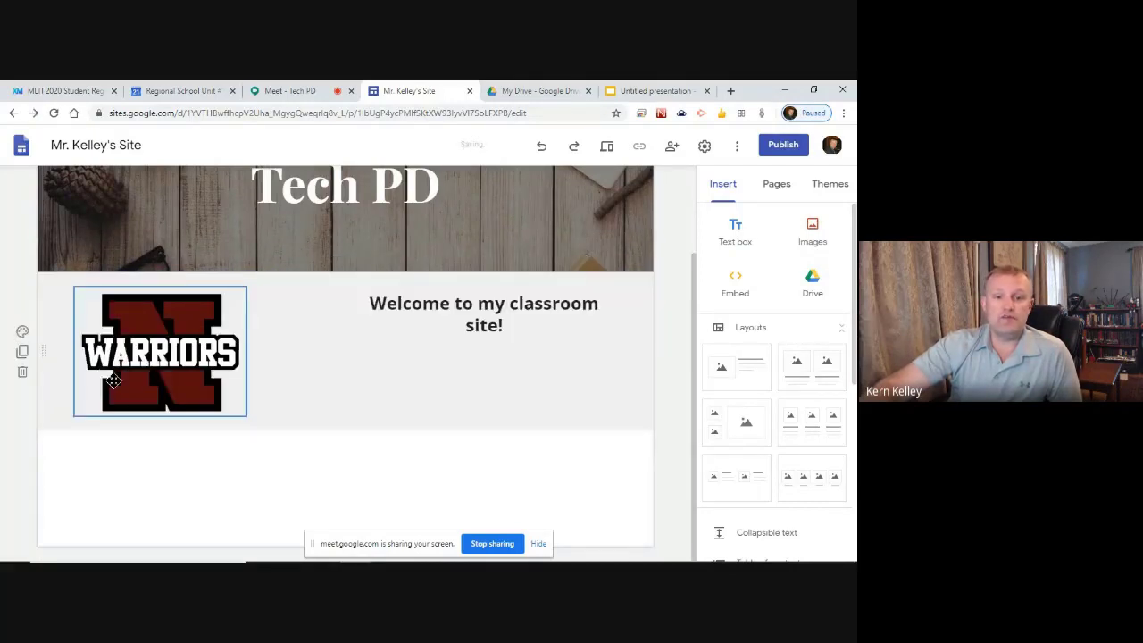
left_click_drag(238, 325, 250, 325)
left_click(449, 324)
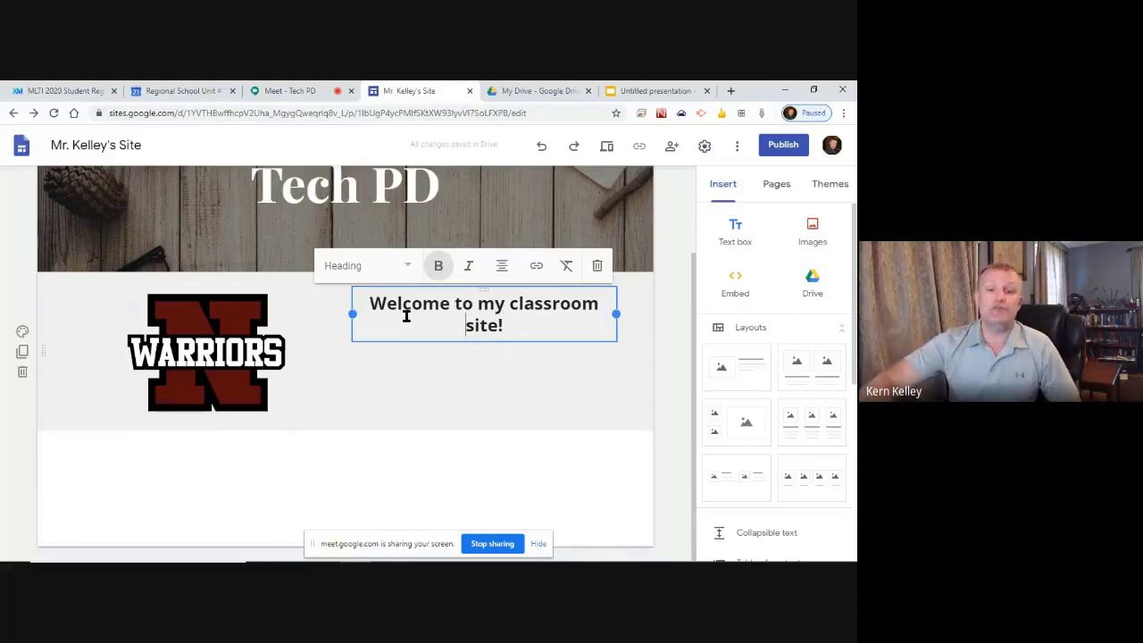
left_click(334, 437)
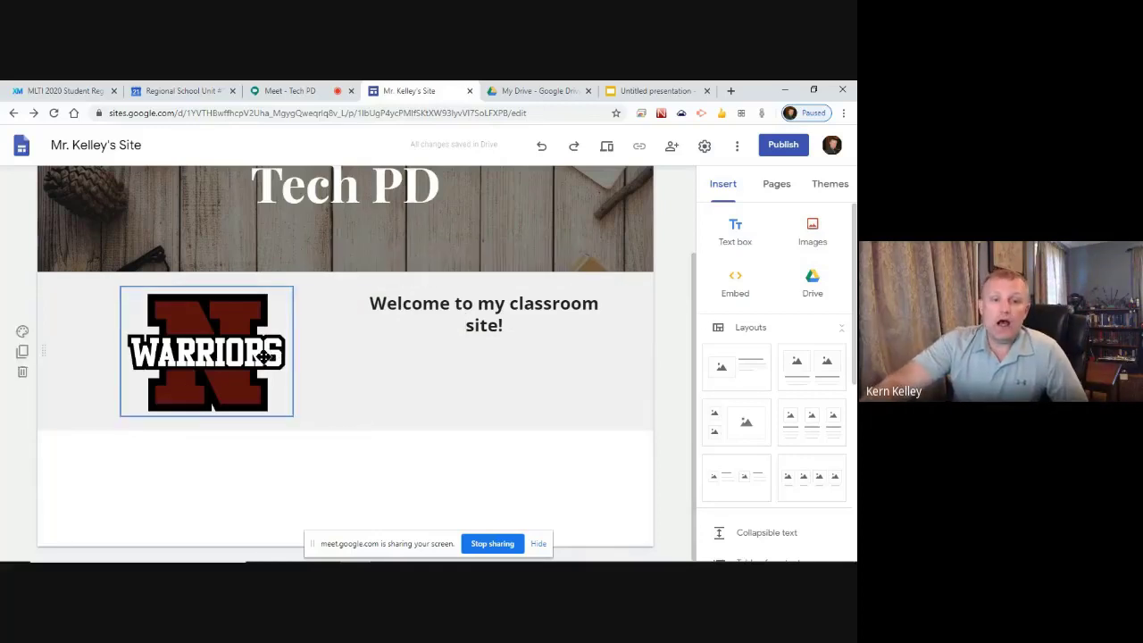
left_click(231, 332)
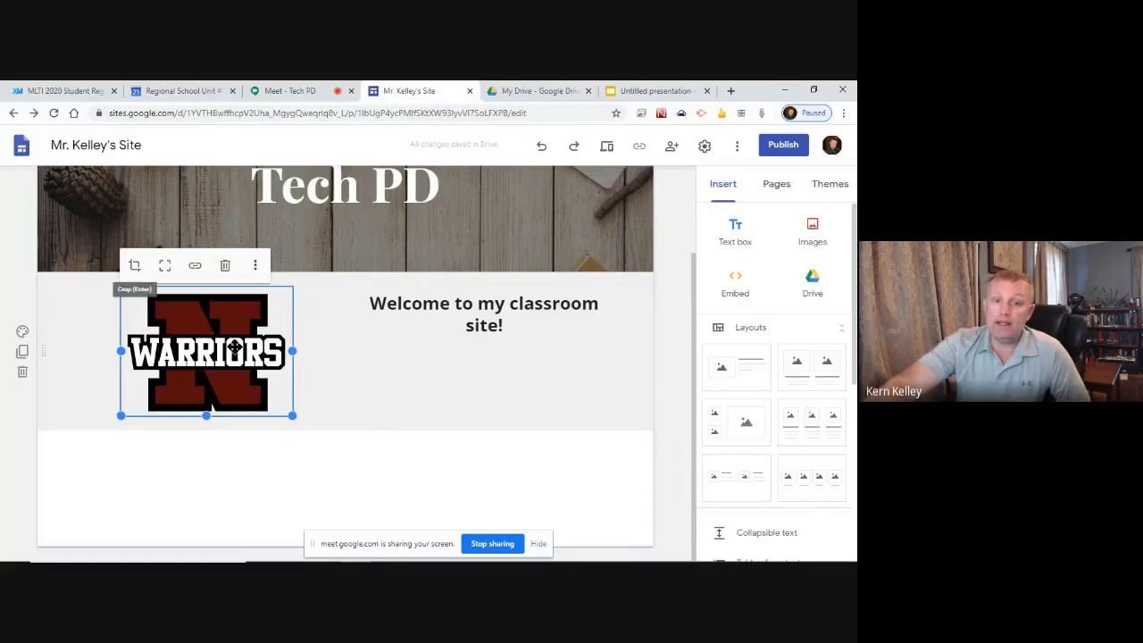
left_click(193, 267)
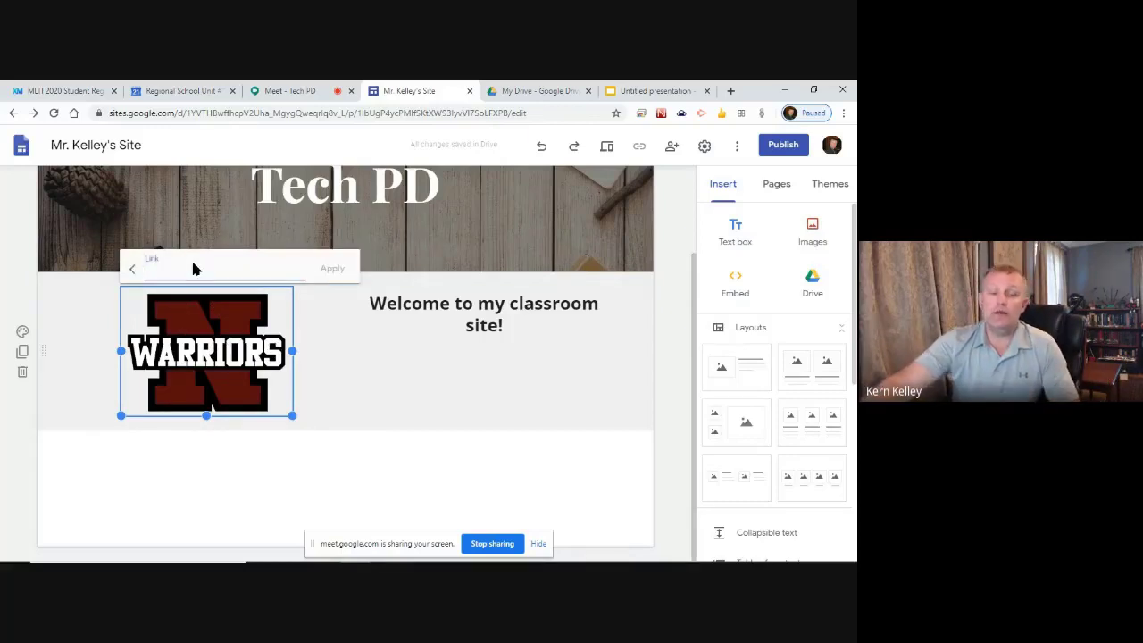
type("http")
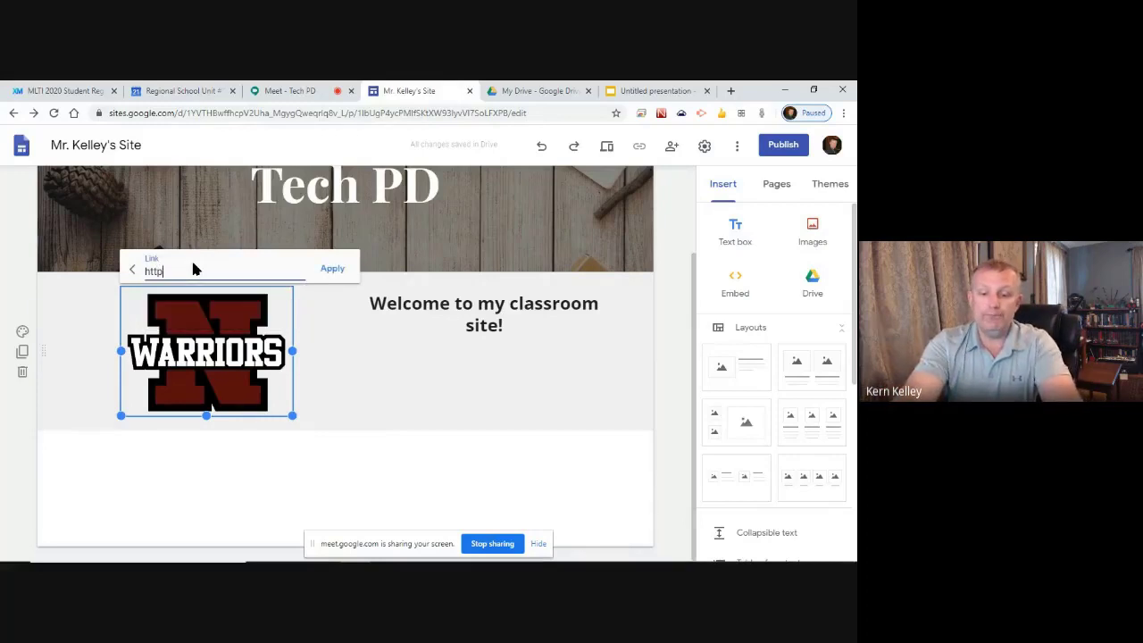
type("://rsu19.org")
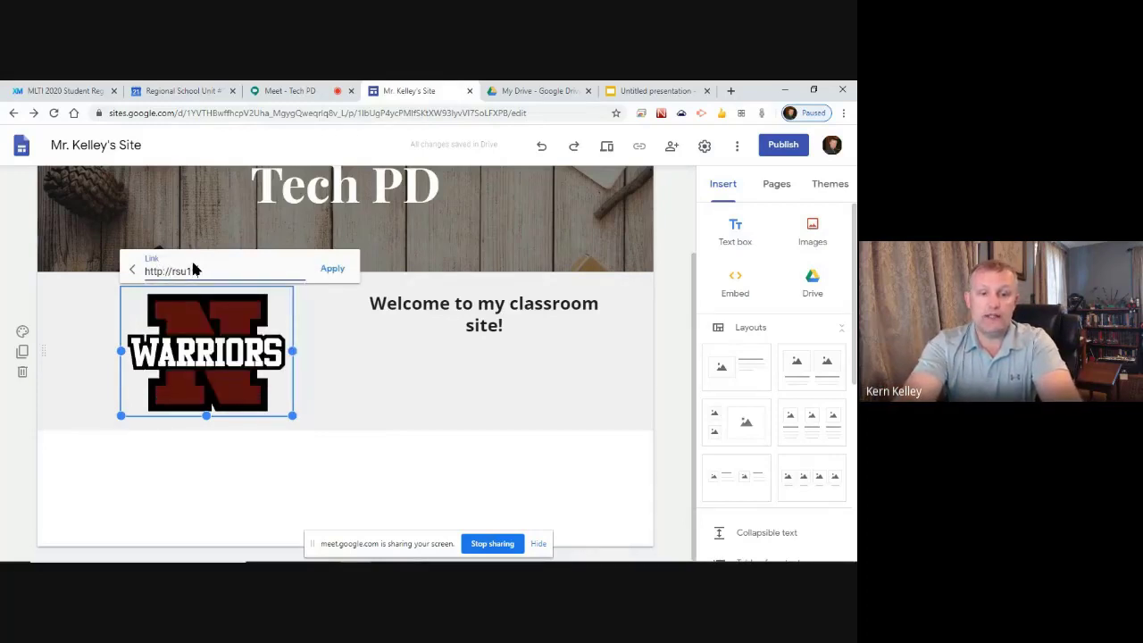
left_click(331, 269)
left_click(218, 352)
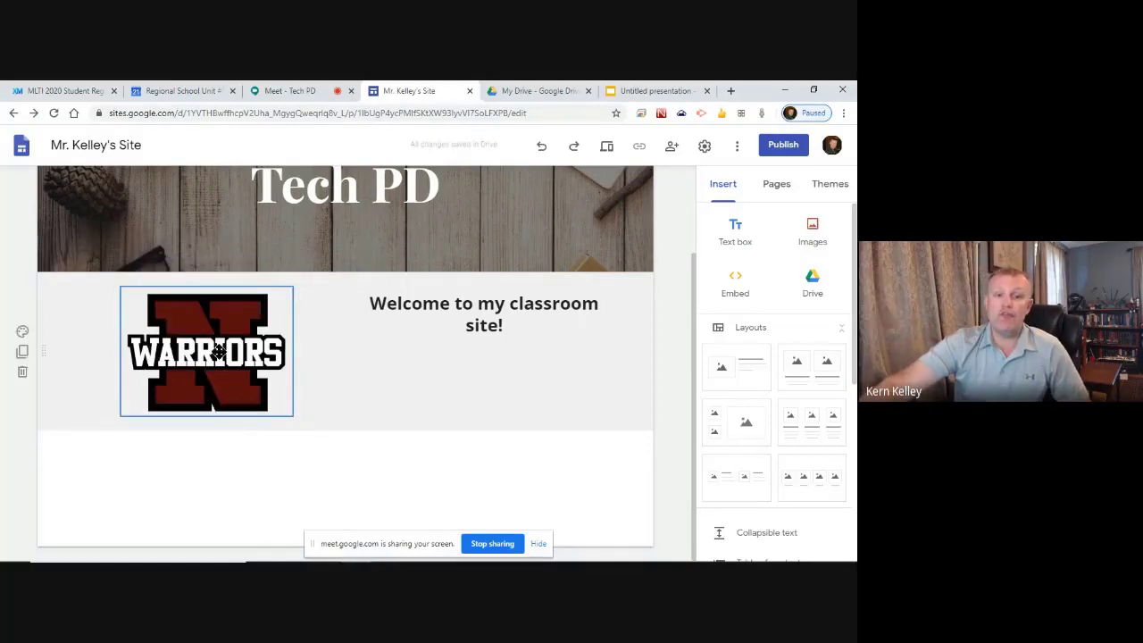
left_click(349, 395)
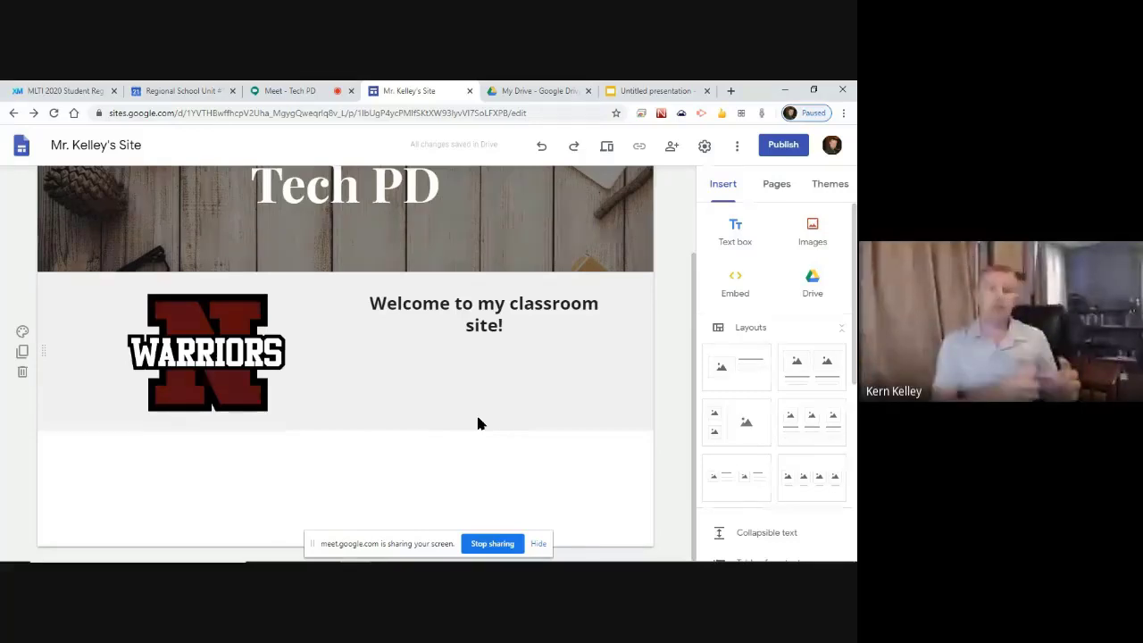
- Review the URL and embed code options for embedding web content and close the dialog without inserting anything
left_click(737, 284)
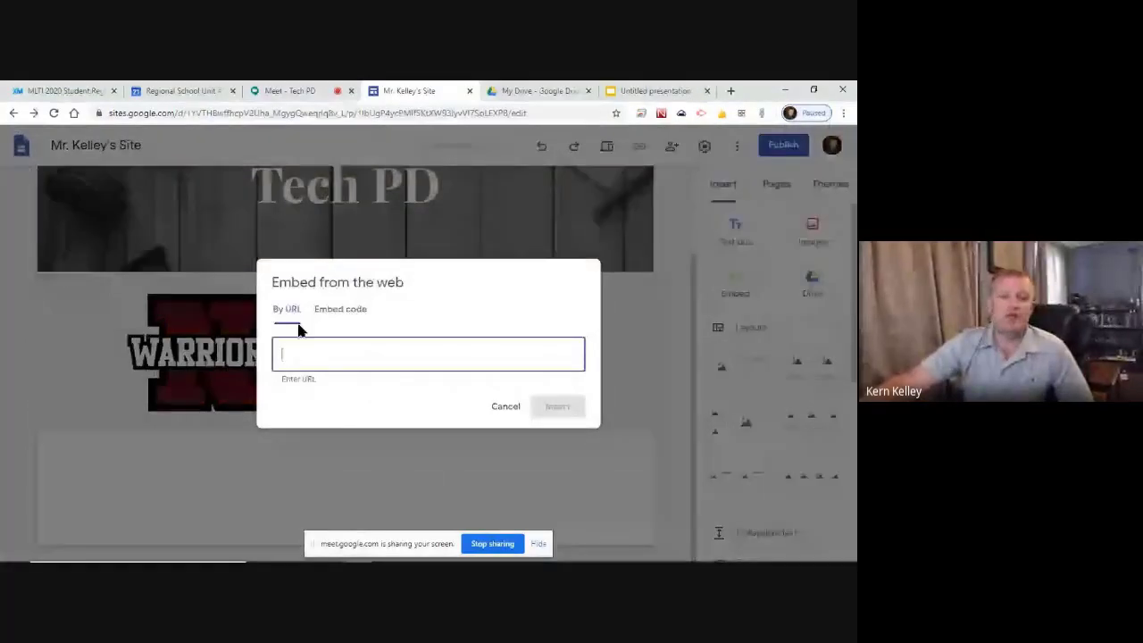
left_click(353, 308)
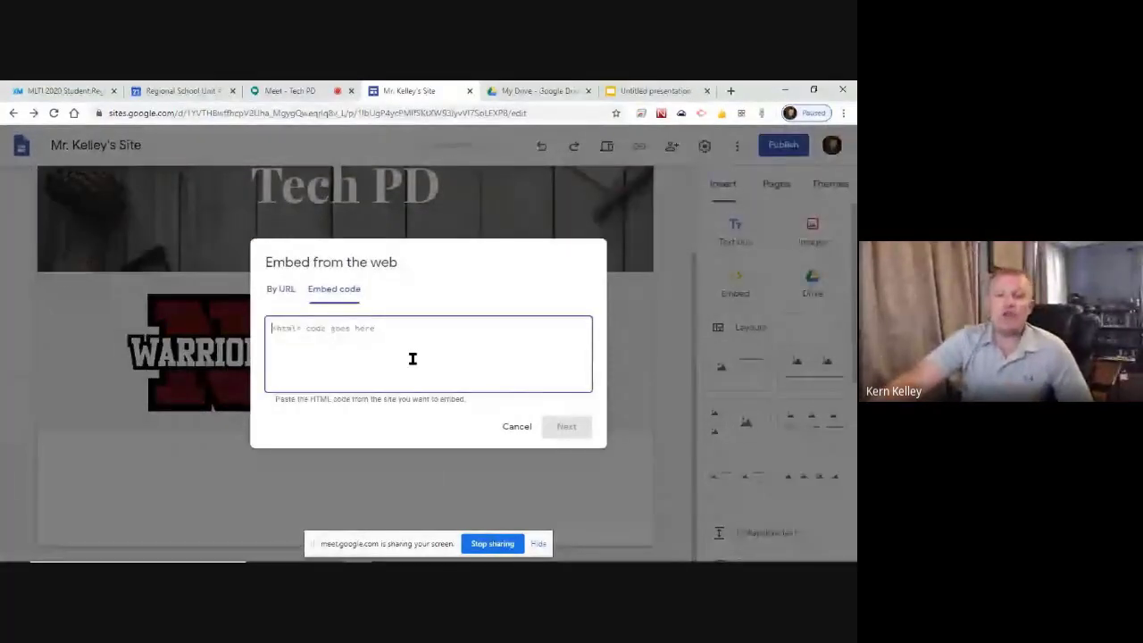
left_click(515, 427)
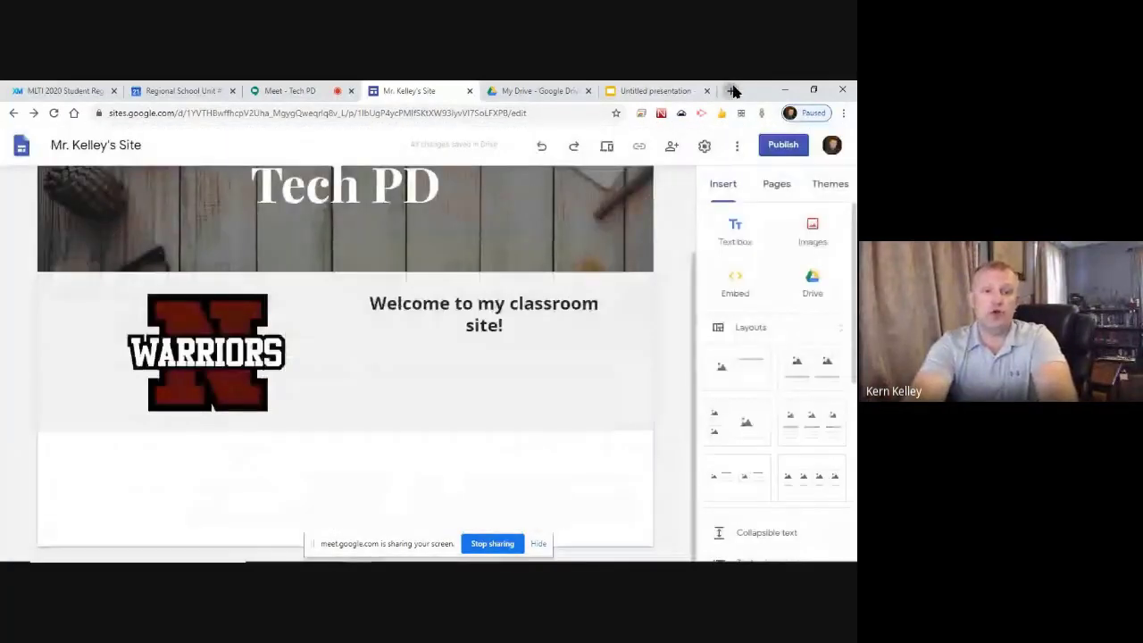
left_click(732, 90)
type("youtube.com")
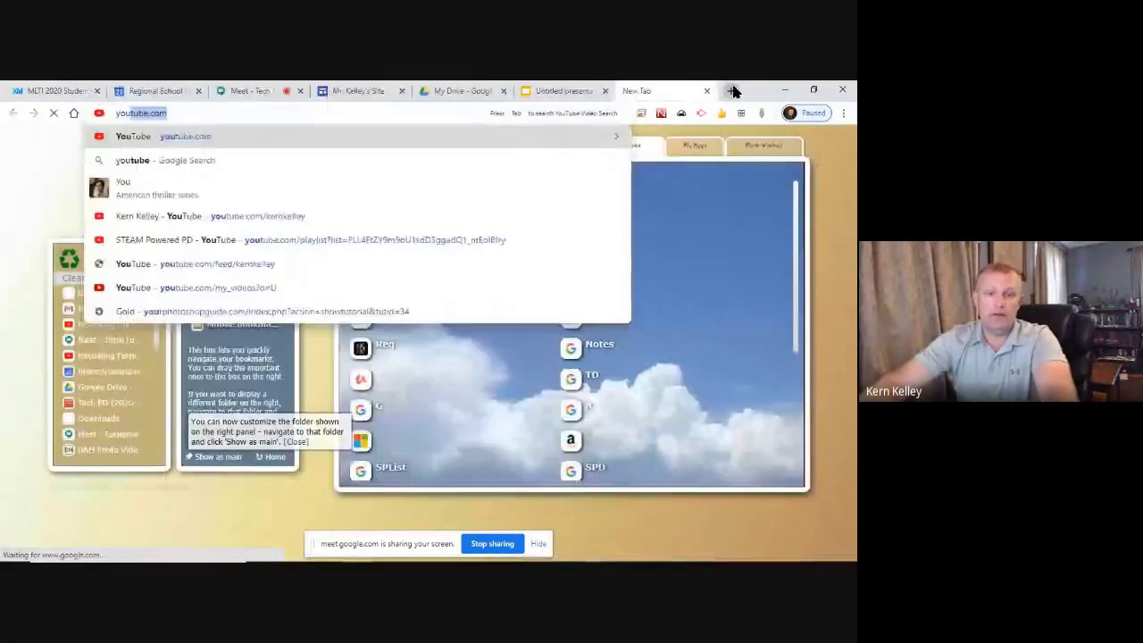
left_click(706, 90)
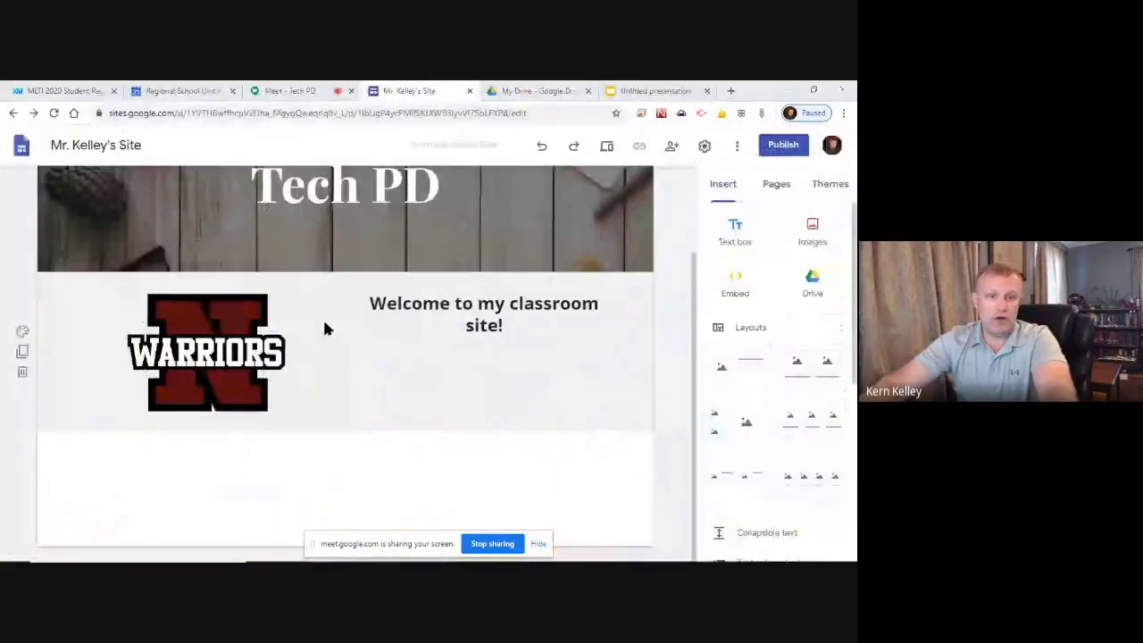
- Switch to the STEAM Powered PD Show Notes spreadsheet in the other browser and open the Revisiting Google Drive video from its archive sheet
key("alt+Tab")
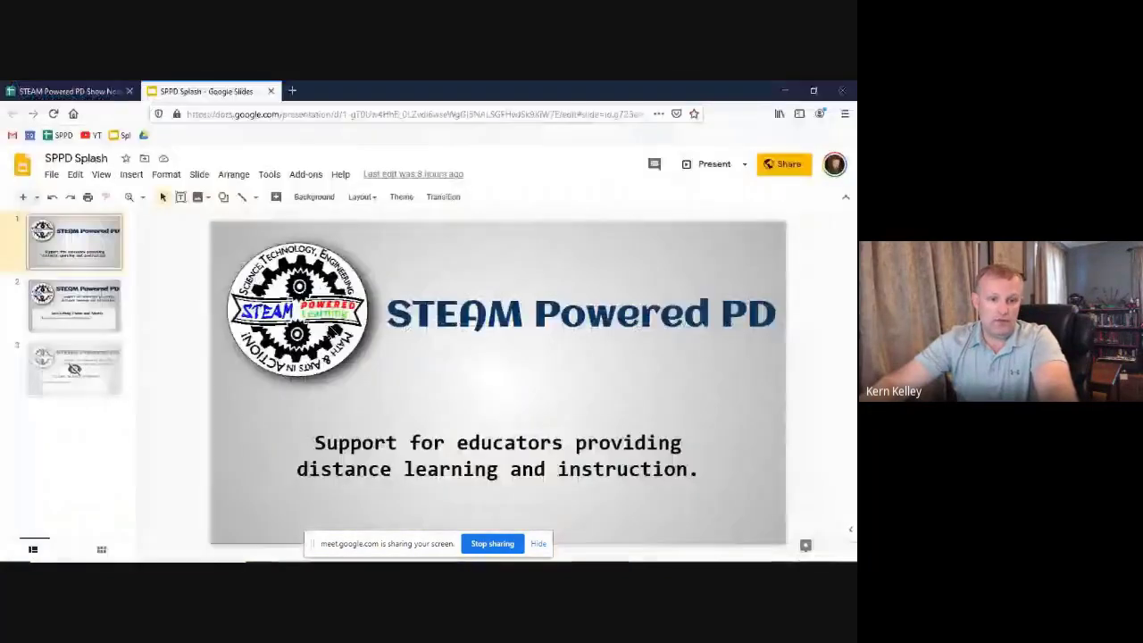
left_click(67, 91)
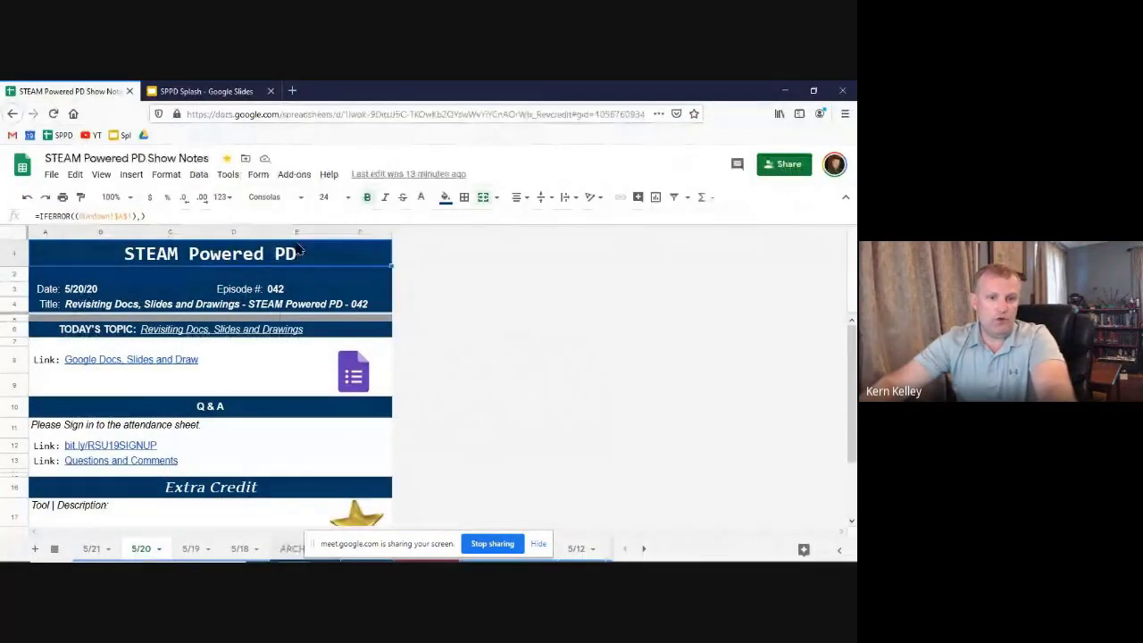
left_click(165, 382)
key("Delete")
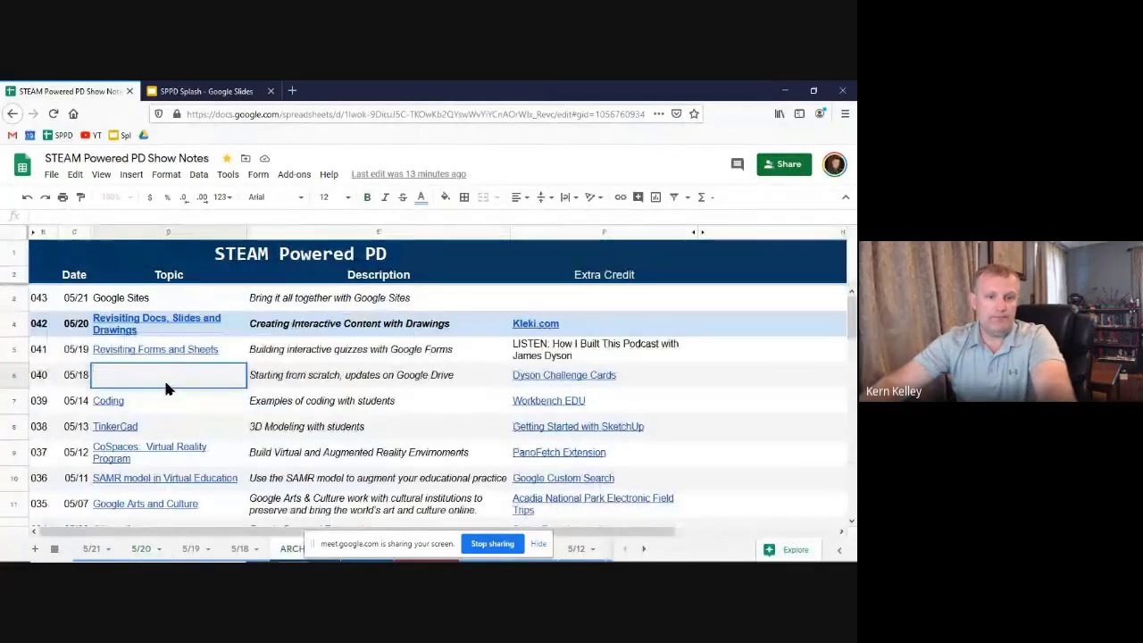
key("Escape")
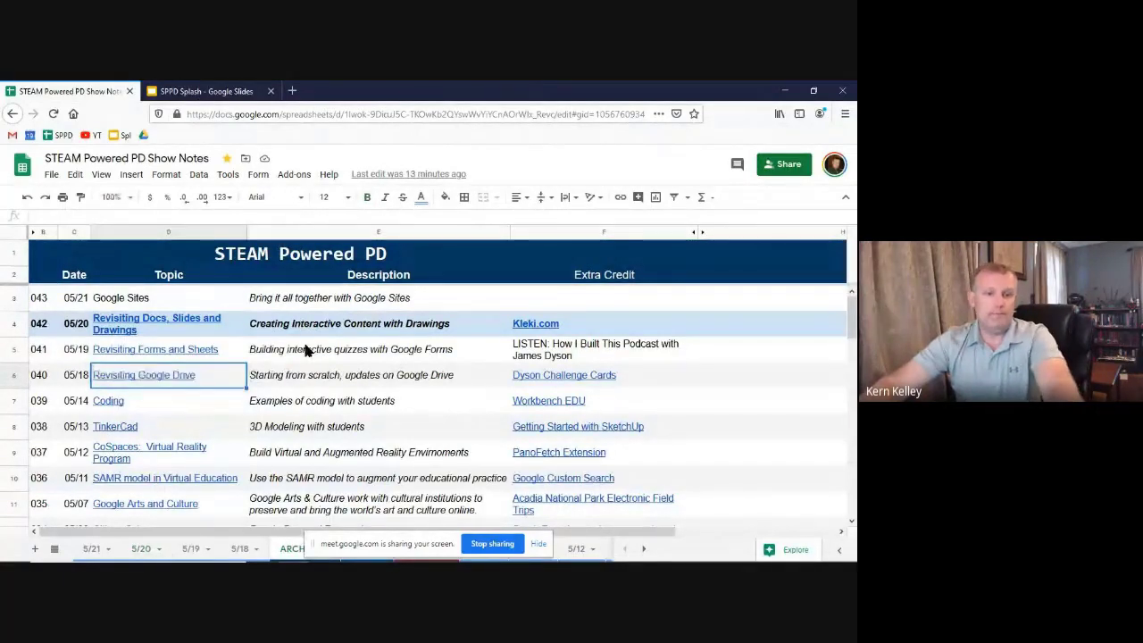
left_click(142, 377)
left_click(151, 407)
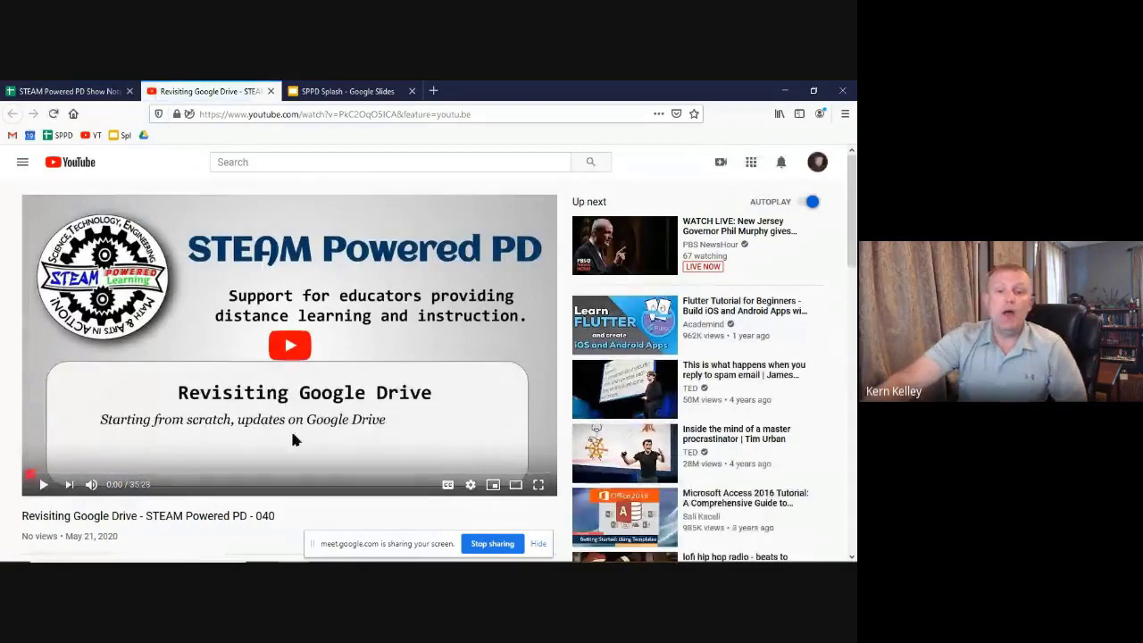
- Copy the iframe embed code of the Revisiting Google Drive video from its YouTube sharing options and close the embed dialog
scroll(291, 424, "down", 3)
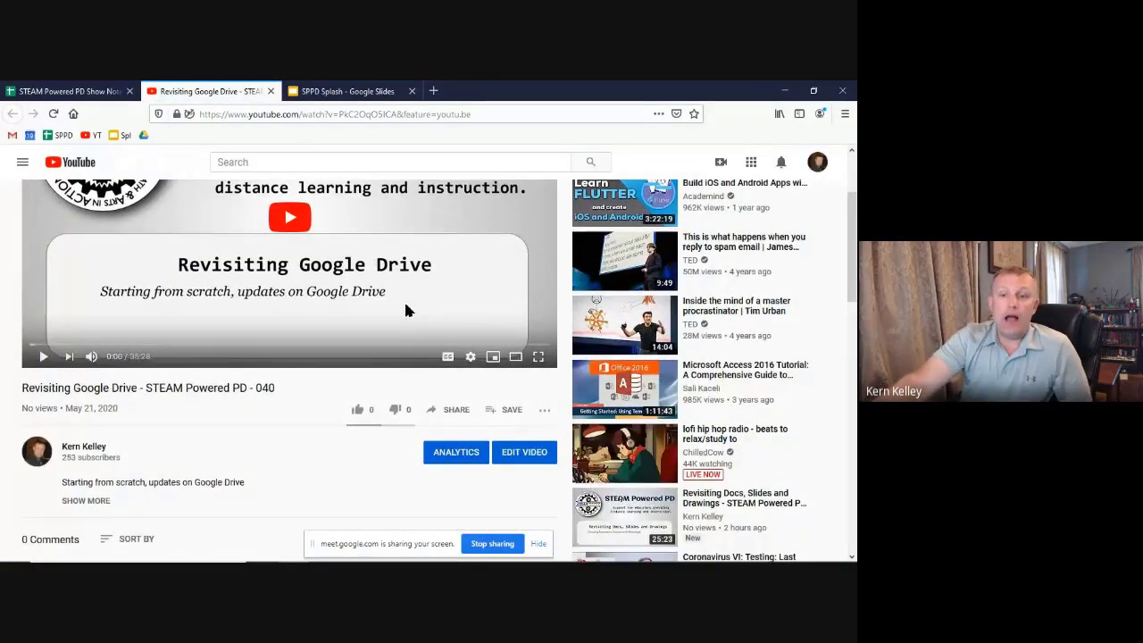
scroll(404, 310, "up", 2)
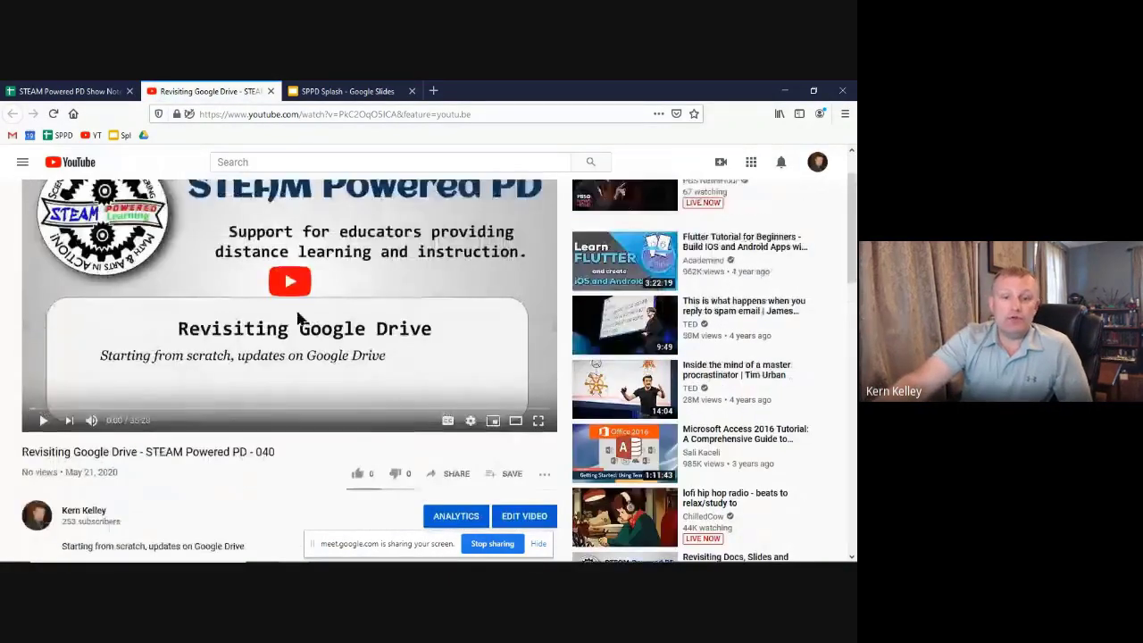
left_click(455, 477)
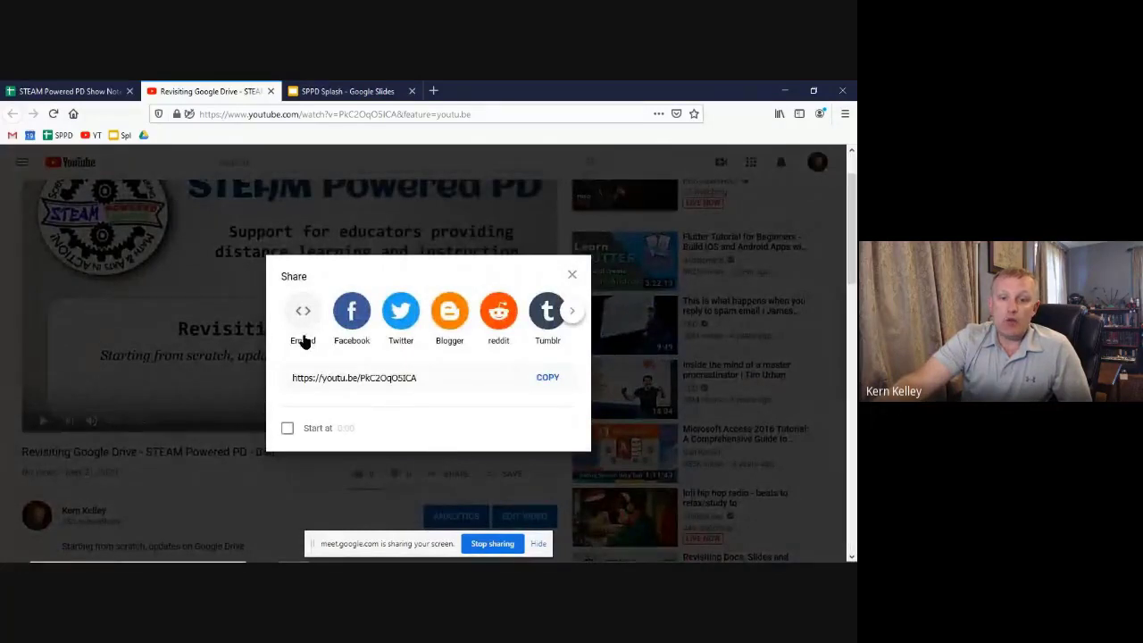
left_click(302, 318)
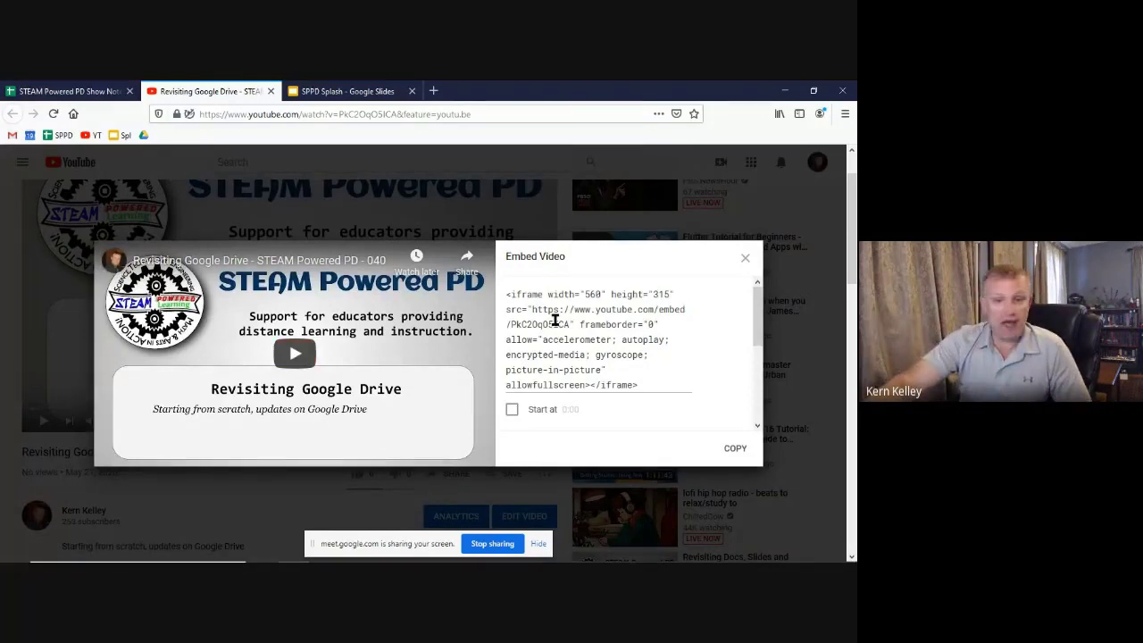
left_click(651, 354)
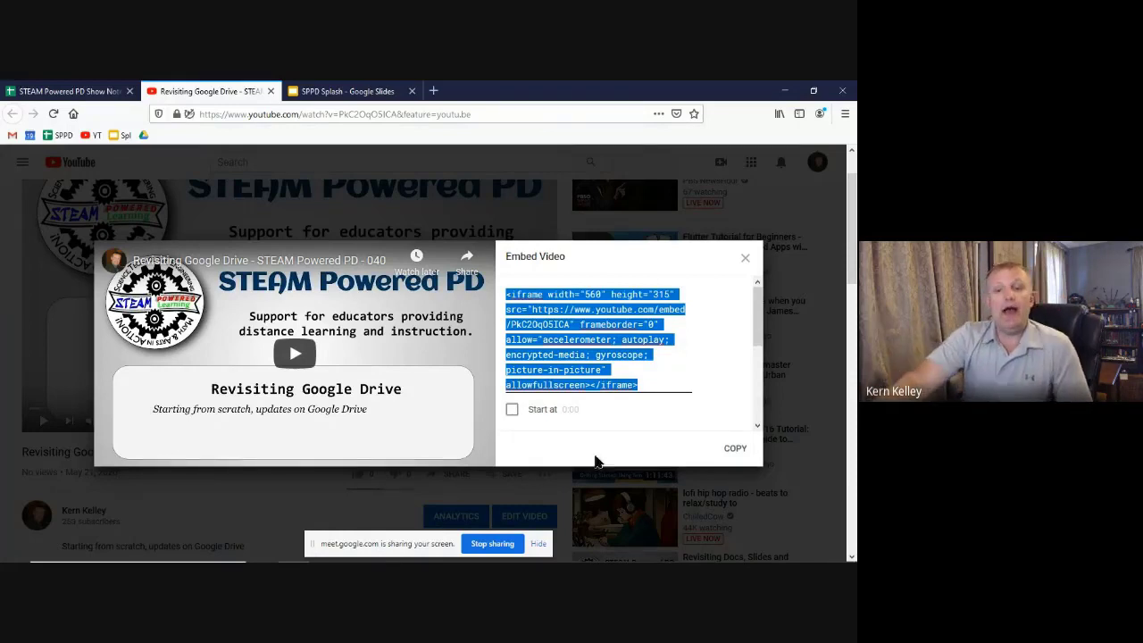
left_click(735, 449)
left_click(744, 257)
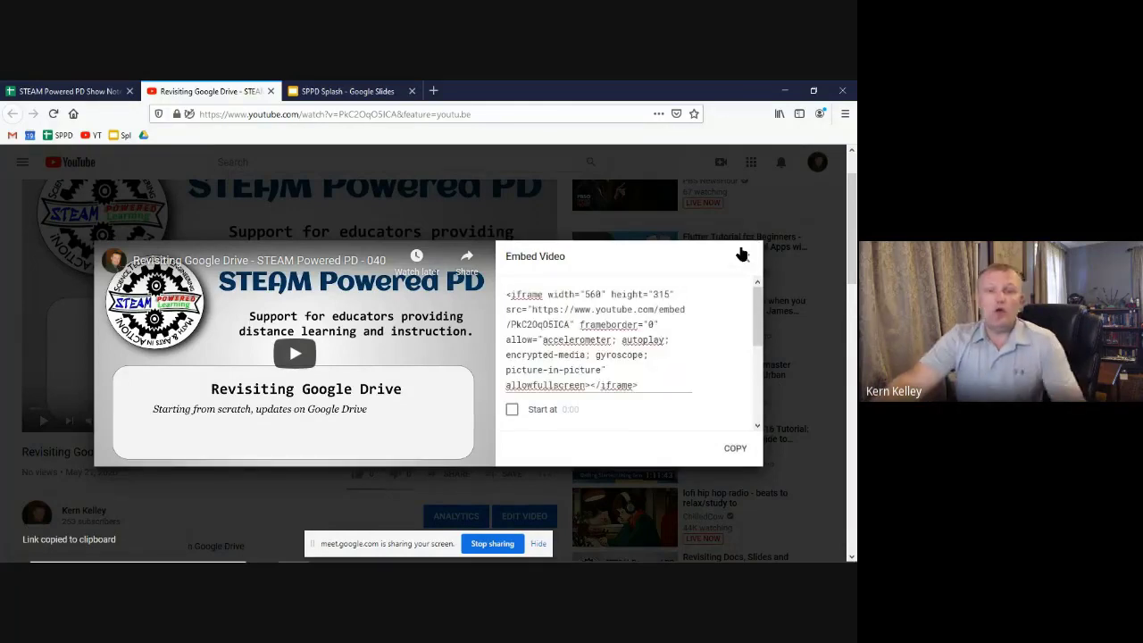
- Return to the classroom site and insert the Revisiting Google Drive video using its copied iframe embed code
key("alt+Tab")
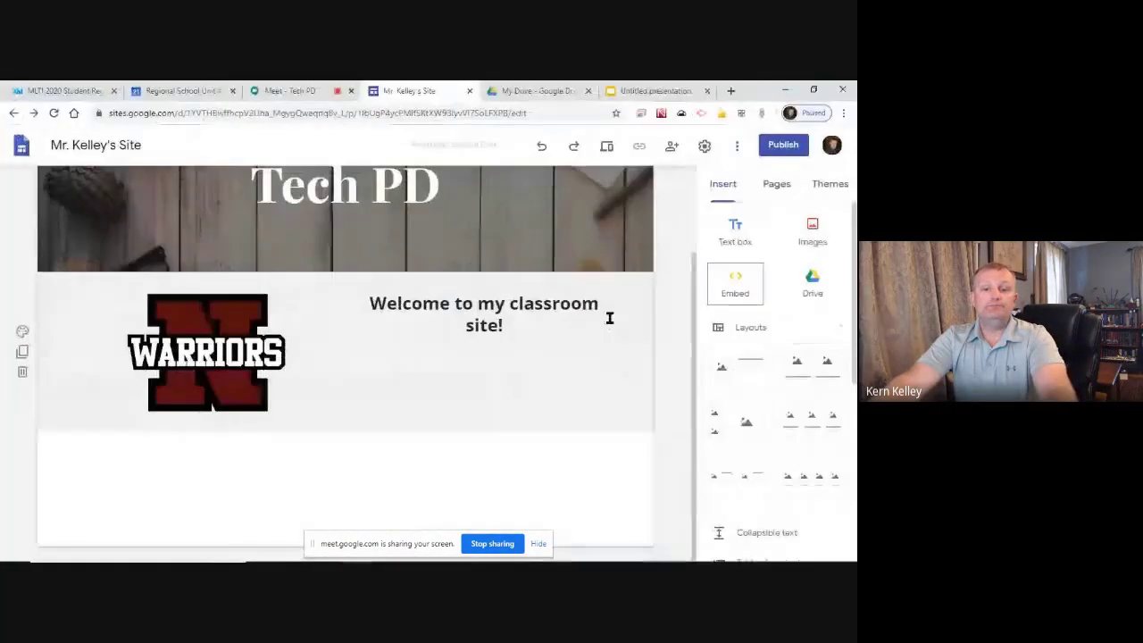
left_click(733, 293)
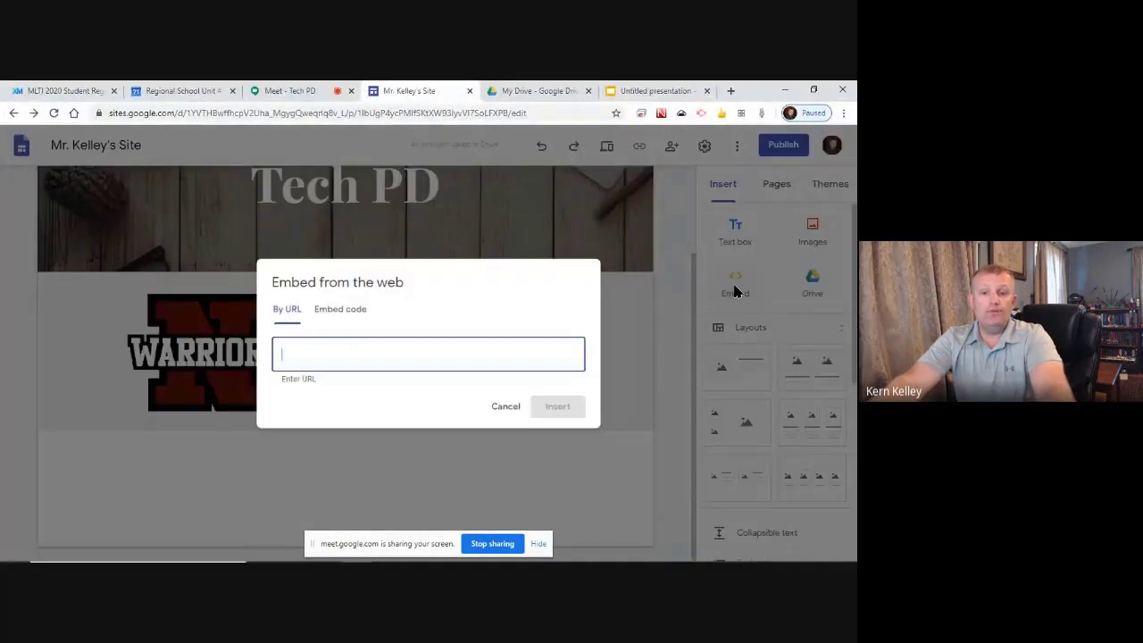
left_click(346, 309)
key("ctrl+v")
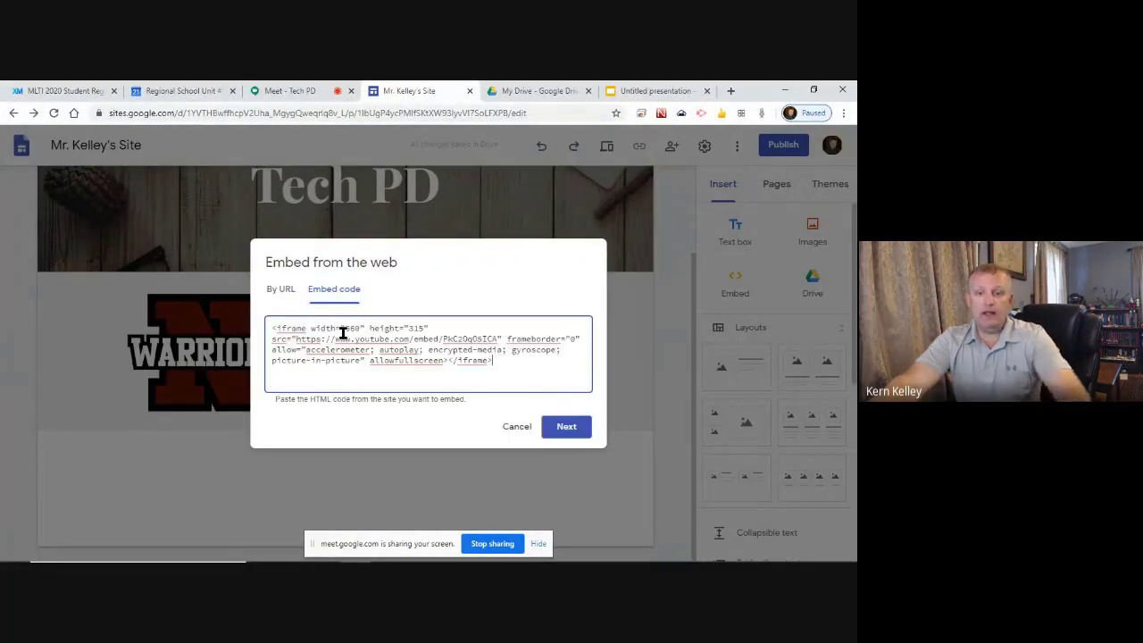
left_click(564, 429)
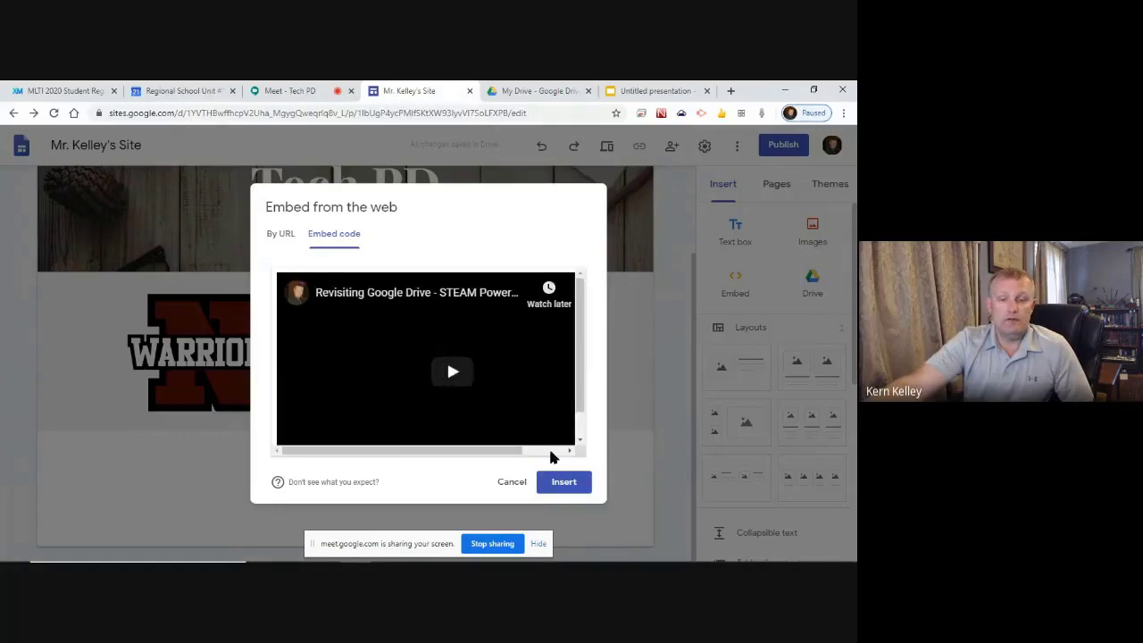
left_click(576, 480)
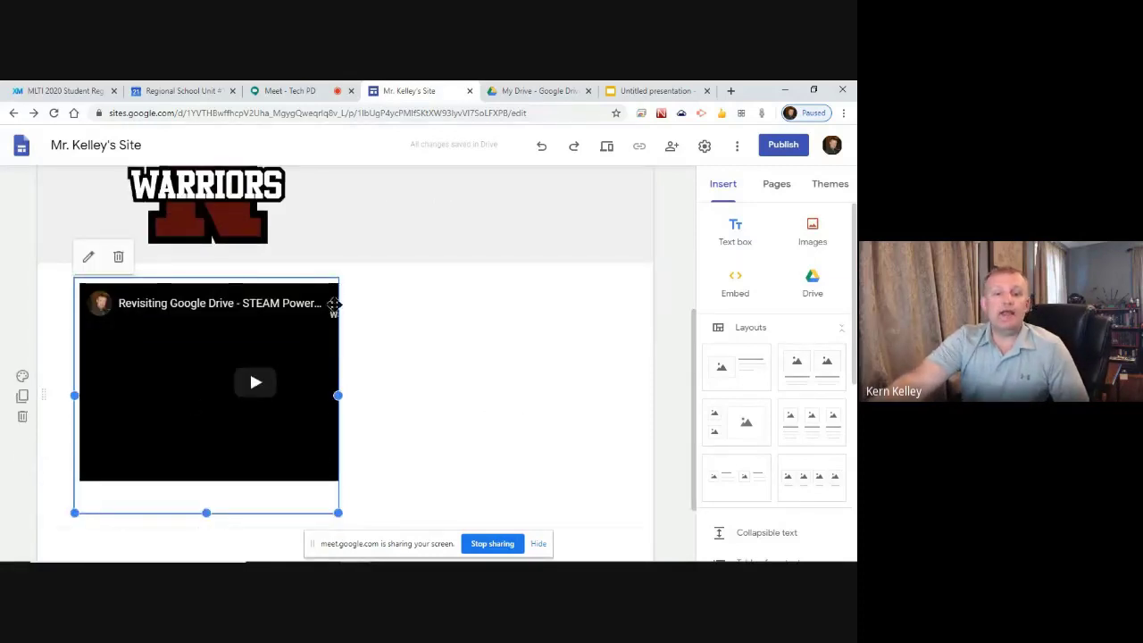
- Widen the embedded video's frame to fit the whole player and trim the empty space below it
left_click_drag(338, 395, 492, 388)
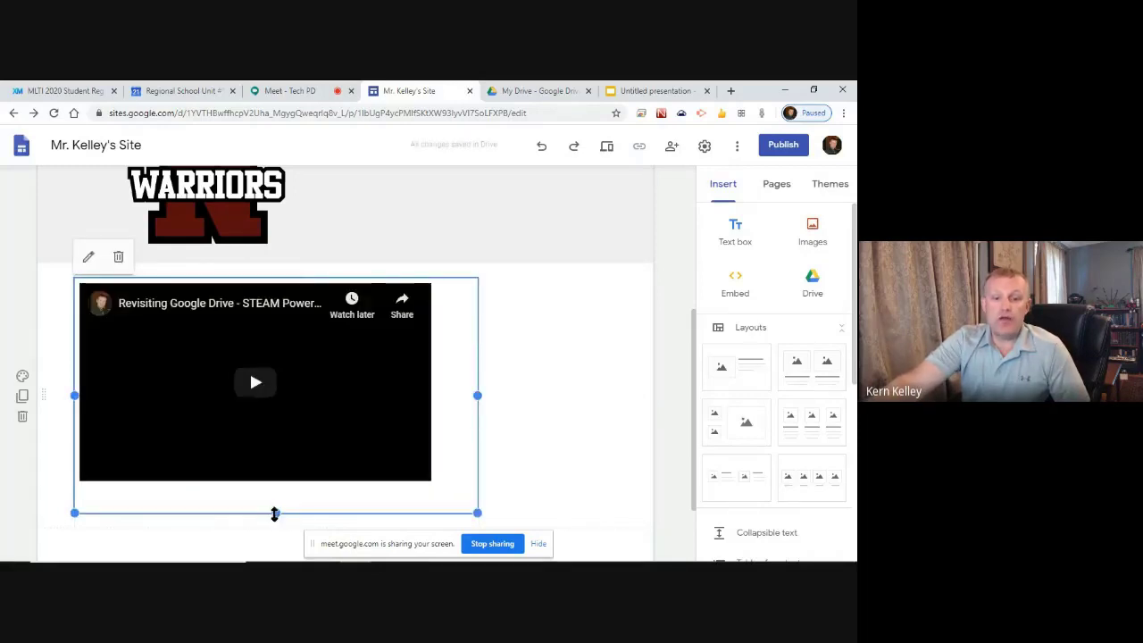
mouse_move(275, 512)
left_mouse_down()
mouse_move(294, 428)
mouse_move(277, 503)
left_mouse_up()
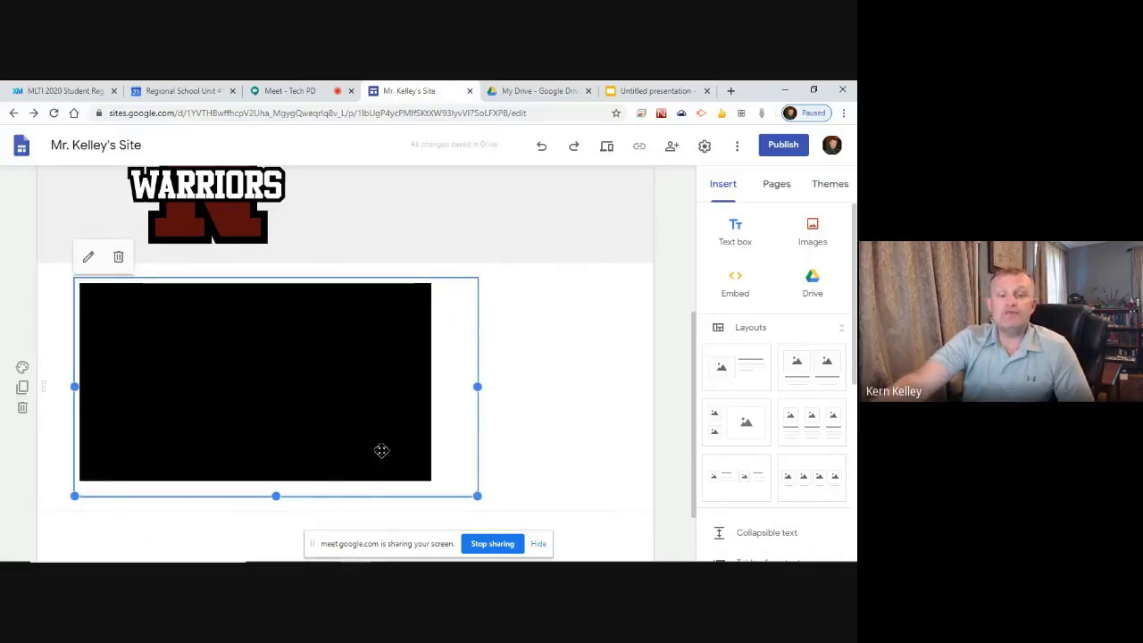
left_click(594, 365)
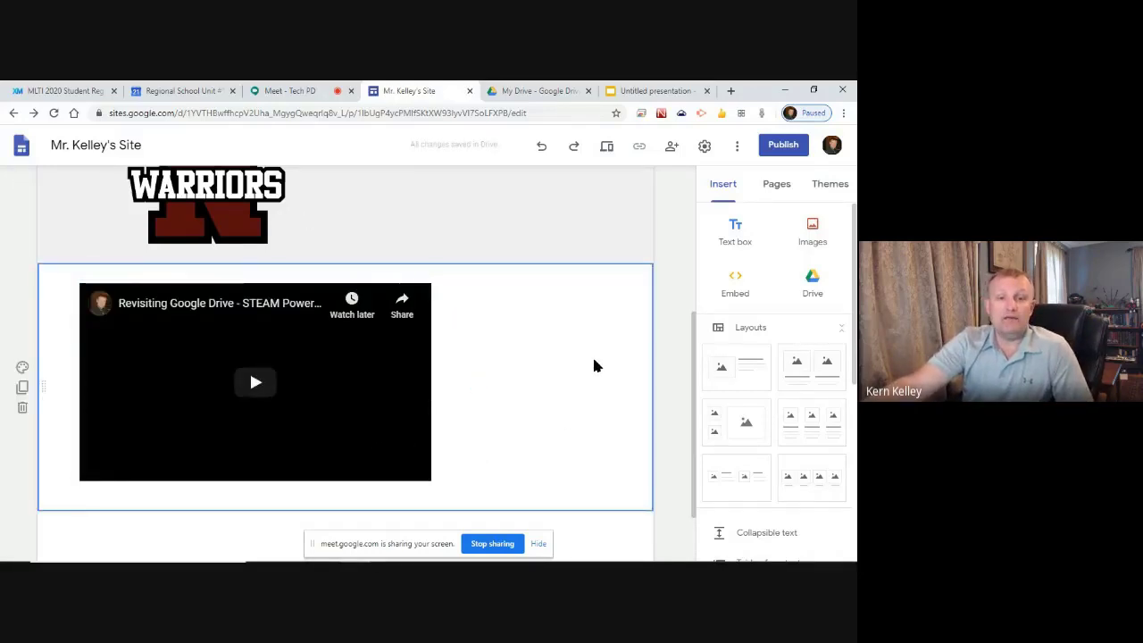
left_click(370, 371)
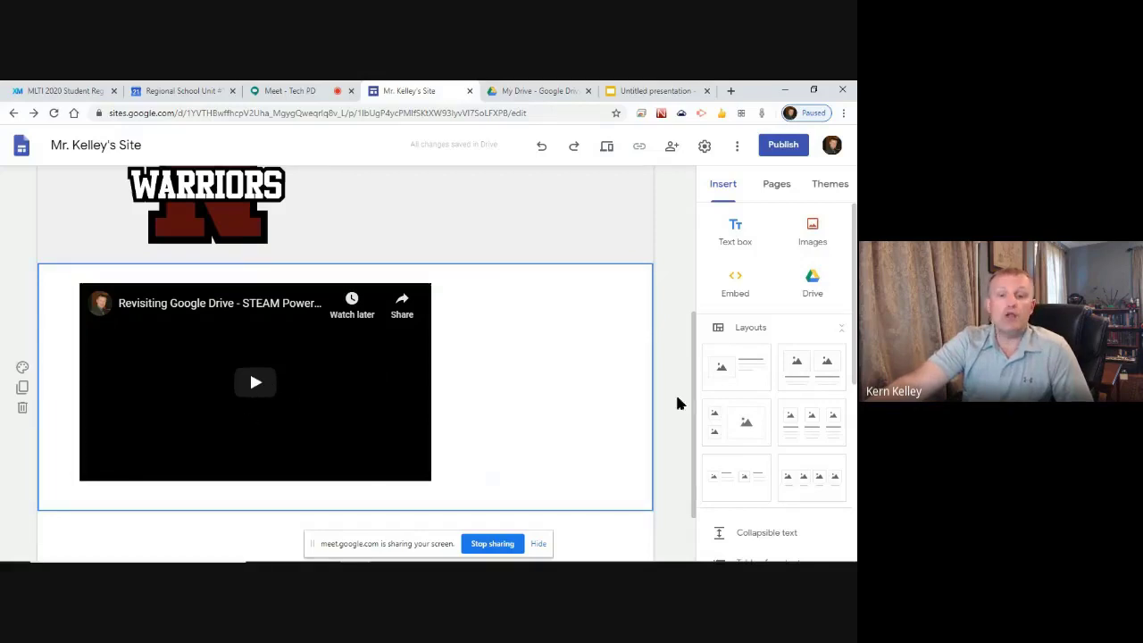
- Try to open the Google Drive file picker for the page and reload the site editor
scroll(577, 387, "up", 2)
scroll(575, 375, "down", 1)
scroll(579, 330, "down", 3)
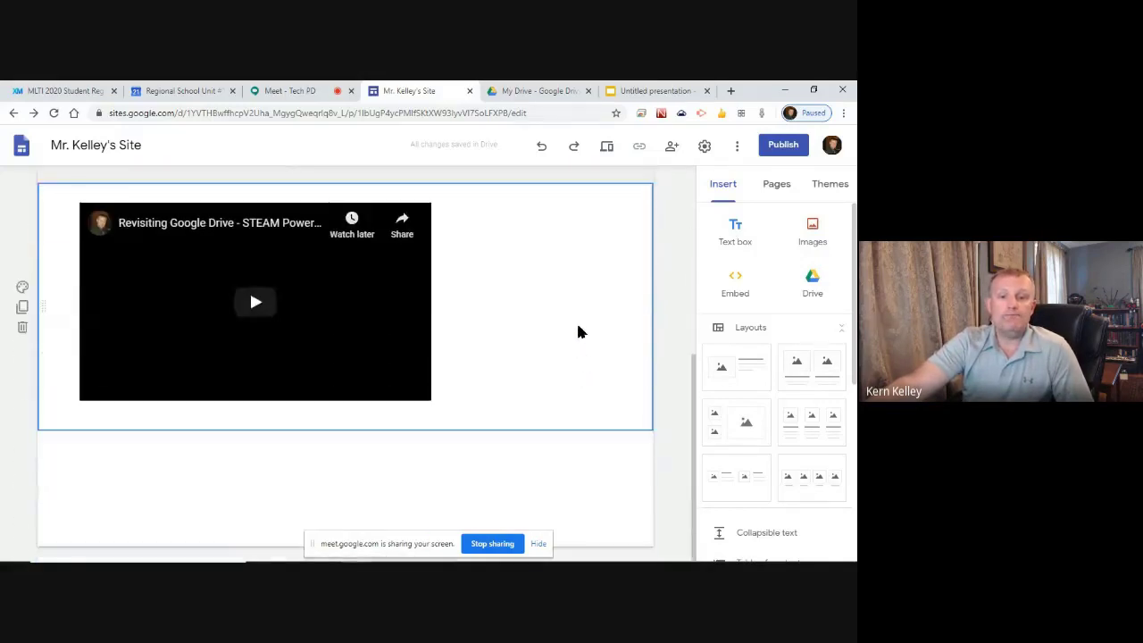
scroll(372, 403, "up", 4)
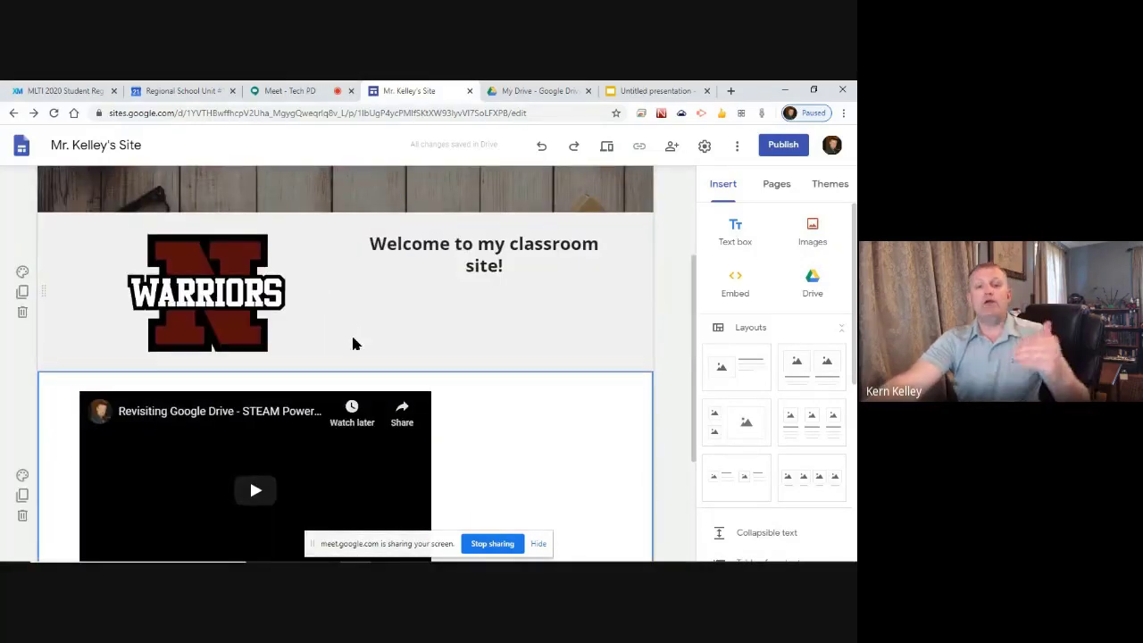
scroll(352, 339, "down", 2)
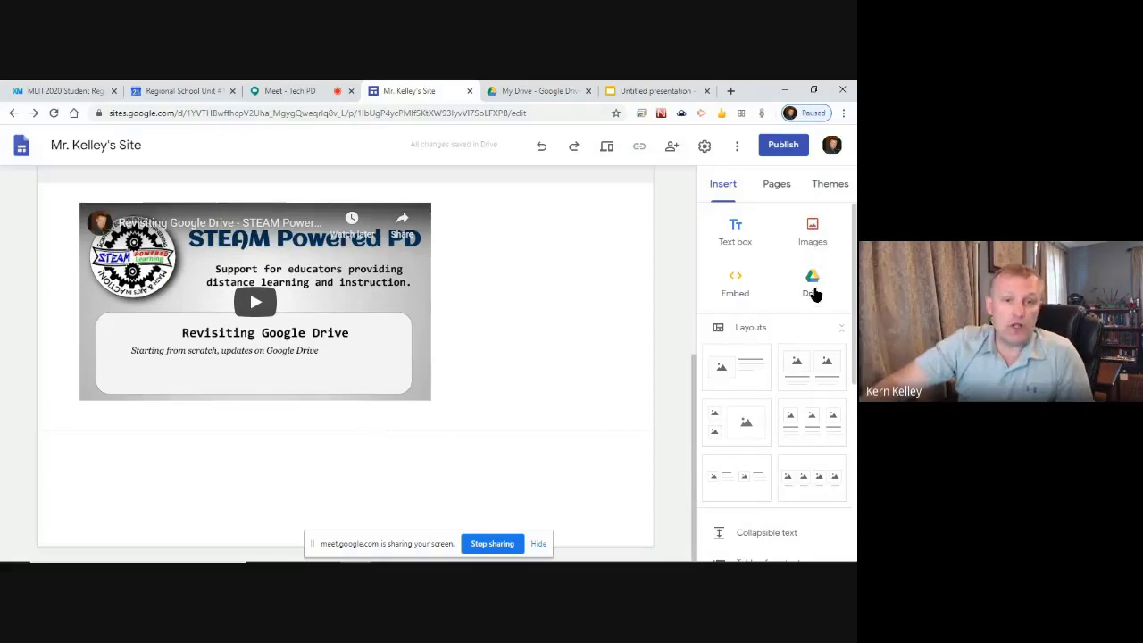
left_click(814, 283)
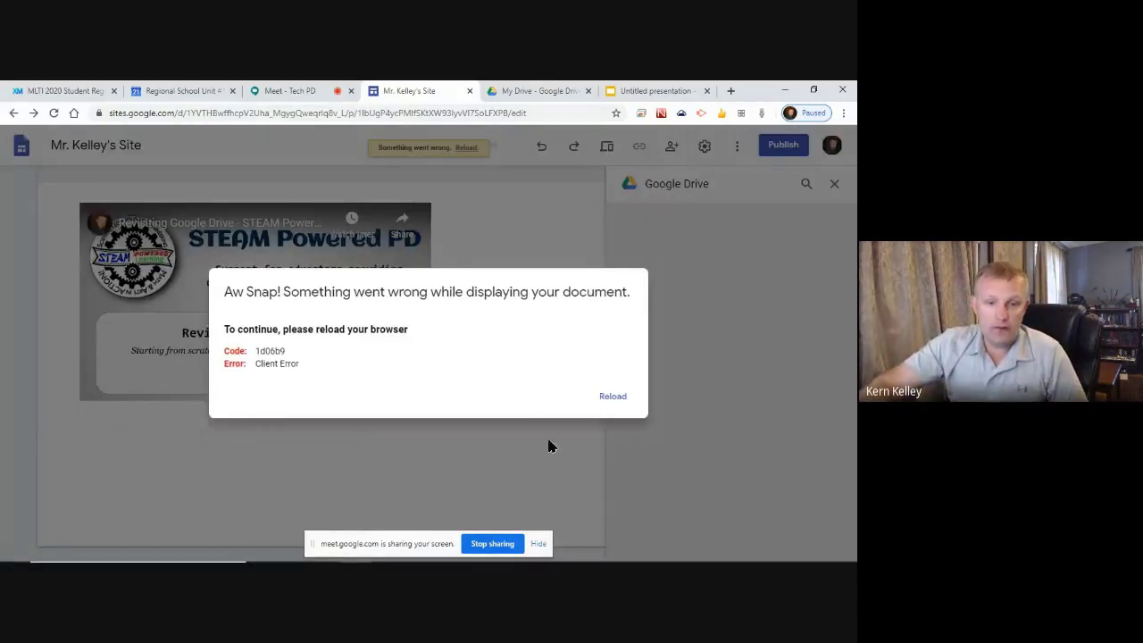
left_click(614, 395)
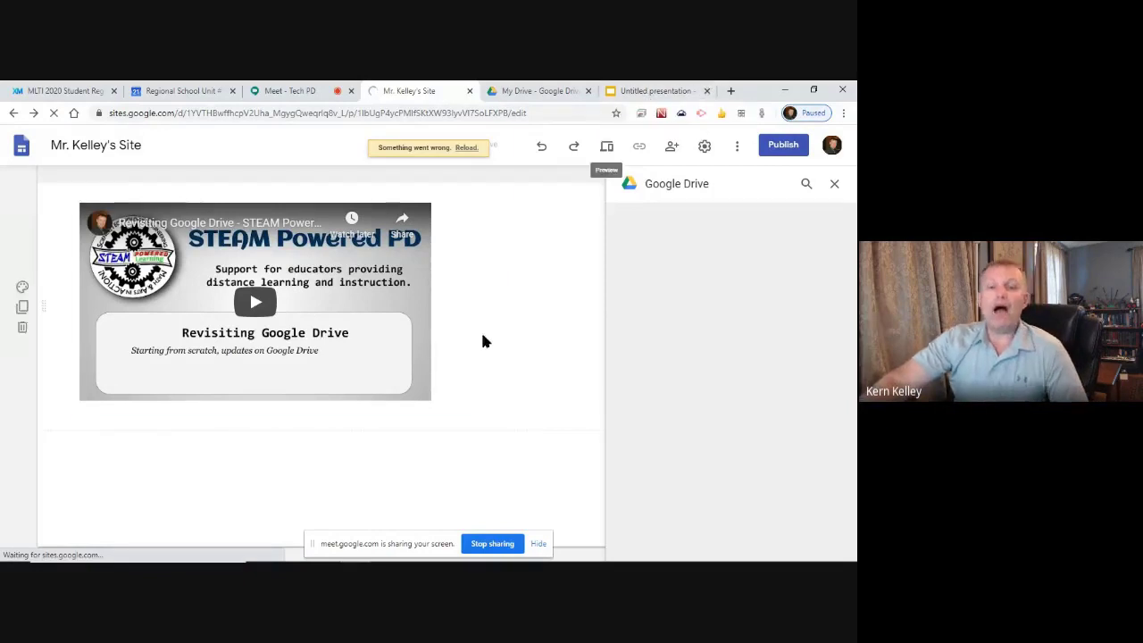
- Switch to Google Drive, closing the untitled presentation, and open the SITE folder in My Drive
left_click(536, 90)
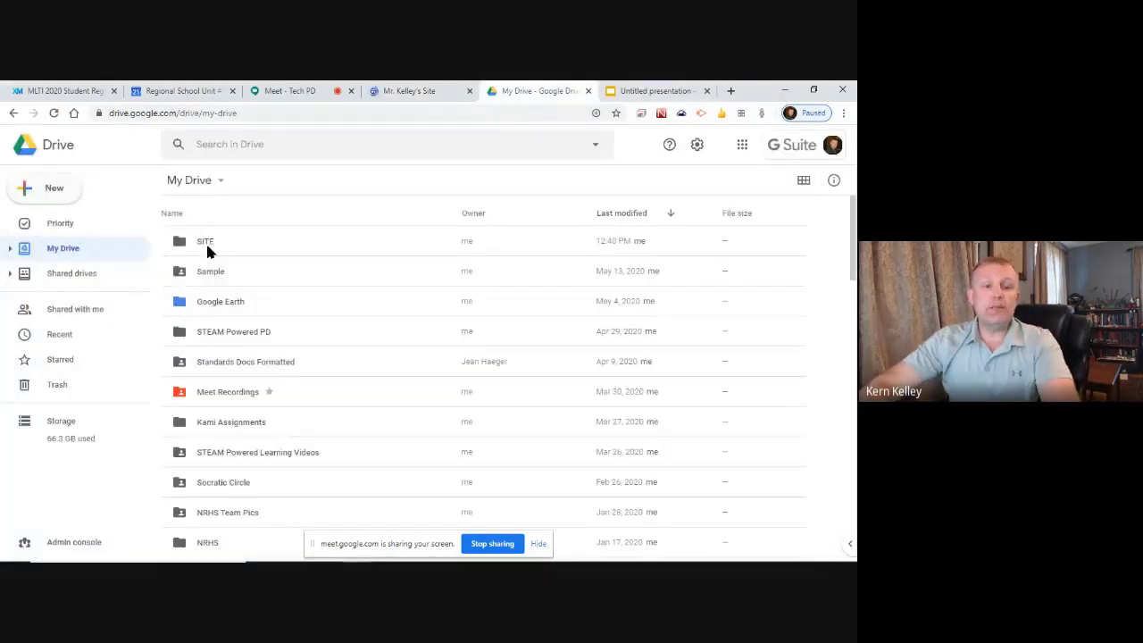
left_click(706, 90)
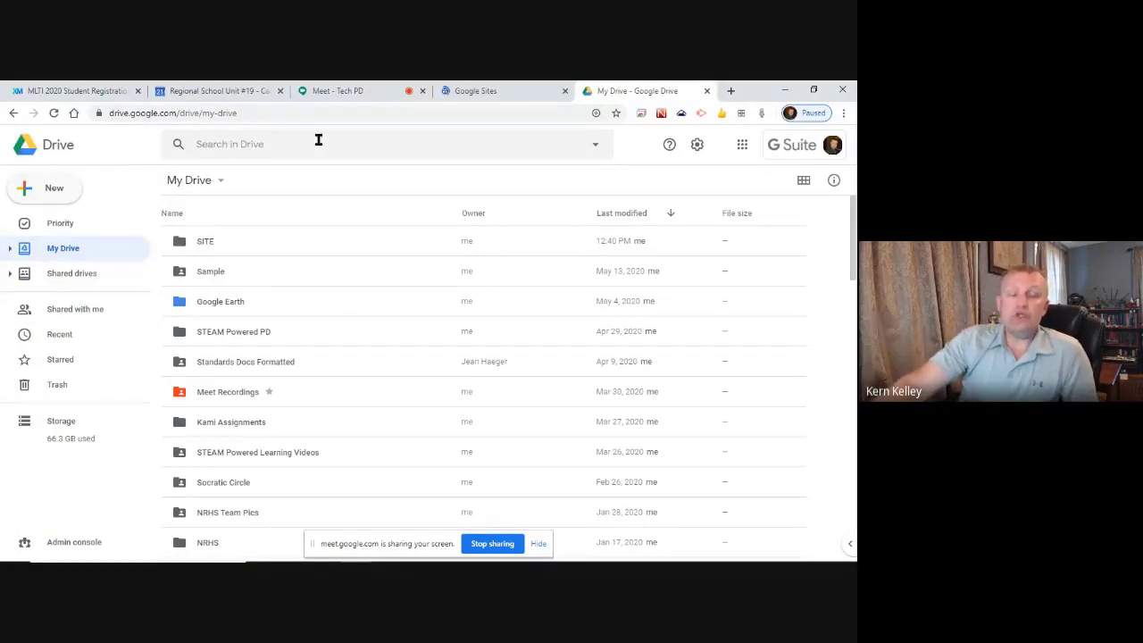
left_click(52, 189)
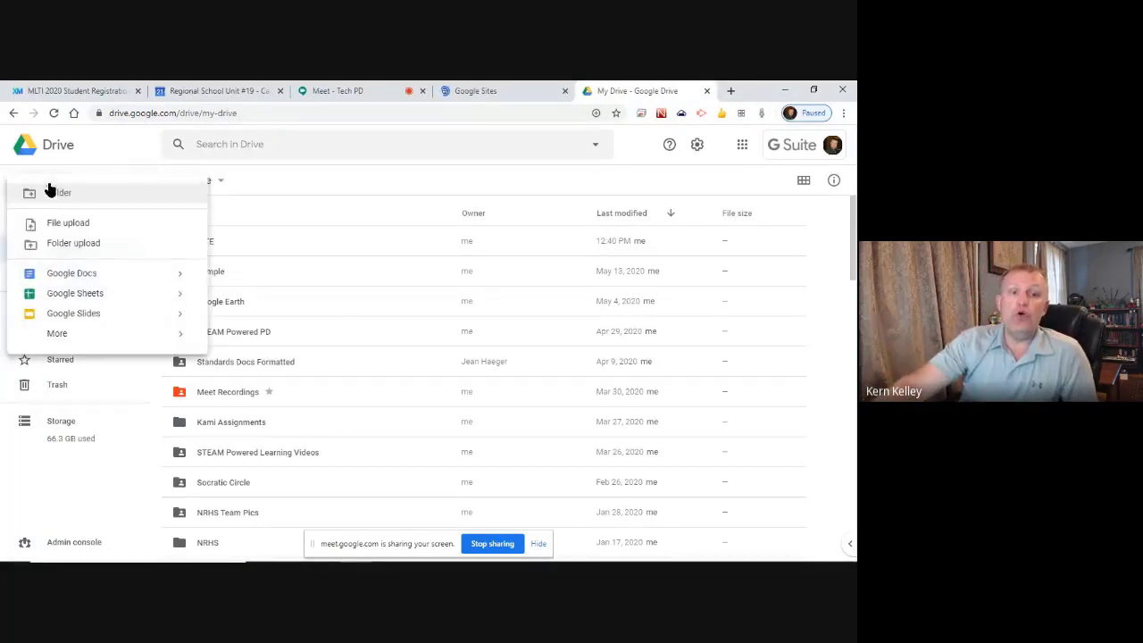
left_click(273, 200)
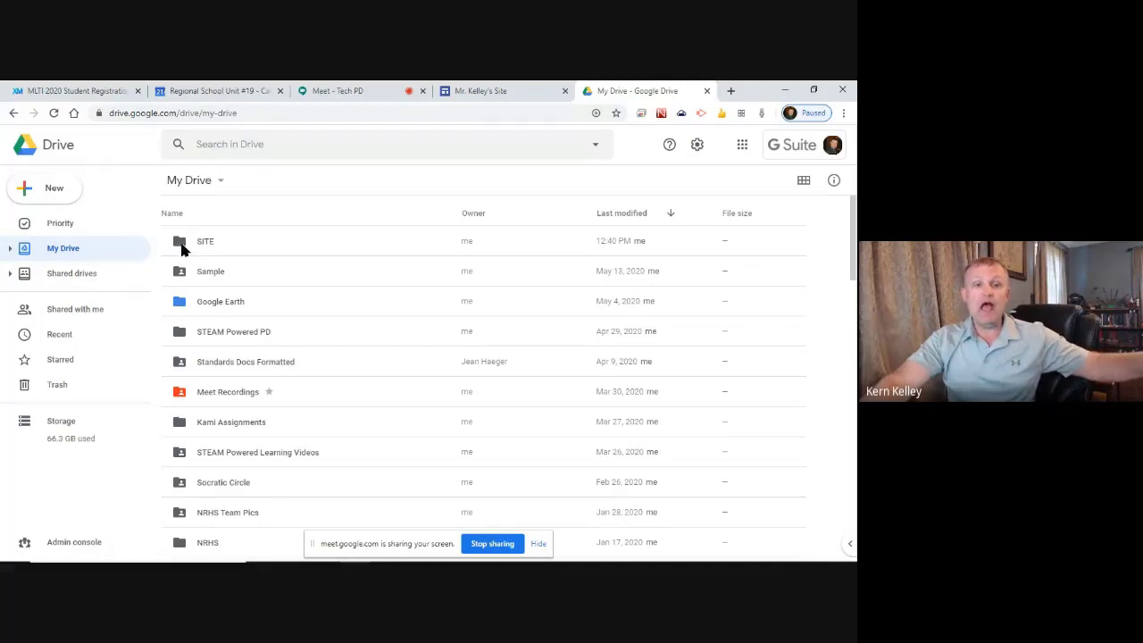
double_click(181, 243)
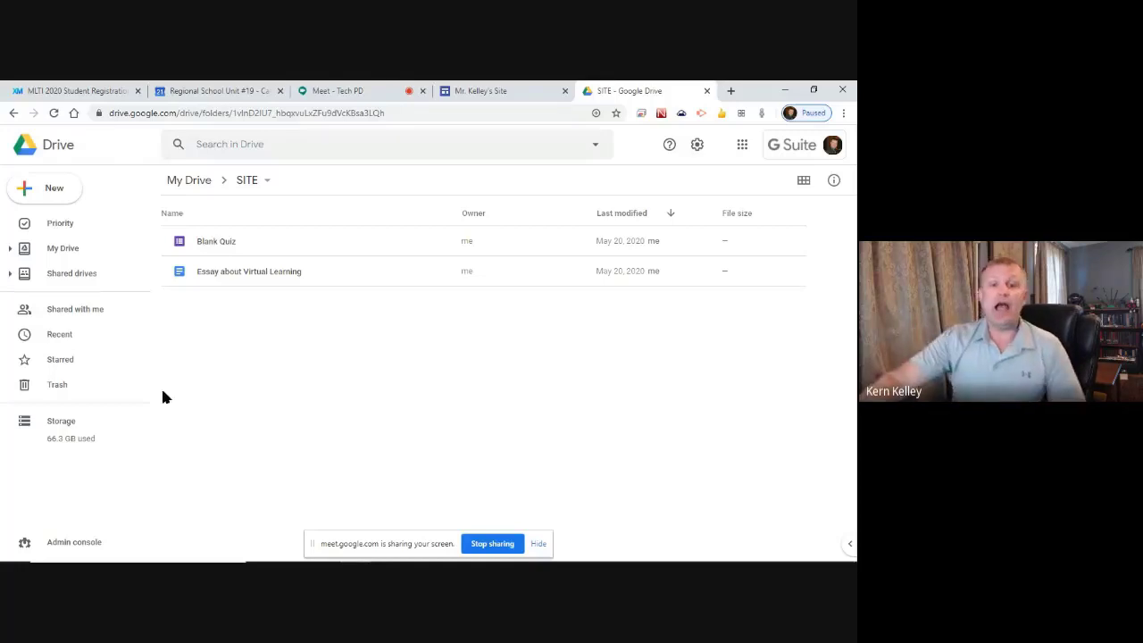
- Share the SITE folder as On - Public on the web with view-only access
left_click(268, 181)
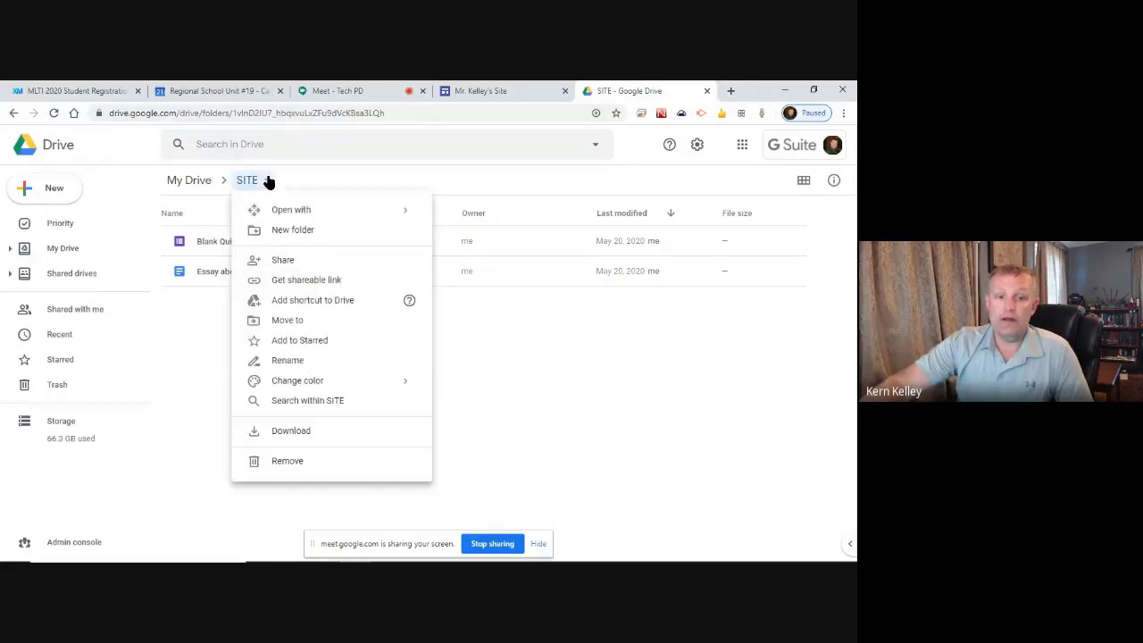
left_click(283, 263)
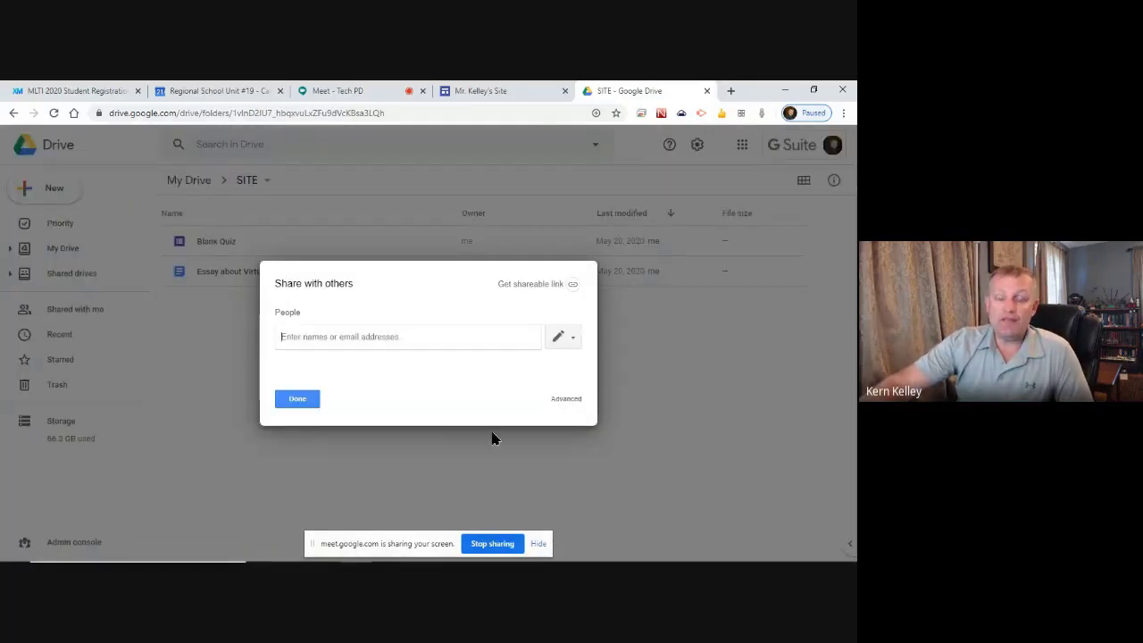
left_click(571, 398)
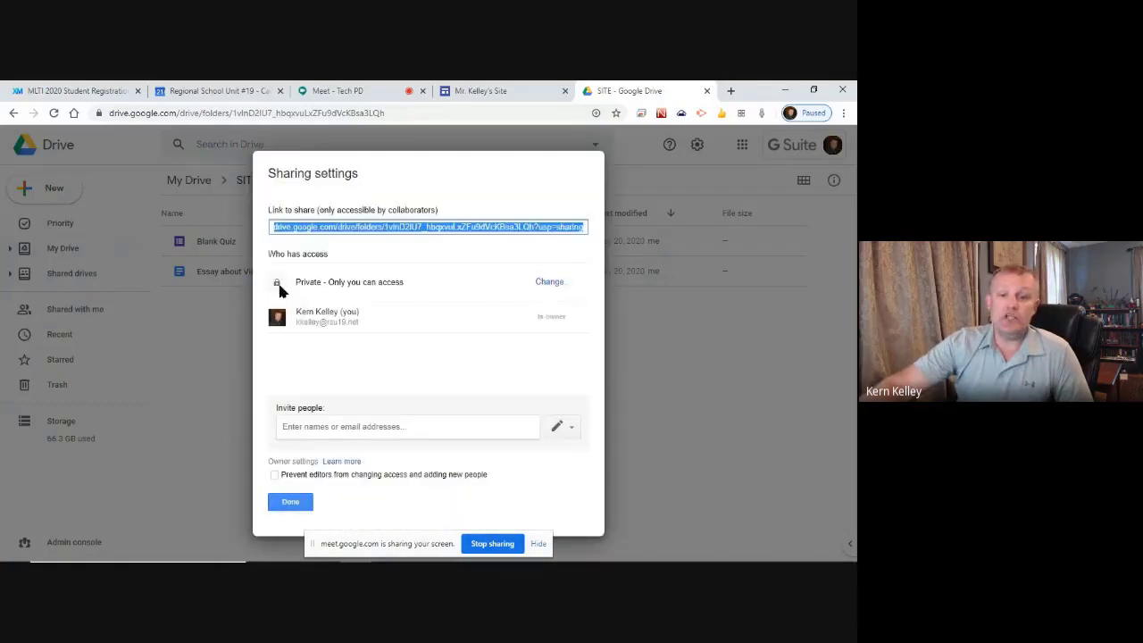
left_click(551, 282)
left_click(371, 255)
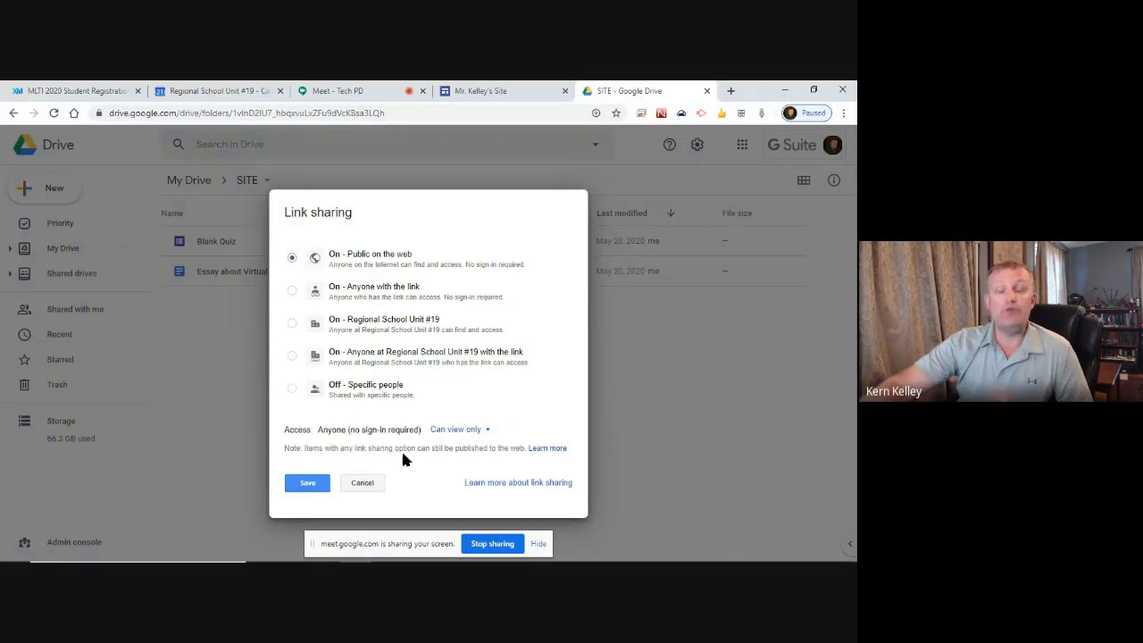
left_click(308, 483)
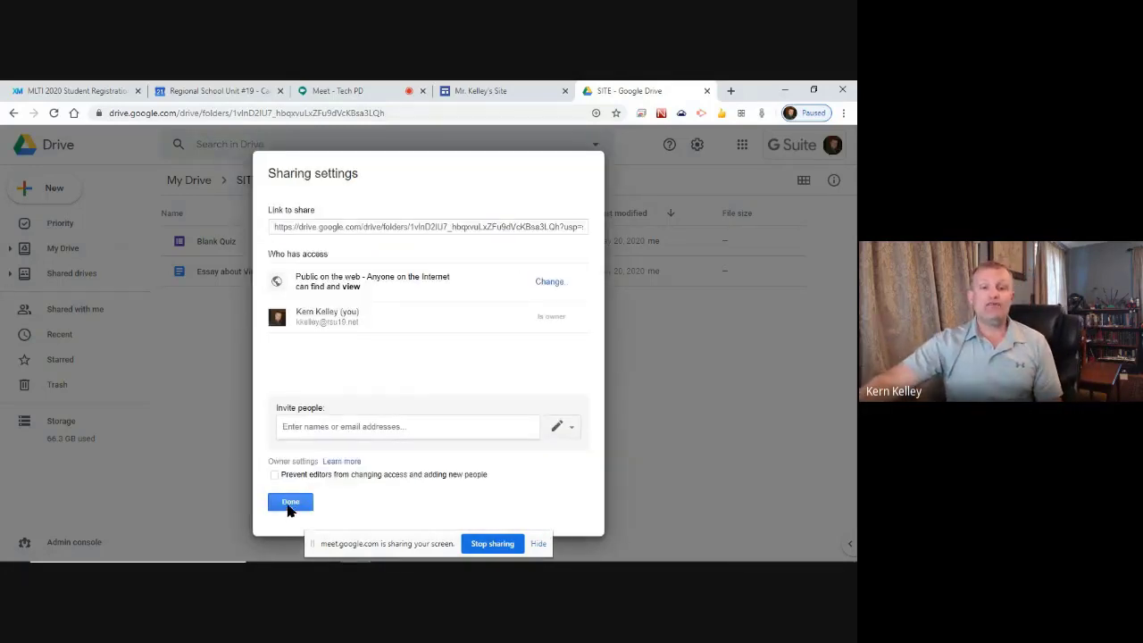
left_click(290, 503)
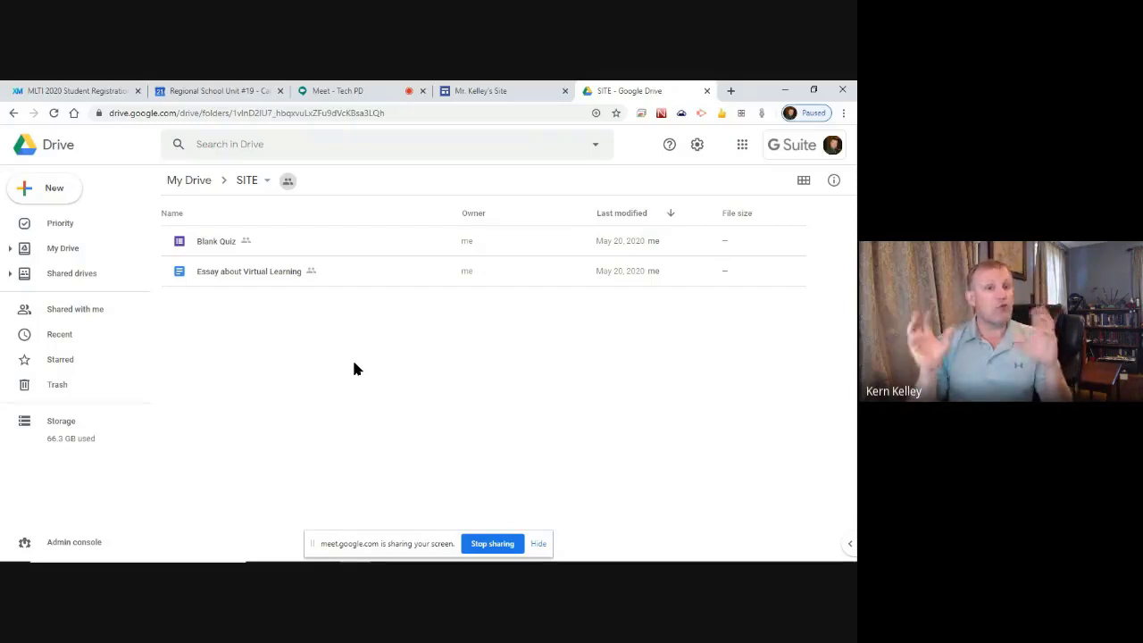
left_click(353, 363)
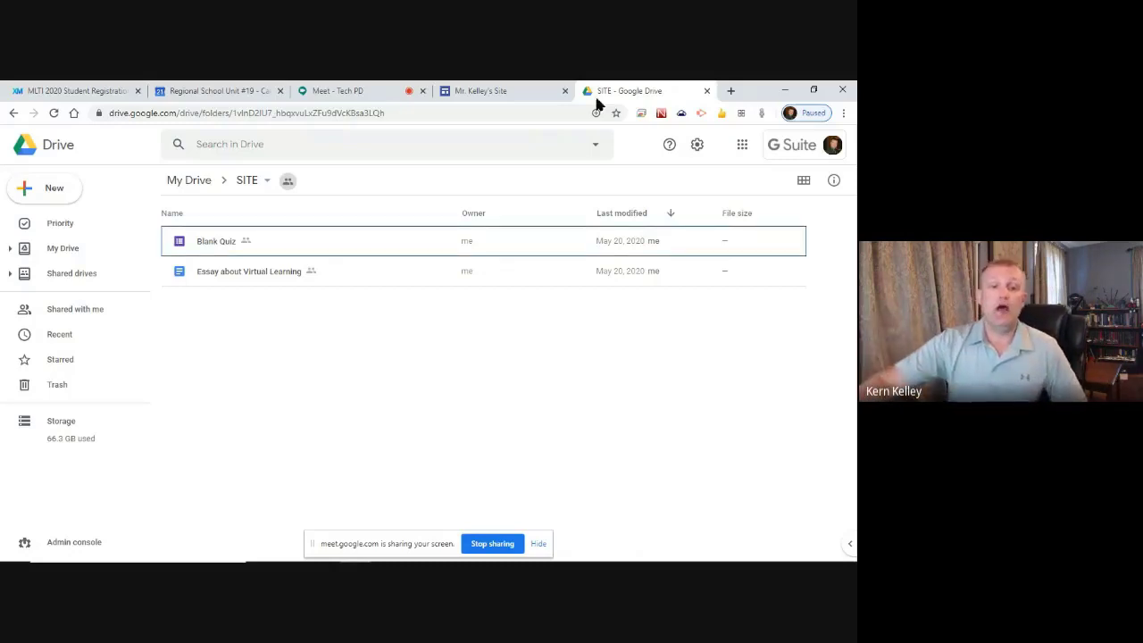
- Return to the classroom site and insert the untitled presentation from the recent Google Drive files below the video
left_click(526, 87)
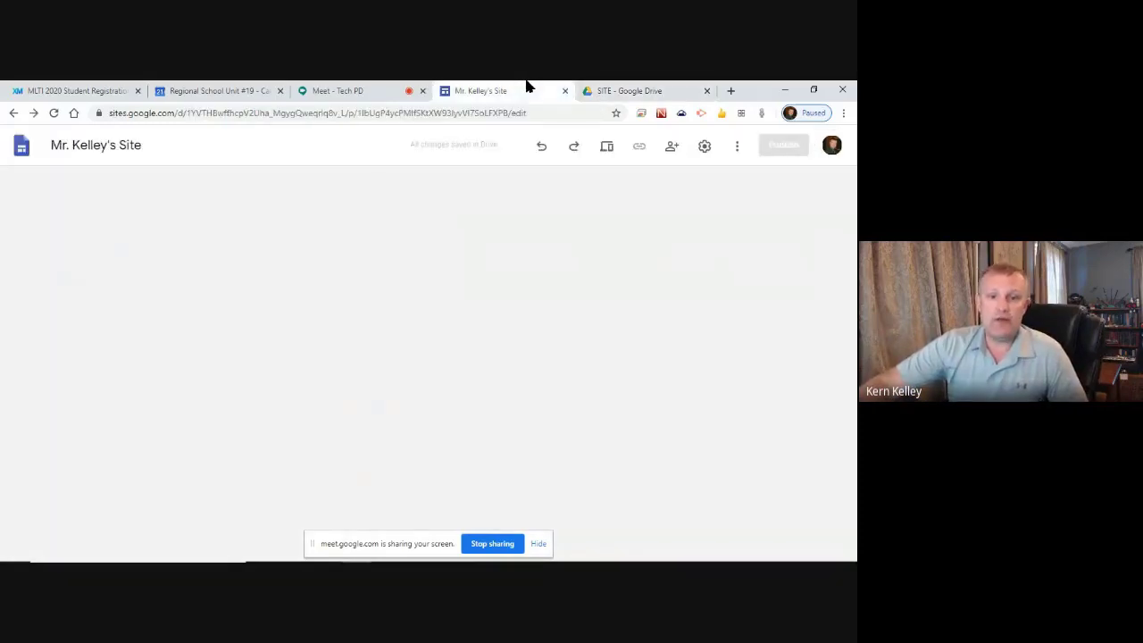
scroll(462, 294, "down", 5)
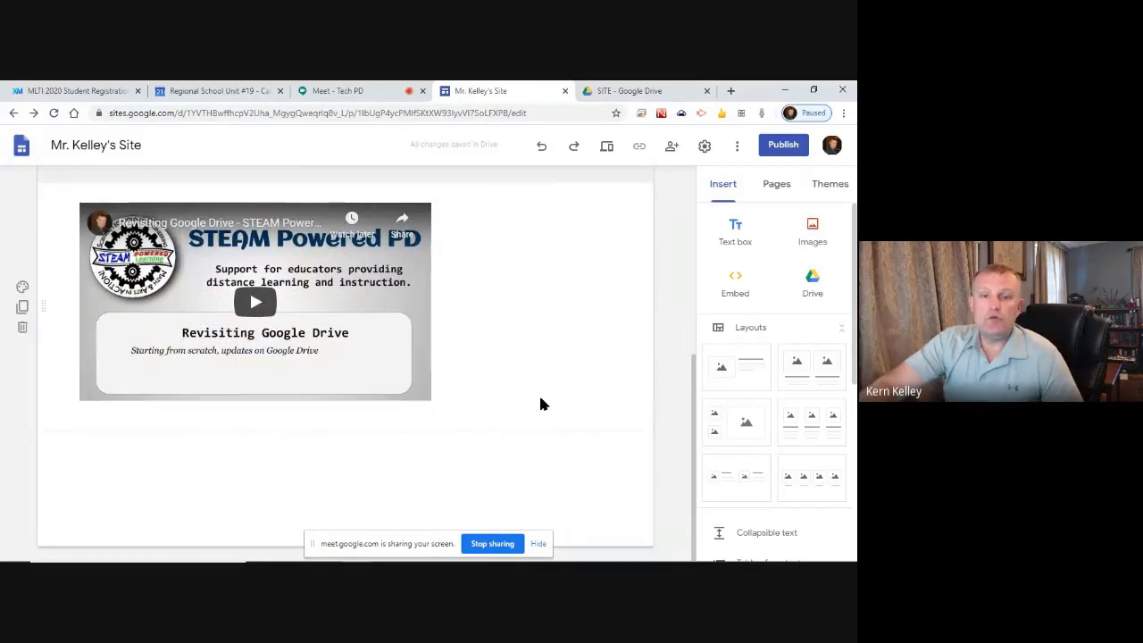
scroll(539, 393, "up", 2)
scroll(514, 362, "down", 2)
left_click(827, 277)
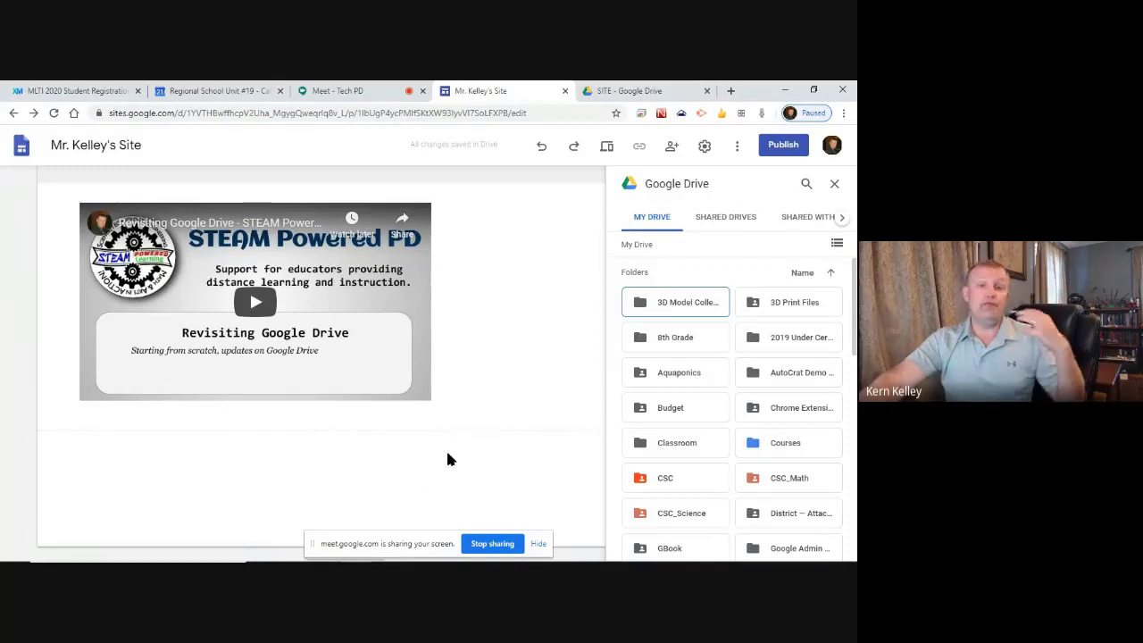
left_click(841, 217)
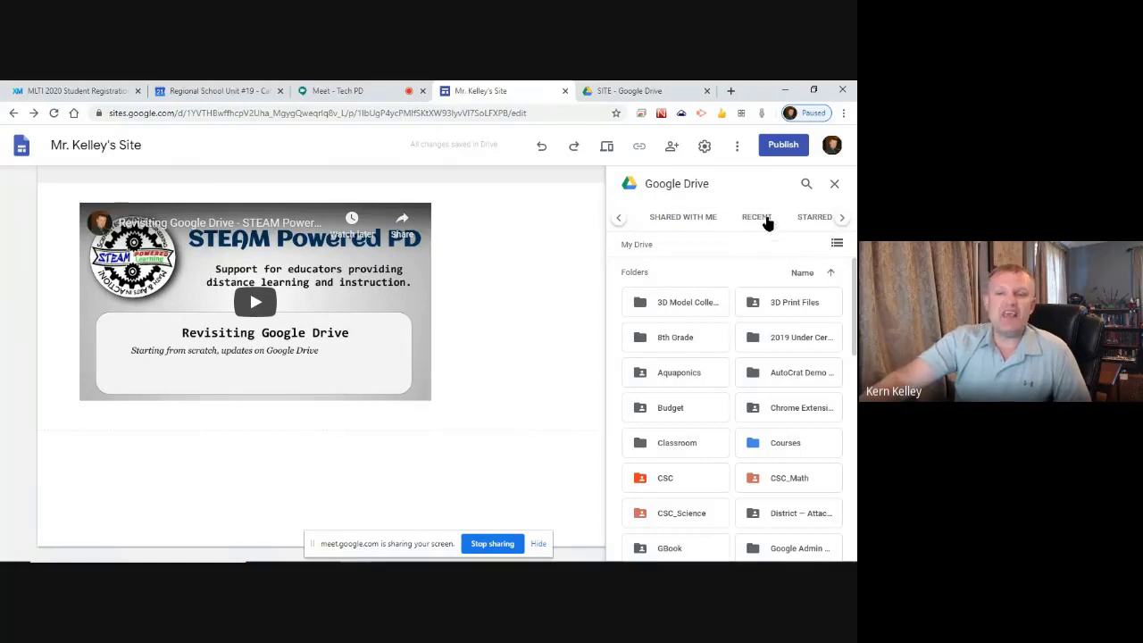
left_click(755, 221)
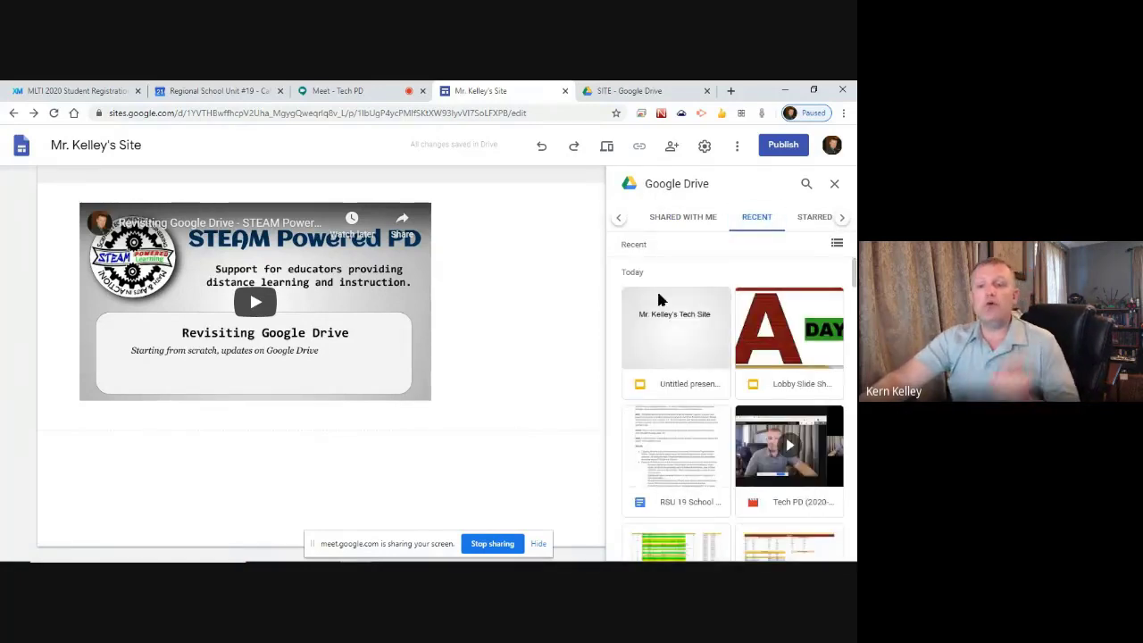
left_click(674, 341)
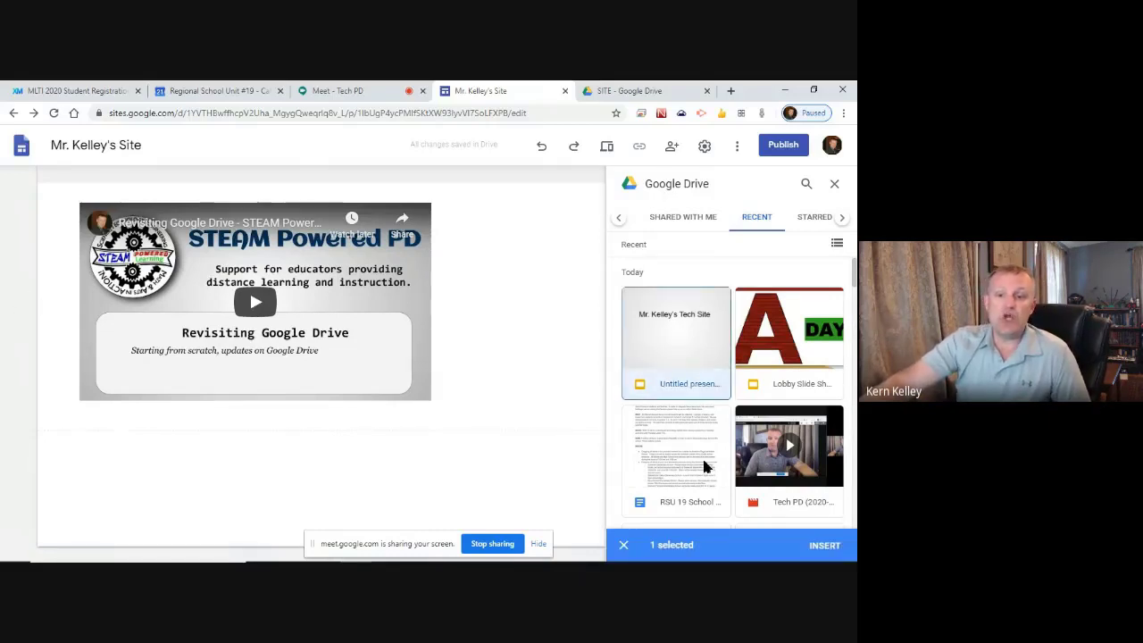
left_click(827, 545)
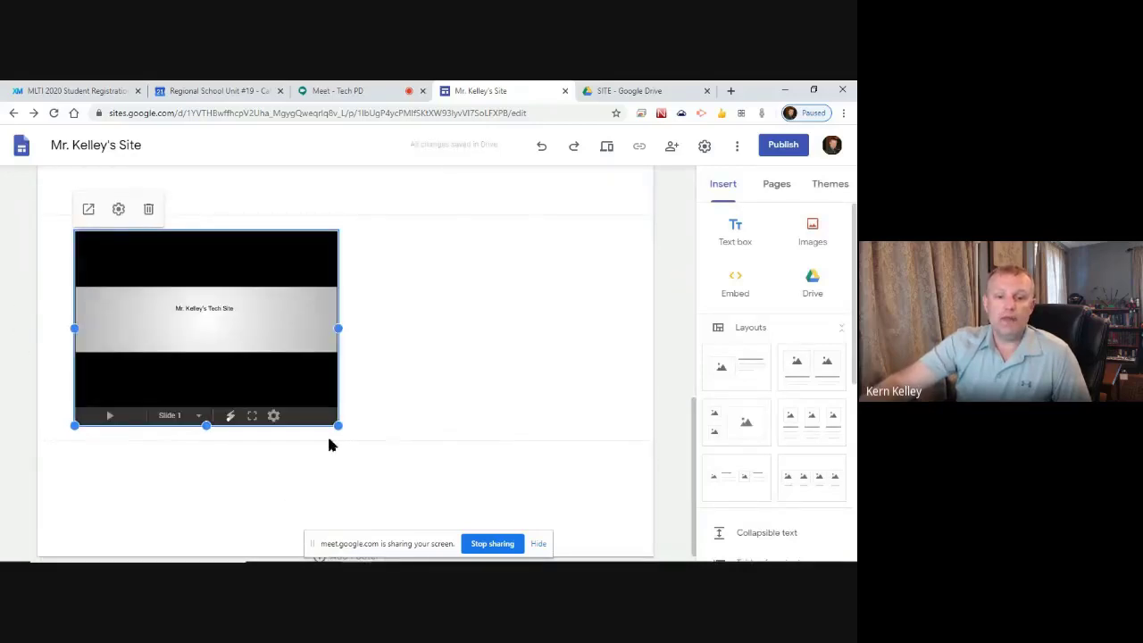
- Slightly reduce the height of the embedded presentation below the video
mouse_move(337, 424)
left_mouse_down()
mouse_move(414, 407)
mouse_move(344, 387)
mouse_move(352, 411)
left_mouse_up()
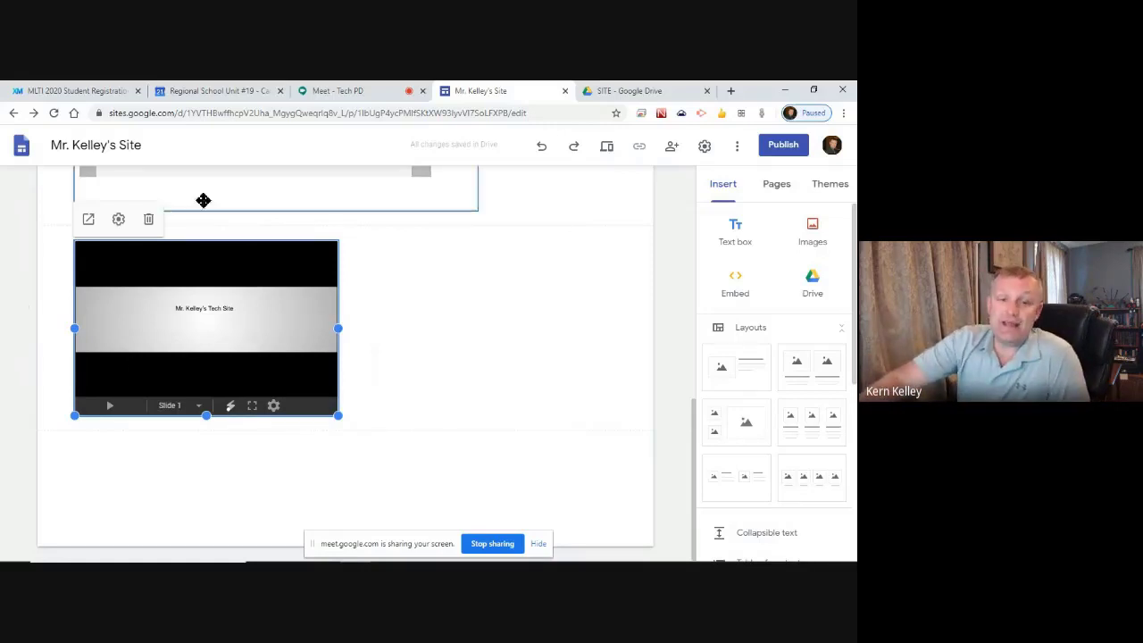
left_click(118, 221)
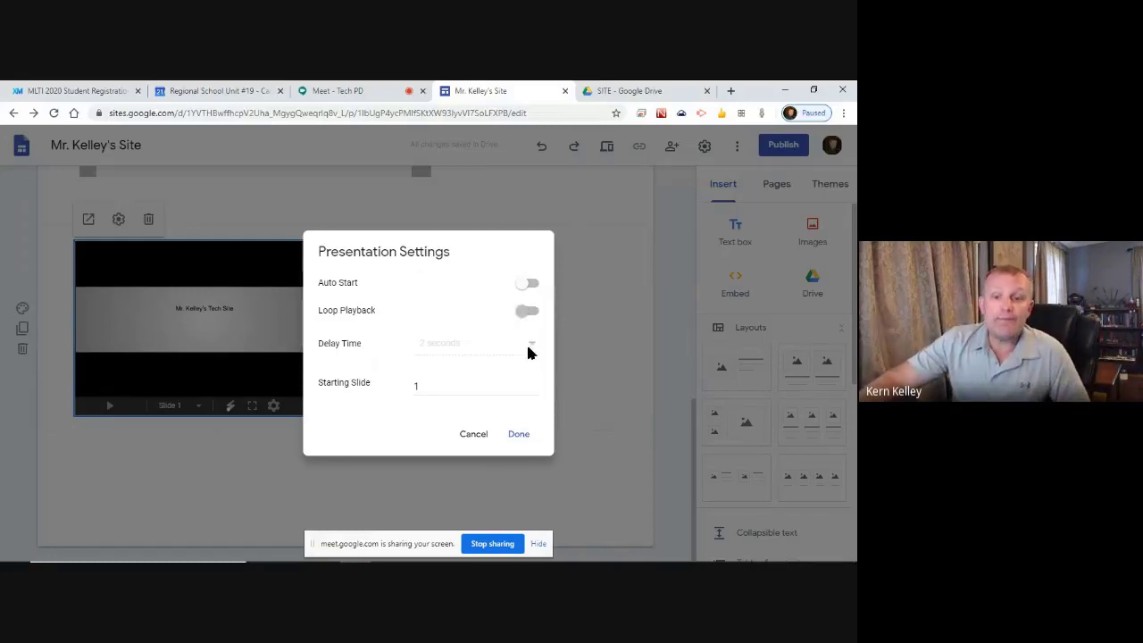
left_click(529, 283)
left_click(528, 310)
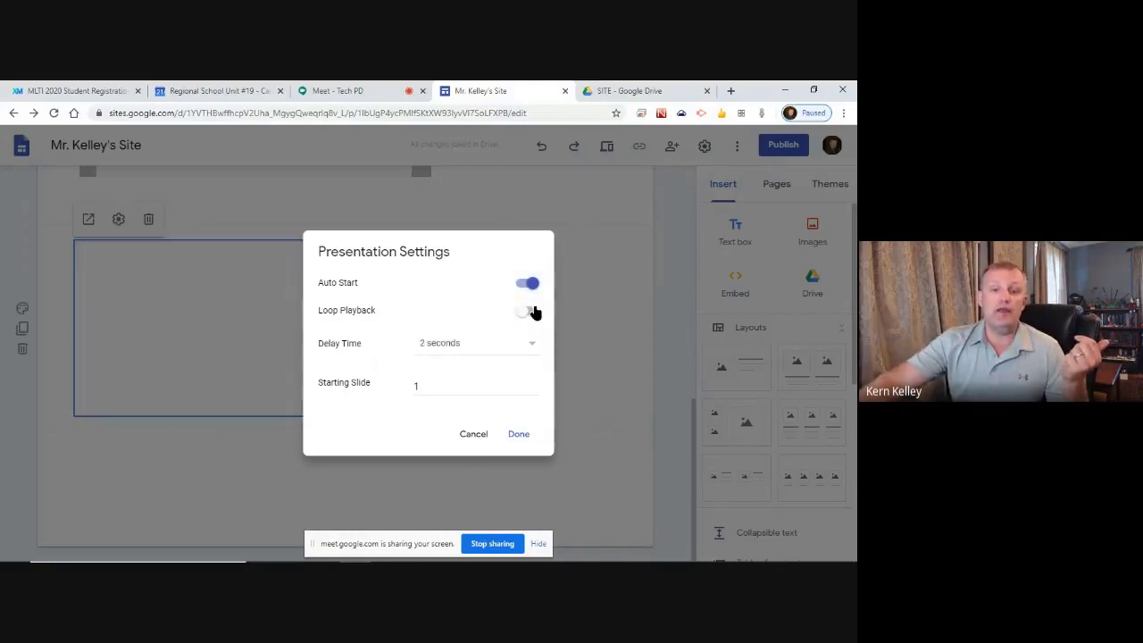
left_click(533, 348)
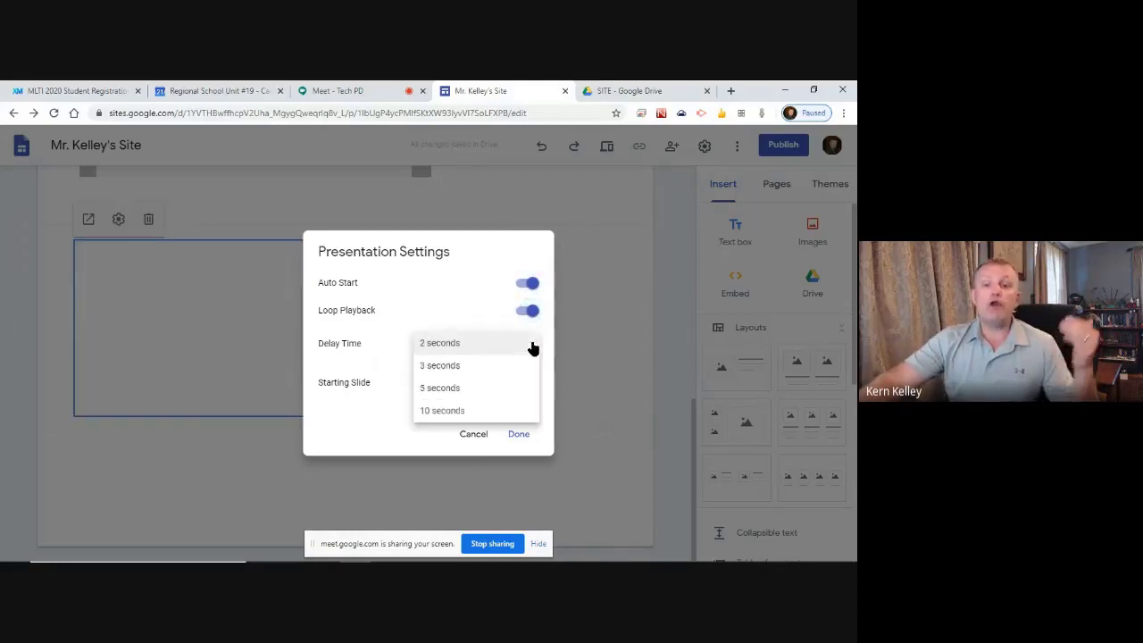
left_click(462, 389)
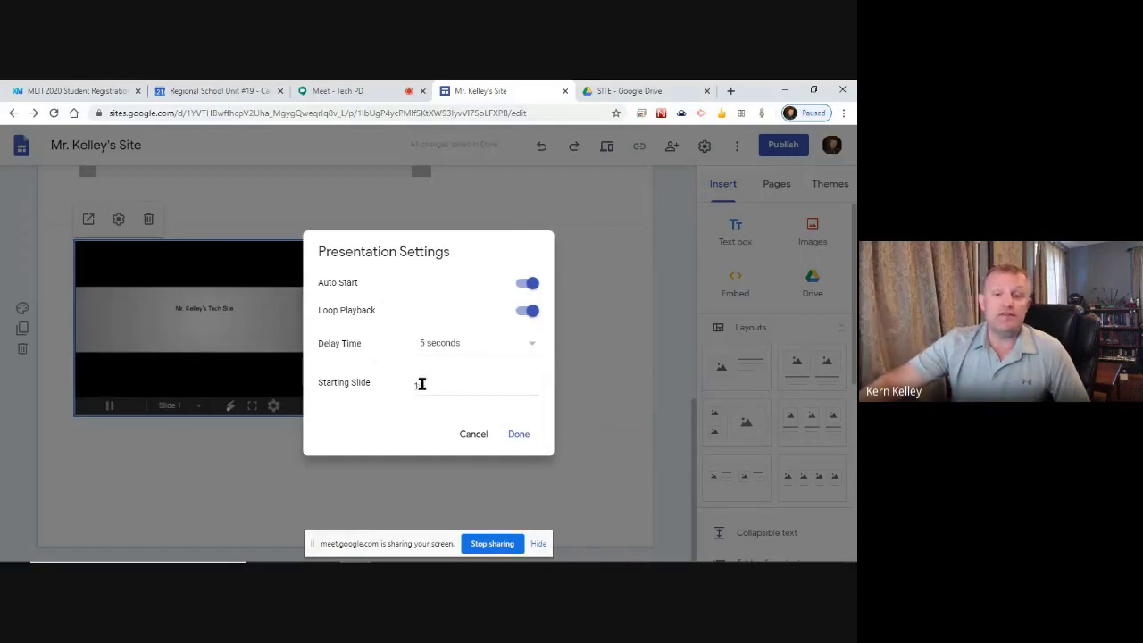
left_click(471, 435)
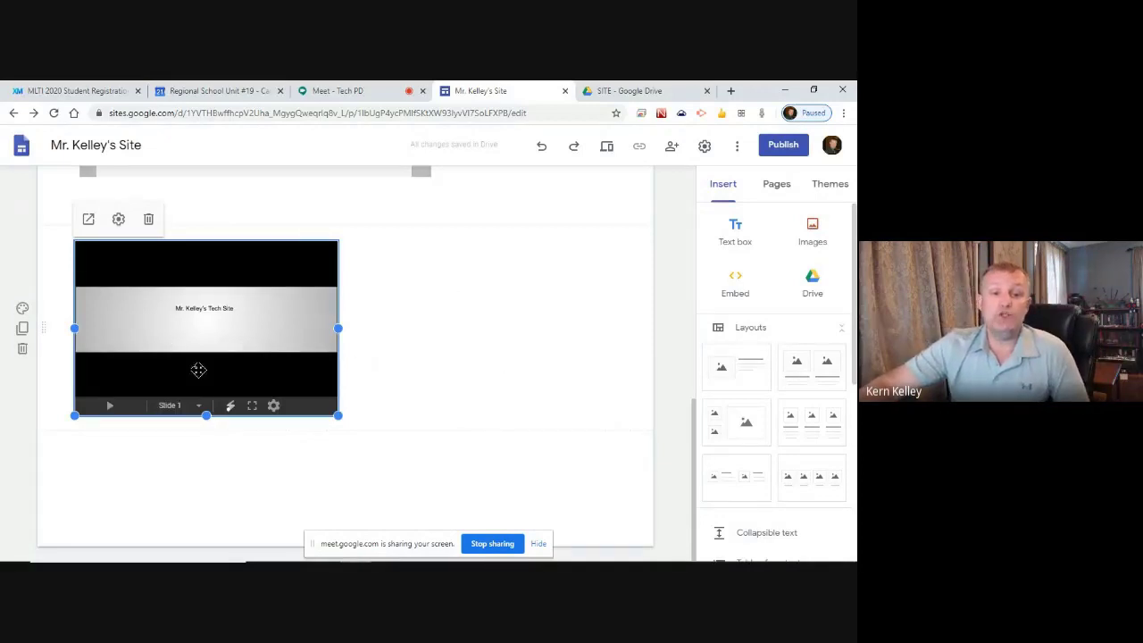
- Move the embedded presentation toward the right of its section and enlarge it from its lower-left corner
left_click_drag(199, 331, 344, 365)
left_click(364, 362)
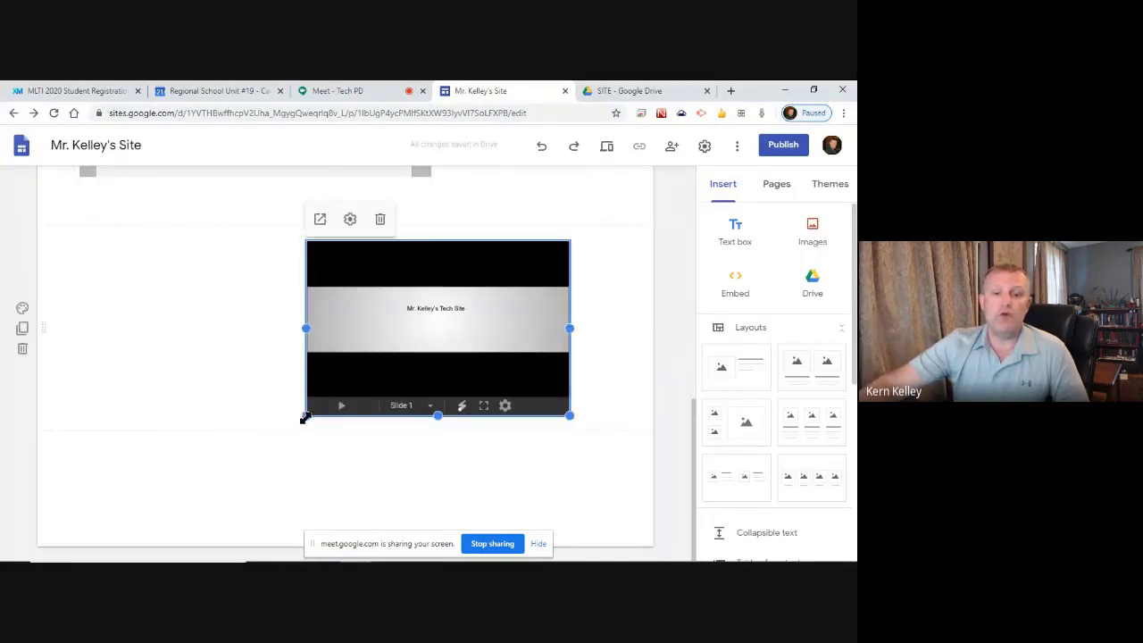
left_click_drag(304, 417, 213, 447)
left_click_drag(436, 316, 427, 362)
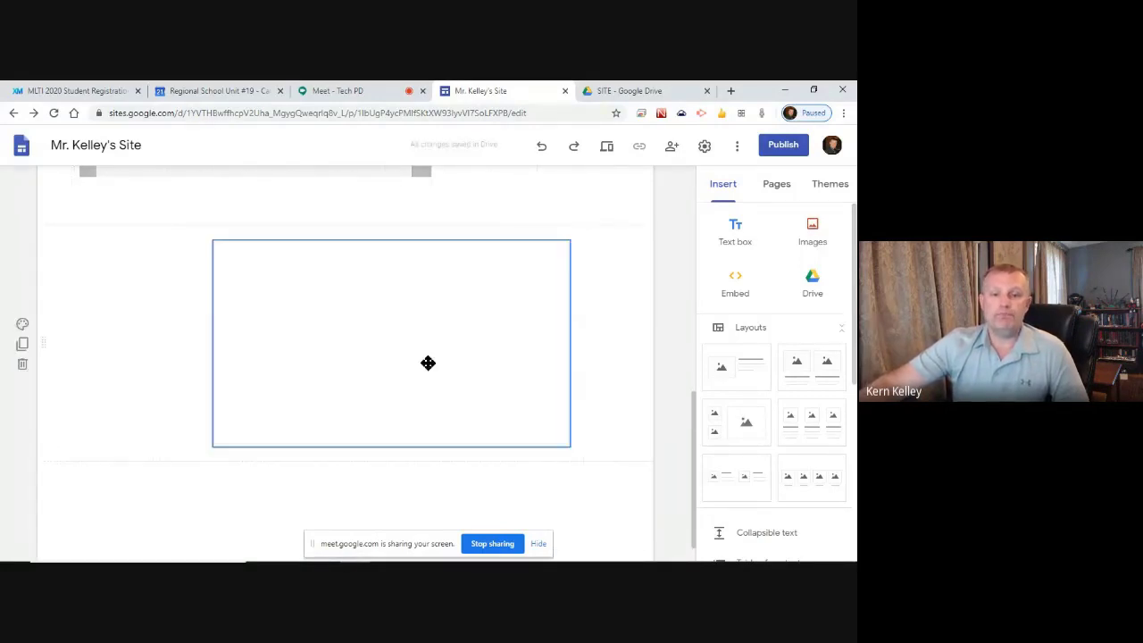
scroll(390, 349, "down", 1)
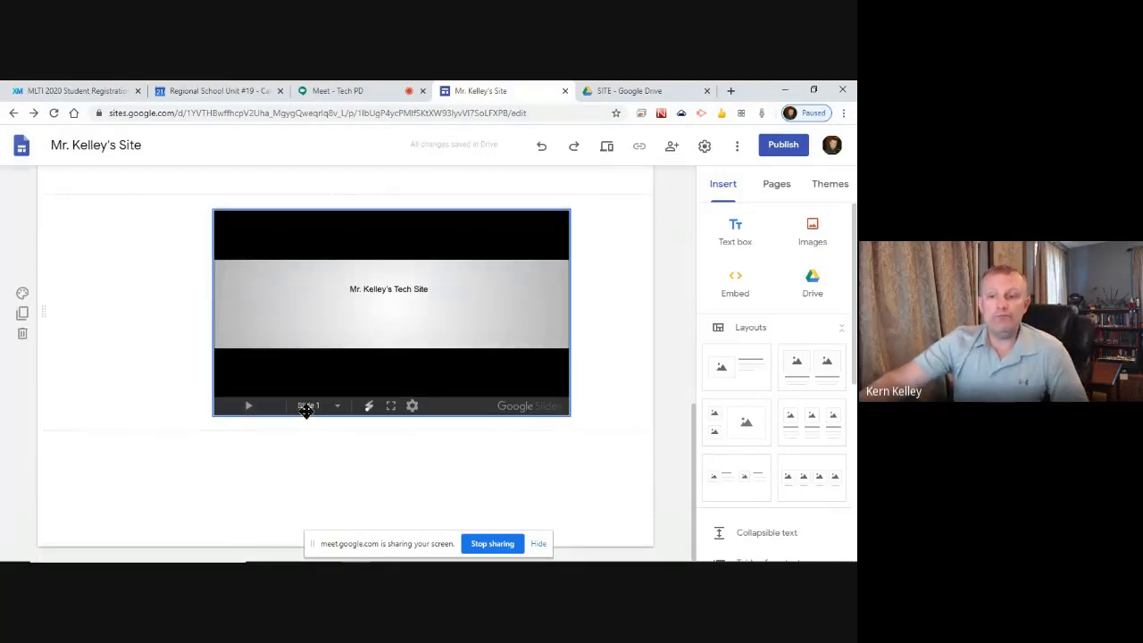
left_click(817, 278)
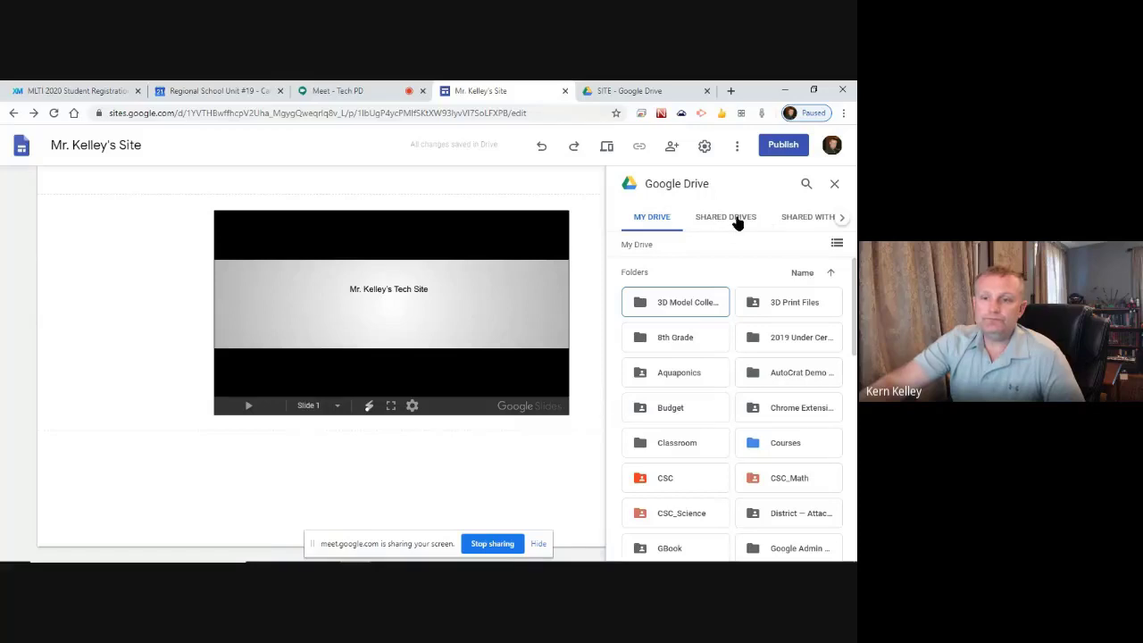
left_click(840, 218)
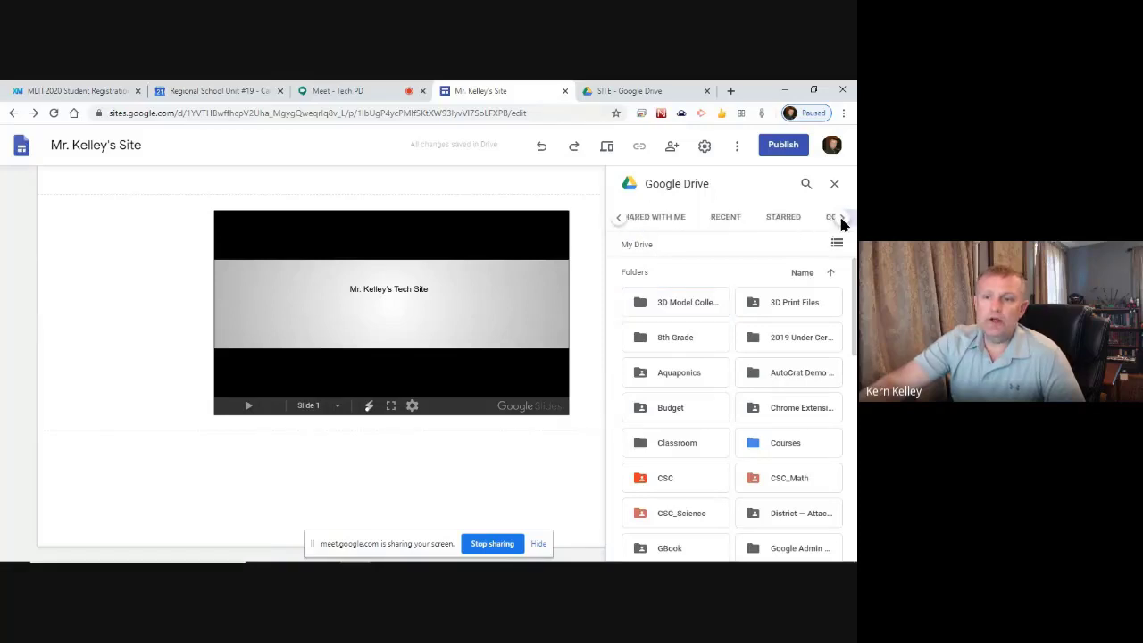
left_click(725, 217)
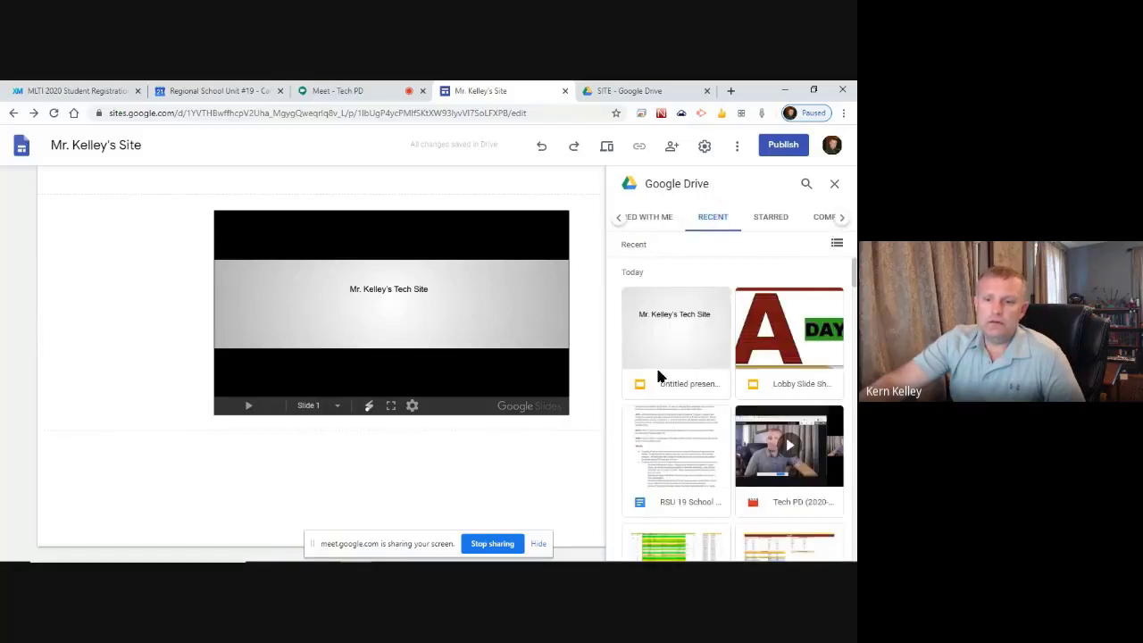
scroll(657, 375, "down", 2)
scroll(658, 376, "down", 6)
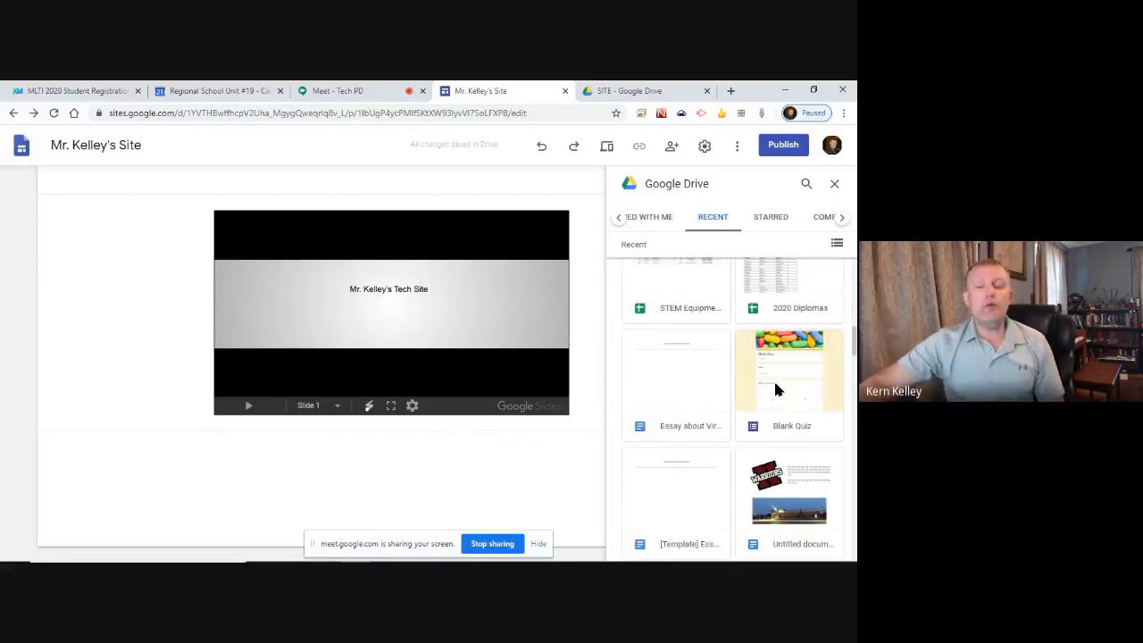
left_click(775, 389)
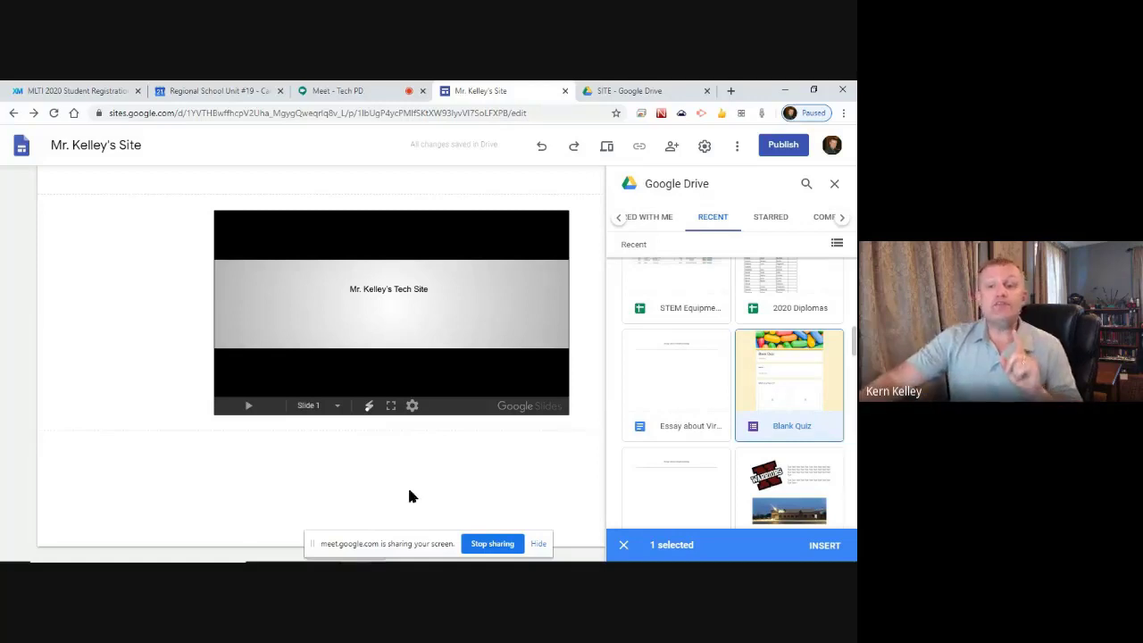
left_click(834, 183)
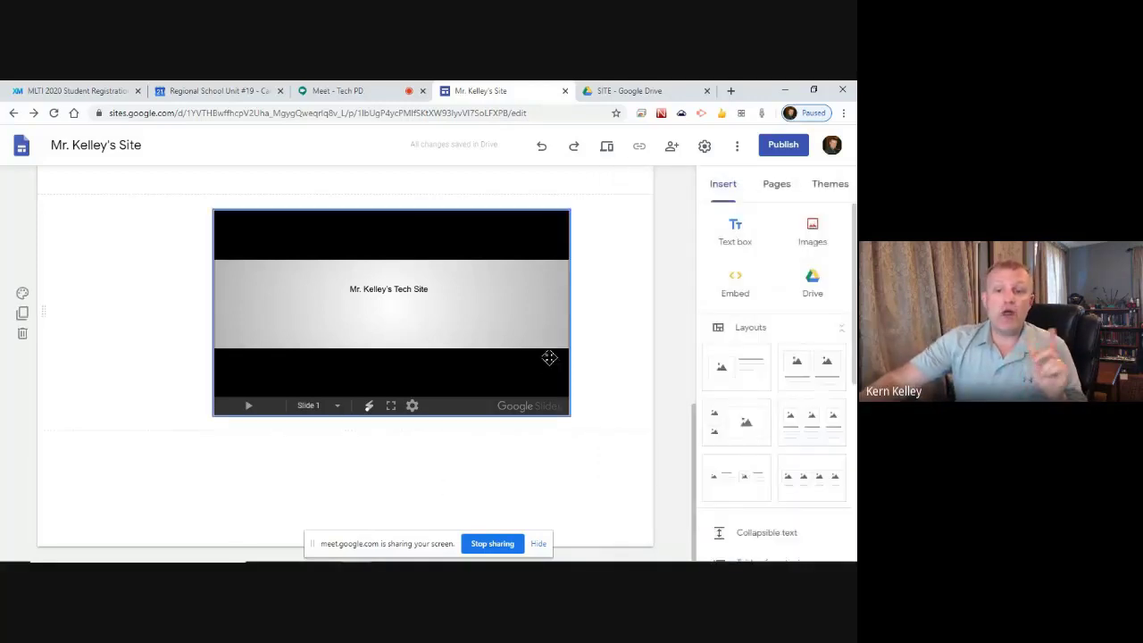
- Review the site page's banner, welcome section, logo, embedded video and presentation in the editor
scroll(636, 377, "up", 3)
scroll(634, 379, "up", 4)
scroll(628, 378, "down", 2)
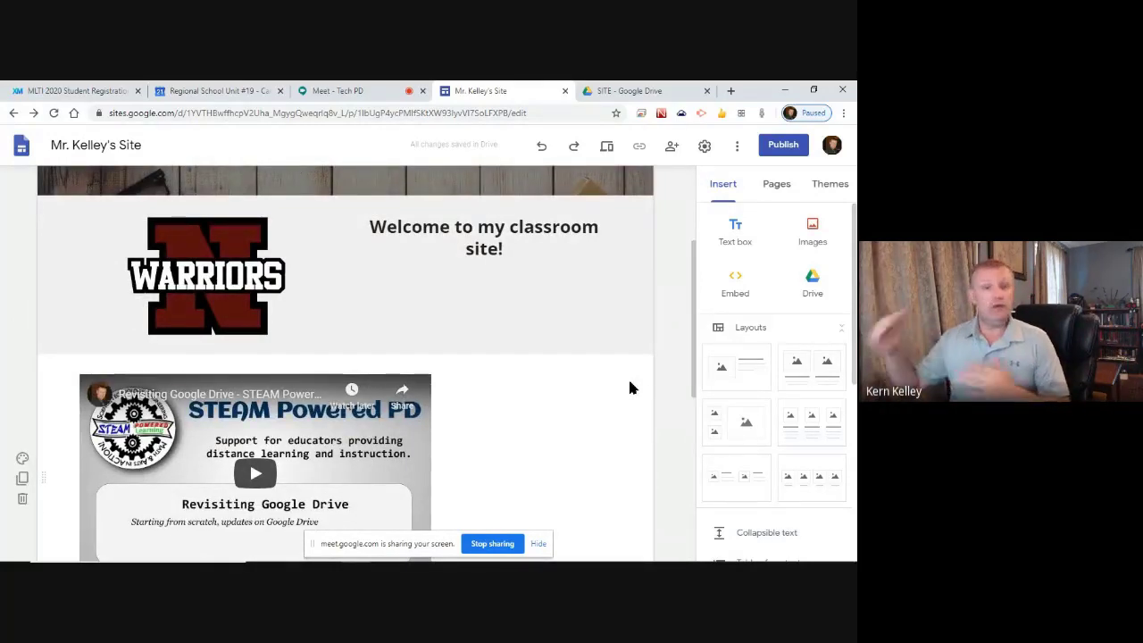
left_click(375, 456)
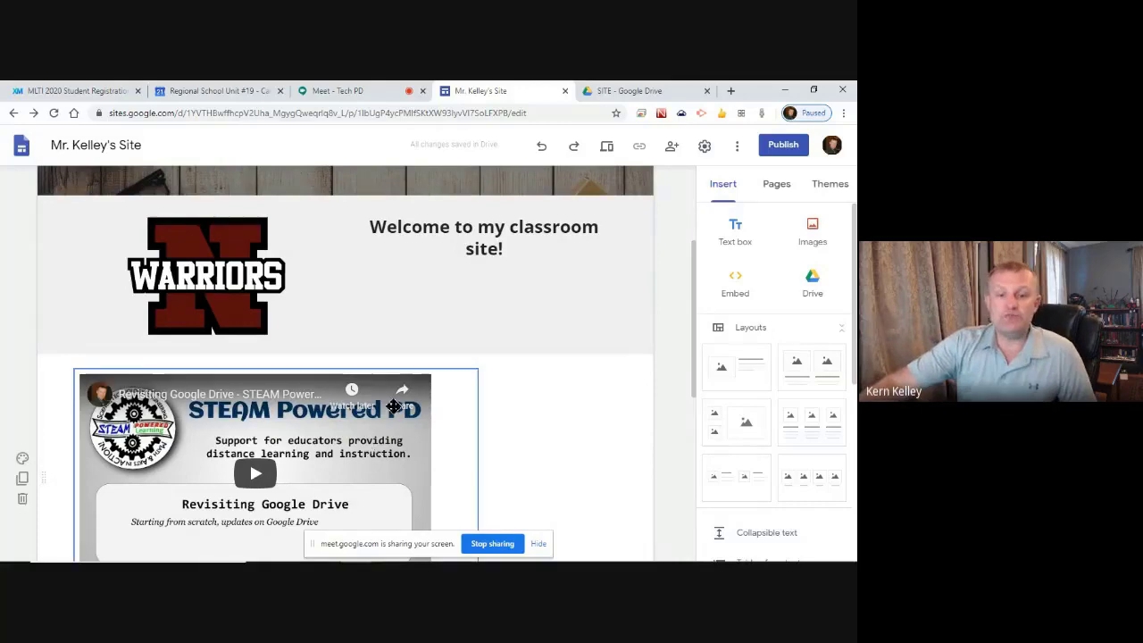
scroll(254, 341, "down", 3)
scroll(504, 312, "up", 3)
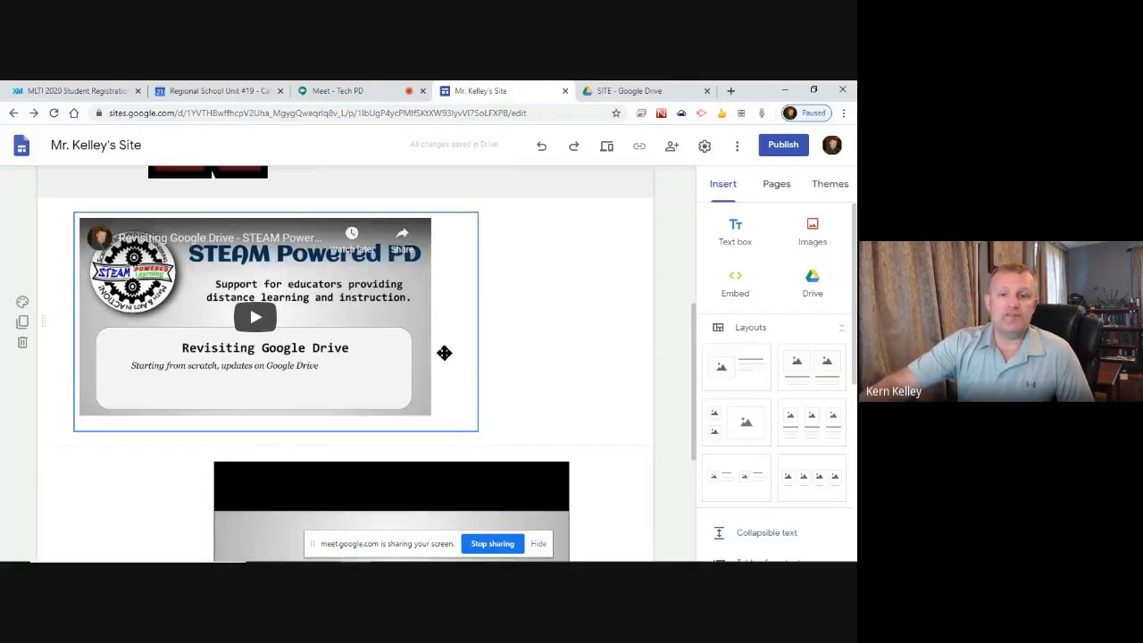
scroll(578, 334, "up", 1)
scroll(529, 381, "down", 1)
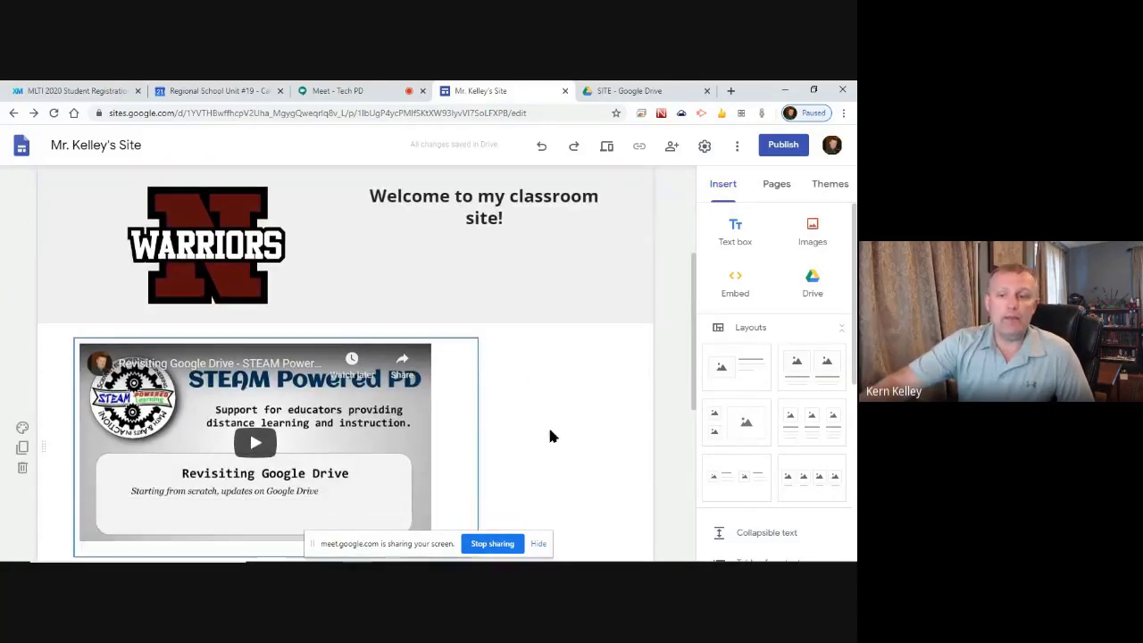
scroll(548, 434, "down", 1)
scroll(550, 360, "down", 3)
scroll(602, 357, "up", 4)
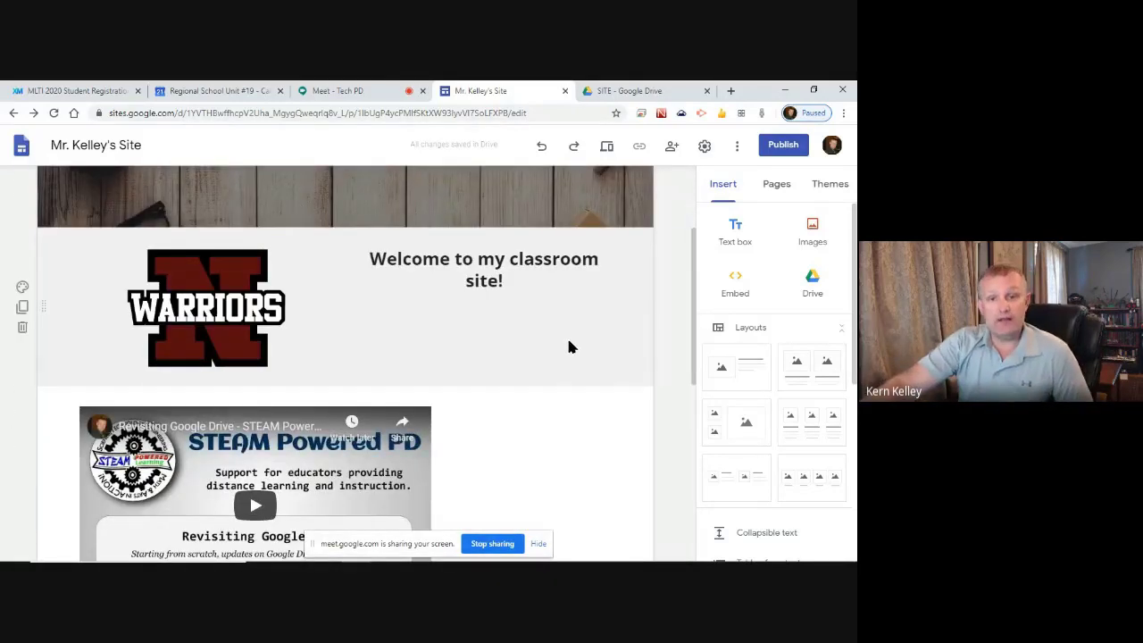
scroll(530, 360, "up", 3)
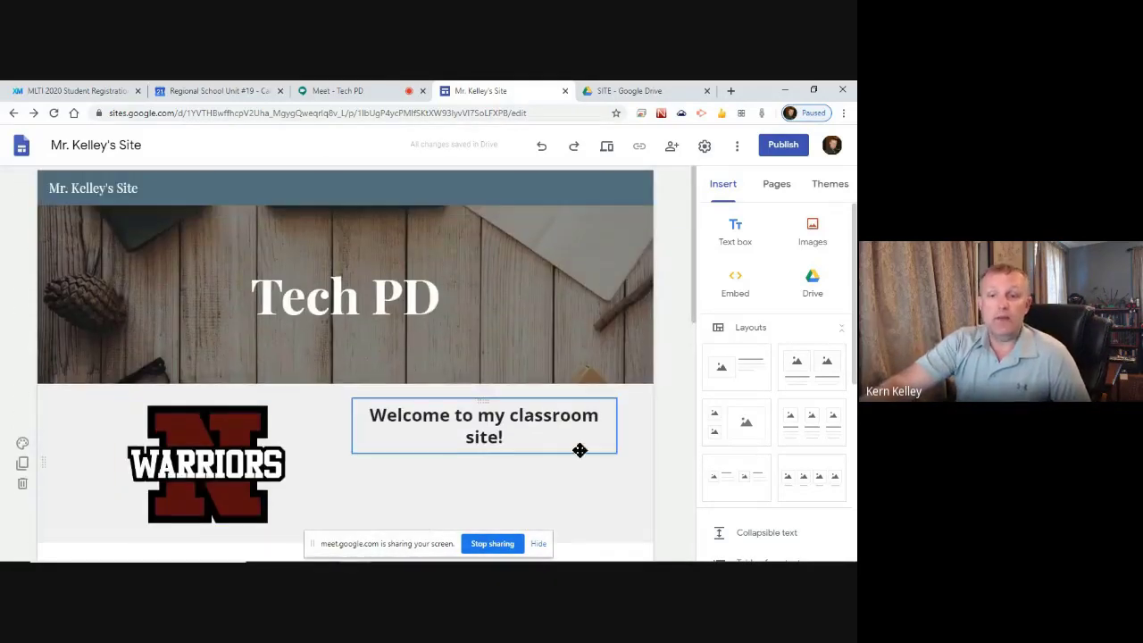
- Publish the classroom site under a web address based on its title and open the published version
left_click(786, 146)
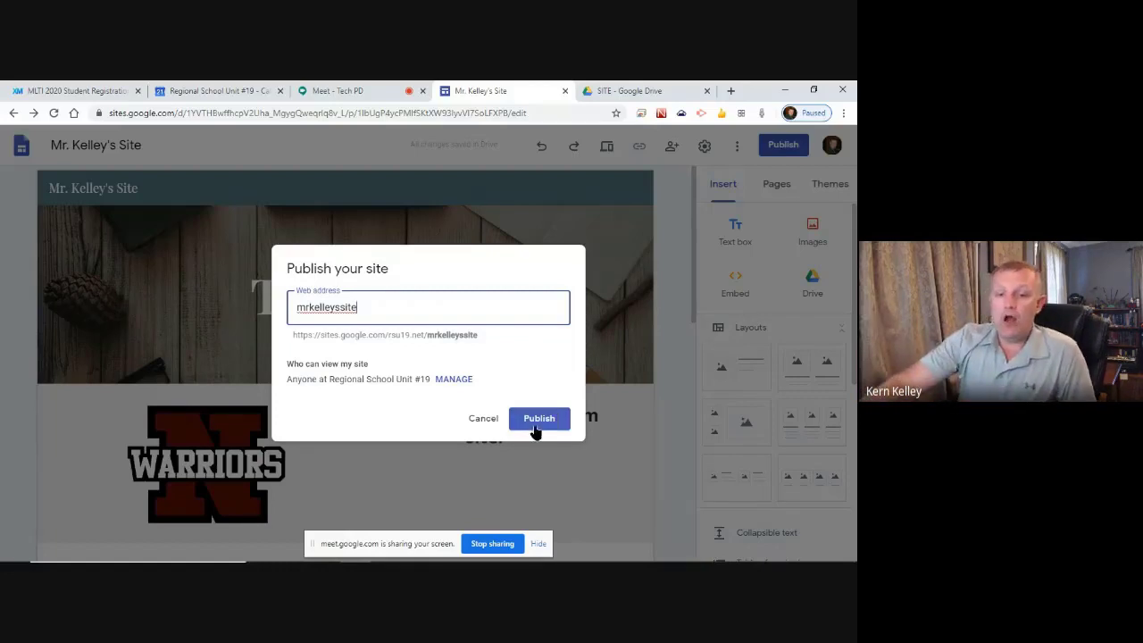
left_click(546, 418)
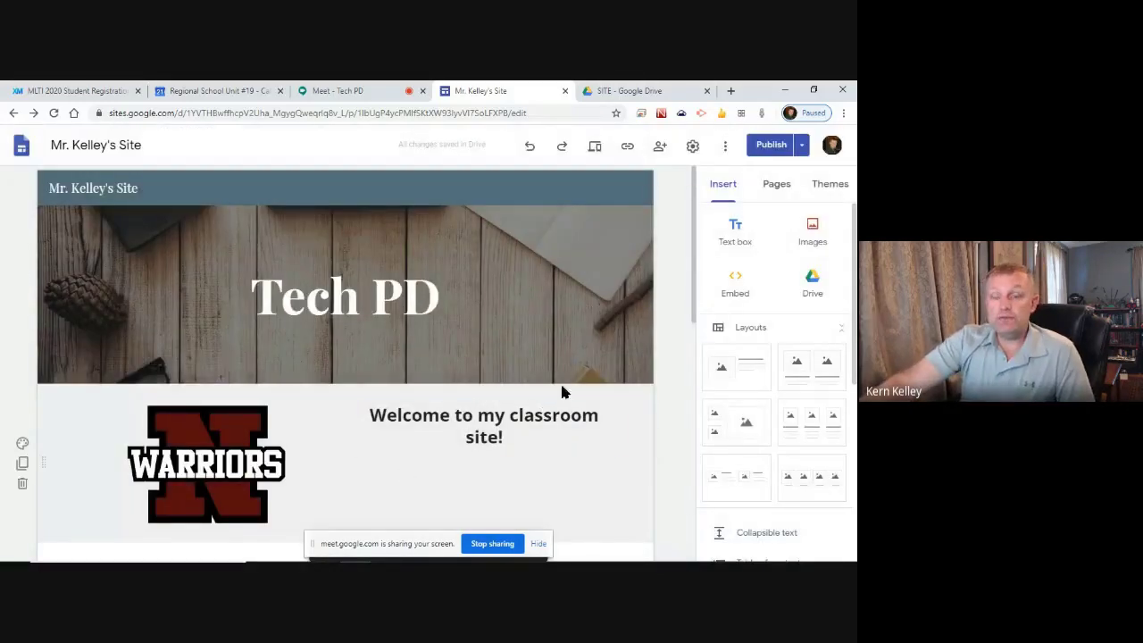
left_click(802, 145)
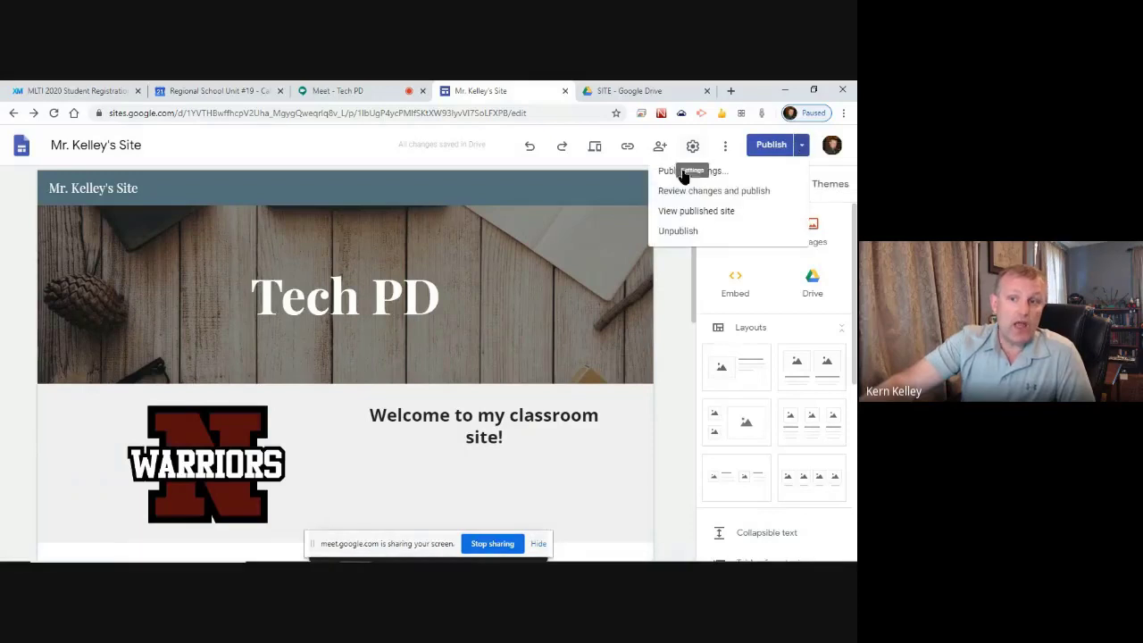
left_click(719, 212)
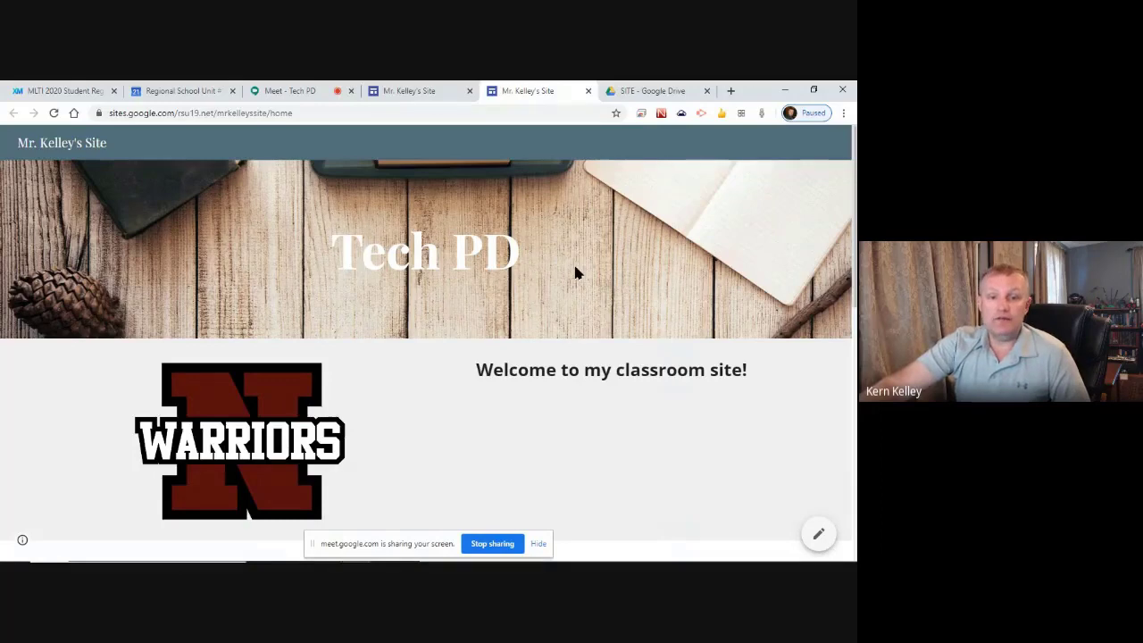
- Test the Warriors logo link on the published site and close the linked district website
scroll(574, 270, "down", 1)
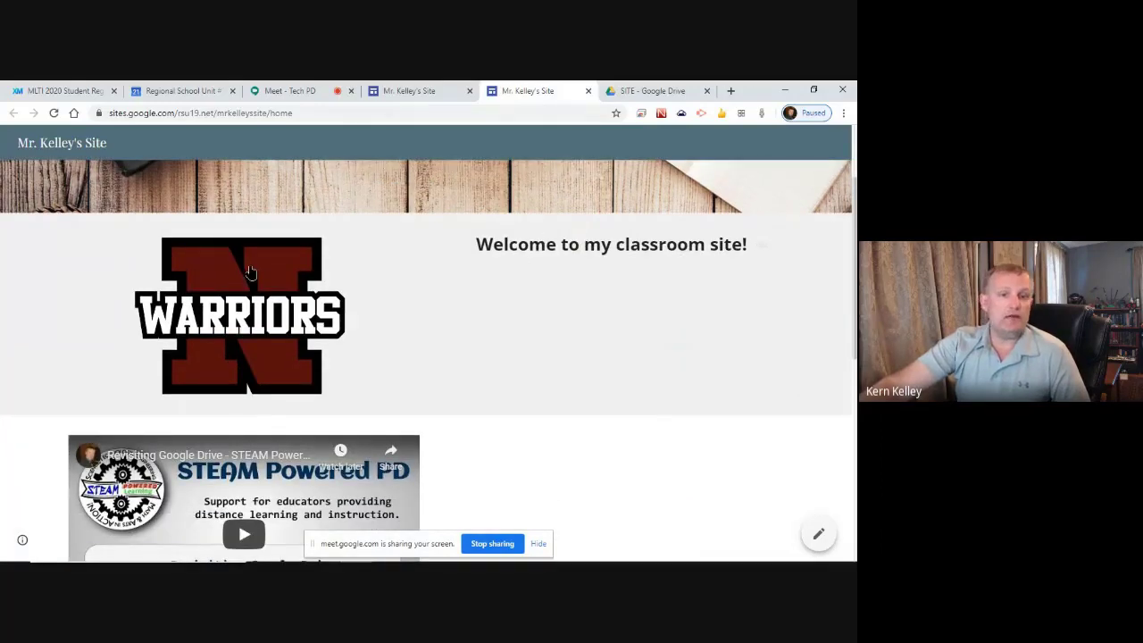
scroll(327, 276, "down", 1)
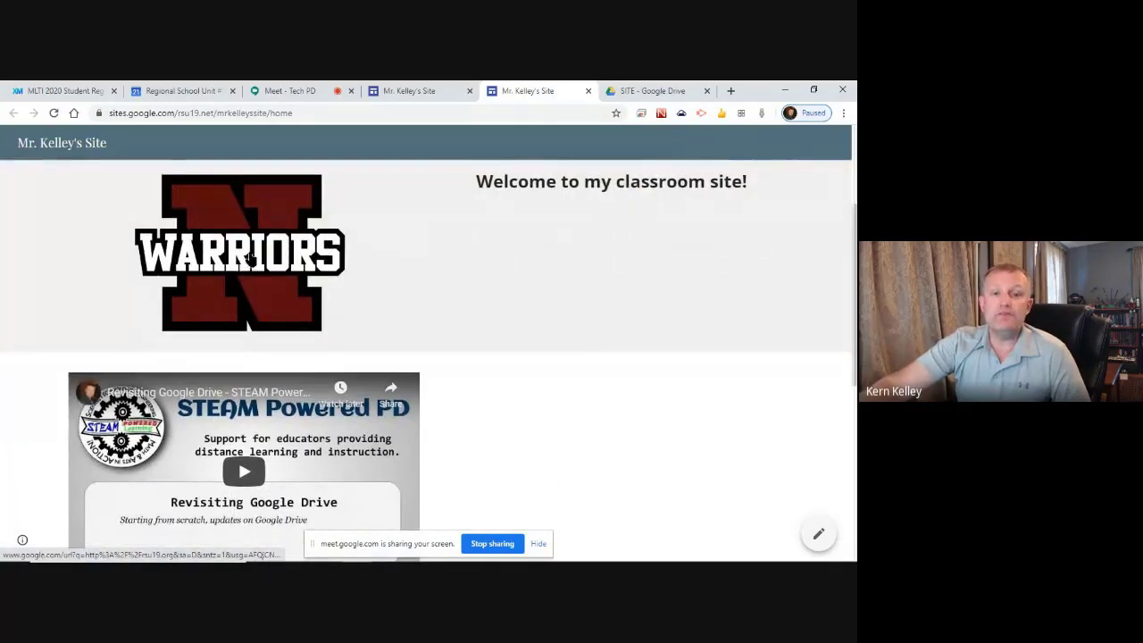
left_click(243, 255)
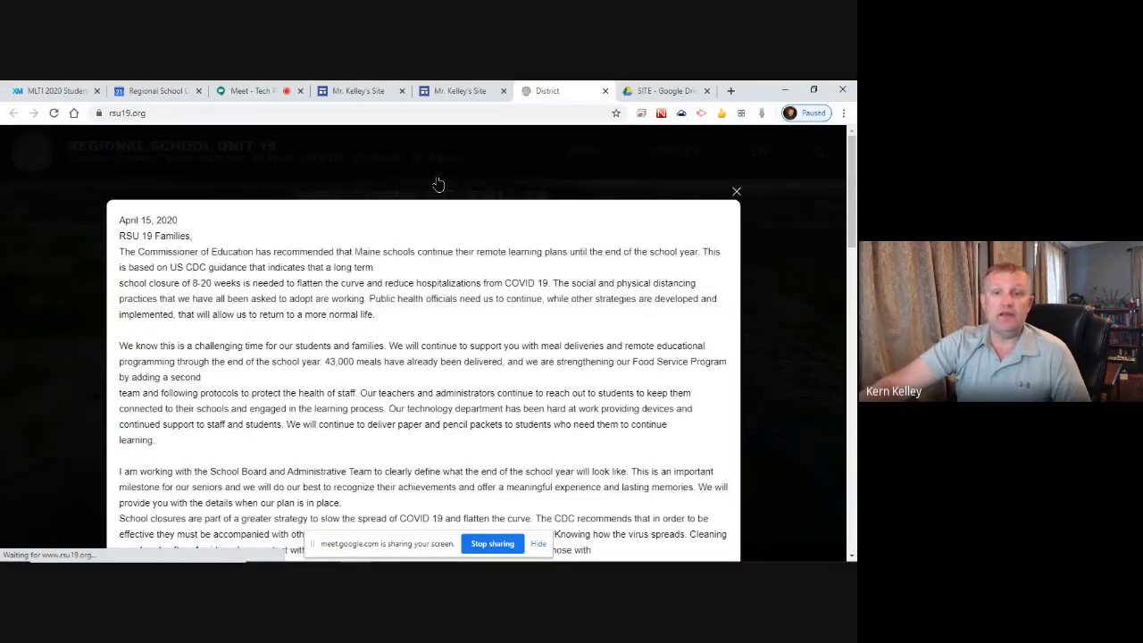
left_click(606, 91)
- Play and pause the embedded Revisiting Google Drive video, and review the published page from the banner to the presentation
scroll(498, 246, "down", 2)
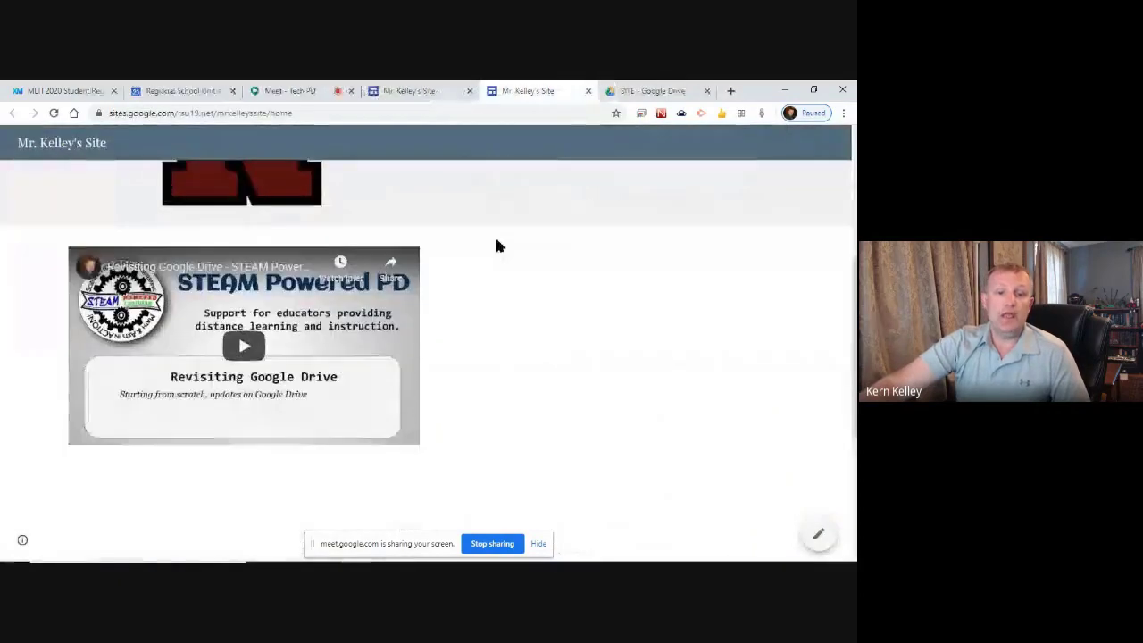
left_click(243, 346)
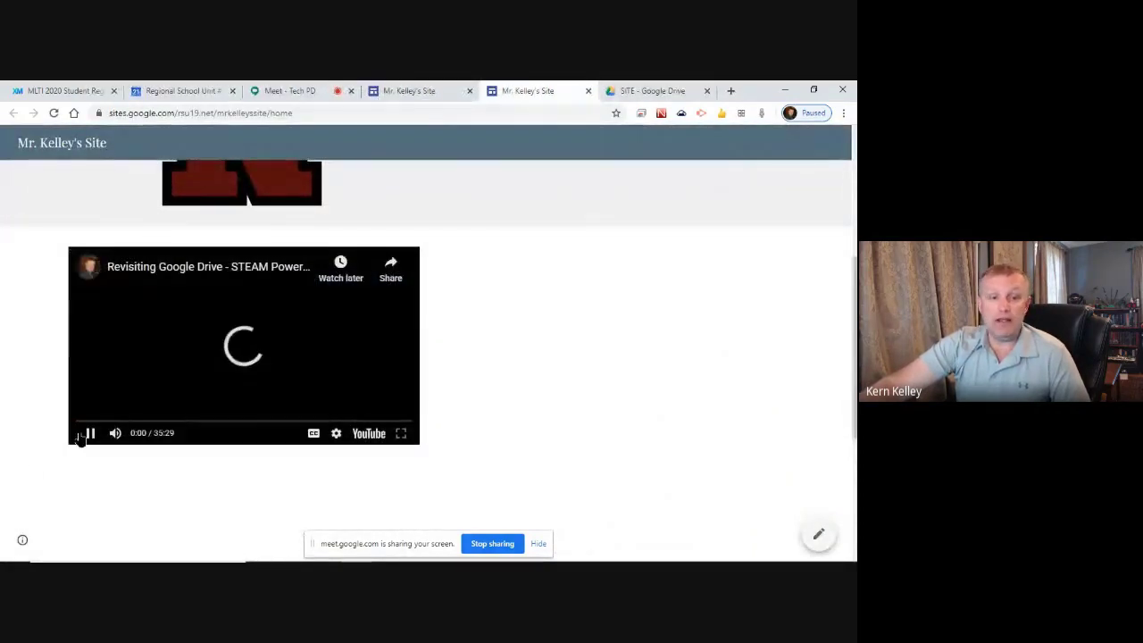
left_click(90, 433)
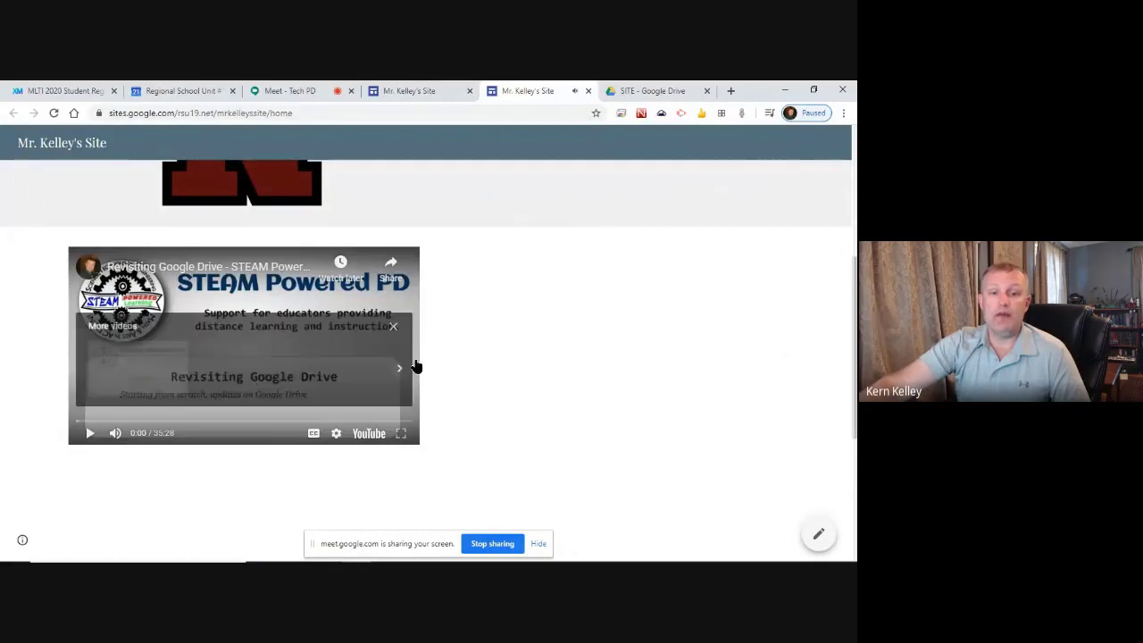
scroll(476, 337, "down", 5)
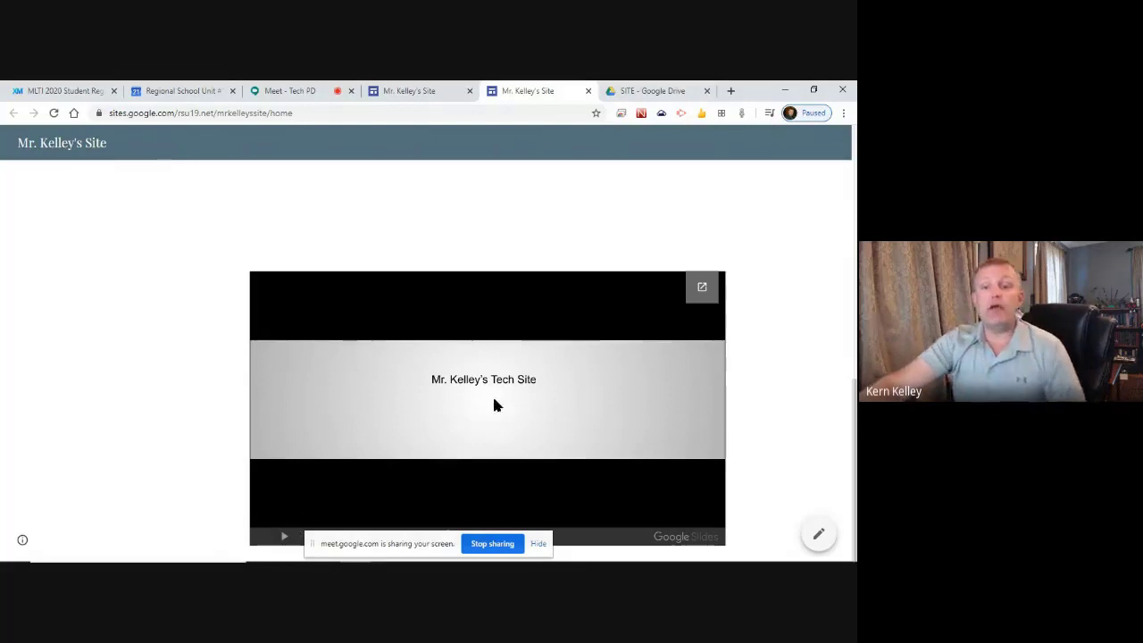
scroll(408, 387, "up", 2)
scroll(408, 386, "up", 5)
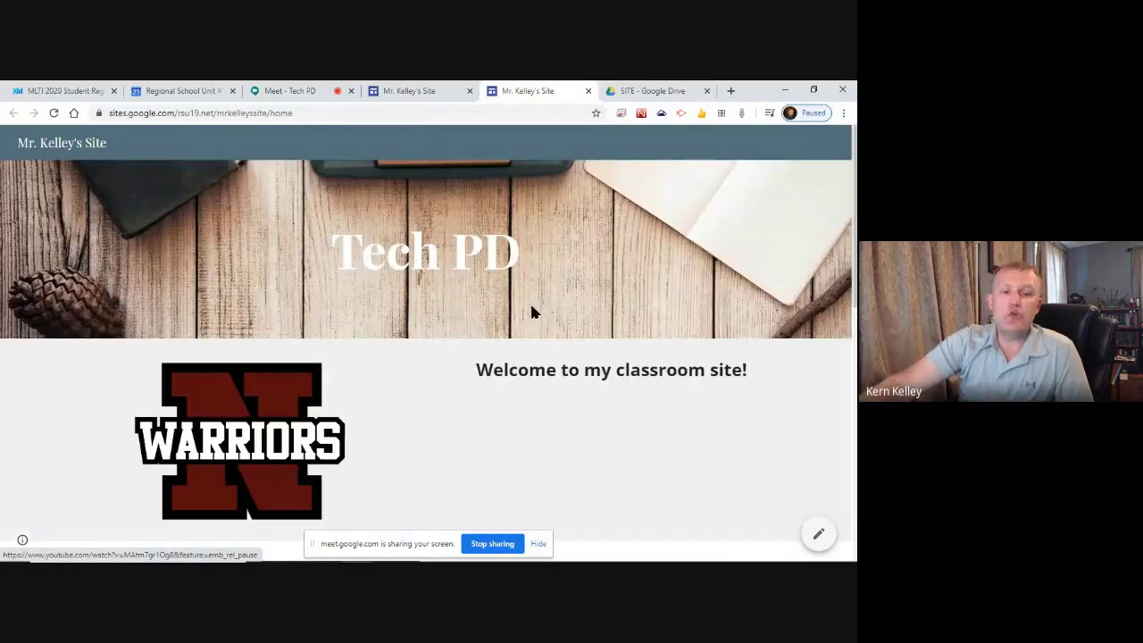
scroll(582, 339, "down", 8)
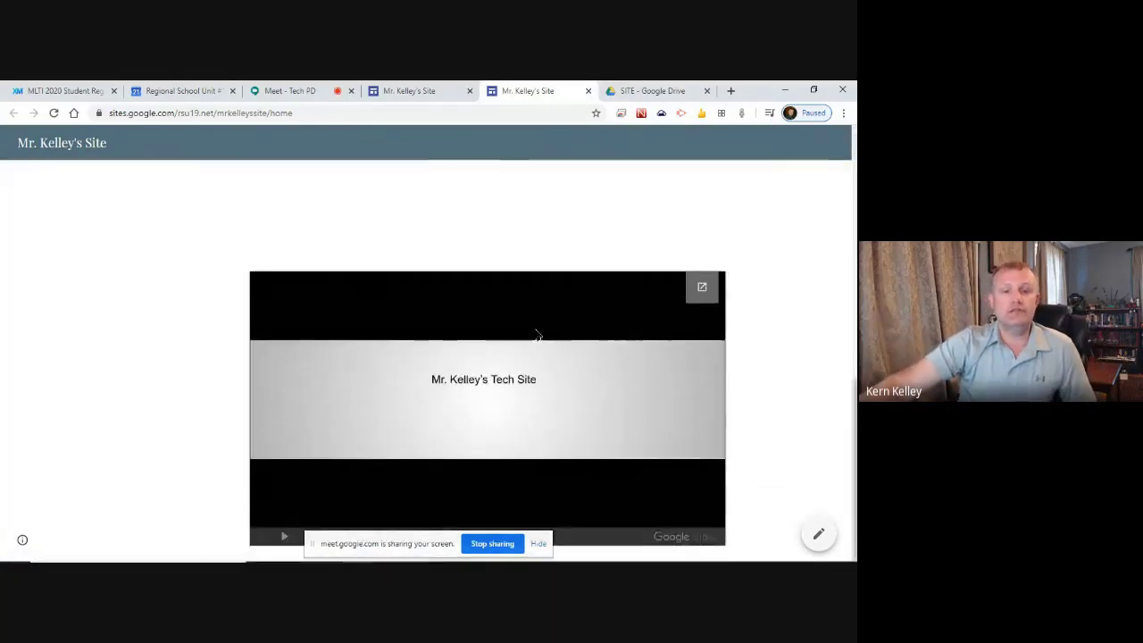
scroll(536, 320, "up", 6)
scroll(536, 320, "up", 2)
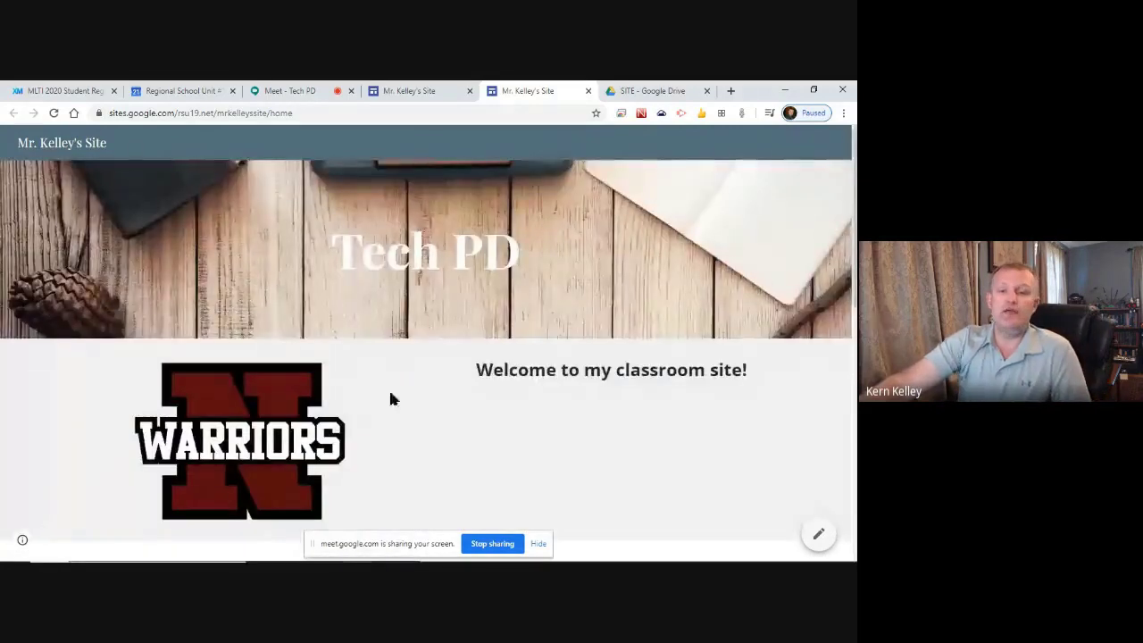
- Close the published site, return to the editor and check the available publishing options
left_click(589, 91)
left_click(470, 91)
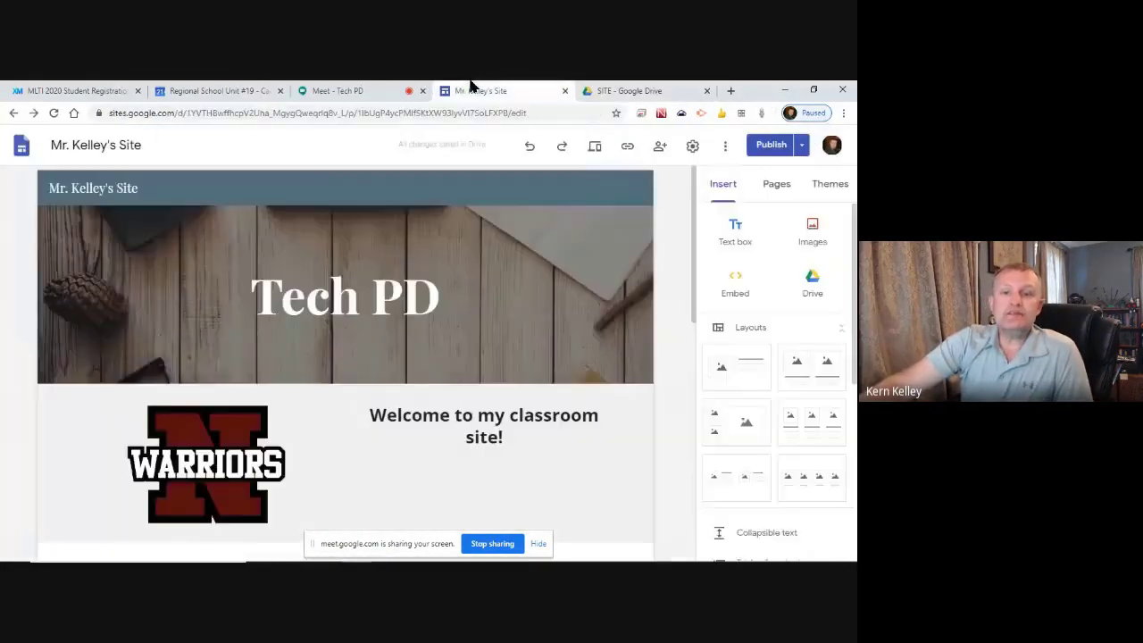
left_click(802, 145)
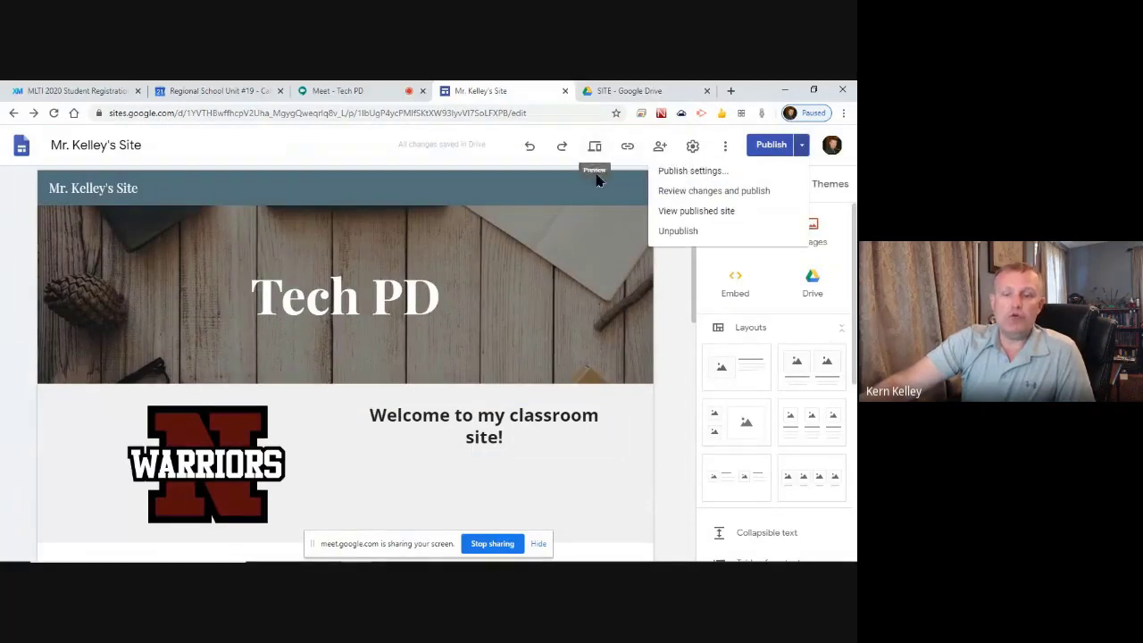
left_click(623, 437)
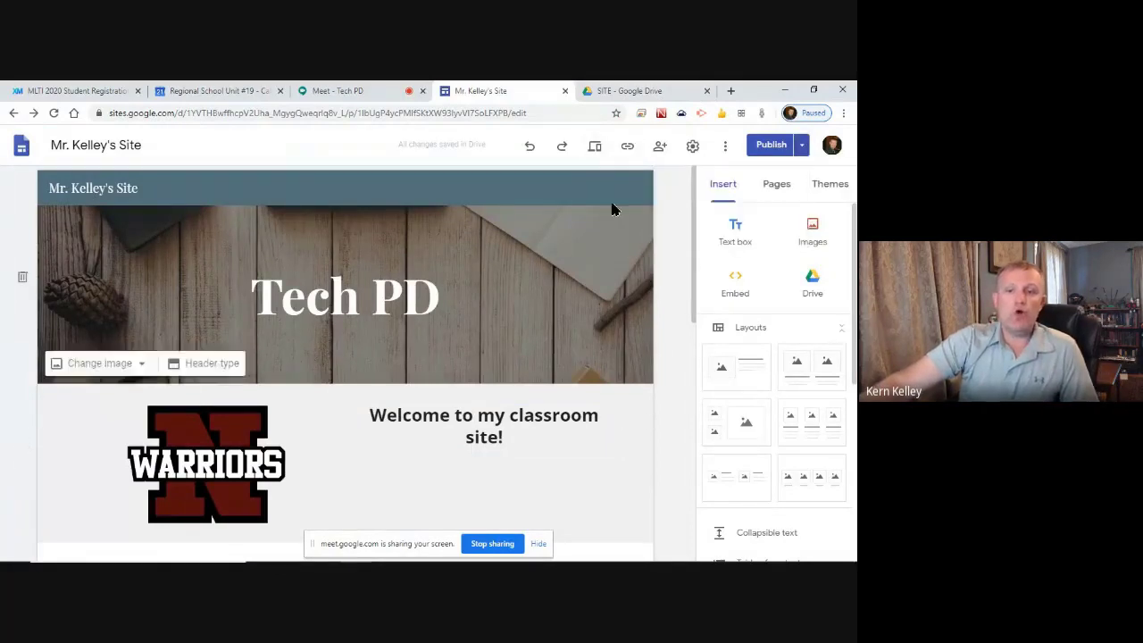
- Preview the site in the large-screen and tablet layouts, reviewing the page from the banner to the presentation
left_click(596, 147)
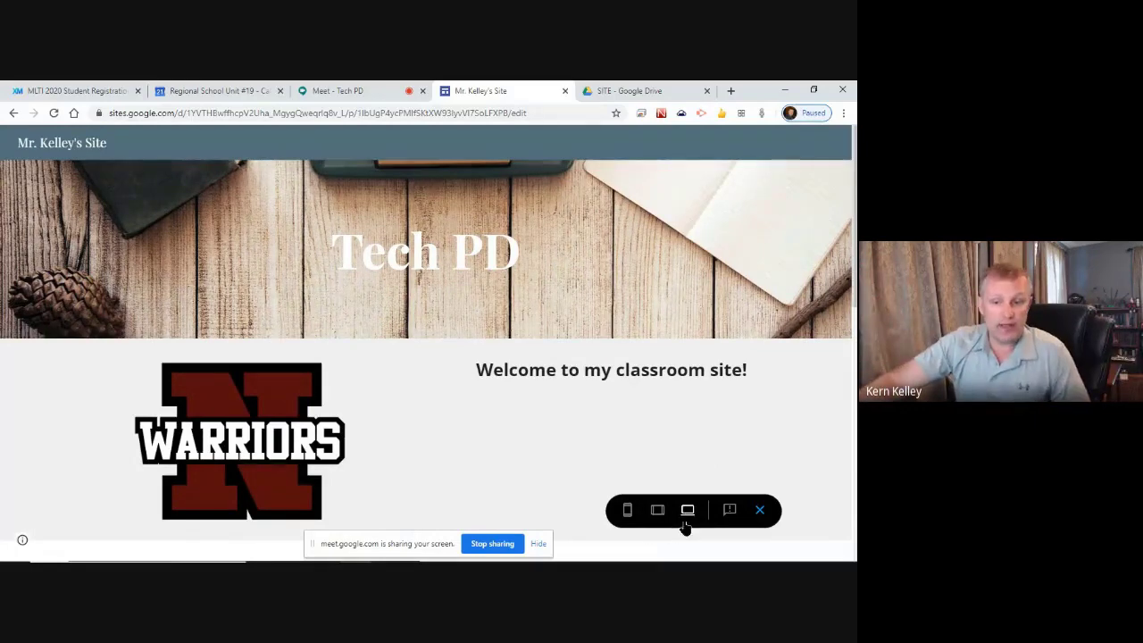
scroll(673, 496, "down", 3)
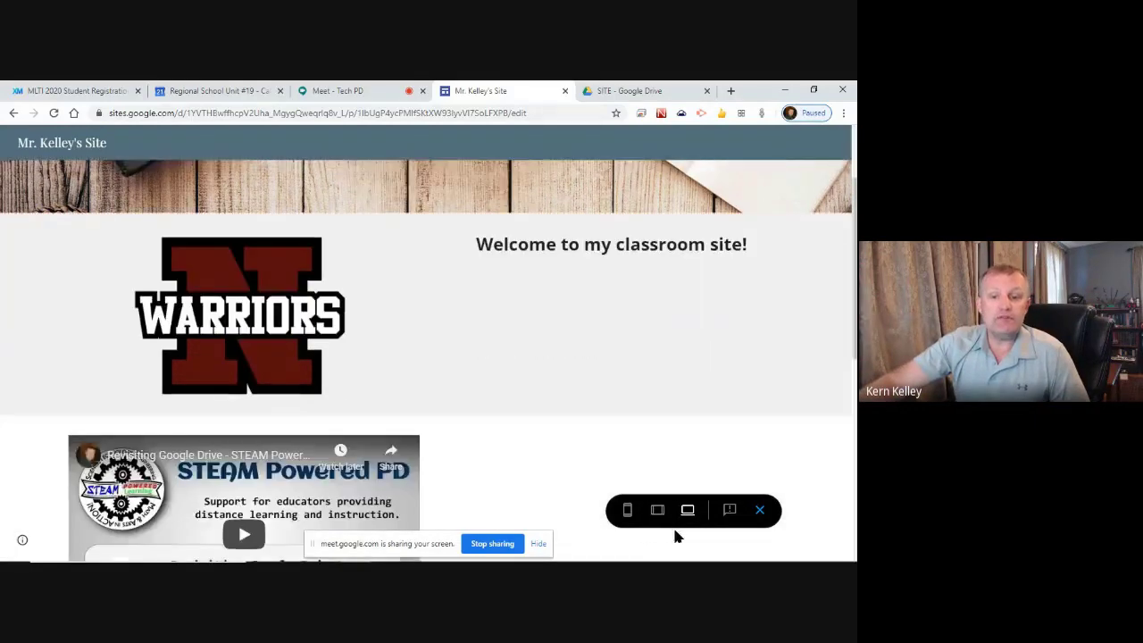
left_click(658, 509)
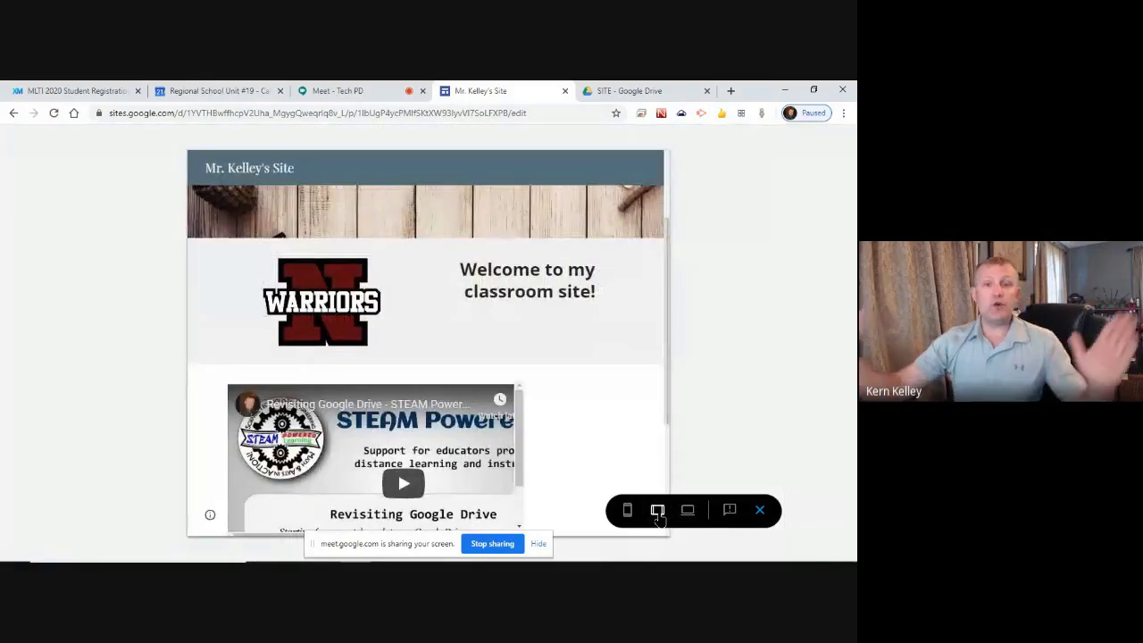
scroll(540, 296, "down", 3)
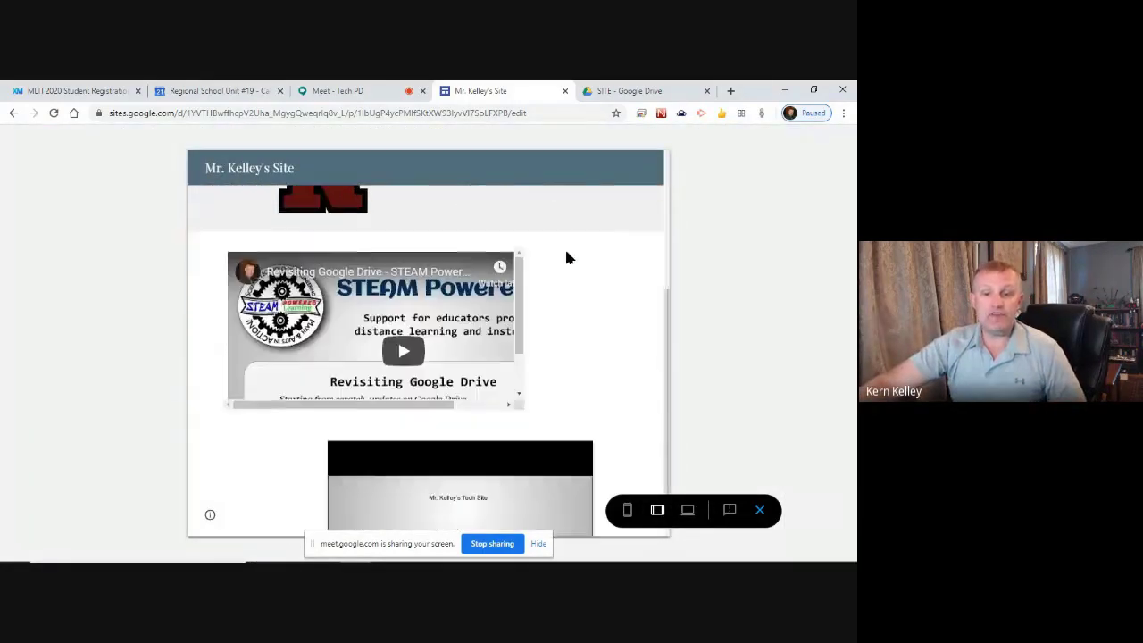
scroll(580, 325, "up", 5)
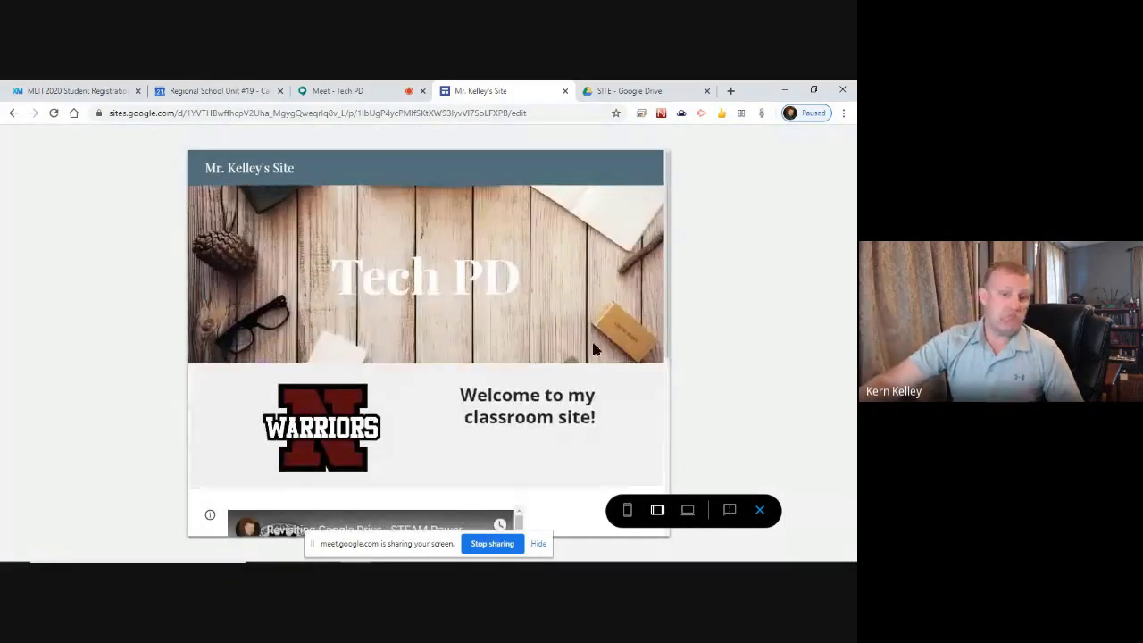
scroll(485, 357, "down", 4)
scroll(598, 375, "down", 2)
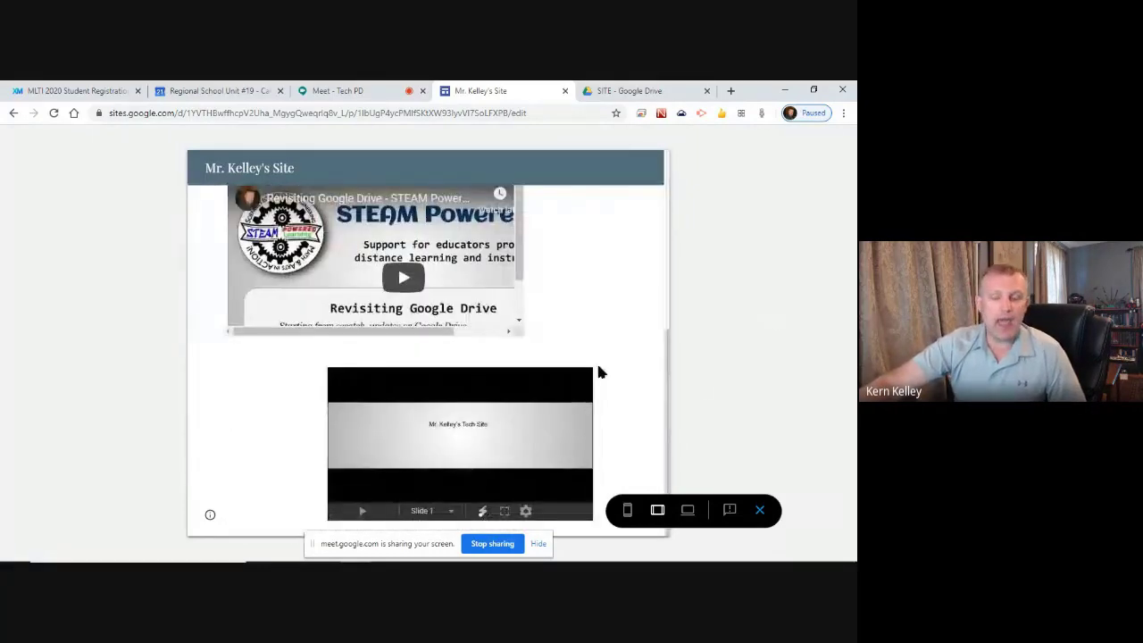
- Preview the site in the phone layout, check how the embedded video and presentation fit, and exit the preview
left_click(627, 510)
scroll(507, 390, "up", 5)
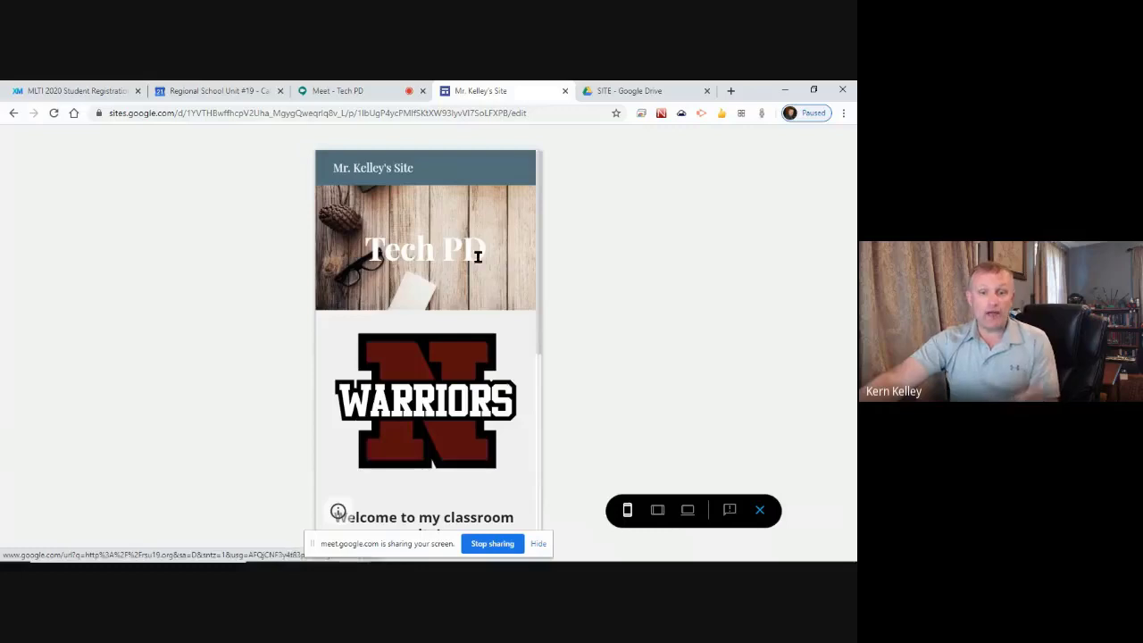
scroll(449, 301, "down", 2)
scroll(473, 294, "up", 2)
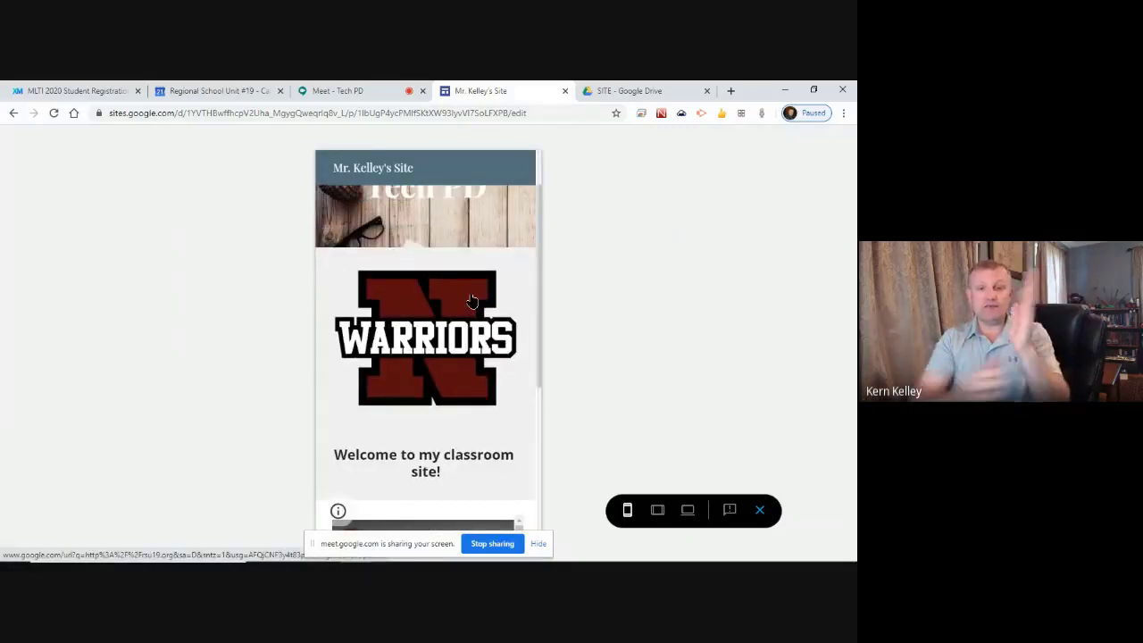
scroll(413, 345, "down", 4)
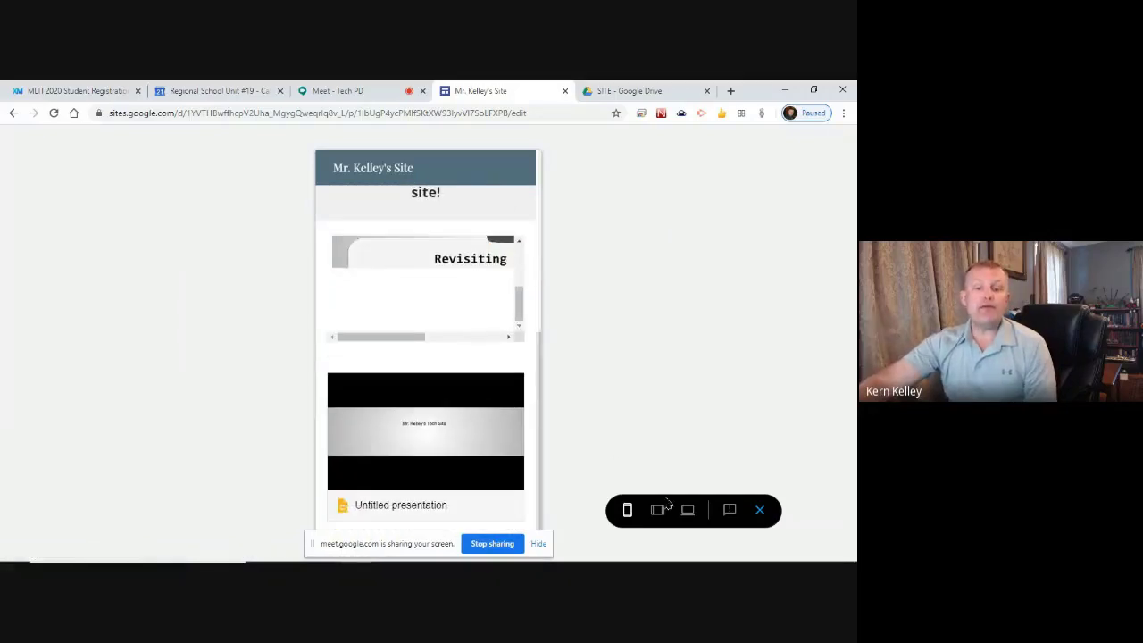
scroll(524, 309, "up", 4)
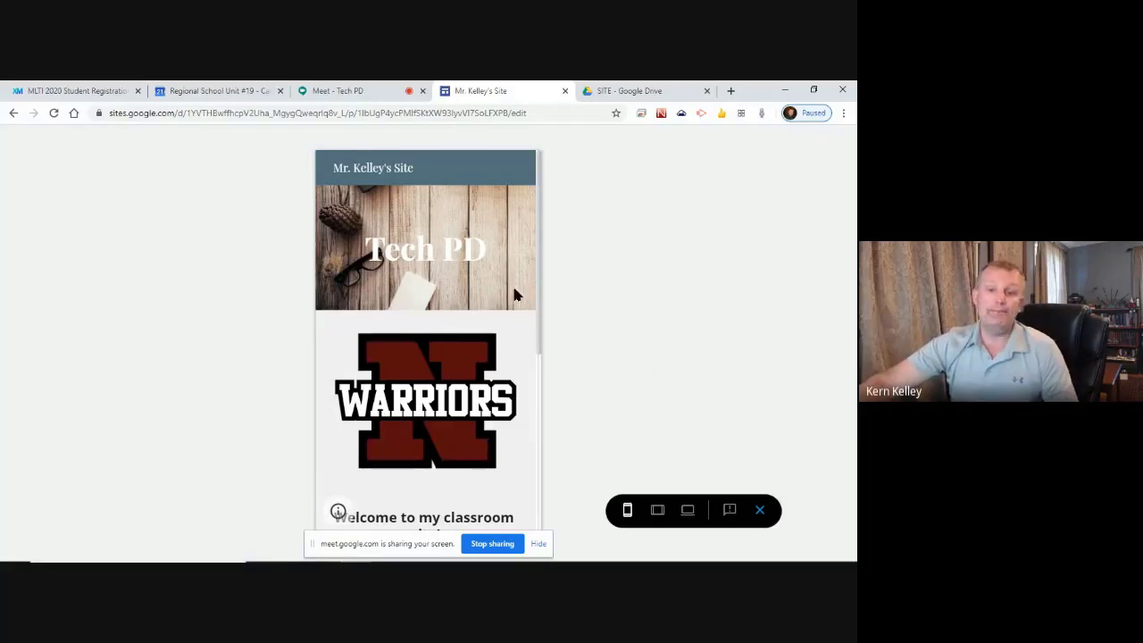
scroll(514, 295, "down", 5)
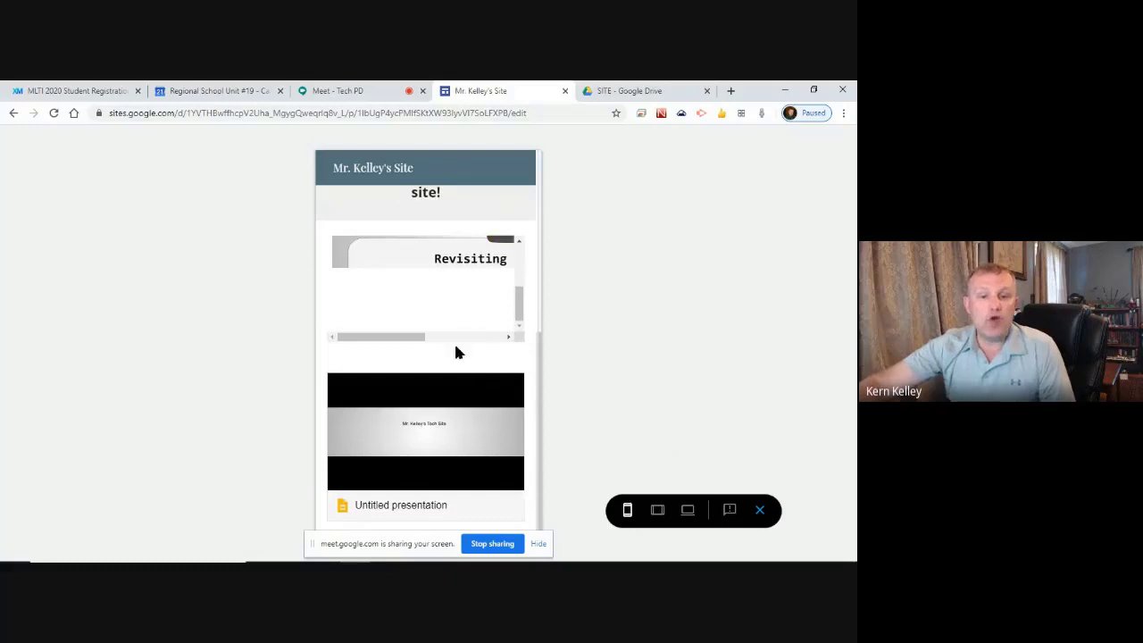
scroll(464, 339, "up", 3)
scroll(477, 387, "down", 3)
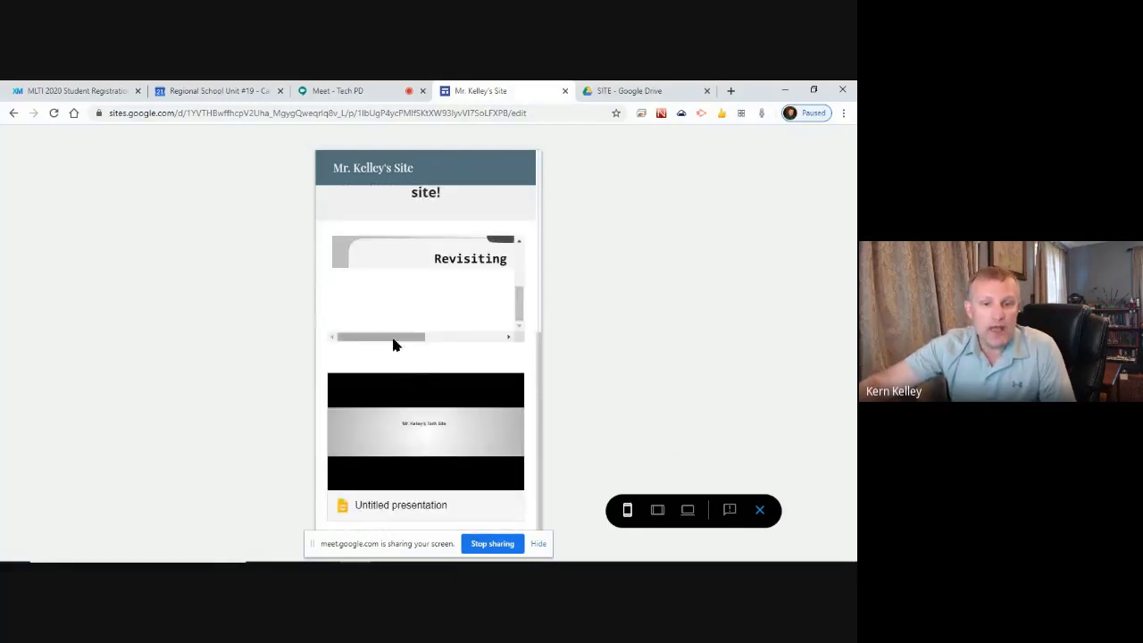
left_click_drag(393, 339, 426, 335)
scroll(437, 308, "up", 1)
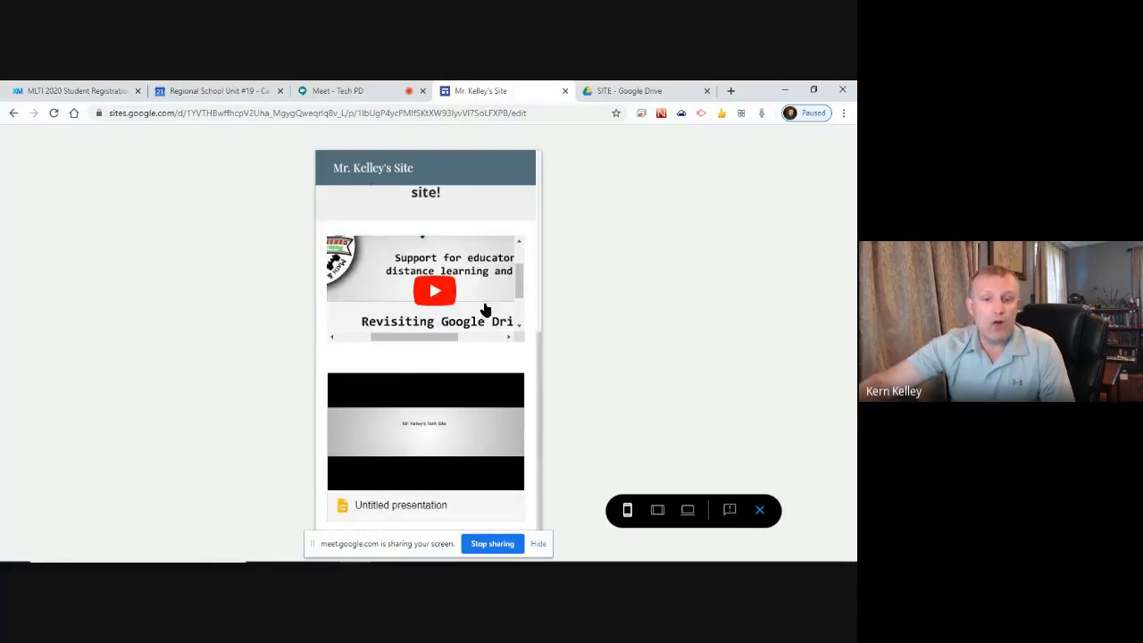
mouse_move(521, 277)
left_mouse_down()
mouse_move(525, 264)
mouse_move(522, 276)
left_mouse_up()
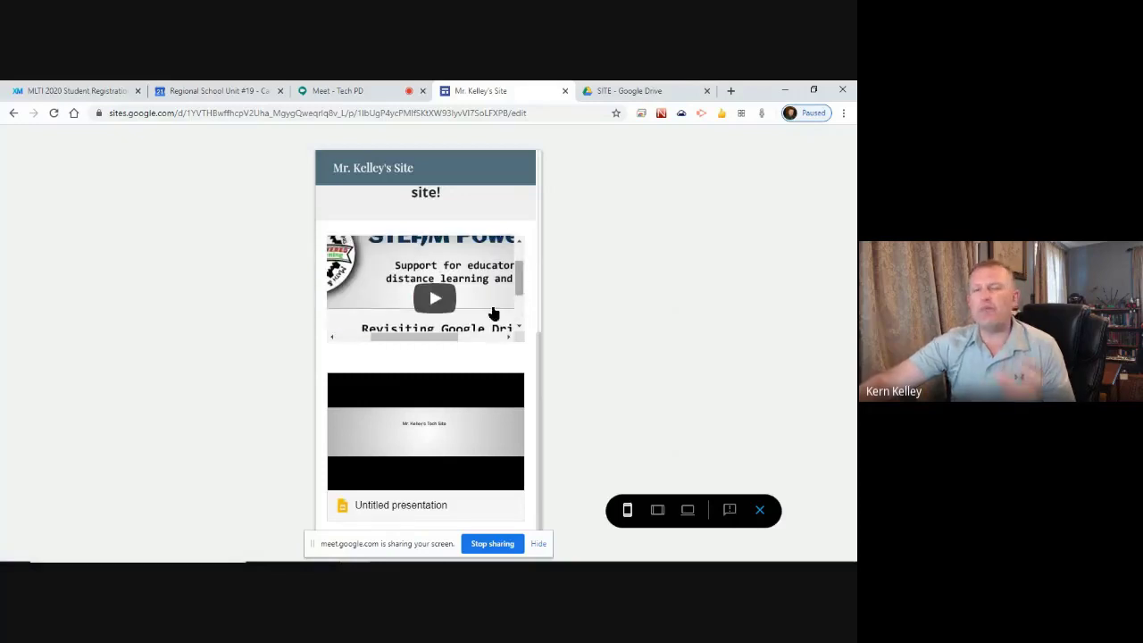
left_click(758, 510)
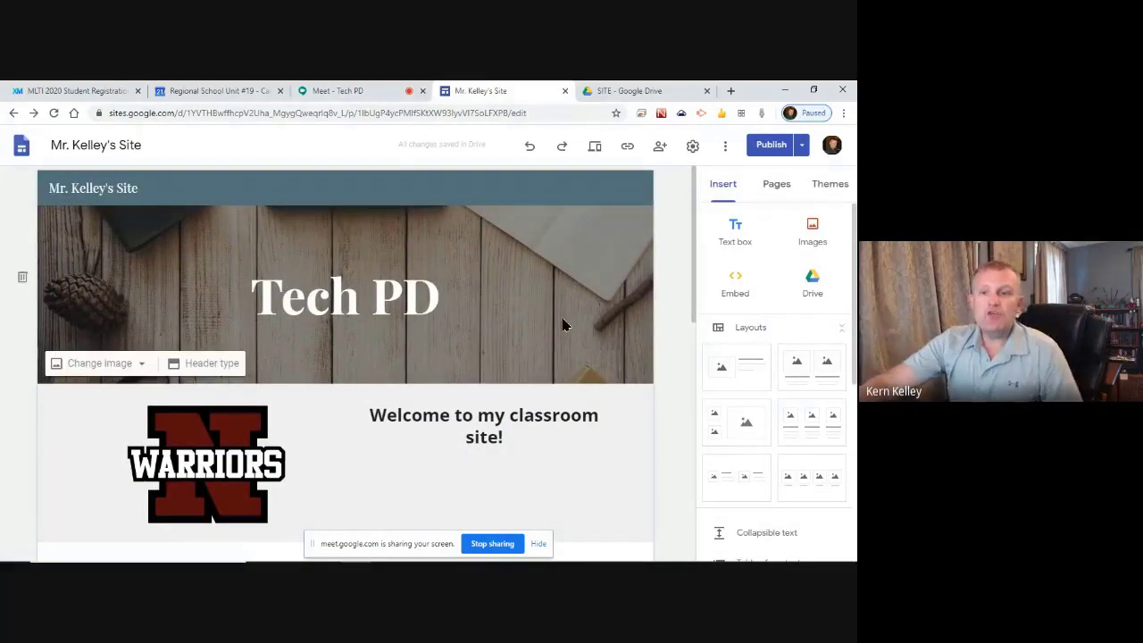
- Add a new page named Quizzes to the site and test switching between Home and Quizzes in the site navigation
scroll(562, 325, "down", 5)
scroll(746, 306, "down", 2)
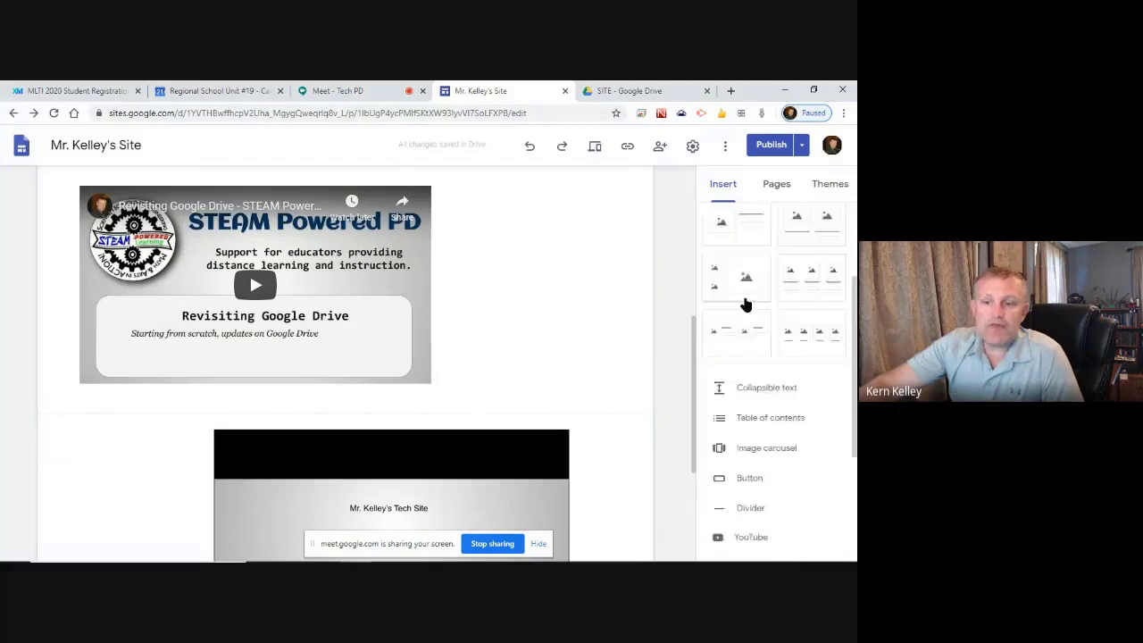
scroll(821, 327, "down", 2)
scroll(809, 327, "up", 5)
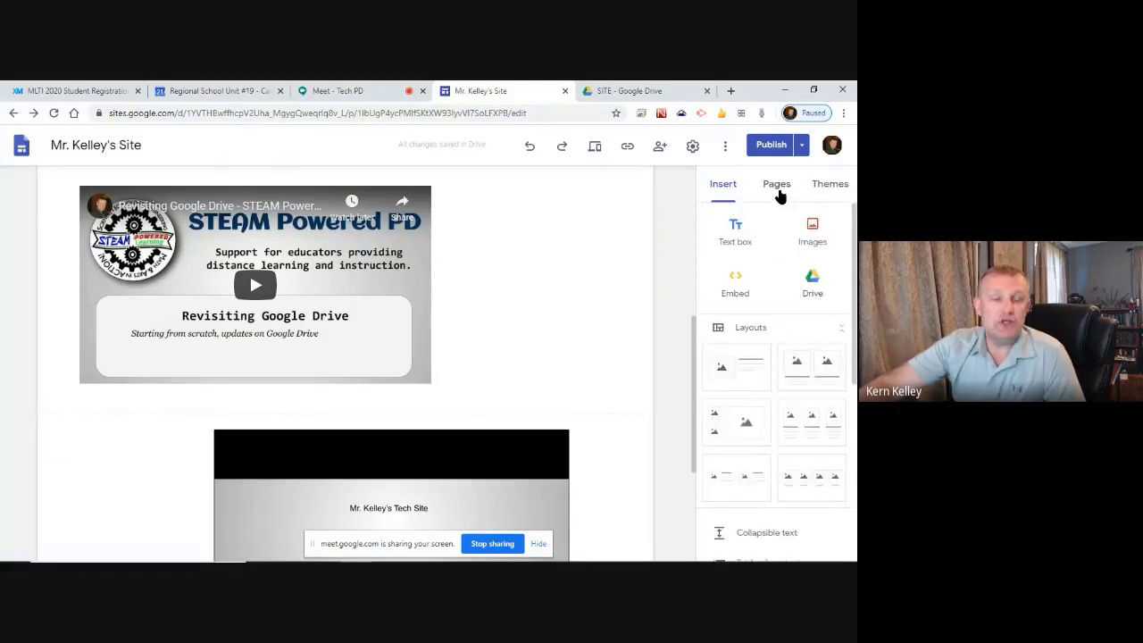
scroll(551, 393, "up", 5)
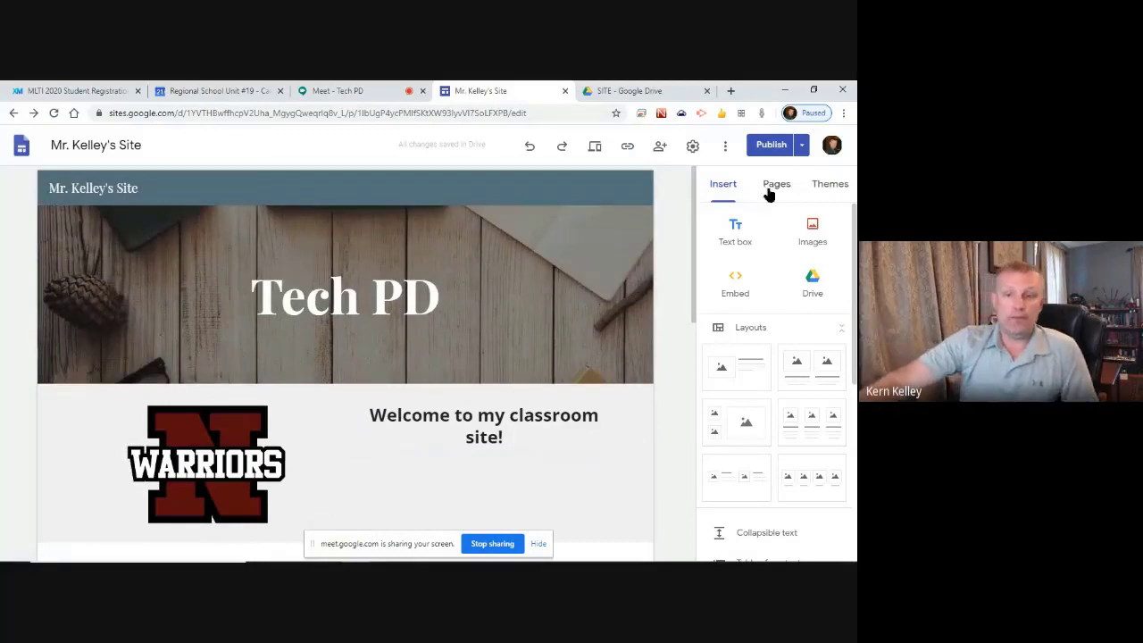
left_click(773, 187)
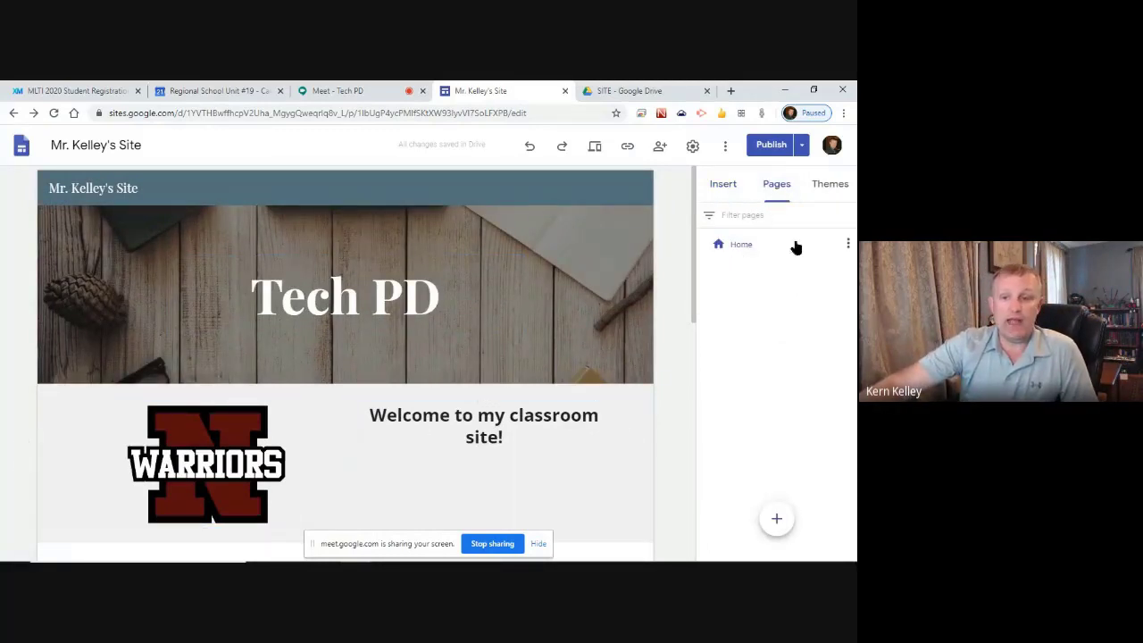
mouse_move(780, 520)
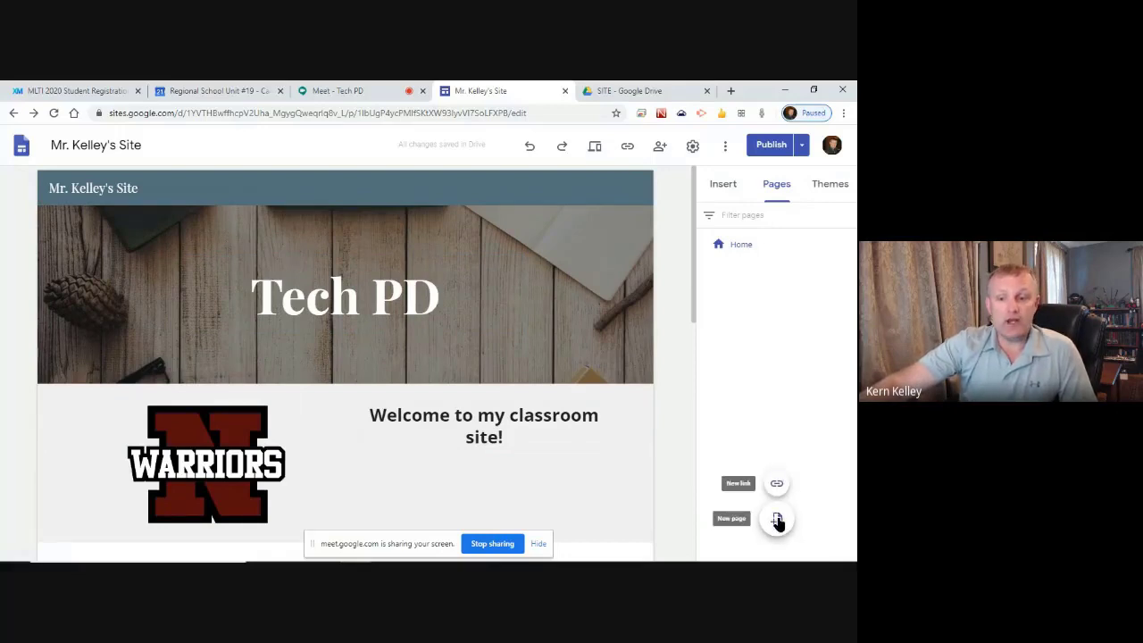
left_click(778, 520)
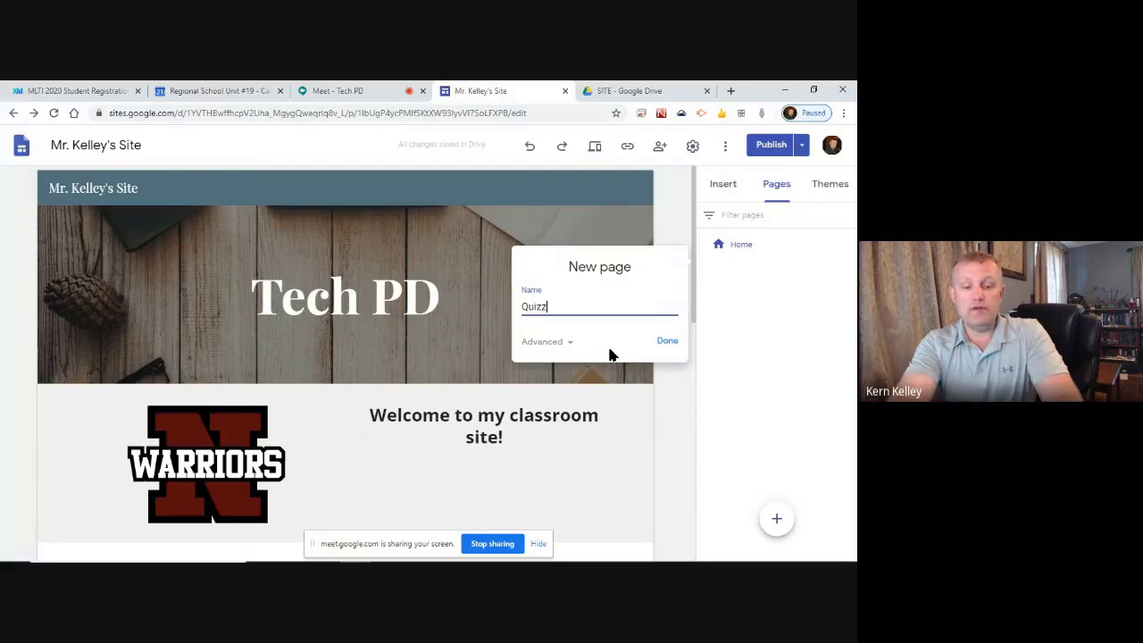
left_click(665, 341)
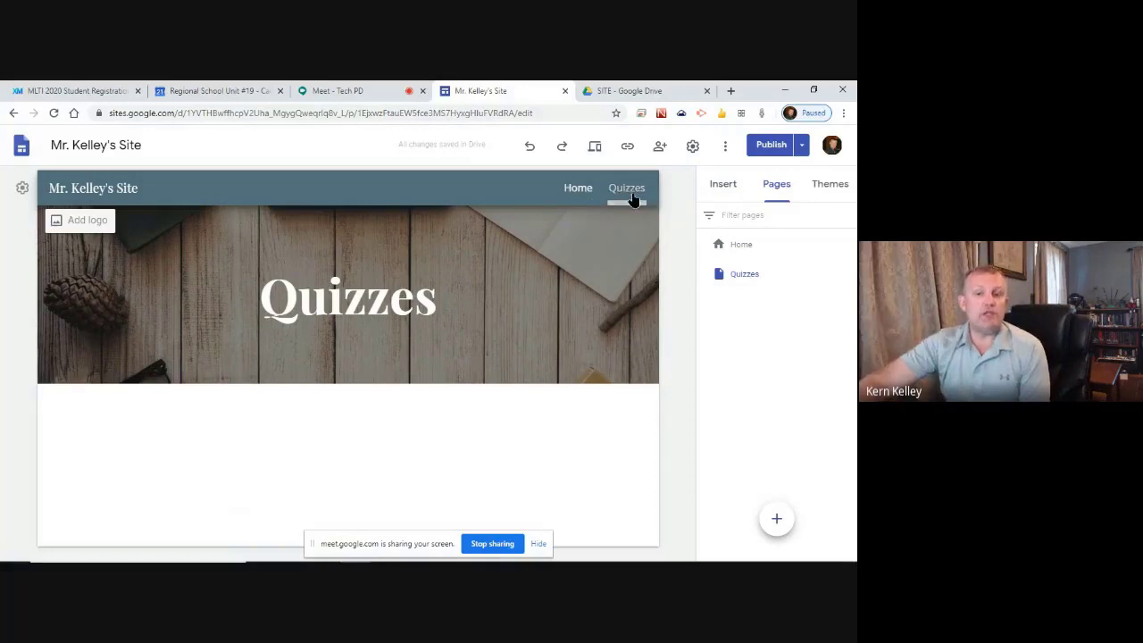
left_click(579, 188)
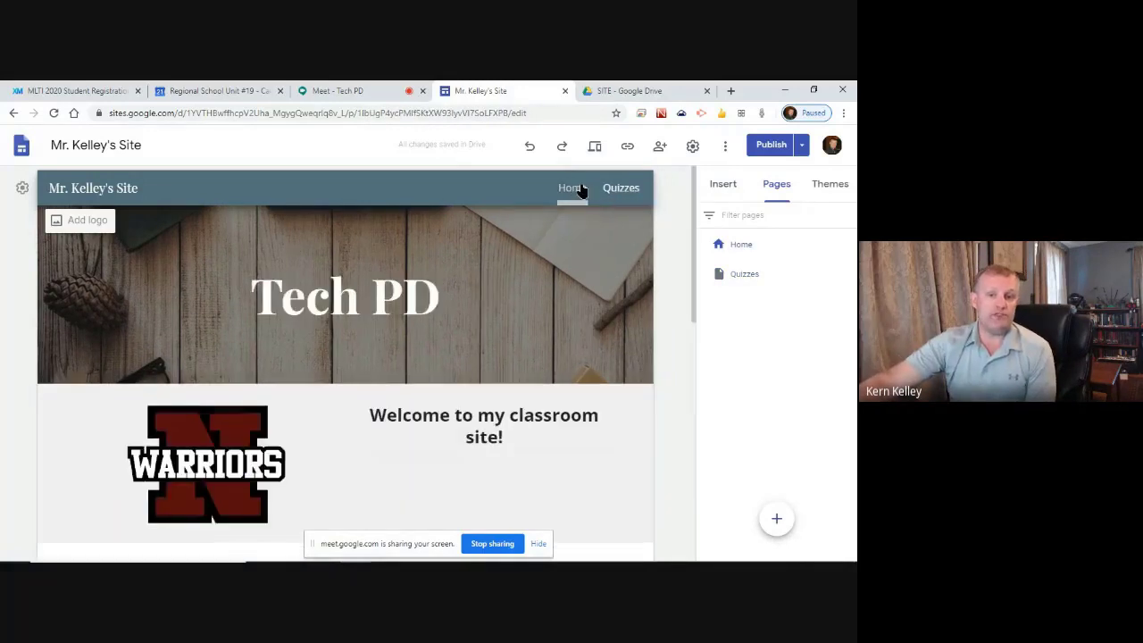
left_click(624, 188)
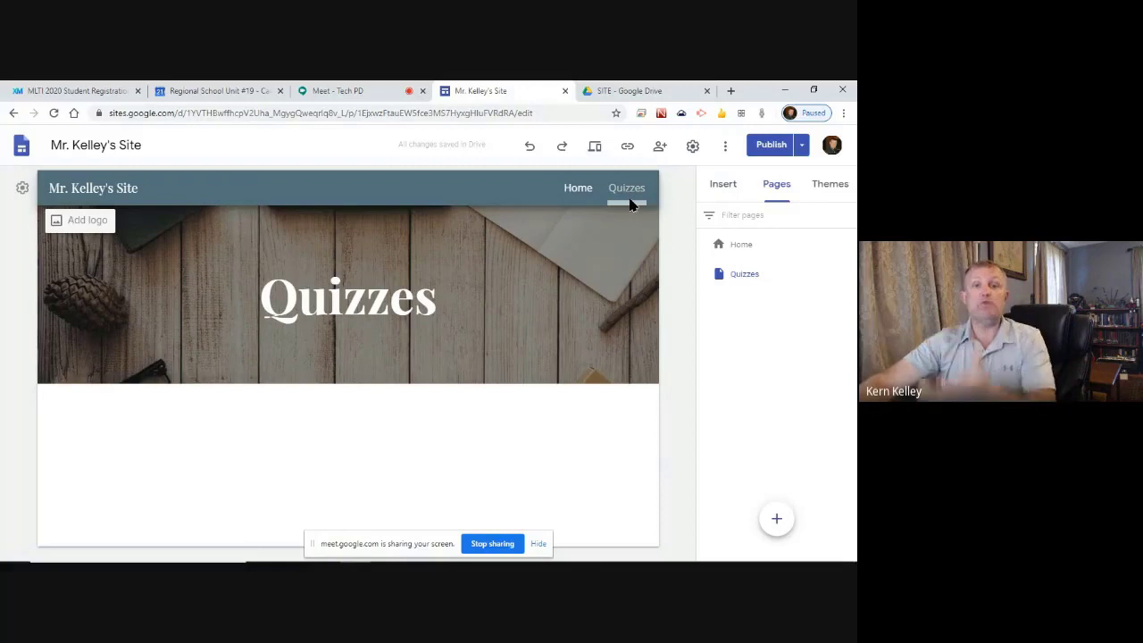
- Set the site's navigation mode to Side and check the page links in the side menu
left_click(23, 189)
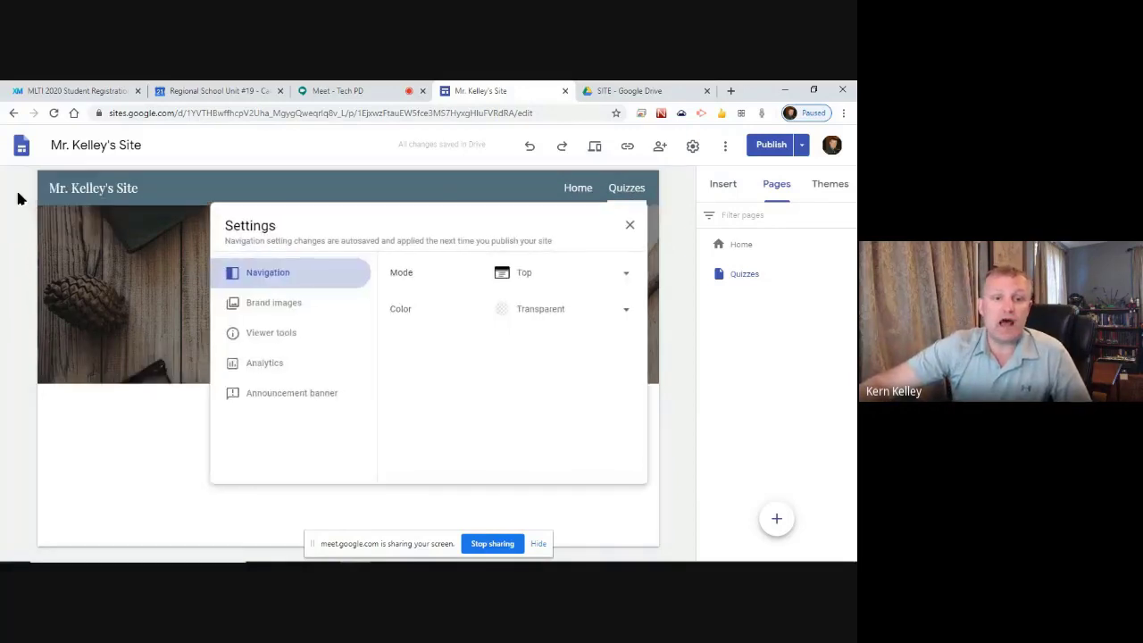
left_click(531, 274)
left_click(538, 306)
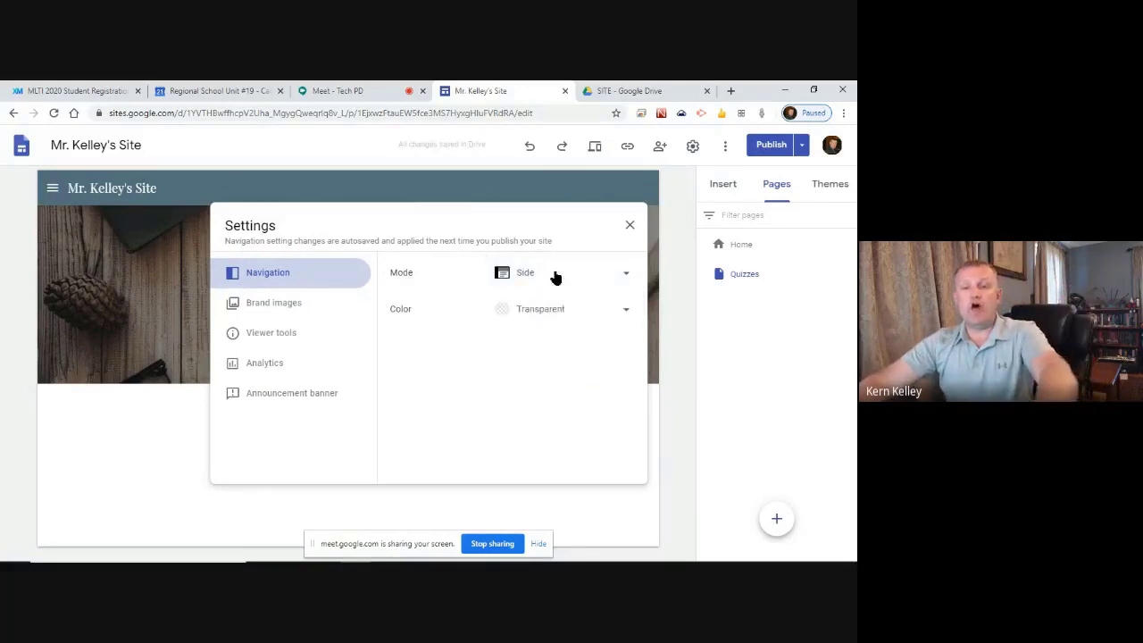
left_click(631, 224)
left_click(52, 190)
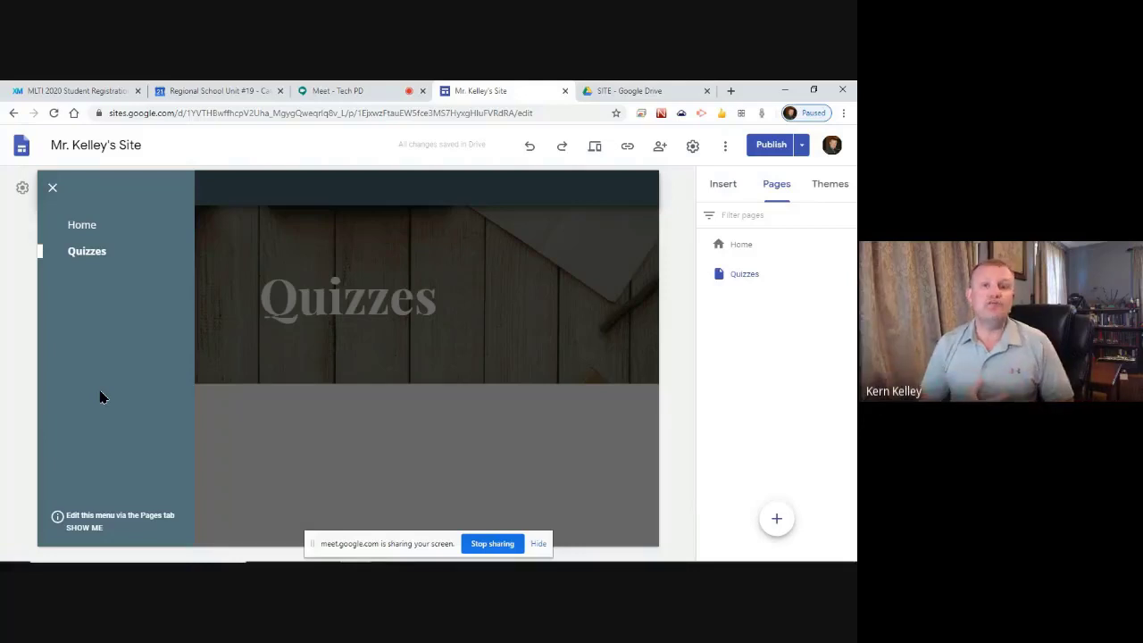
left_click(51, 187)
- Set the site's navigation mode back to Top and close the settings
left_click(23, 189)
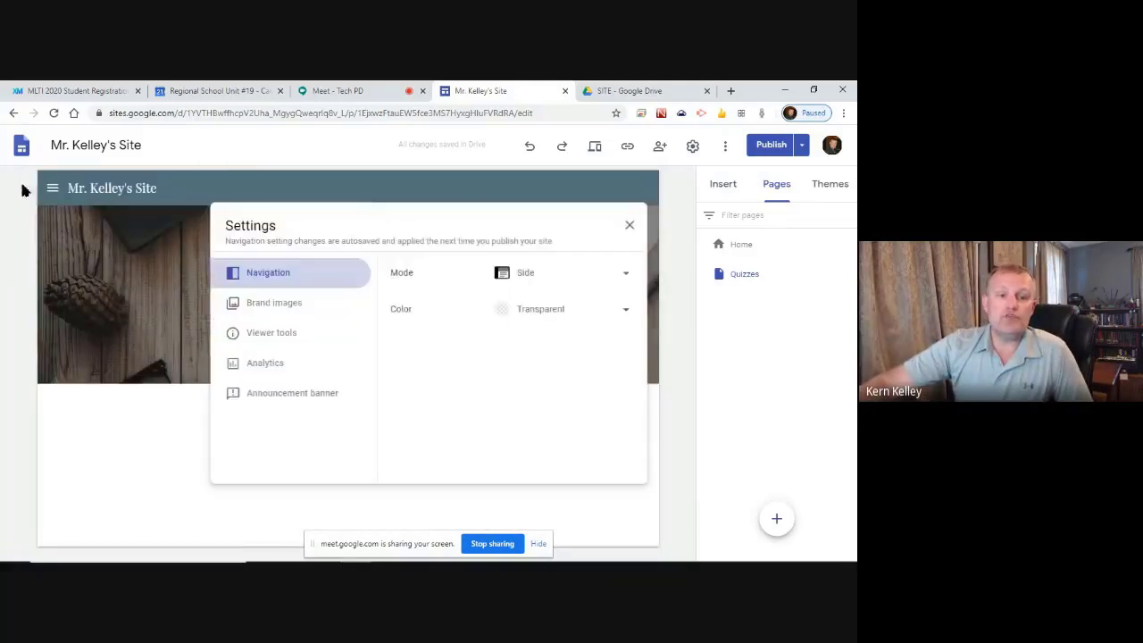
left_click(561, 276)
left_click(527, 245)
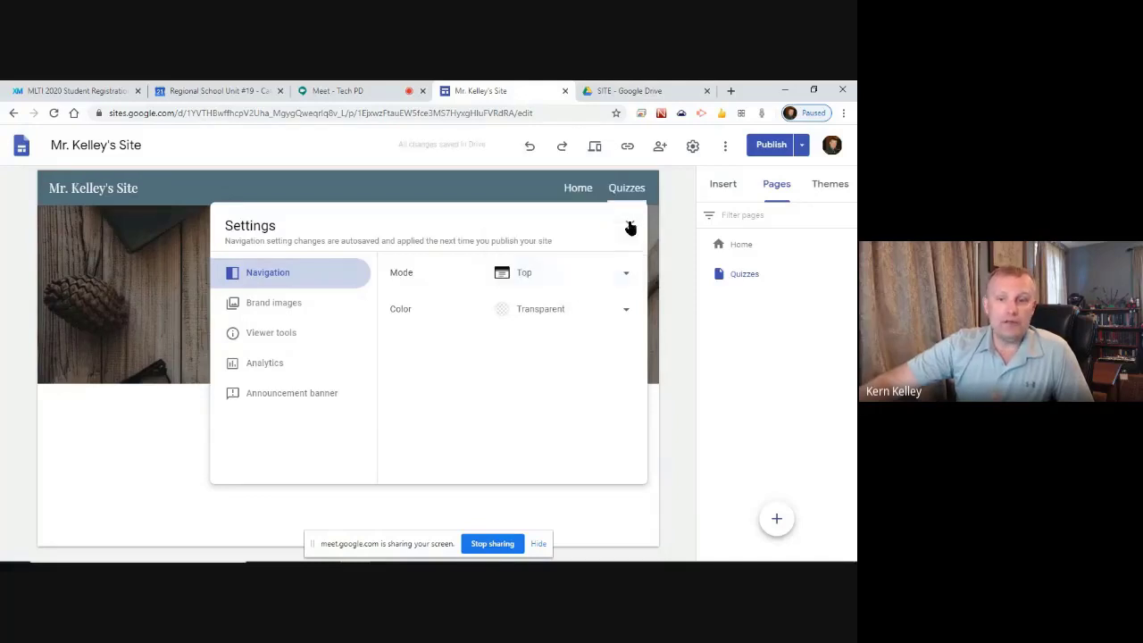
left_click(629, 223)
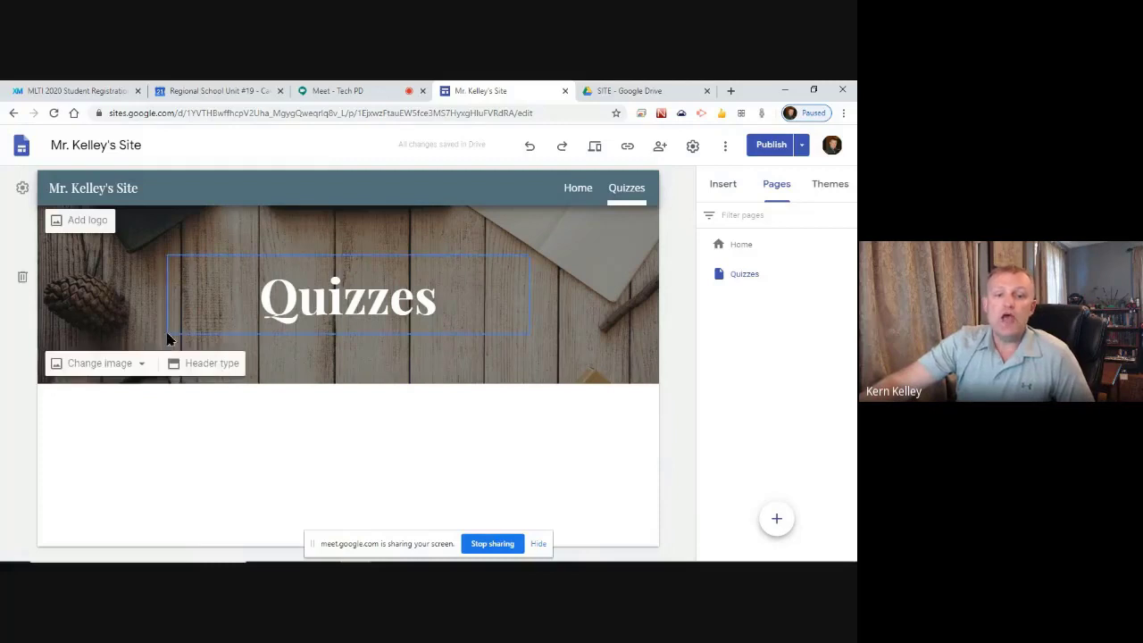
- Change the Quizzes page's header type to Title only
left_click(192, 366)
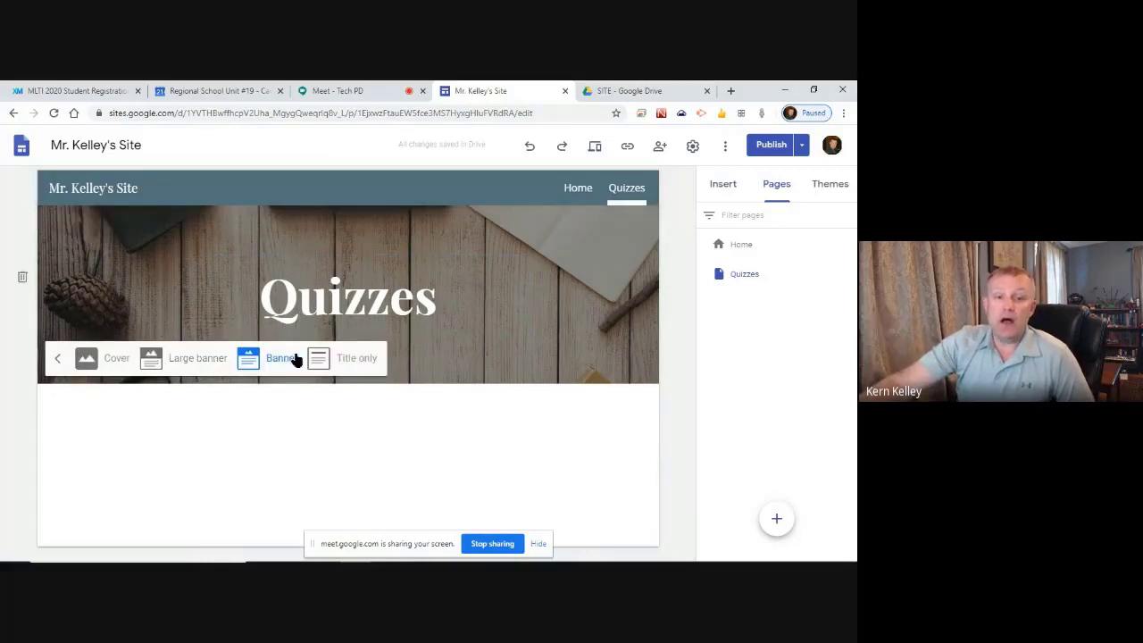
left_click(339, 360)
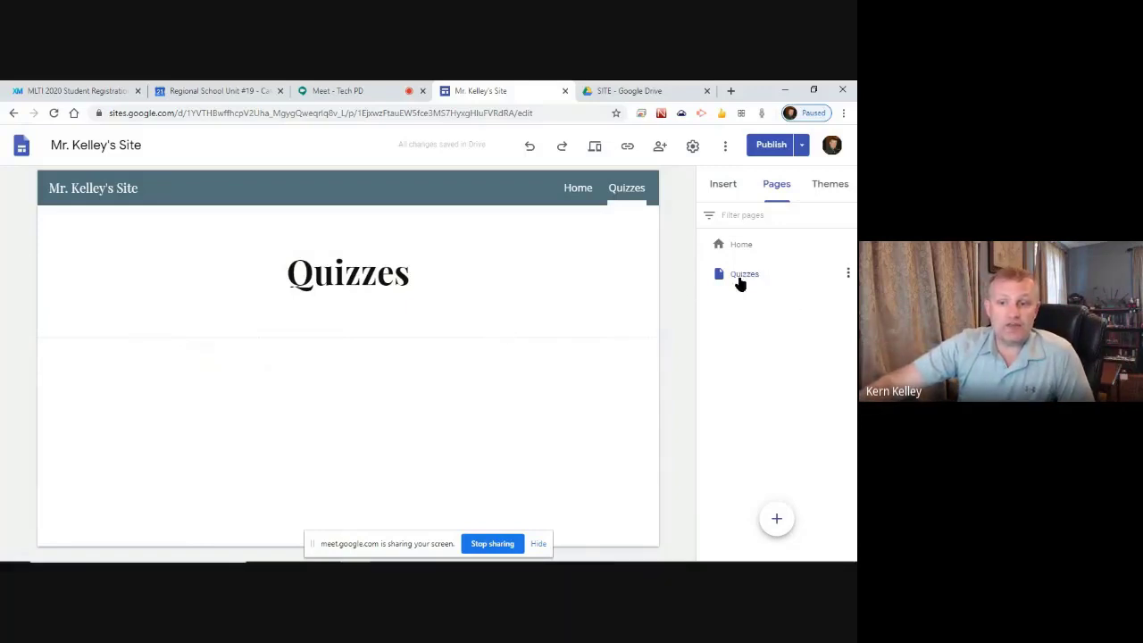
left_click(849, 275)
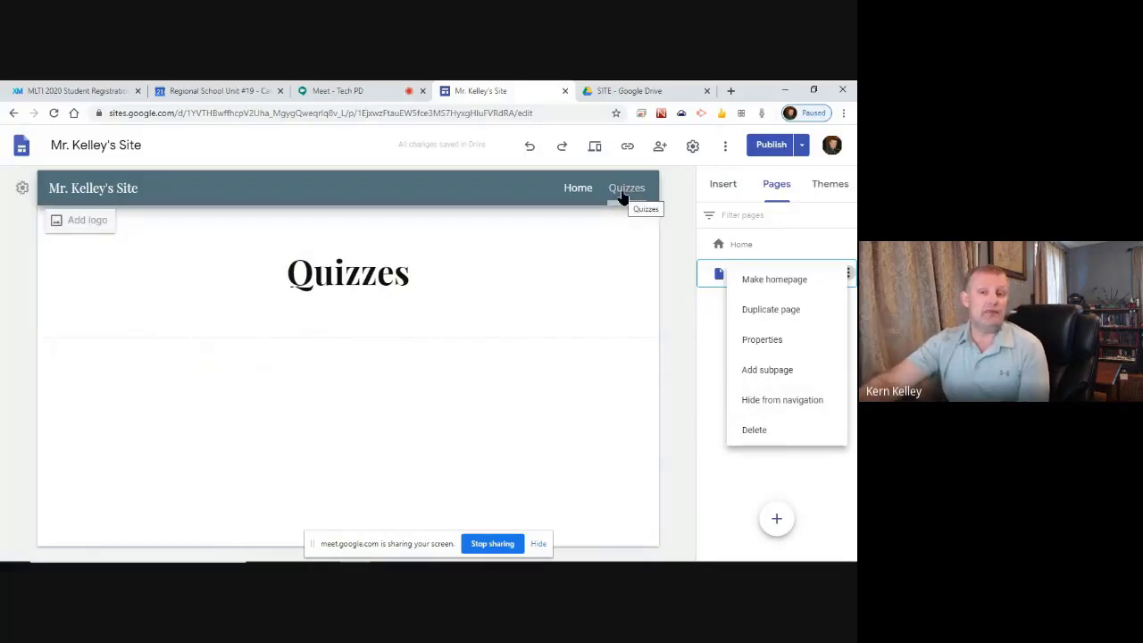
left_click(461, 440)
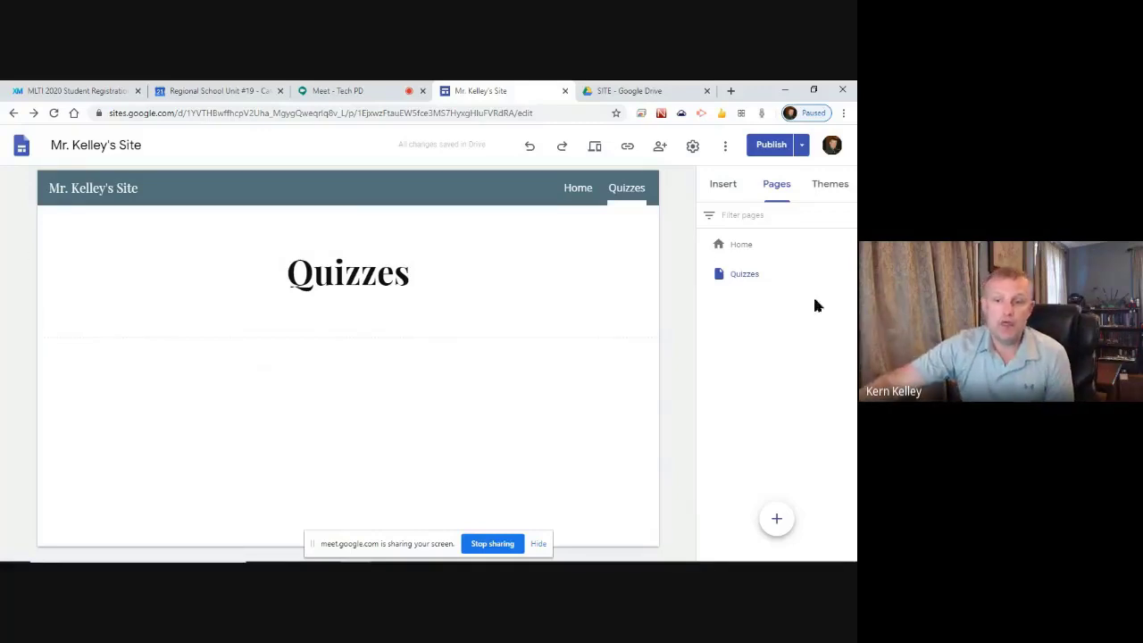
- Insert the Blank Quiz form from the recent Google Drive files into the Quizzes page
left_click(728, 185)
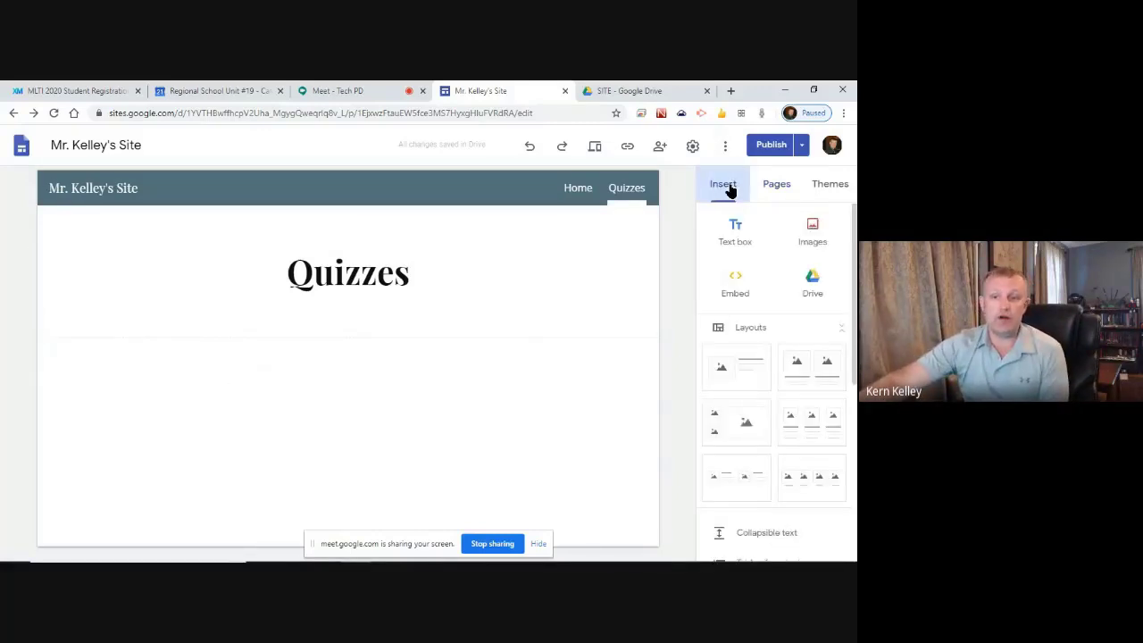
left_click(811, 284)
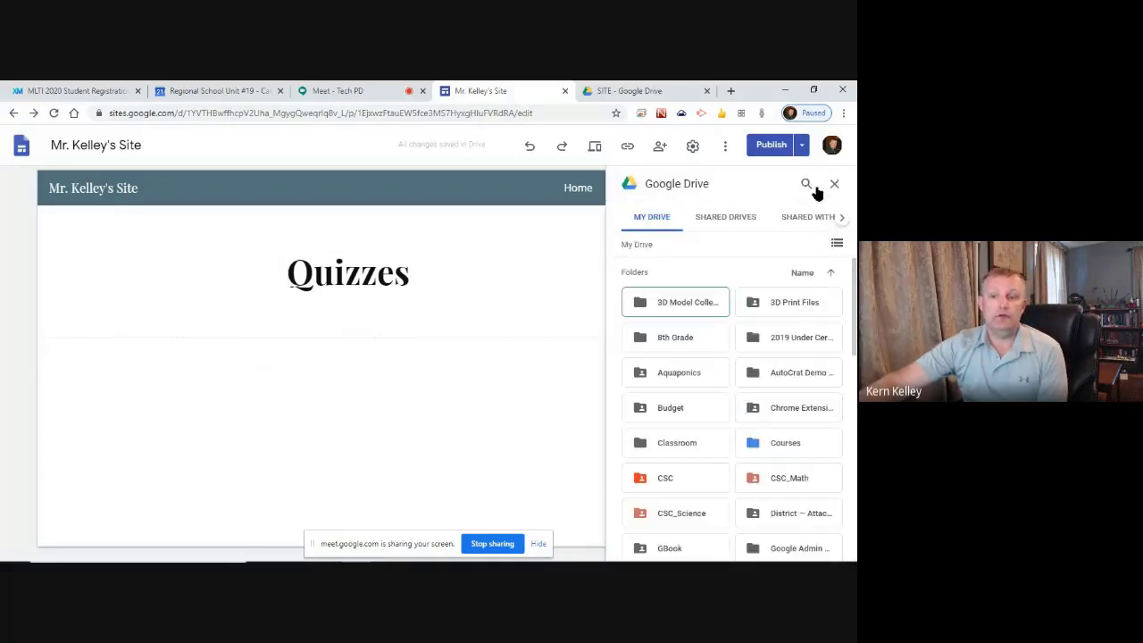
left_click(840, 217)
left_click(841, 217)
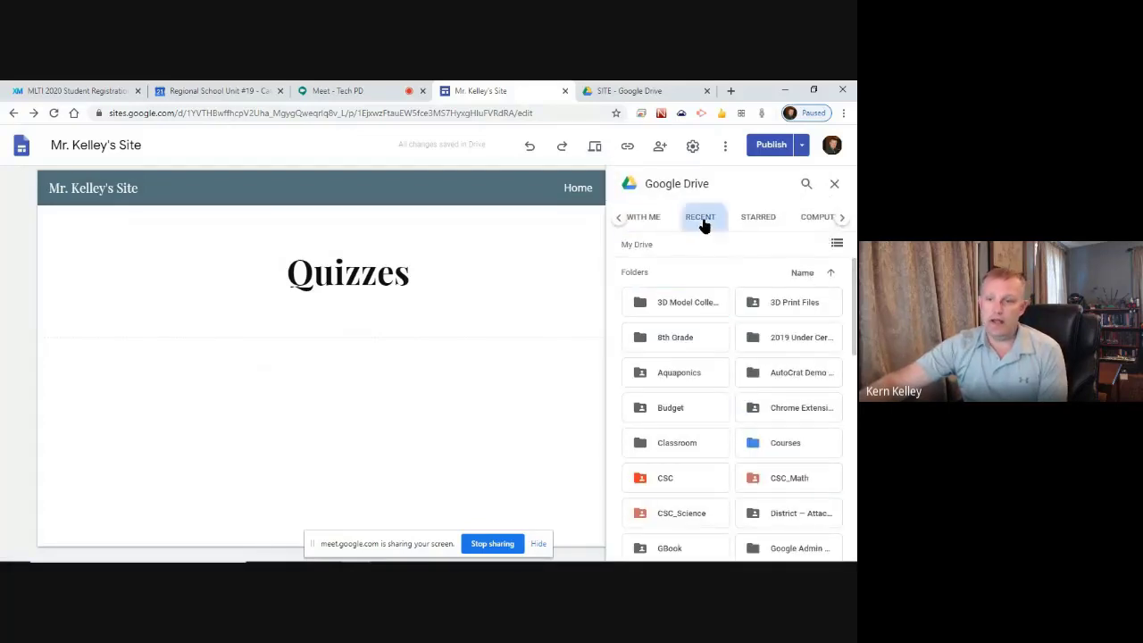
left_click(700, 221)
scroll(723, 346, "down", 5)
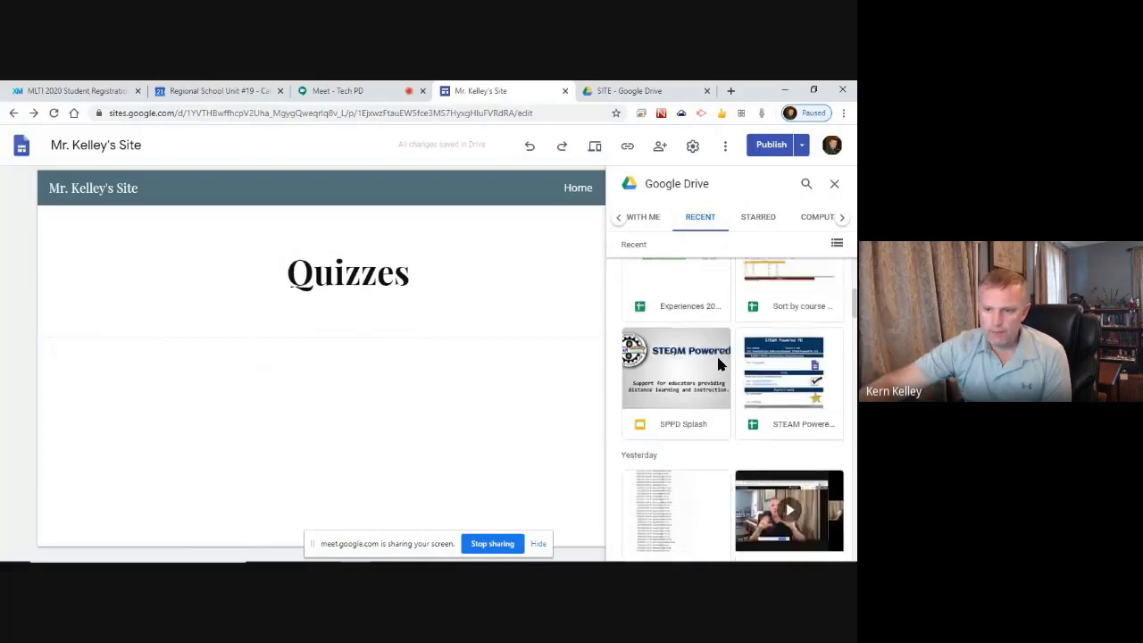
scroll(715, 353, "down", 6)
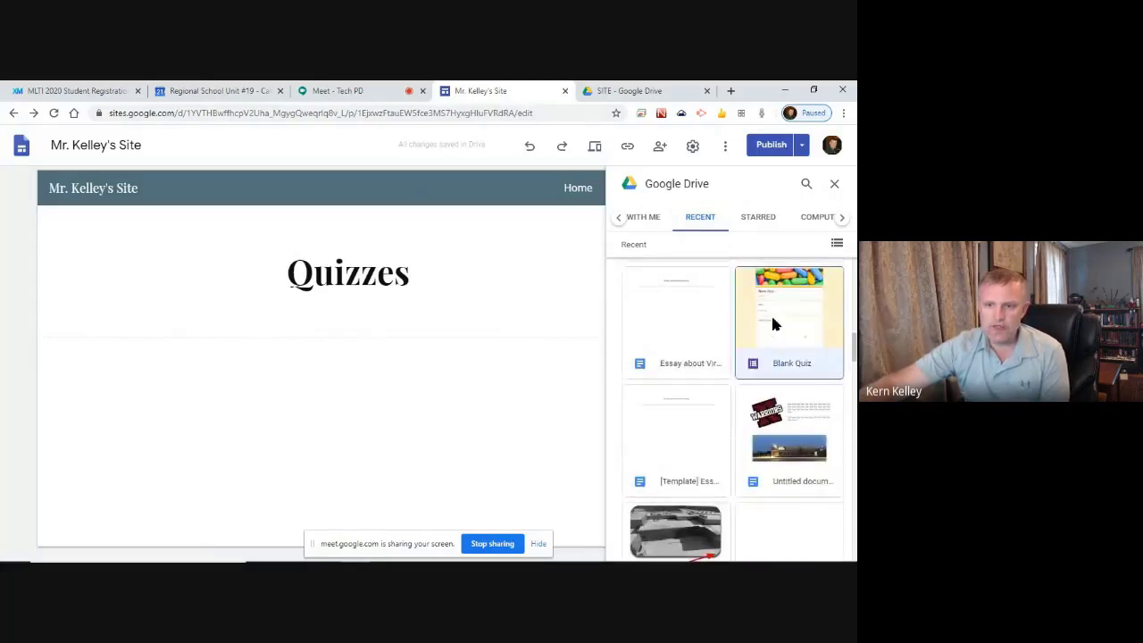
left_click(773, 324)
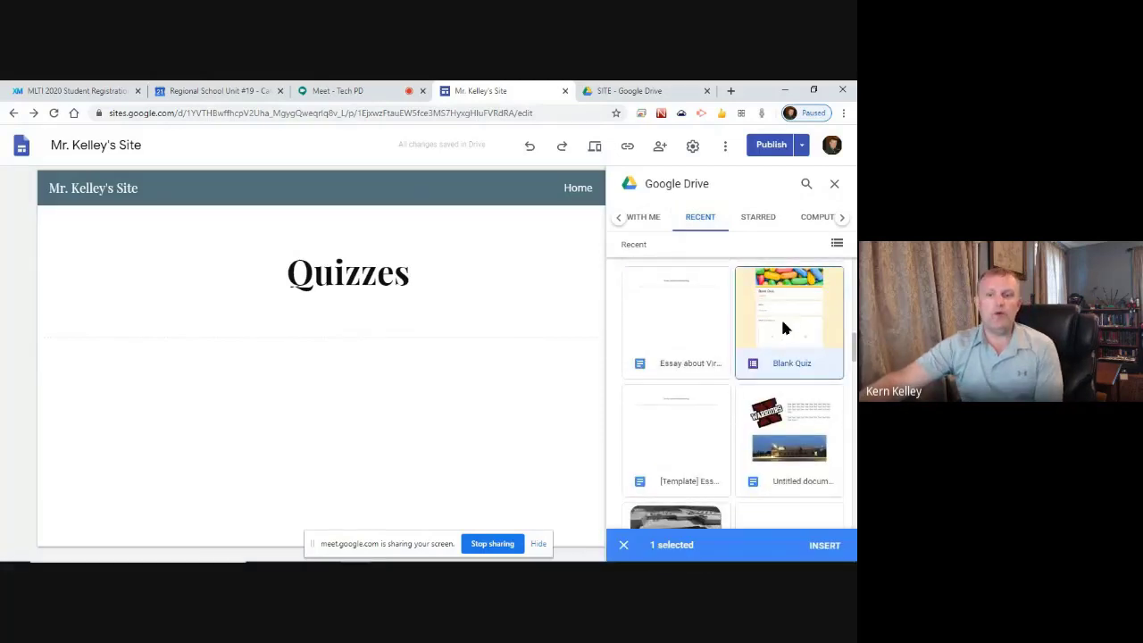
left_click(824, 546)
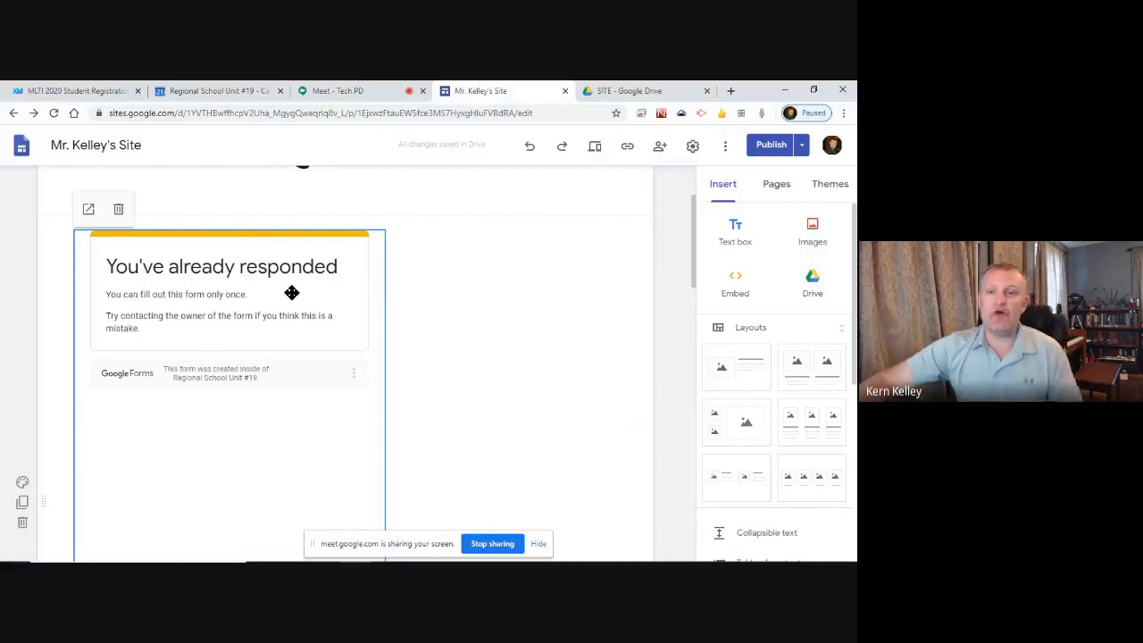
- Open the Blank Quiz form from Google Drive, turn off Limit to 1 response in its settings, save, and close the form
left_click(688, 91)
double_click(214, 243)
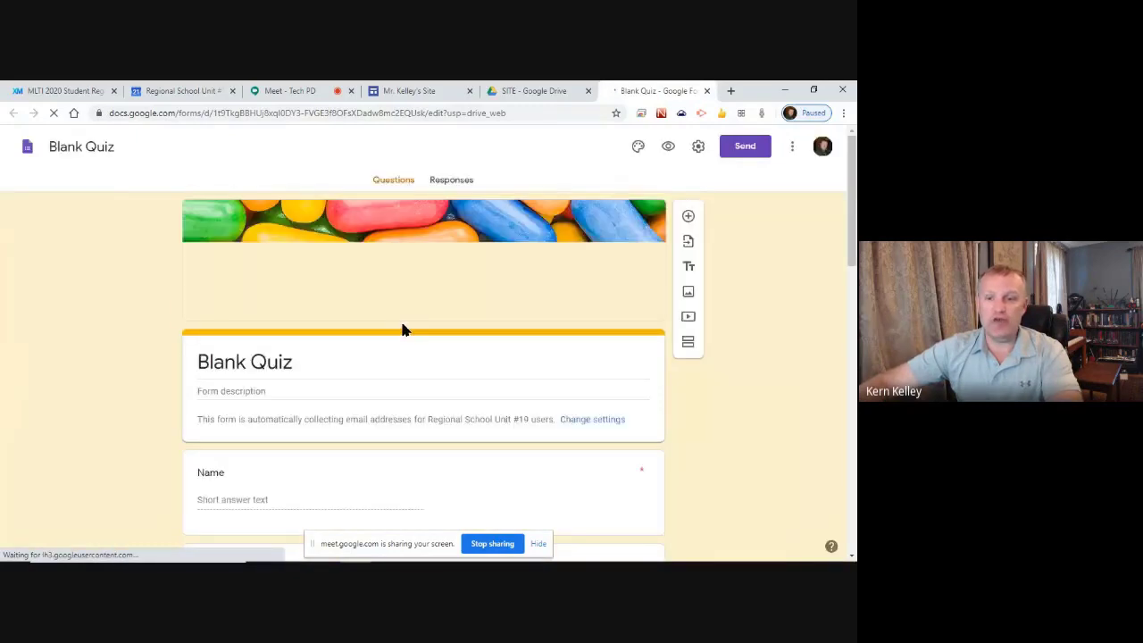
left_click(698, 148)
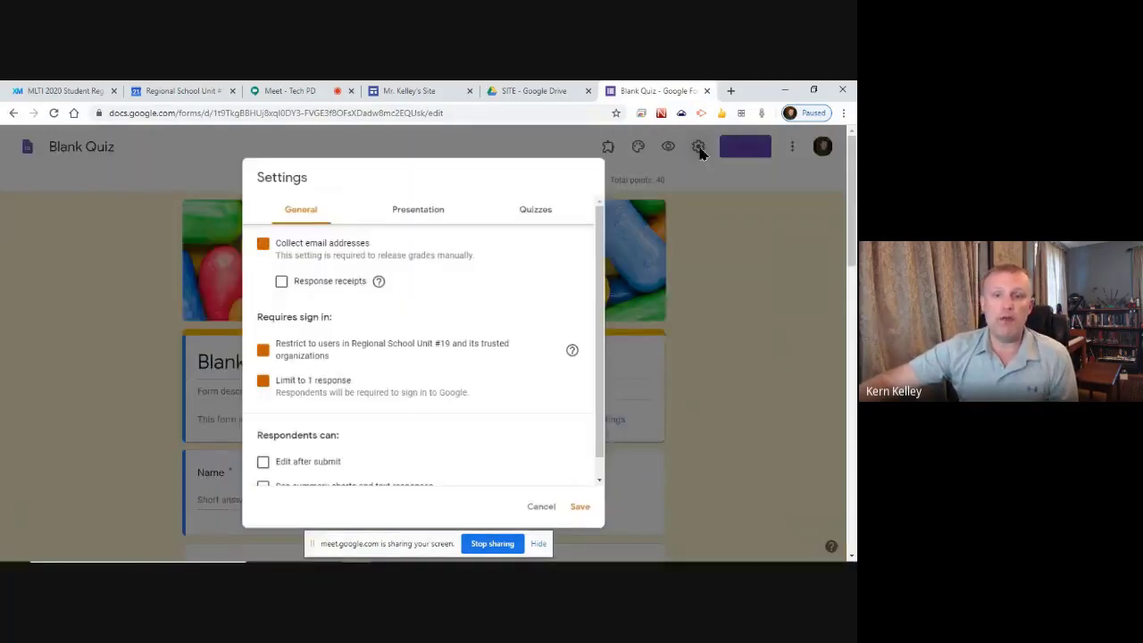
left_click(259, 382)
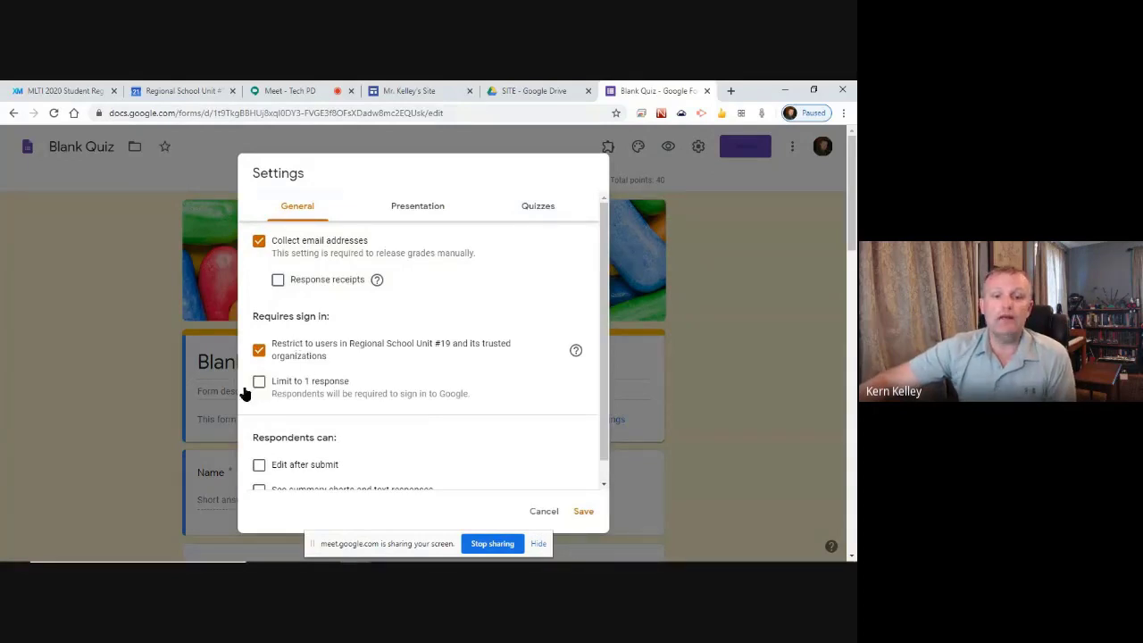
left_click(582, 513)
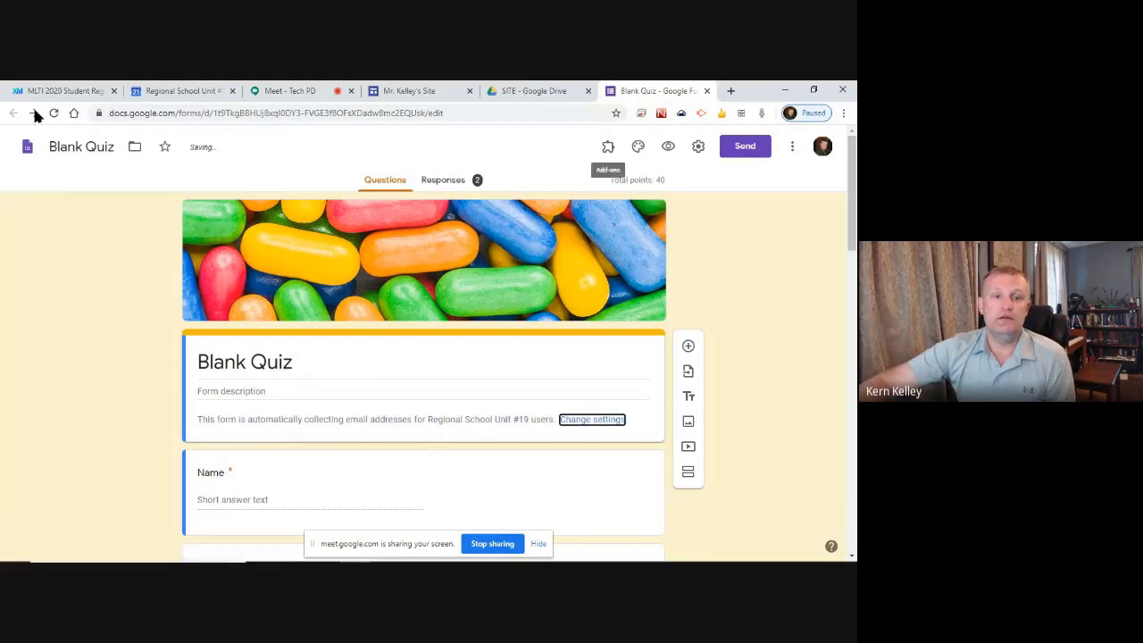
left_click(54, 116)
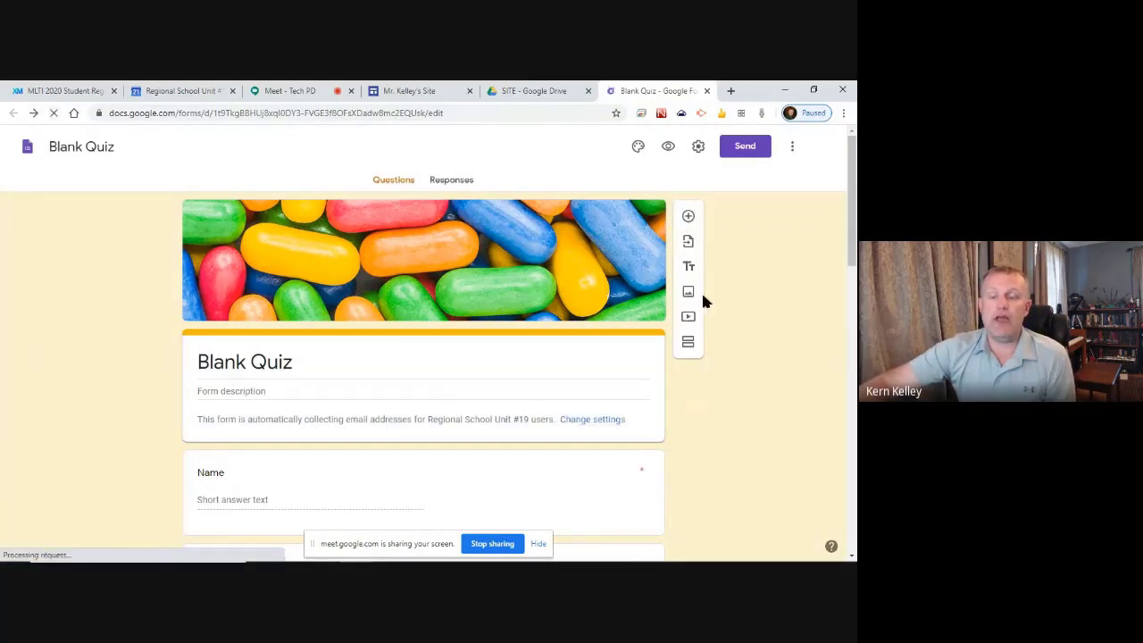
left_click(705, 90)
- Return to the site editor and reload it to refresh the embedded Blank Quiz form
left_click(480, 91)
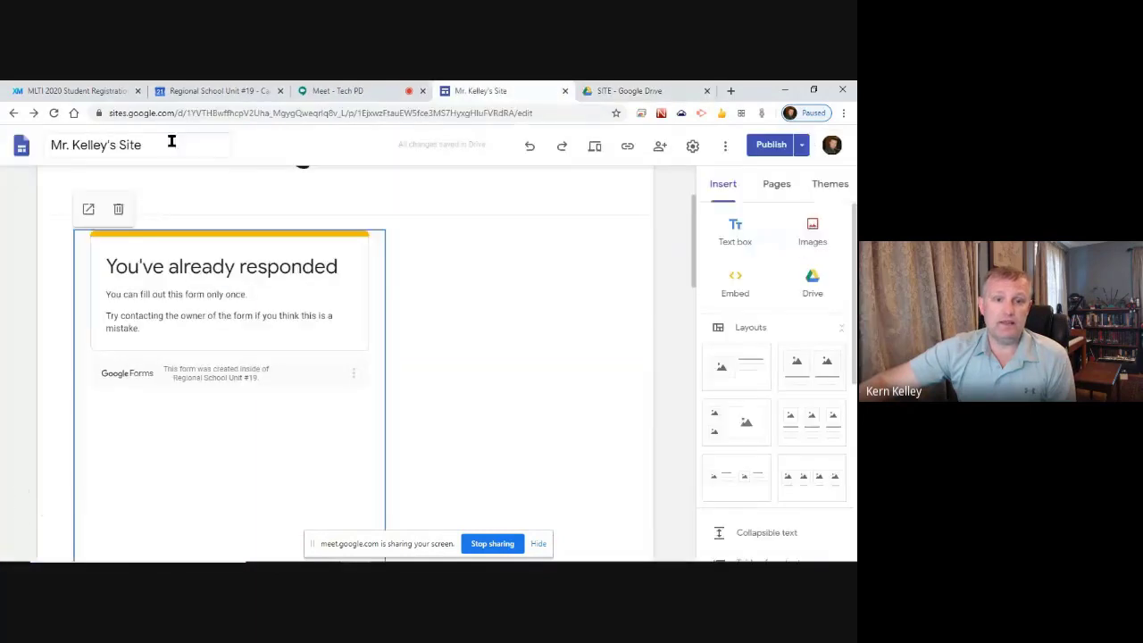
left_click(54, 113)
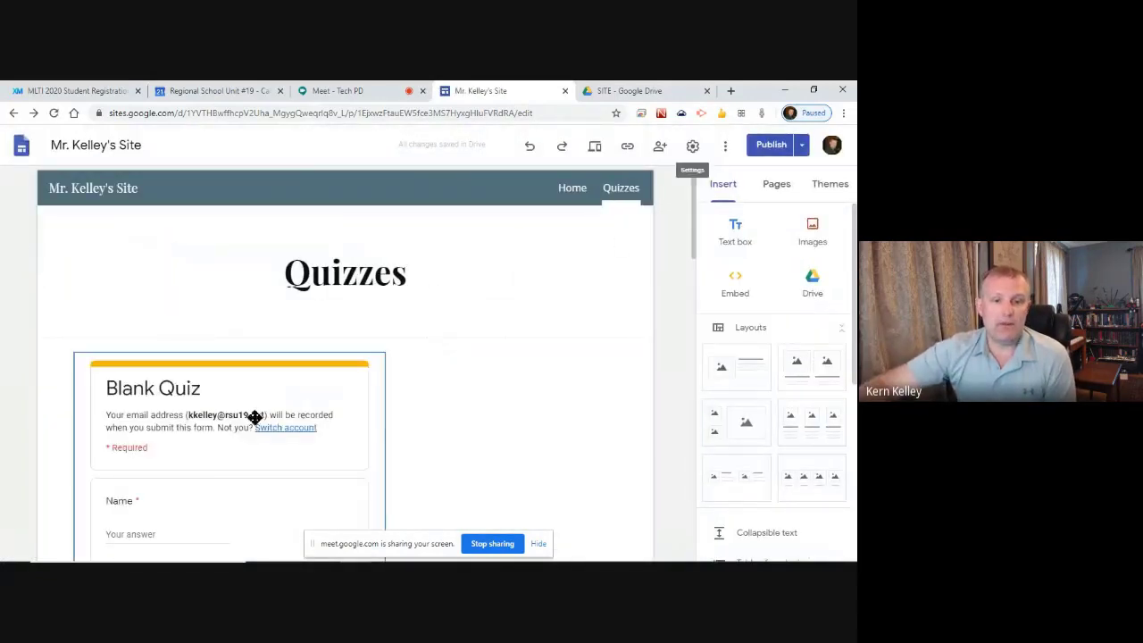
scroll(107, 426, "down", 1)
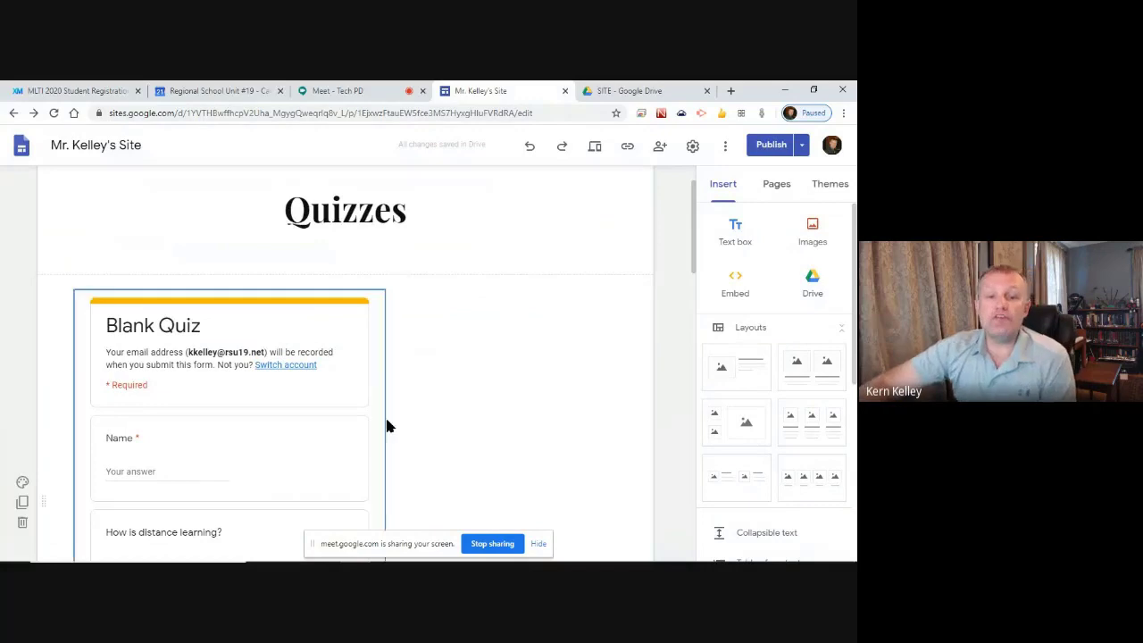
scroll(548, 201, "down", 1)
scroll(481, 330, "down", 1)
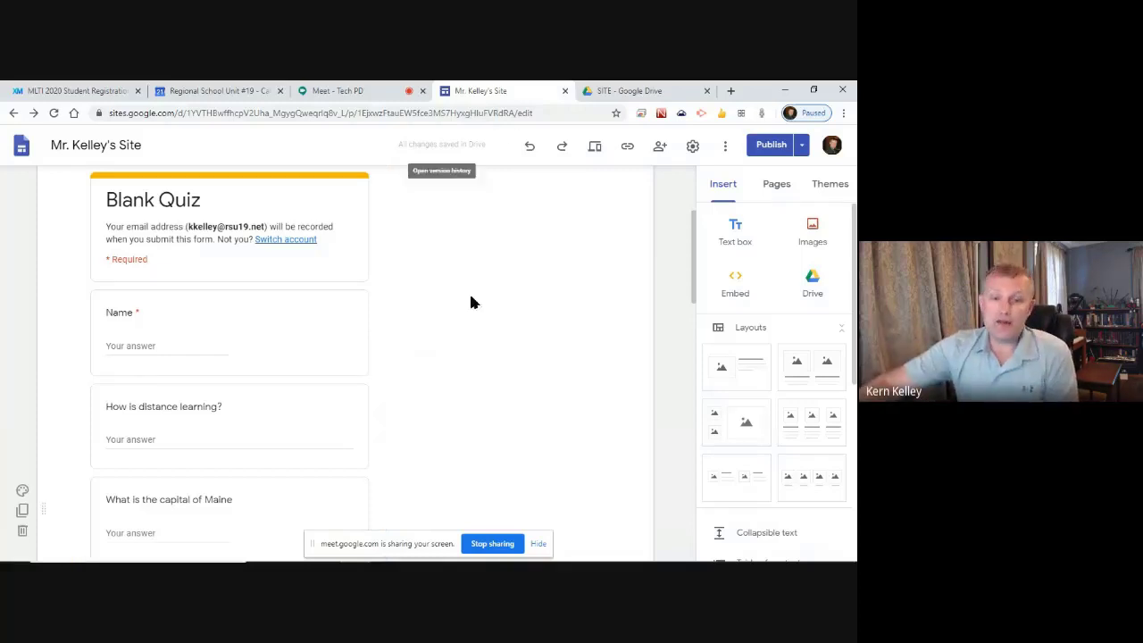
- Widen the embedded Blank Quiz form to span the full content width of the Quizzes page
scroll(489, 258, "up", 2)
scroll(183, 282, "down", 1)
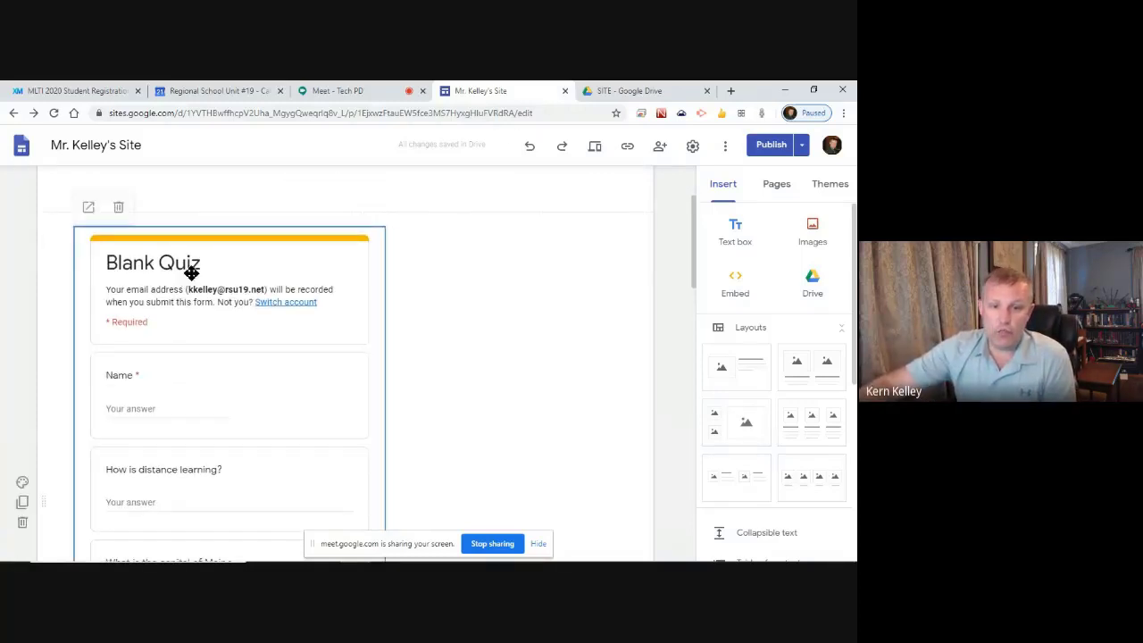
scroll(388, 331, "down", 10)
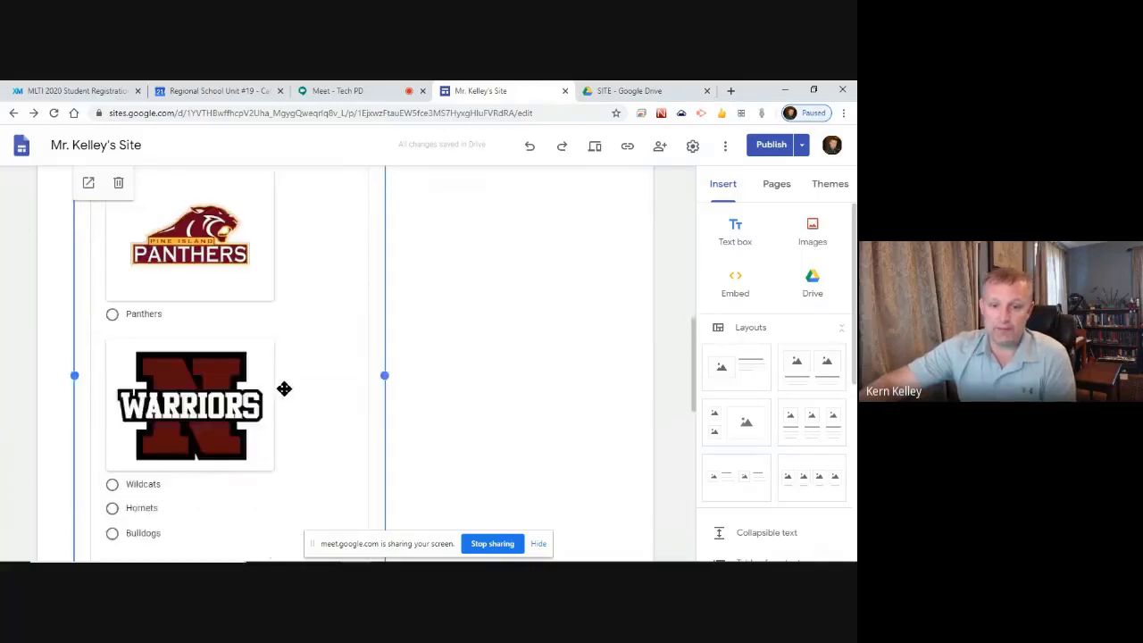
left_click_drag(429, 337, 624, 344)
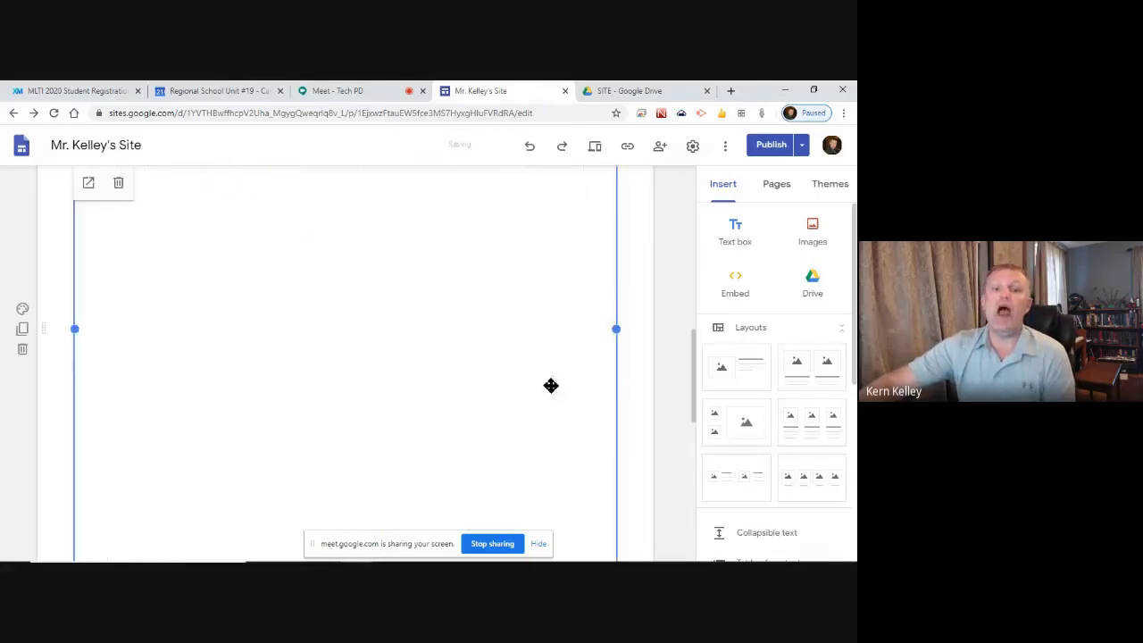
scroll(577, 337, "up", 5)
scroll(581, 336, "up", 3)
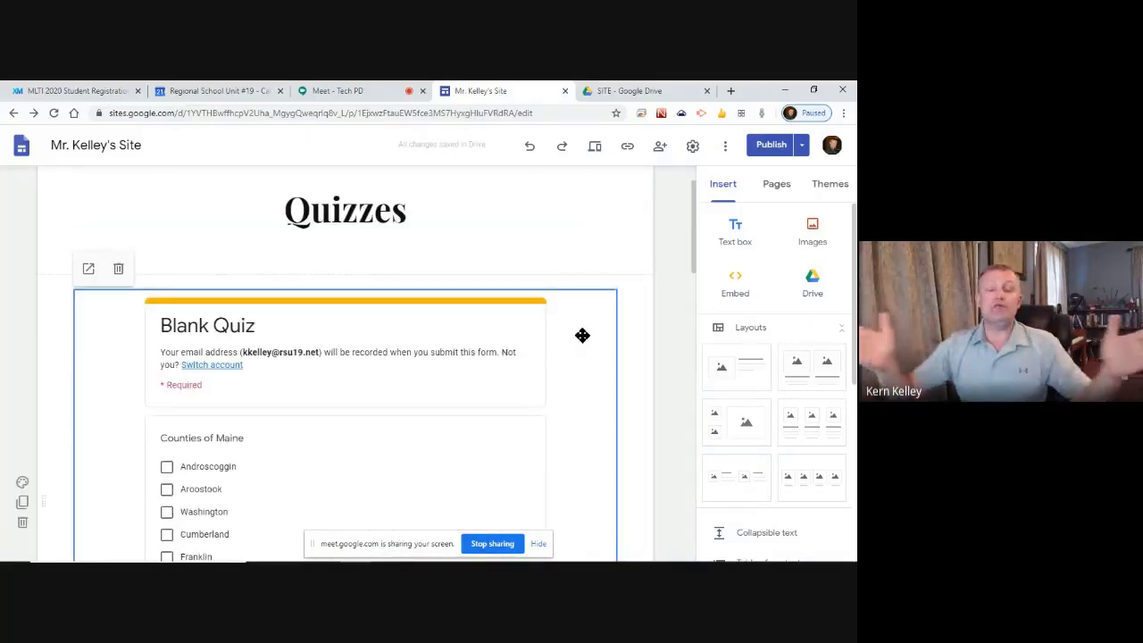
- Reduce the height of the embedded Blank Quiz frame from its lower edge
scroll(528, 301, "down", 15)
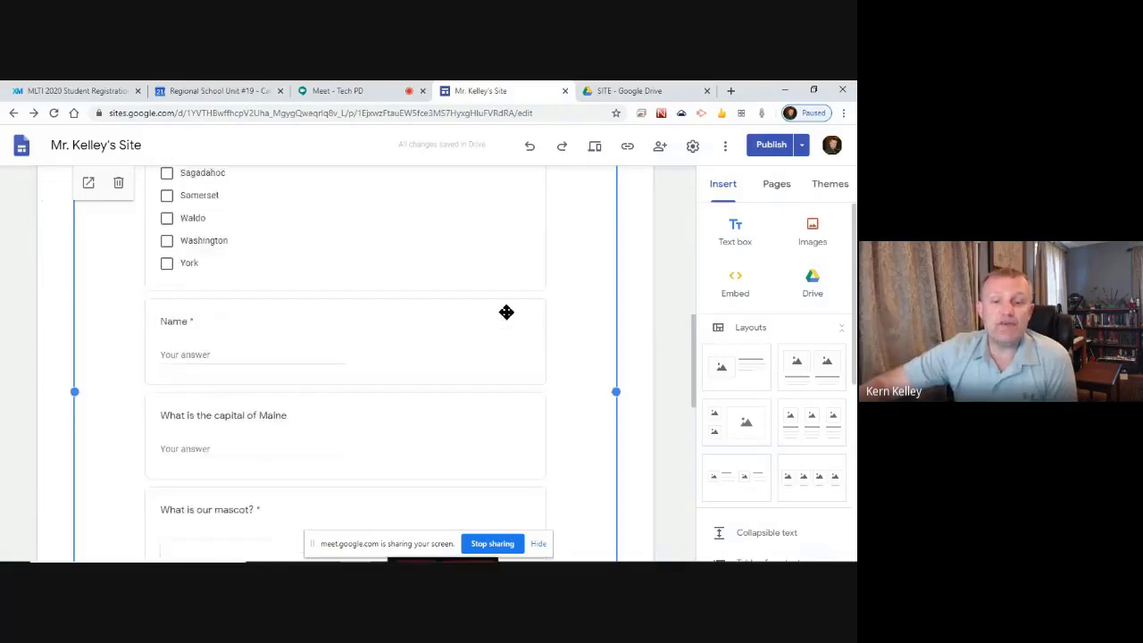
scroll(516, 274, "down", 3)
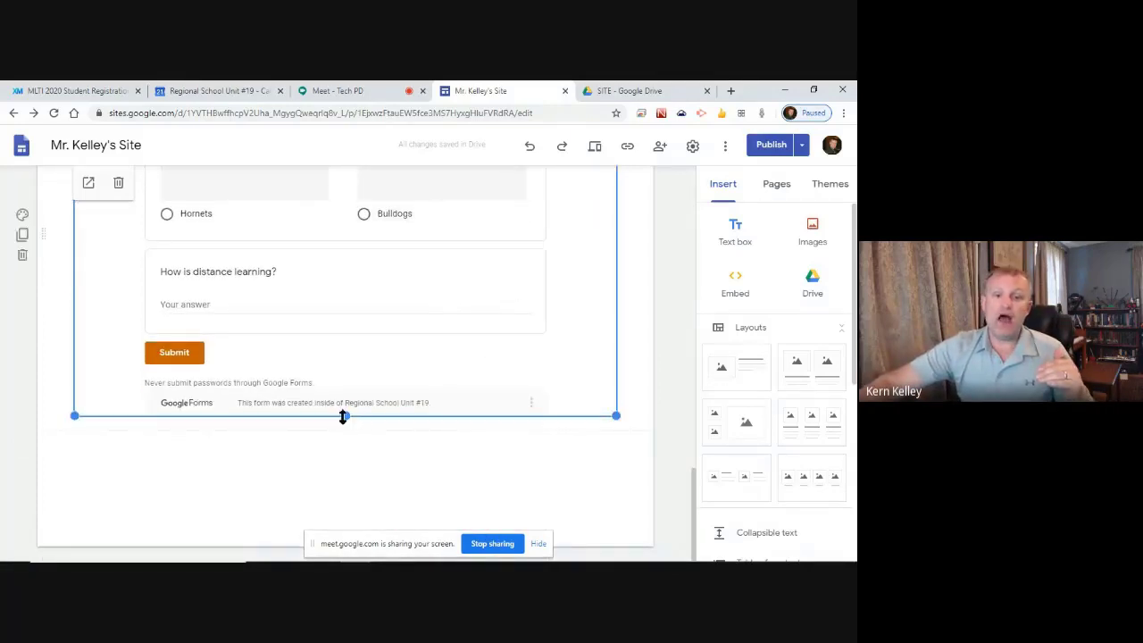
left_click_drag(343, 417, 309, 401)
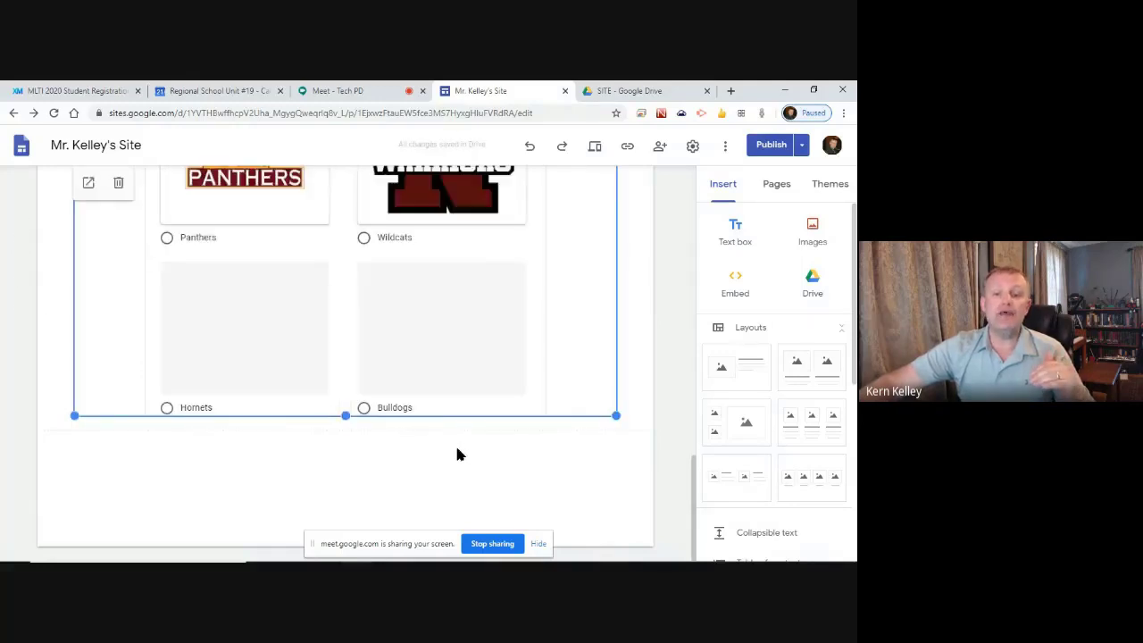
scroll(492, 436, "up", 6)
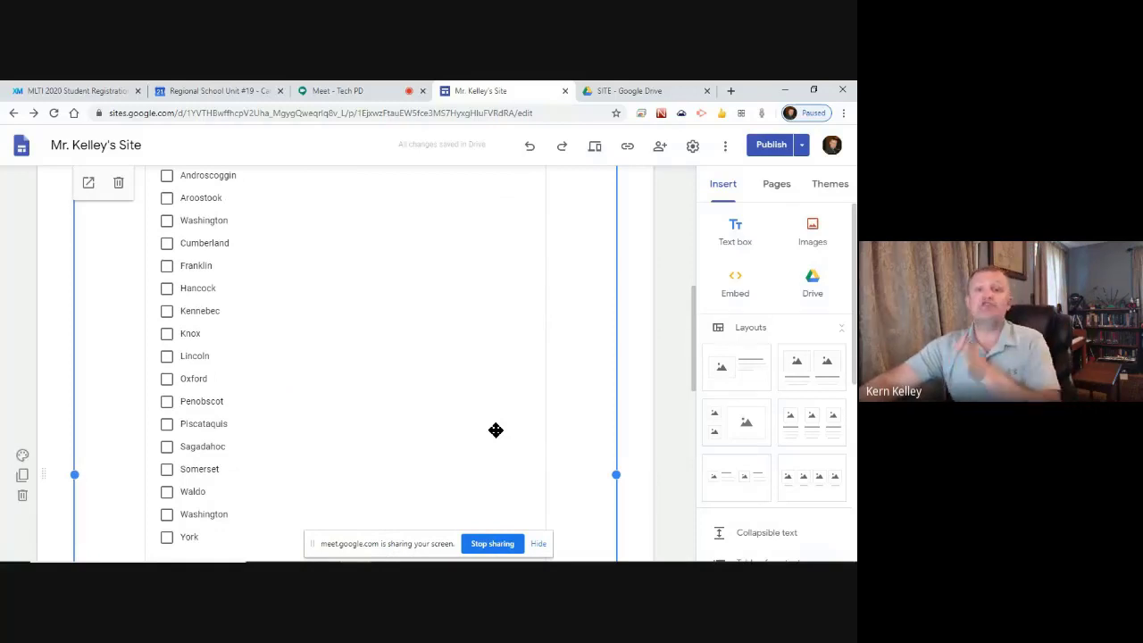
- Review the draft of the added Quizzes page and publish the site changes
left_click(771, 145)
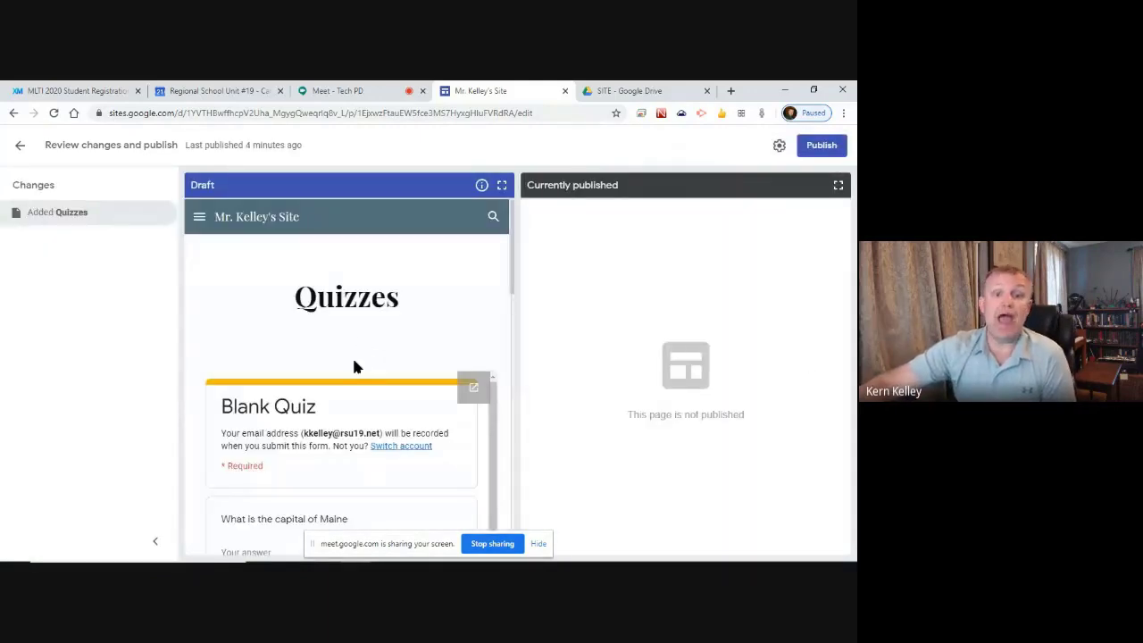
scroll(354, 366, "down", 3)
scroll(349, 363, "up", 1)
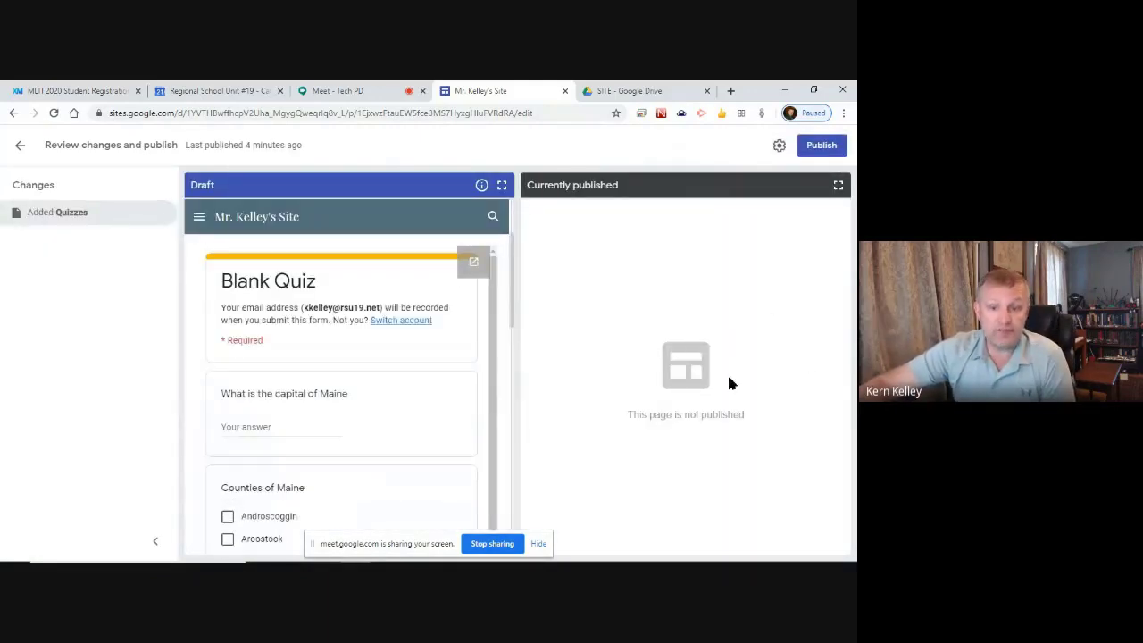
left_click(832, 152)
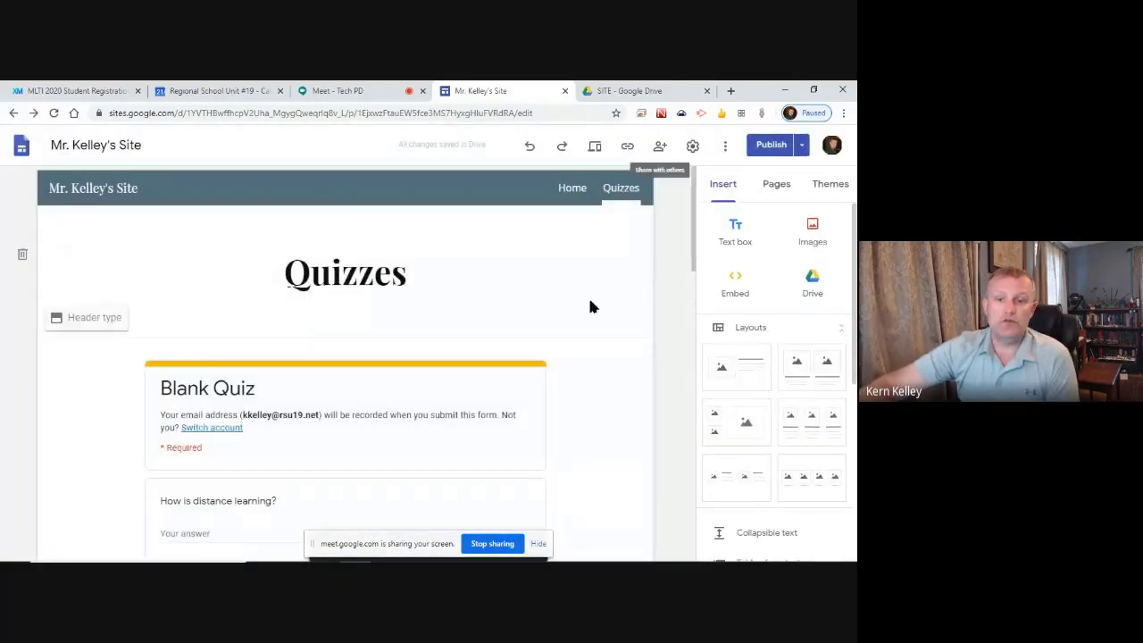
- View the published Quizzes page, check how the embedded quiz scrolls, and return to the site editor
left_click(802, 145)
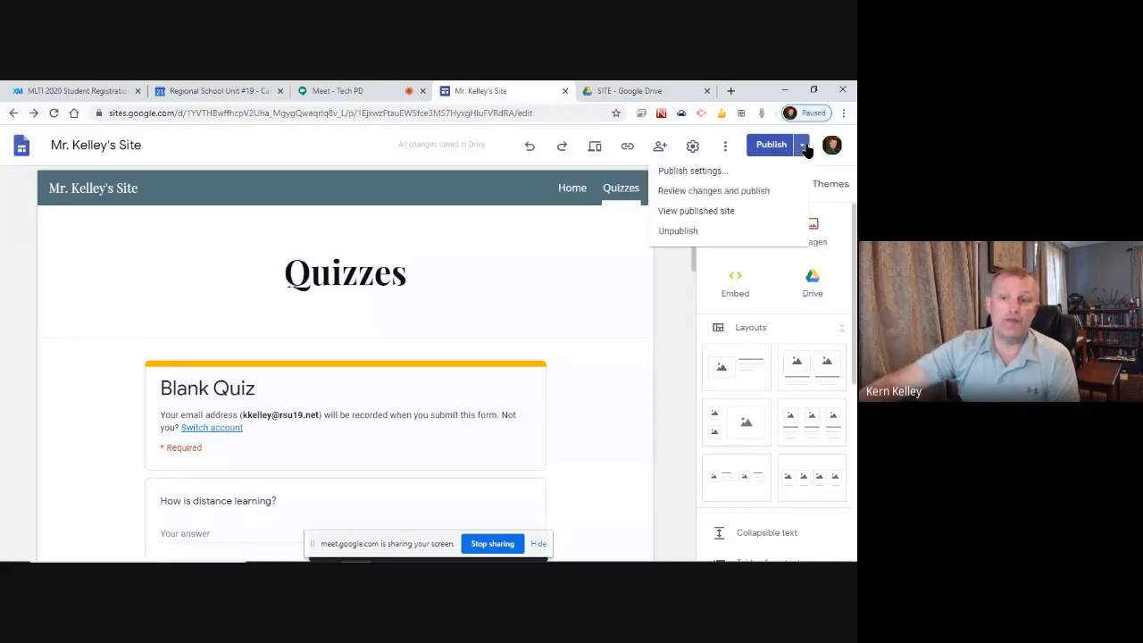
left_click(699, 212)
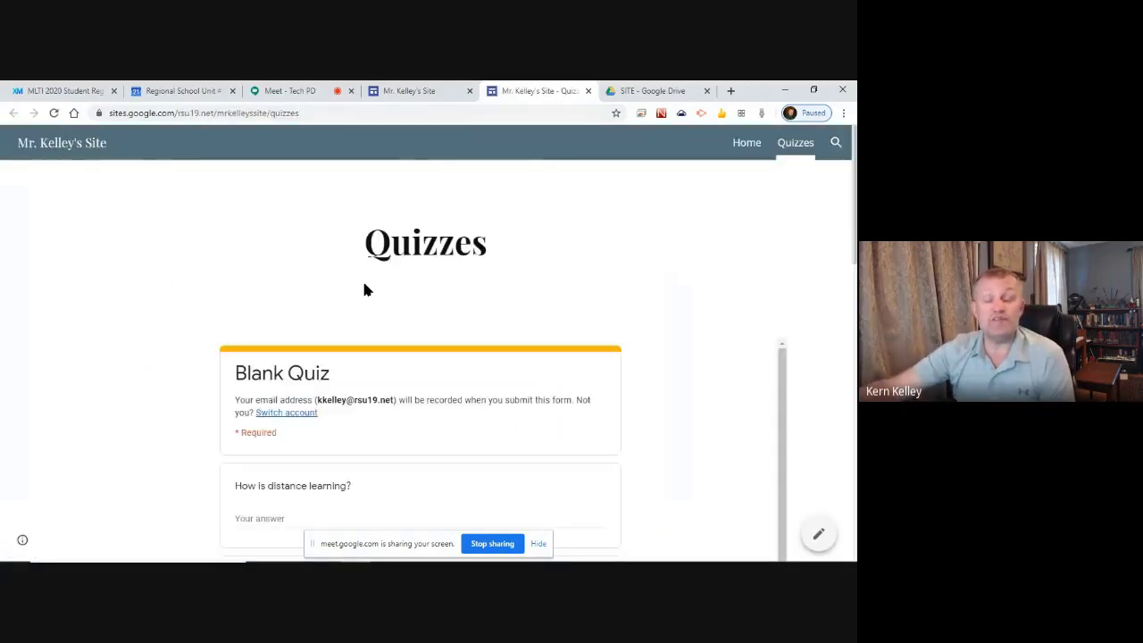
left_click_drag(855, 203, 855, 226)
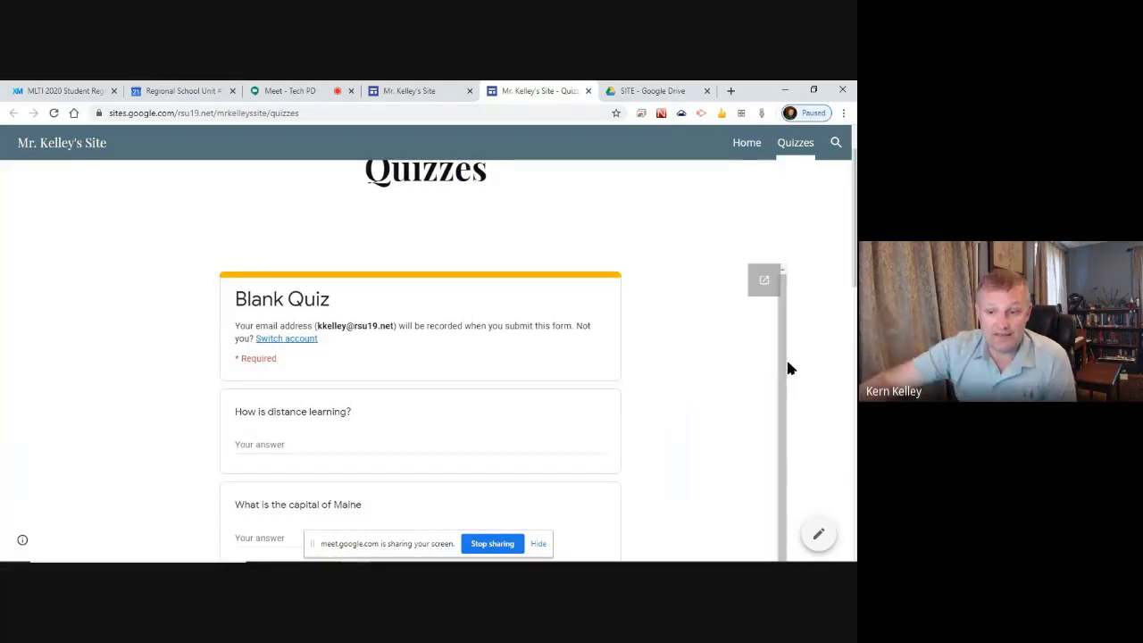
left_click_drag(785, 361, 811, 269)
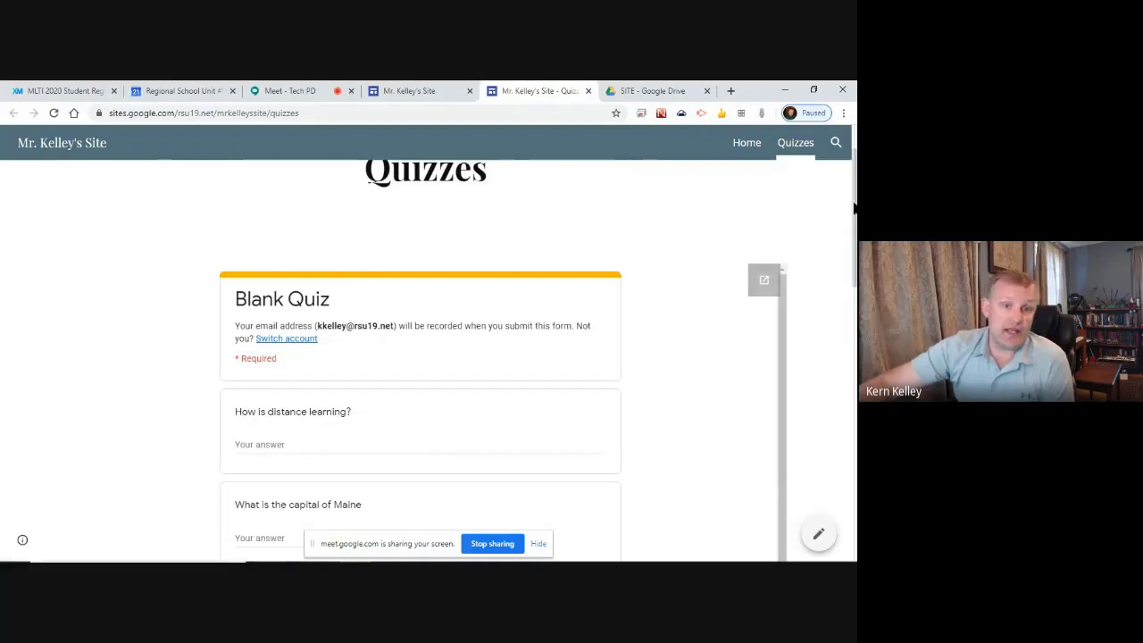
left_click(589, 91)
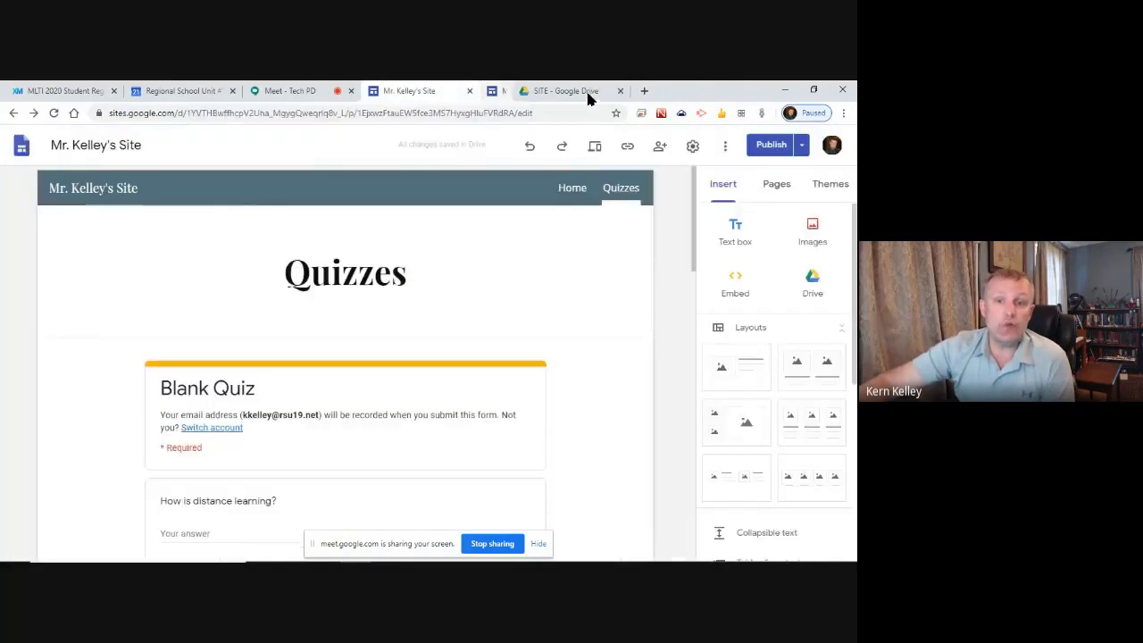
scroll(363, 337, "down", 3)
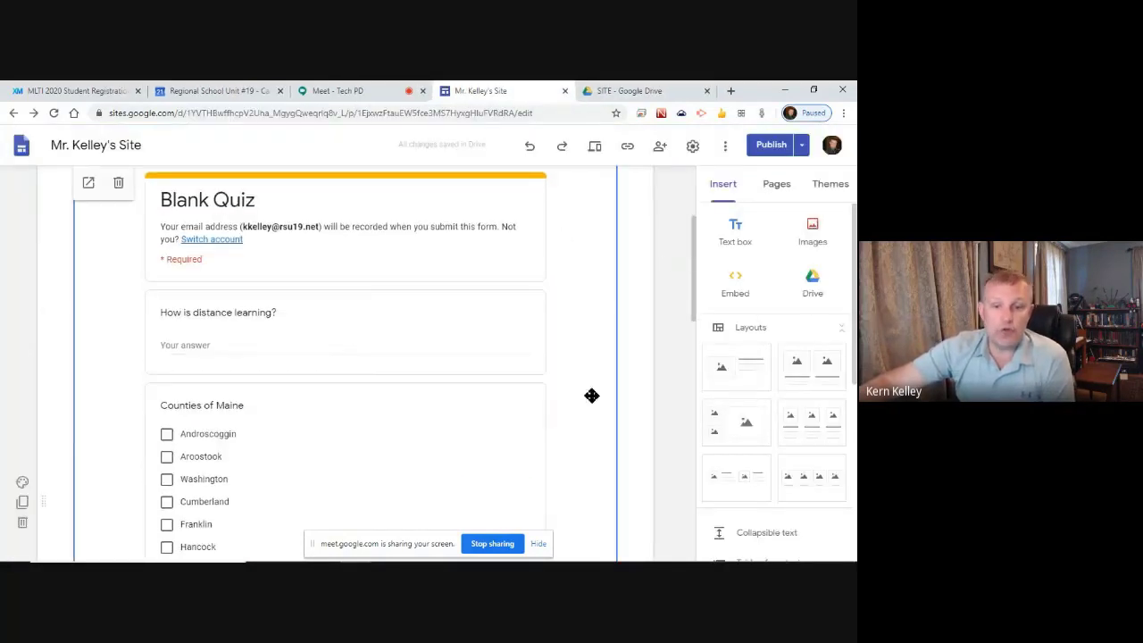
- Extend the embedded Blank Quiz frame downward until the whole form, including its Submit button, fits without inner scrolling
scroll(449, 339, "down", 10)
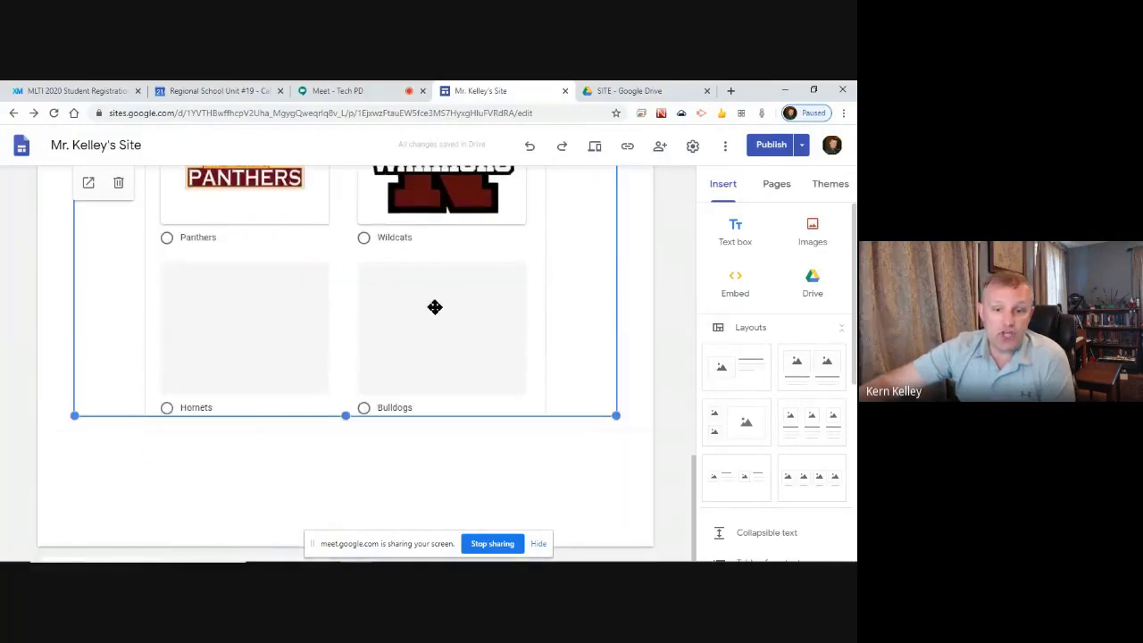
left_click_drag(349, 420, 340, 479)
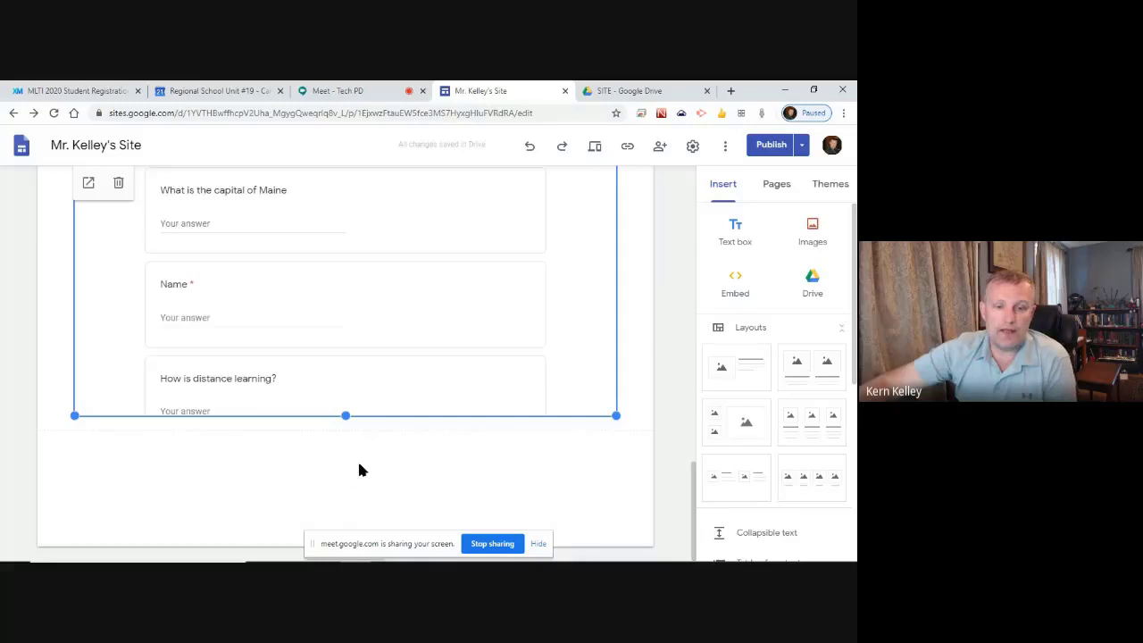
left_click_drag(344, 416, 343, 468)
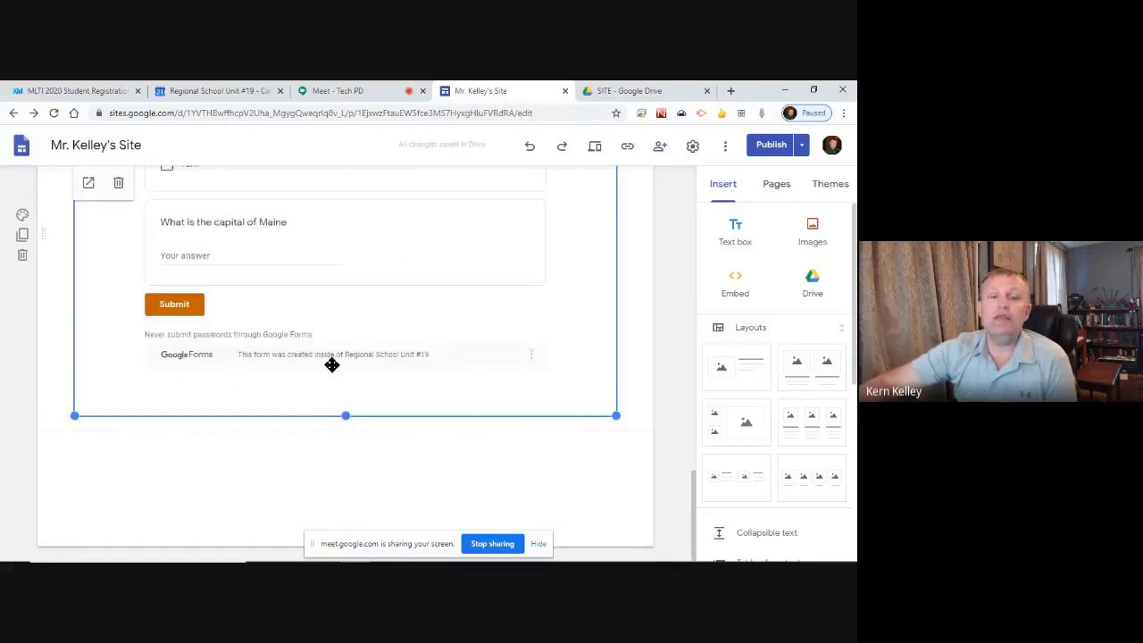
scroll(419, 349, "up", 2)
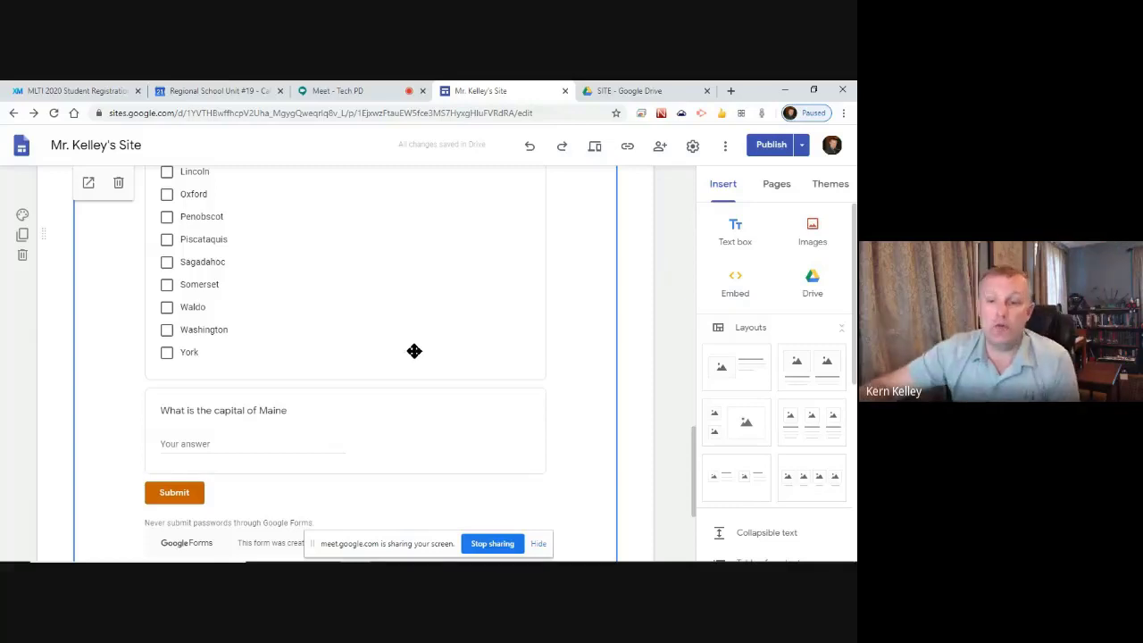
- Compare the Quizzes page draft with the currently published version and publish the updated page
scroll(441, 318, "up", 12)
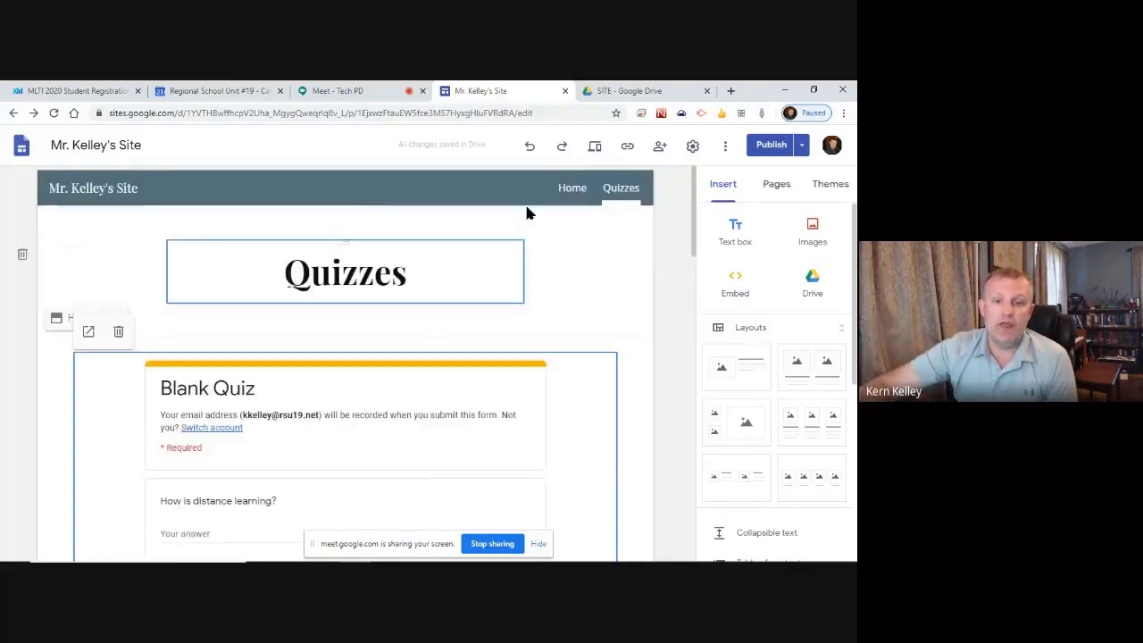
left_click(761, 147)
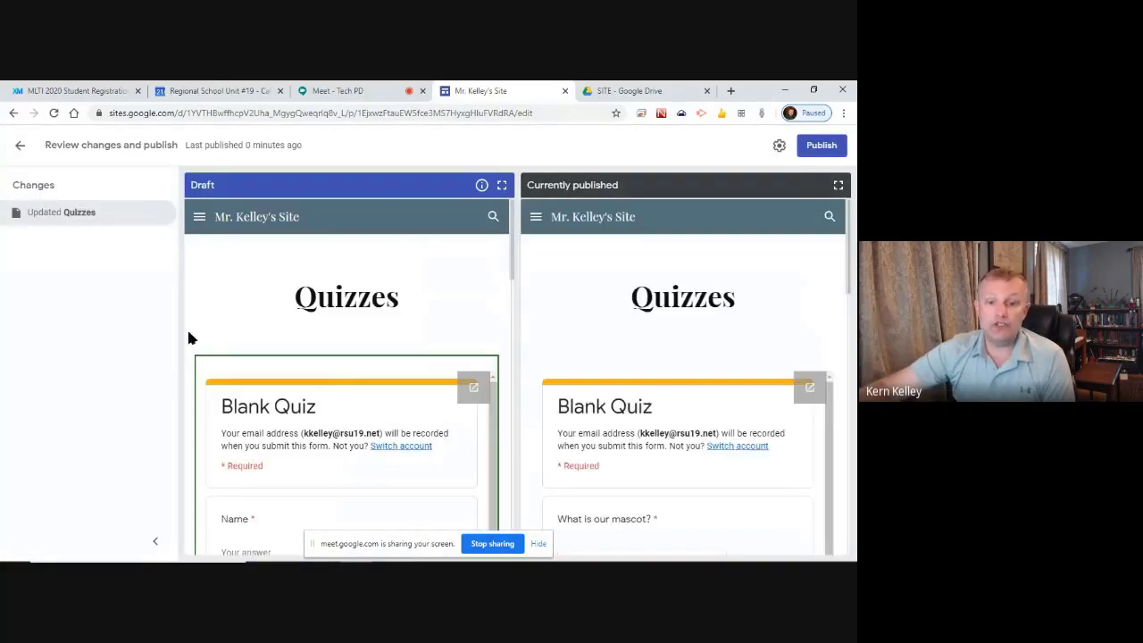
scroll(674, 371, "down", 3)
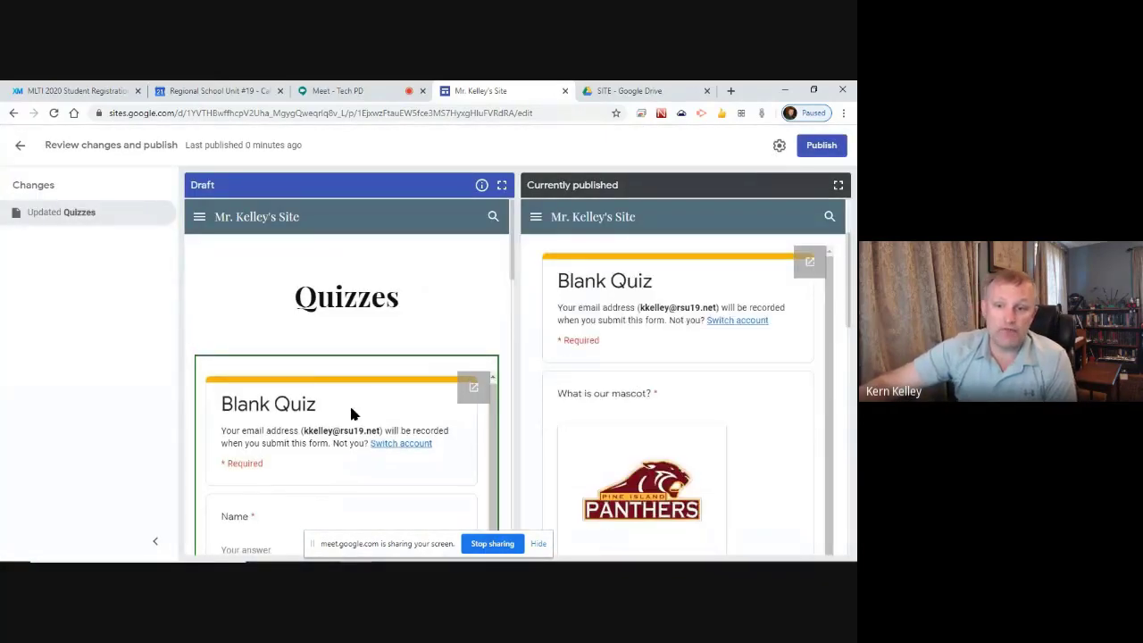
scroll(349, 406, "down", 1)
scroll(809, 379, "down", 4)
scroll(693, 366, "up", 2)
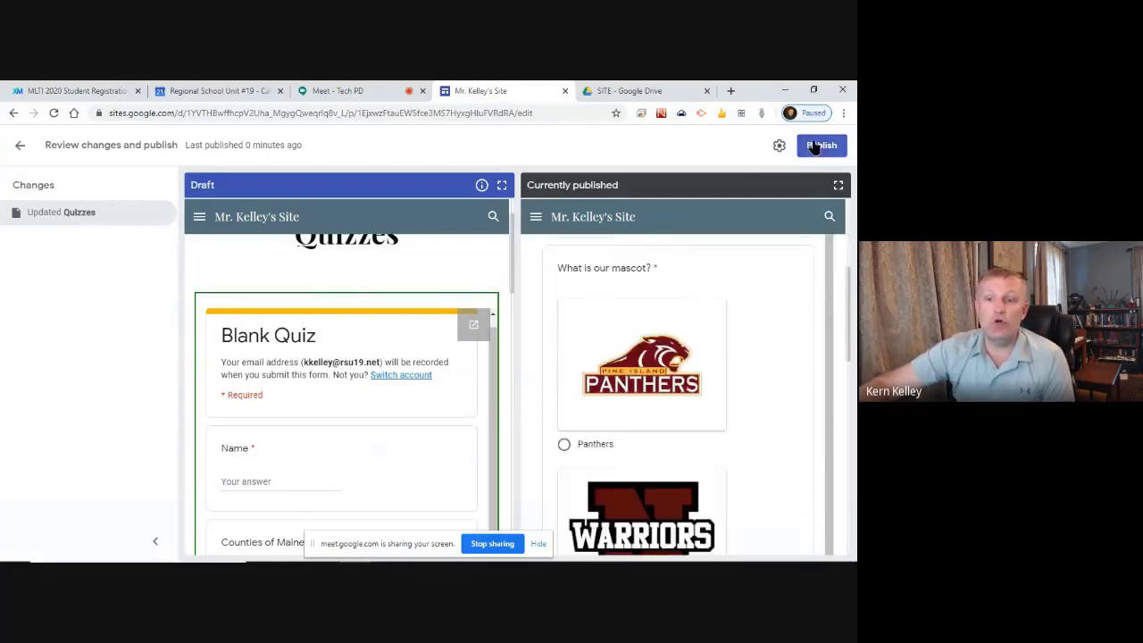
left_click(823, 145)
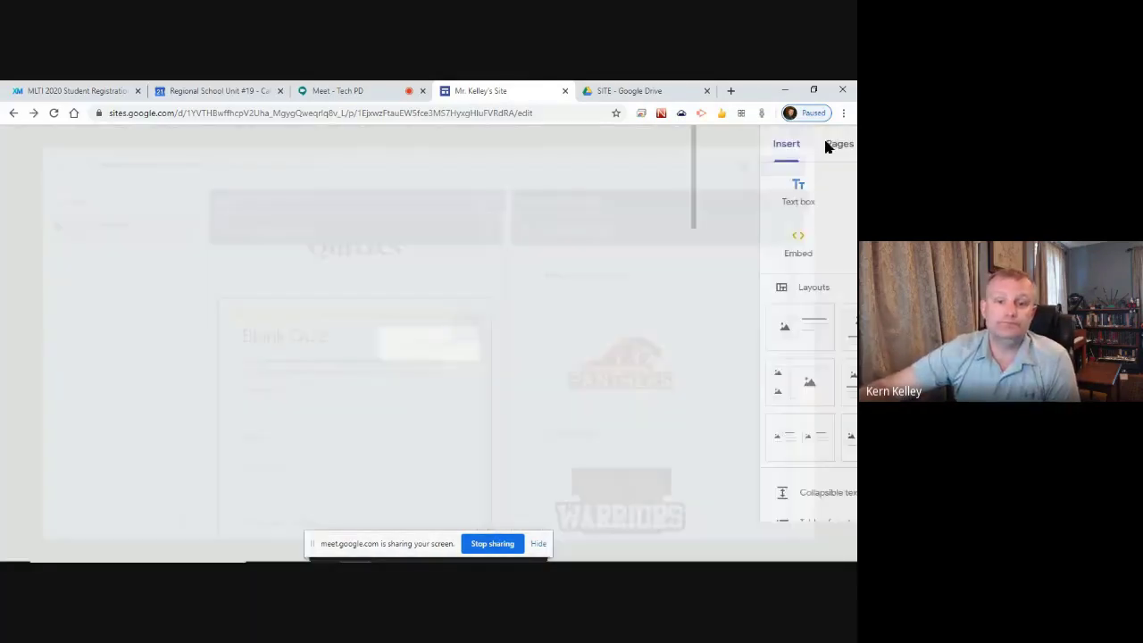
- Open the published site at the Quizzes page and bring the embedded quiz's first questions into view
scroll(625, 330, "down", 5)
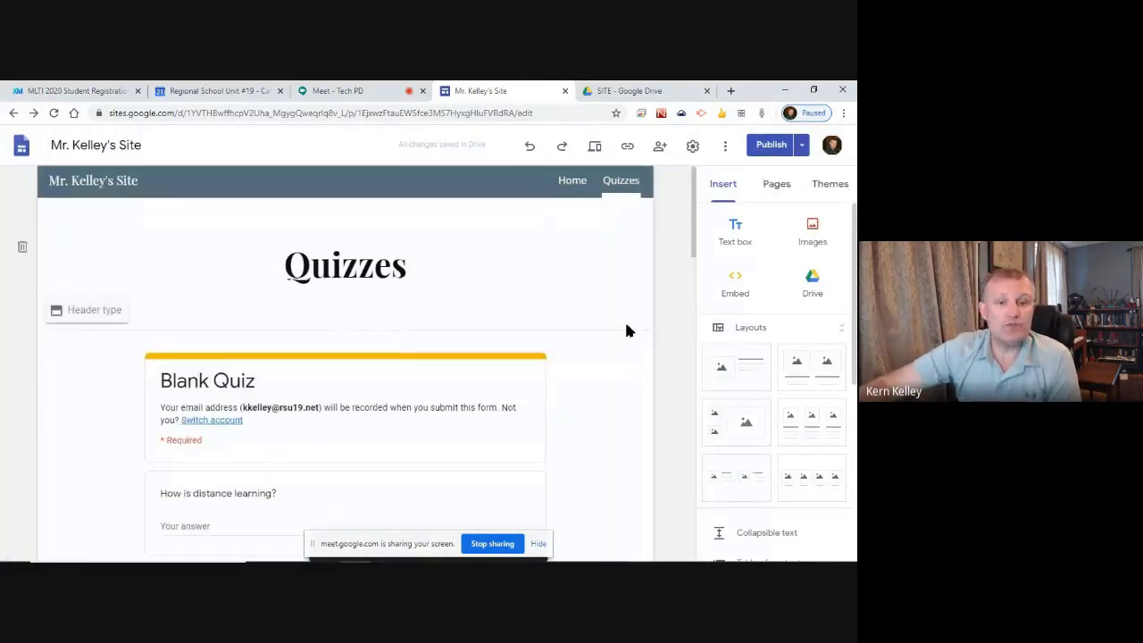
scroll(630, 347, "up", 5)
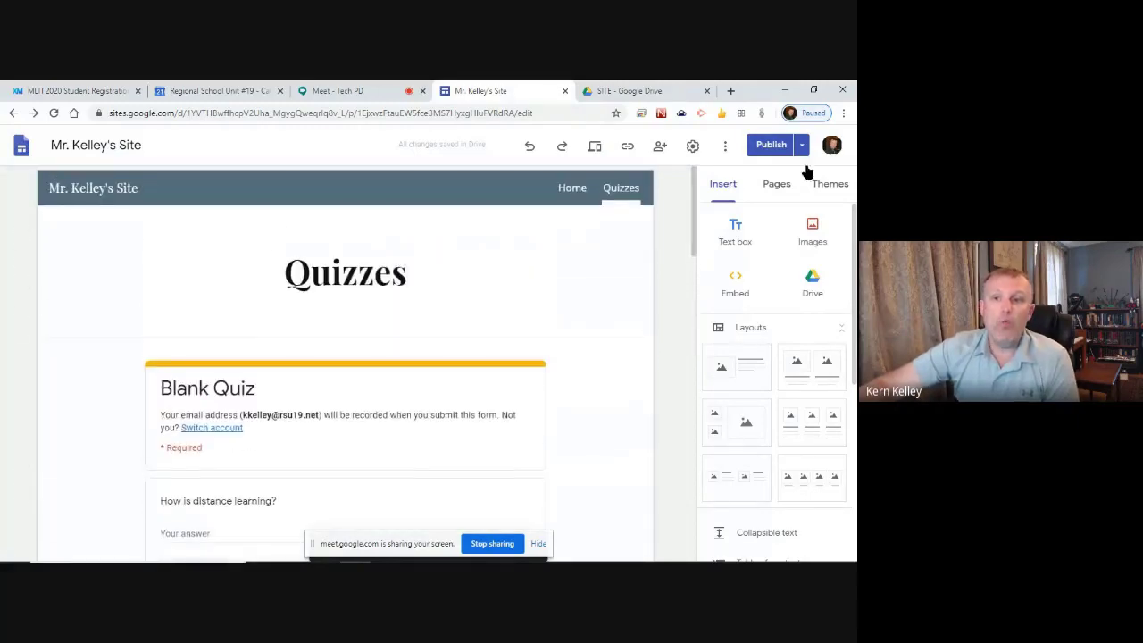
left_click(803, 147)
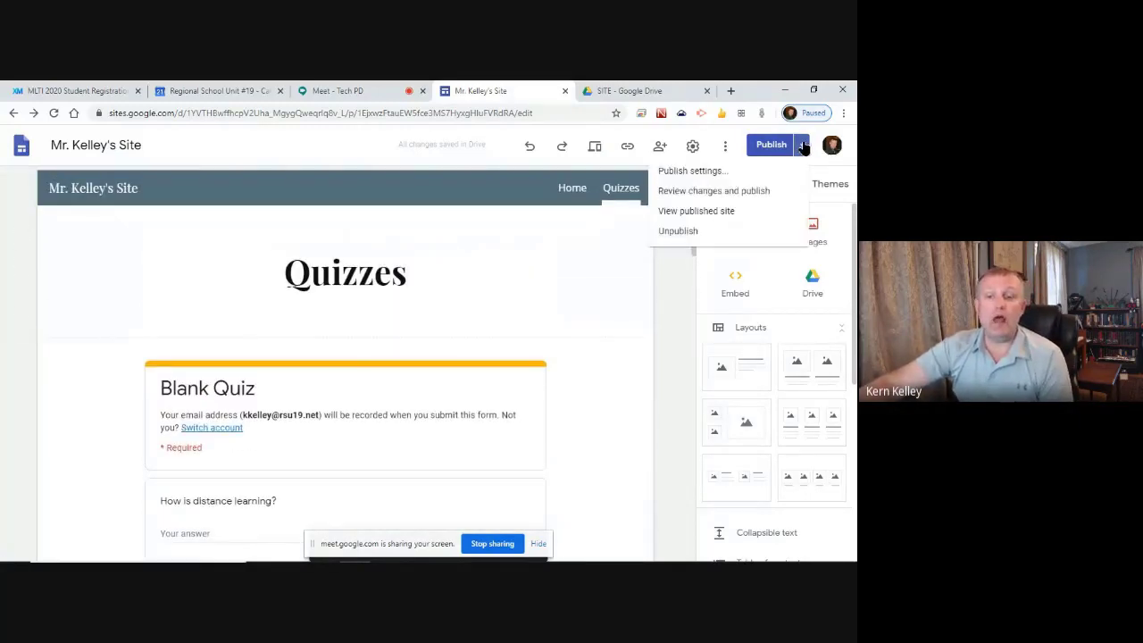
left_click(702, 220)
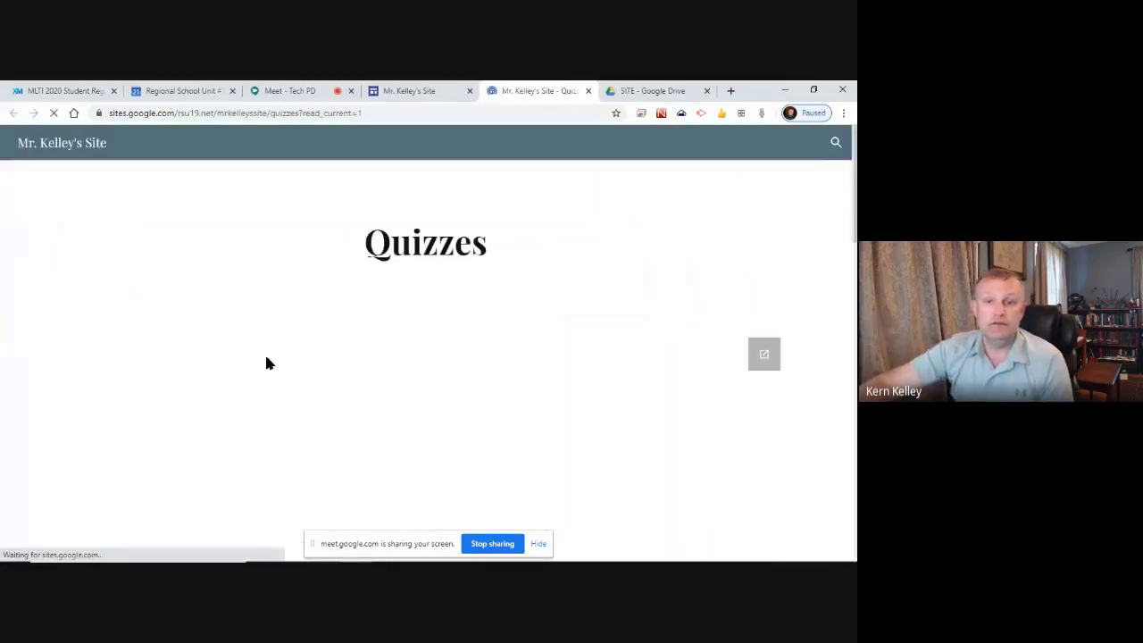
scroll(232, 304, "down", 2)
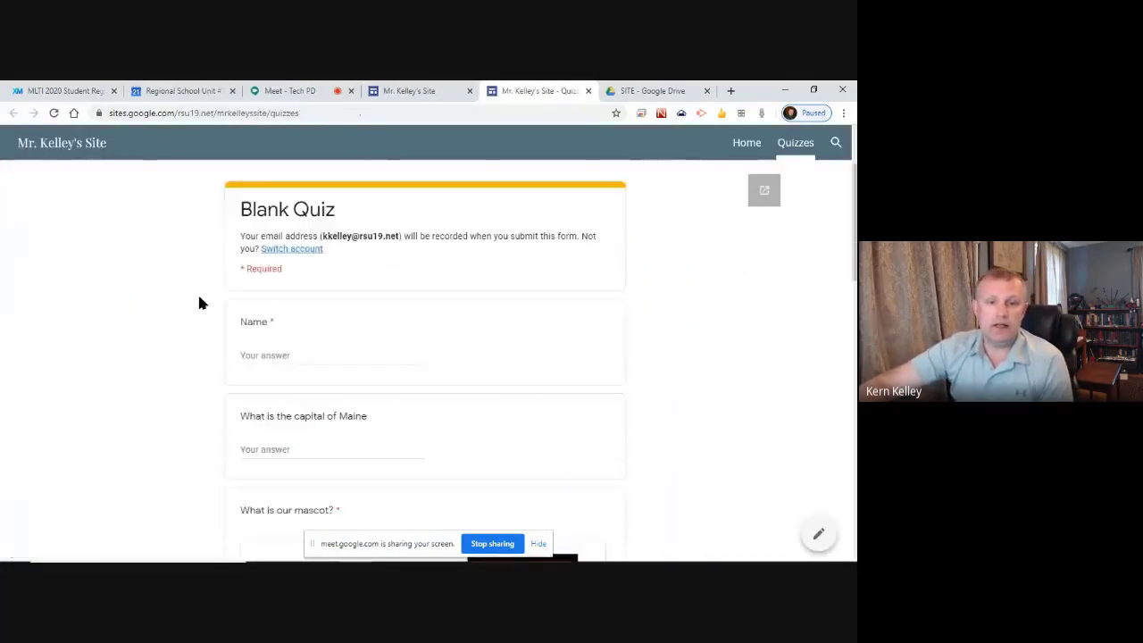
- Fill in the respondent's name on the published quiz and answer the capital of Maine question with "Augusta"
left_click(284, 330)
type("K")
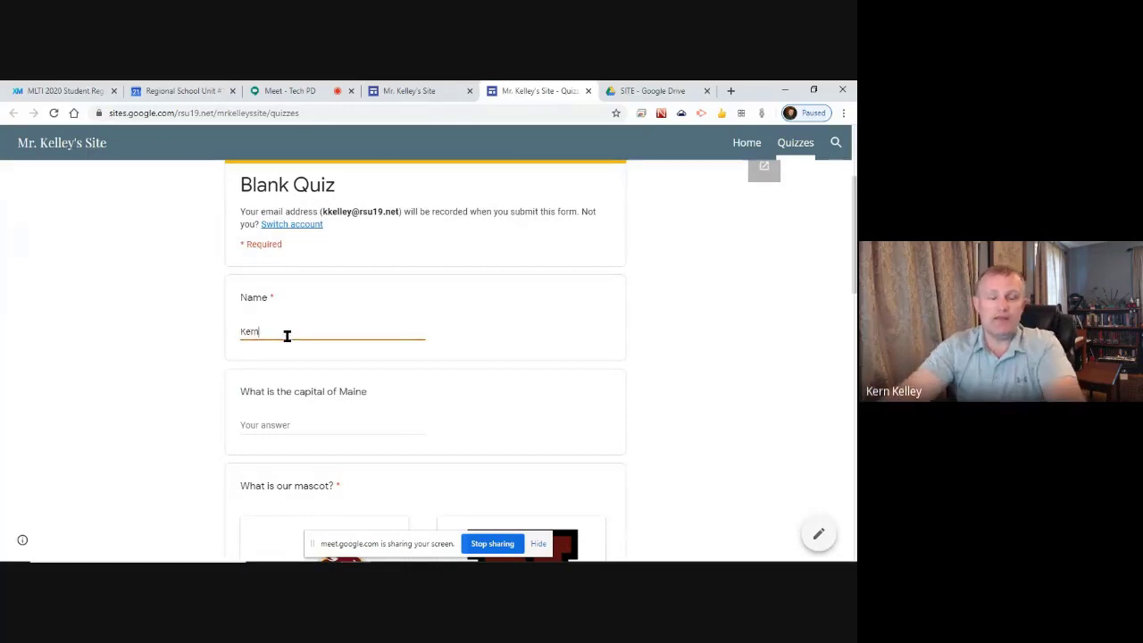
type("ern")
left_click(279, 482)
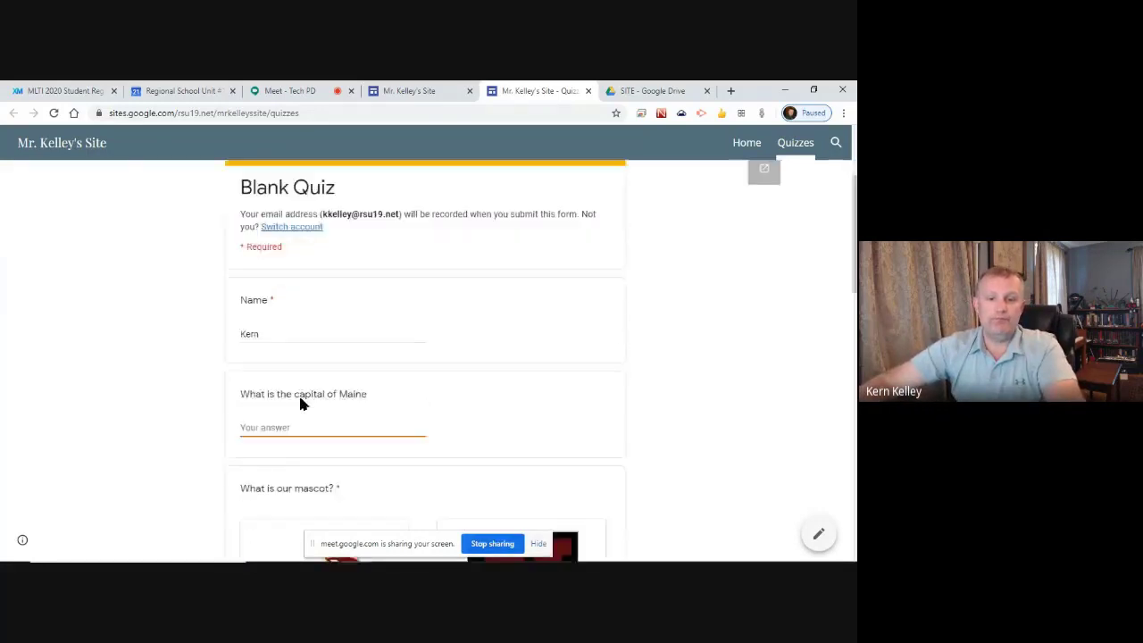
scroll(300, 404, "down", 2)
type("Augusta")
scroll(327, 359, "down", 3)
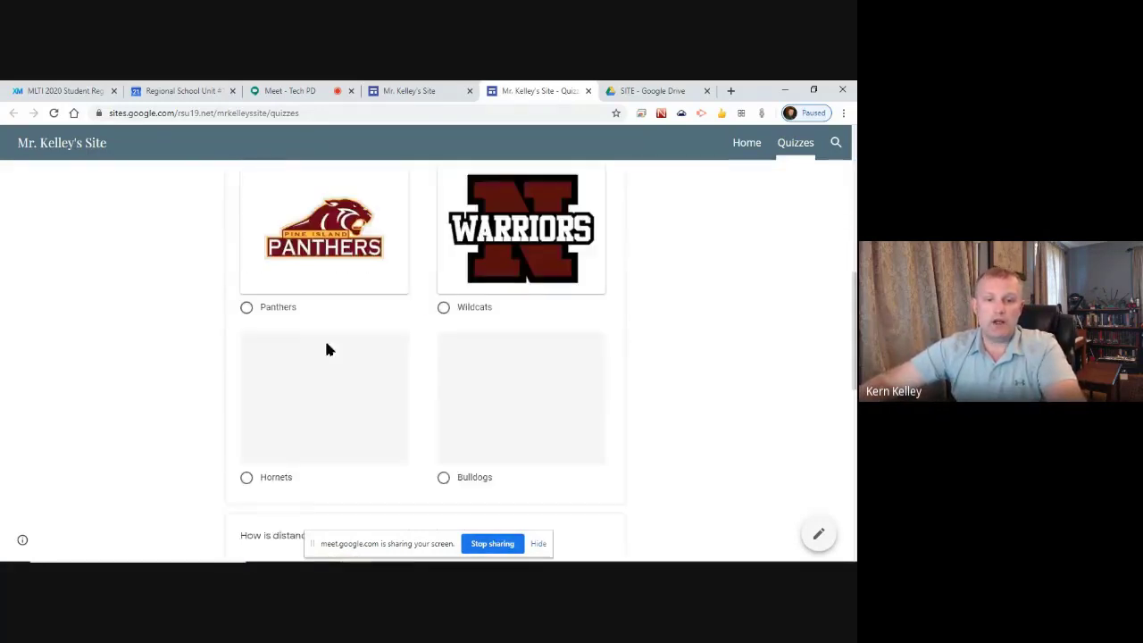
- Choose Wildcats as the mascot and Franklin under Counties of Maine, and submit the quiz
left_click(495, 256)
scroll(339, 335, "down", 4)
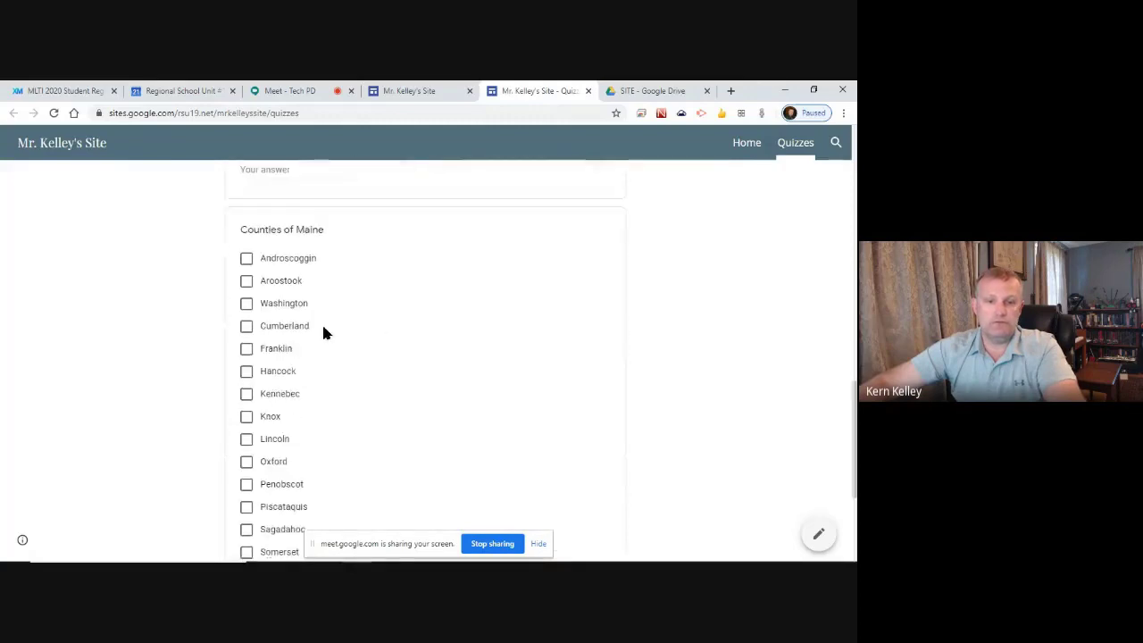
left_click(255, 354)
scroll(302, 382, "down", 3)
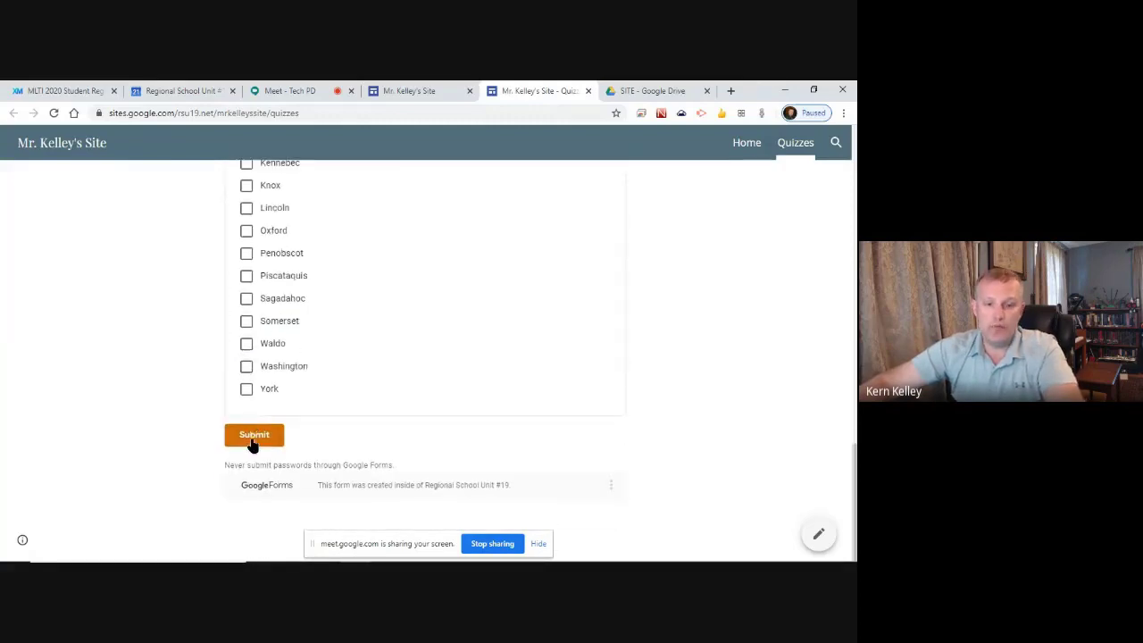
left_click(253, 435)
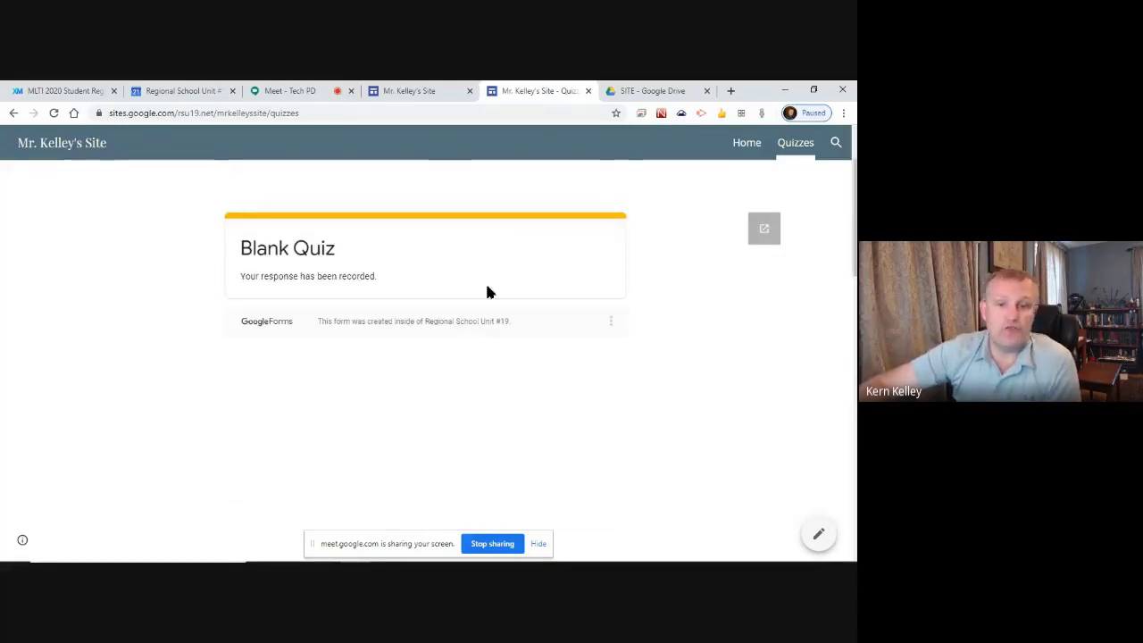
- Look over the published Quizzes page after the submission and close it to return to the site editor
scroll(495, 313, "up", 2)
scroll(484, 346, "down", 1)
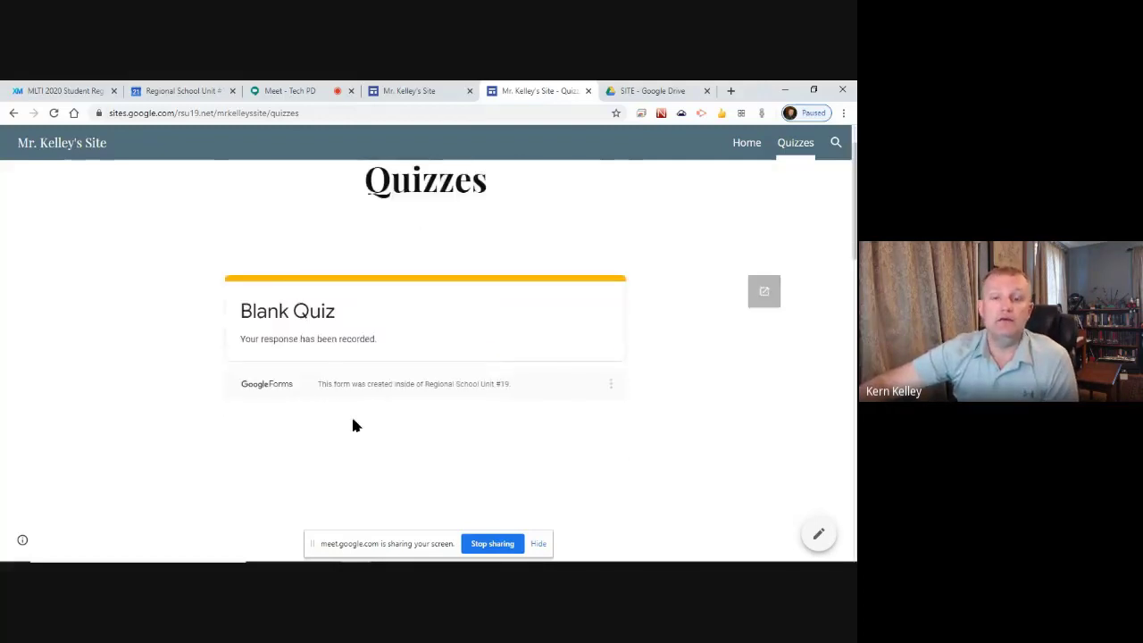
left_click(588, 90)
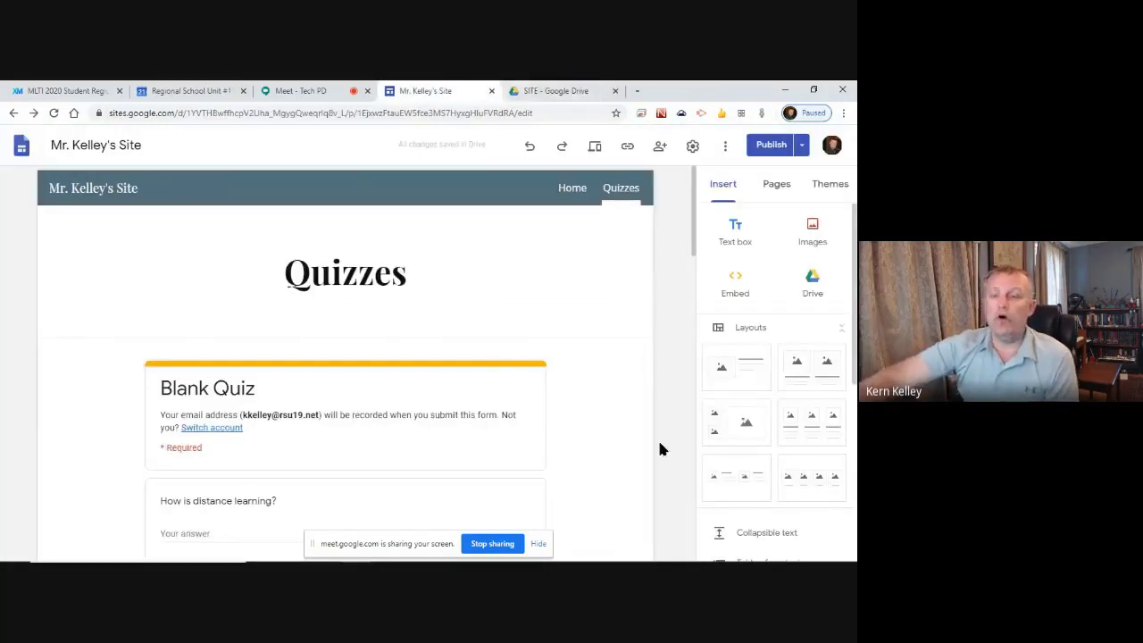
- Set the background of the section holding the embedded Blank Quiz to Emphasis 2
scroll(357, 431, "down", 2)
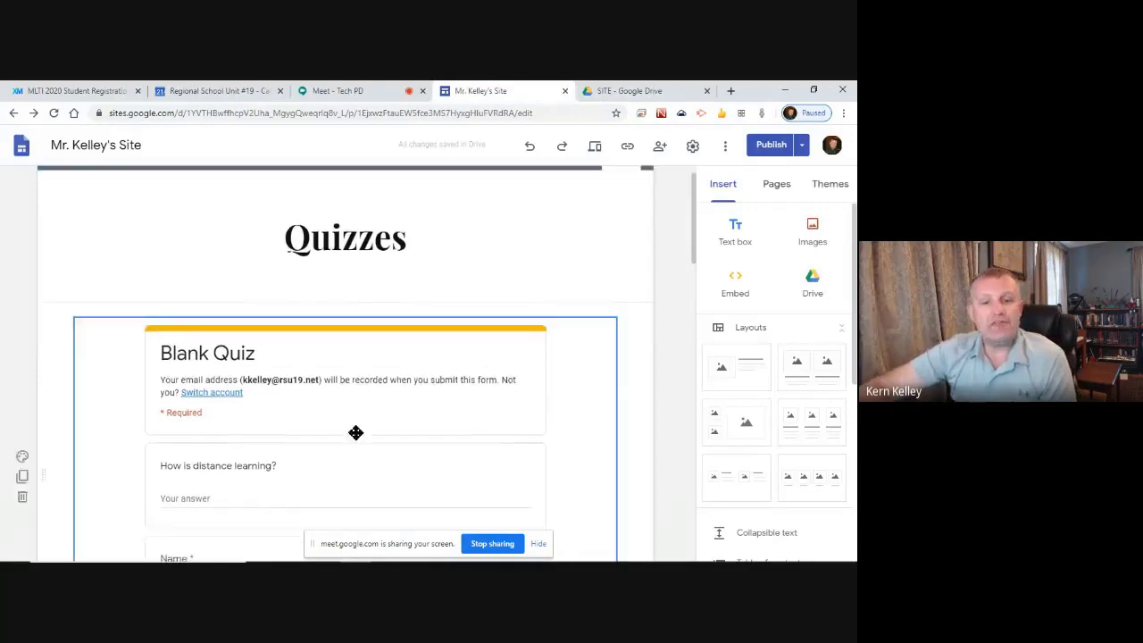
left_click(104, 344)
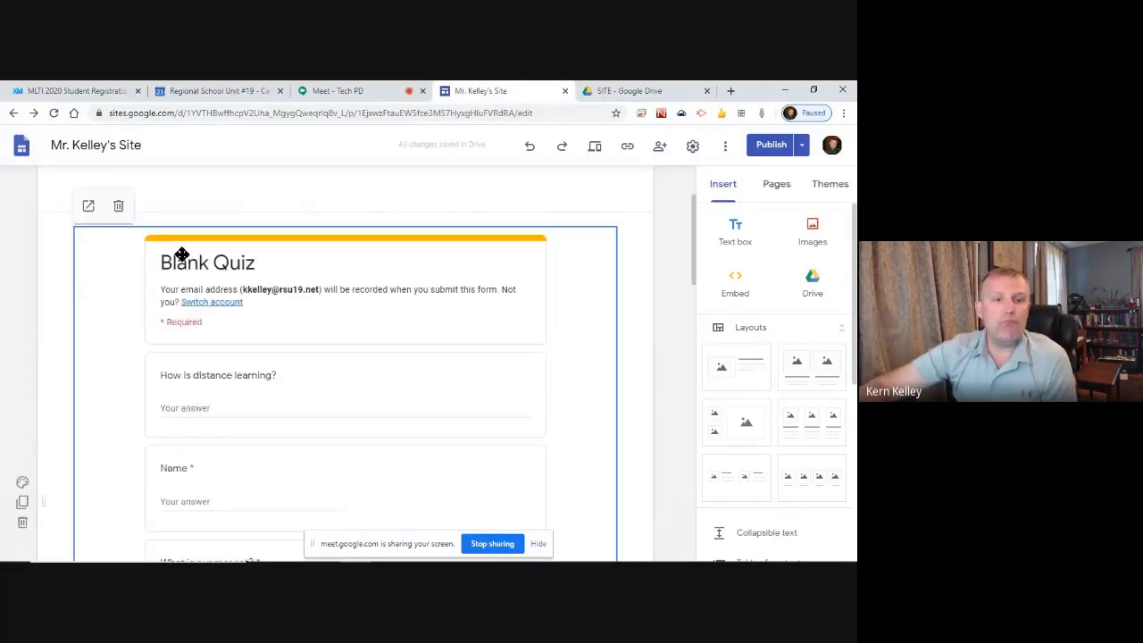
left_click(22, 481)
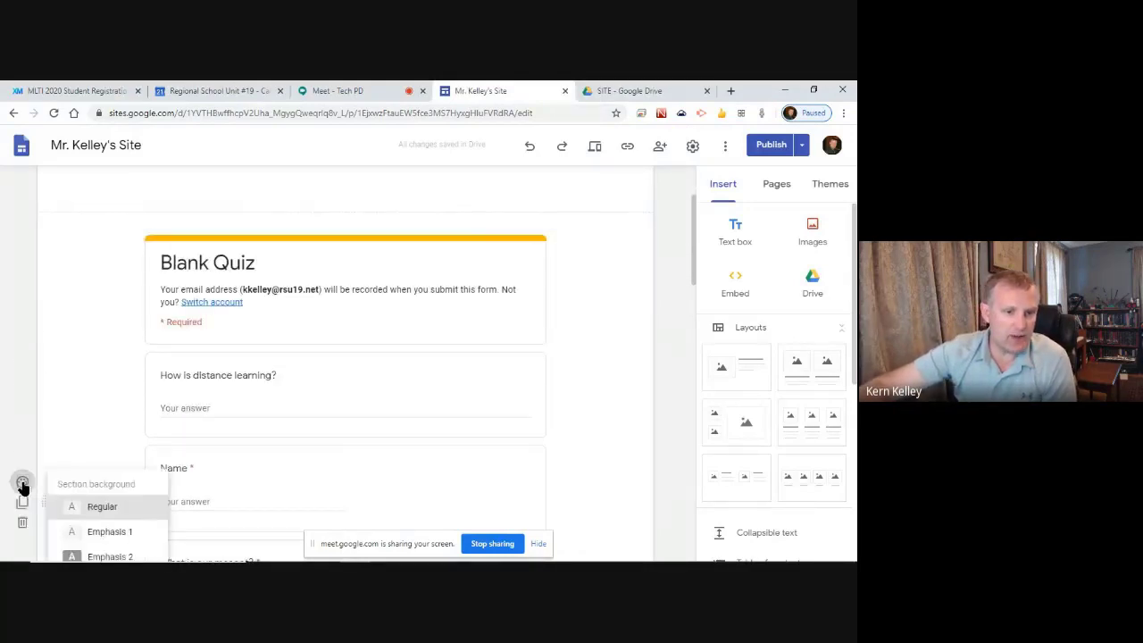
left_click(107, 547)
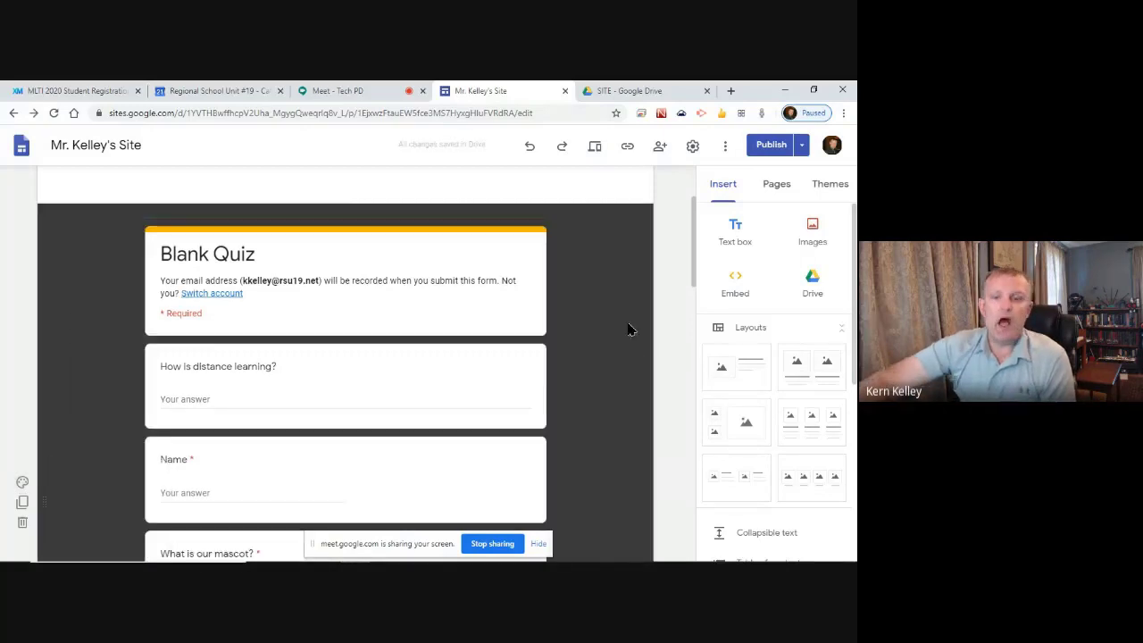
scroll(616, 321, "up", 2)
scroll(612, 291, "down", 3)
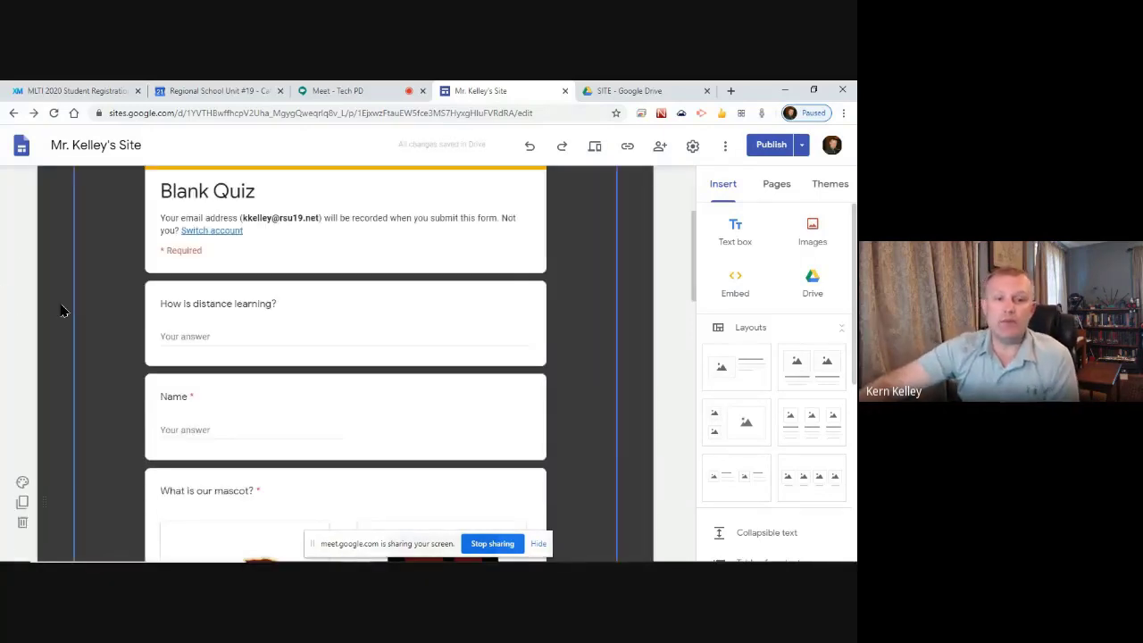
left_click(23, 482)
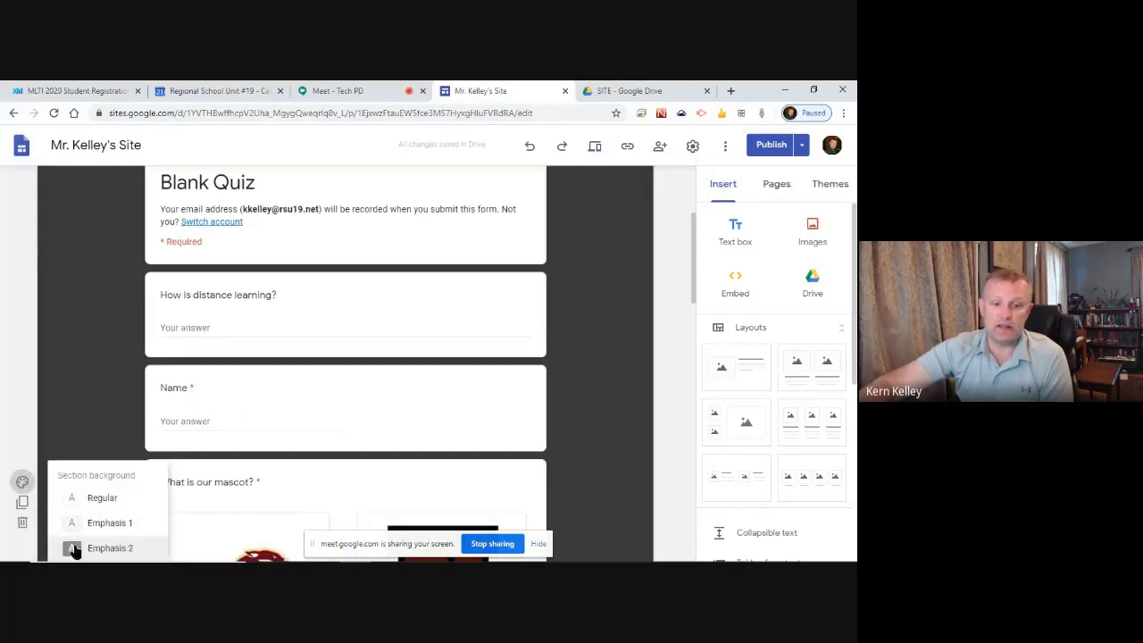
left_click(85, 323)
- Review the embedded quiz against its new section background and publish the restyled Quizzes page
scroll(496, 425, "up", 2)
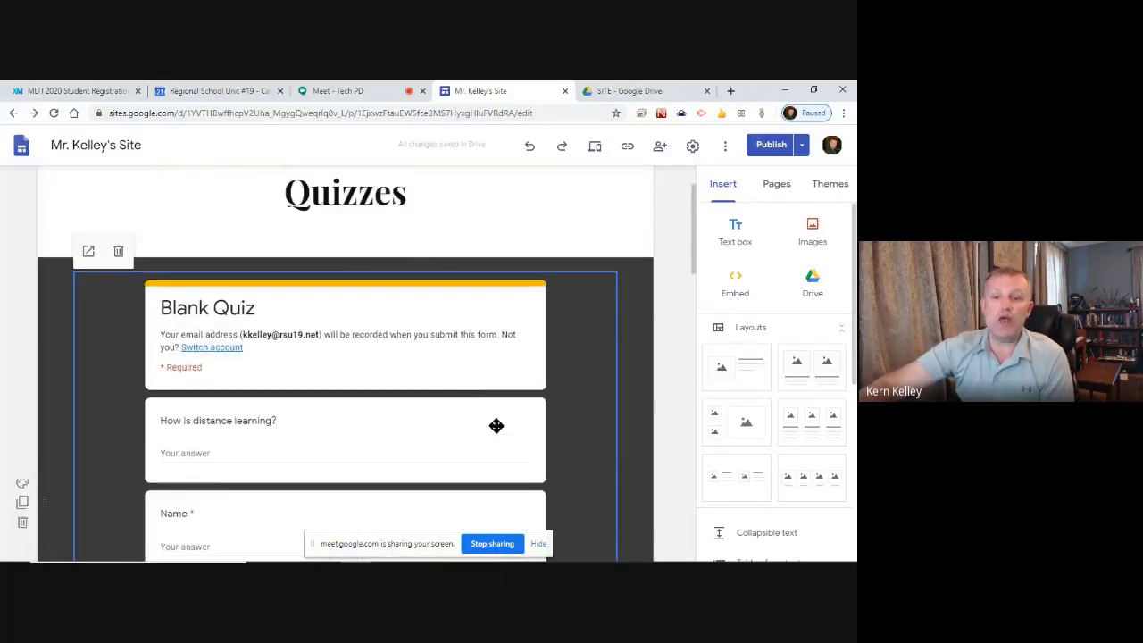
scroll(625, 304, "down", 1)
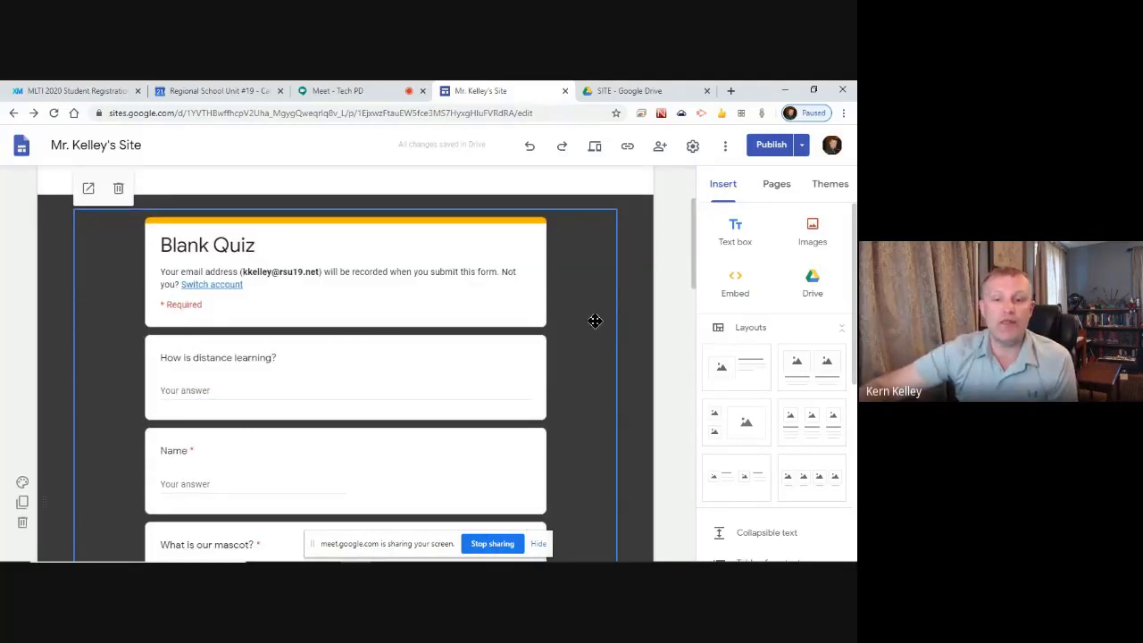
scroll(572, 344, "down", 2)
scroll(576, 346, "down", 3)
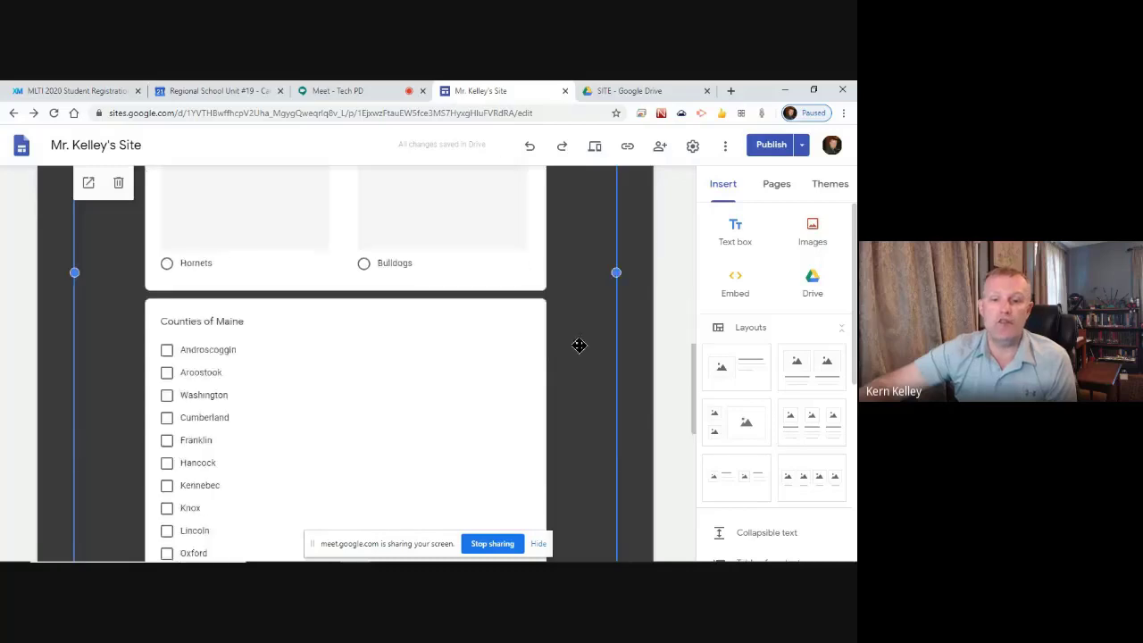
scroll(579, 344, "up", 10)
left_click(770, 142)
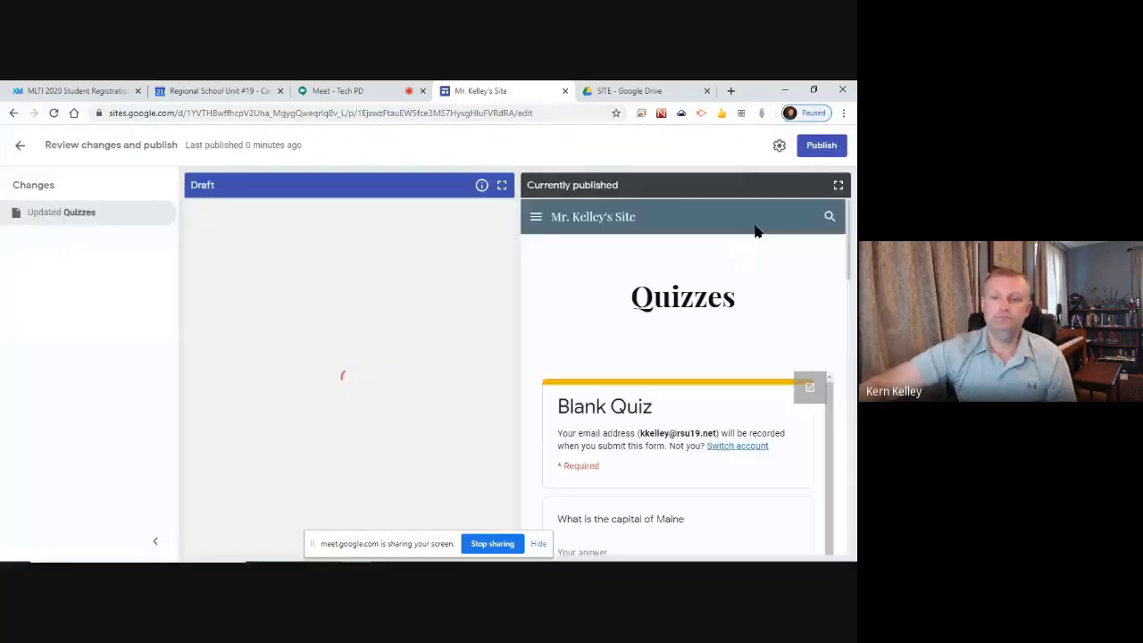
left_click(820, 145)
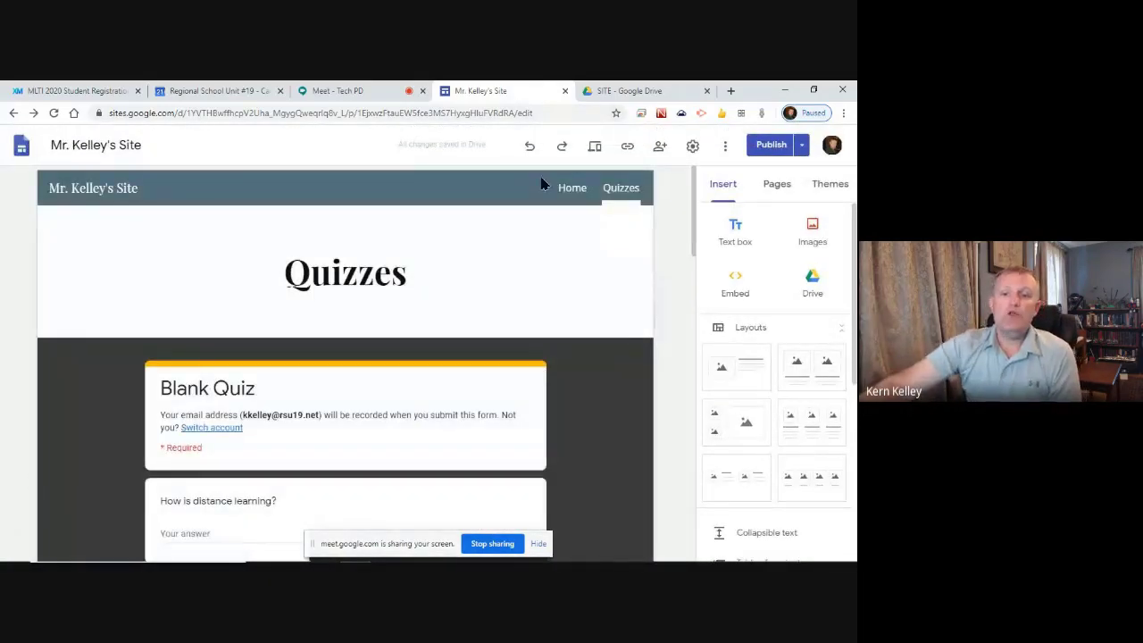
- Open the Home page in the editor and look through its sections down to the embedded slide presentation
left_click(569, 190)
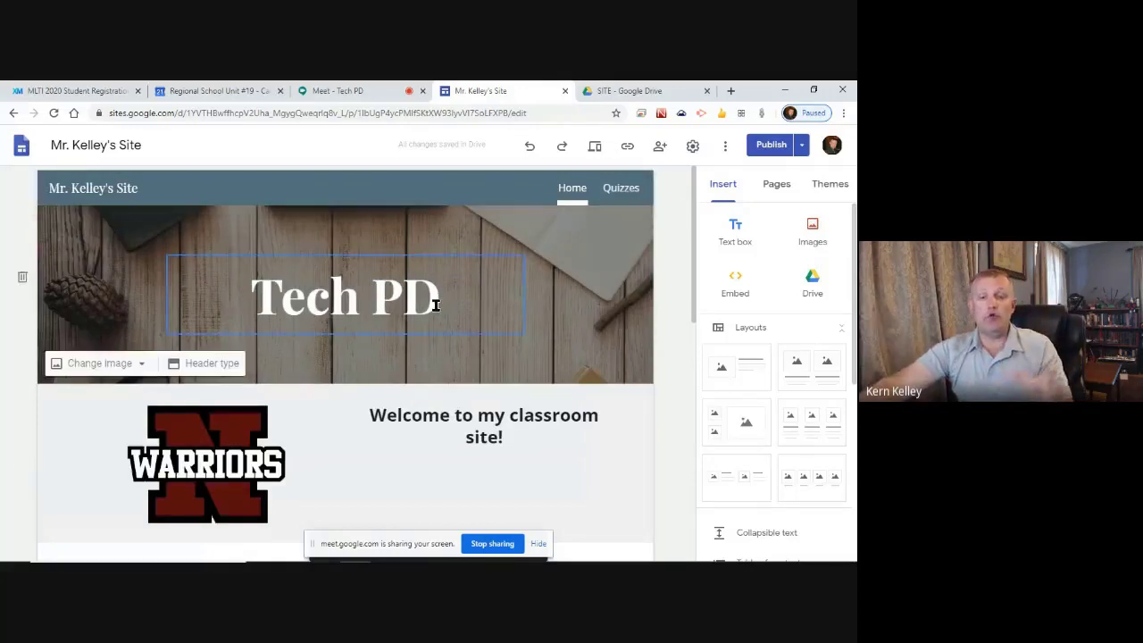
scroll(382, 370, "down", 10)
scroll(237, 311, "down", 2)
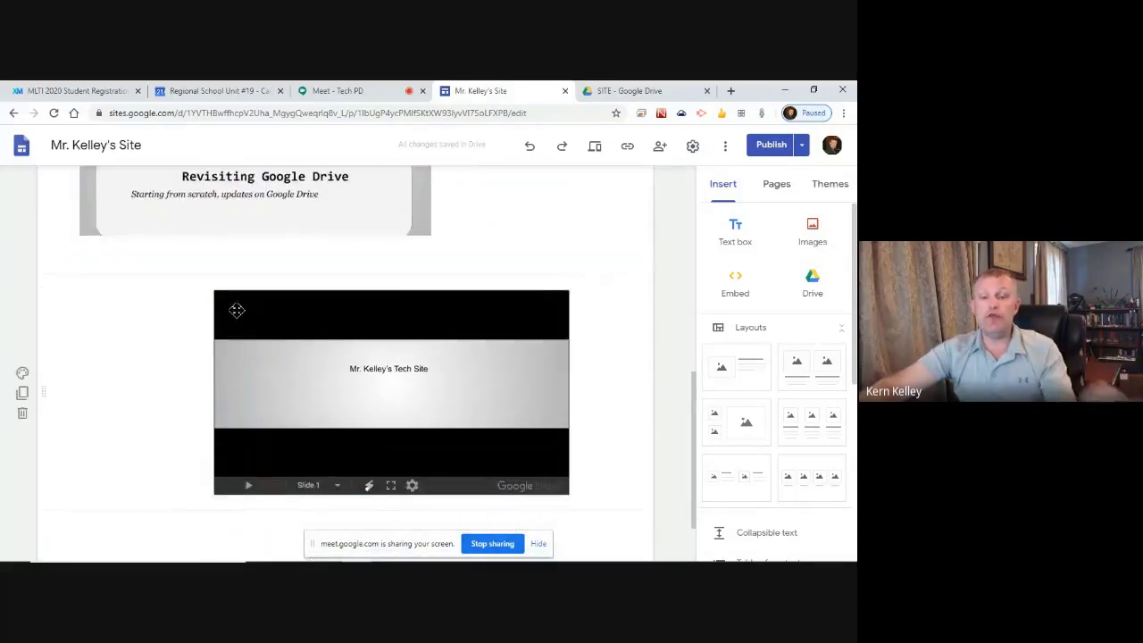
- Add a collapsible text block below the embedded slides with the heading "Title" and a line of placeholder text as its body
scroll(502, 342, "up", 2)
scroll(514, 329, "up", 10)
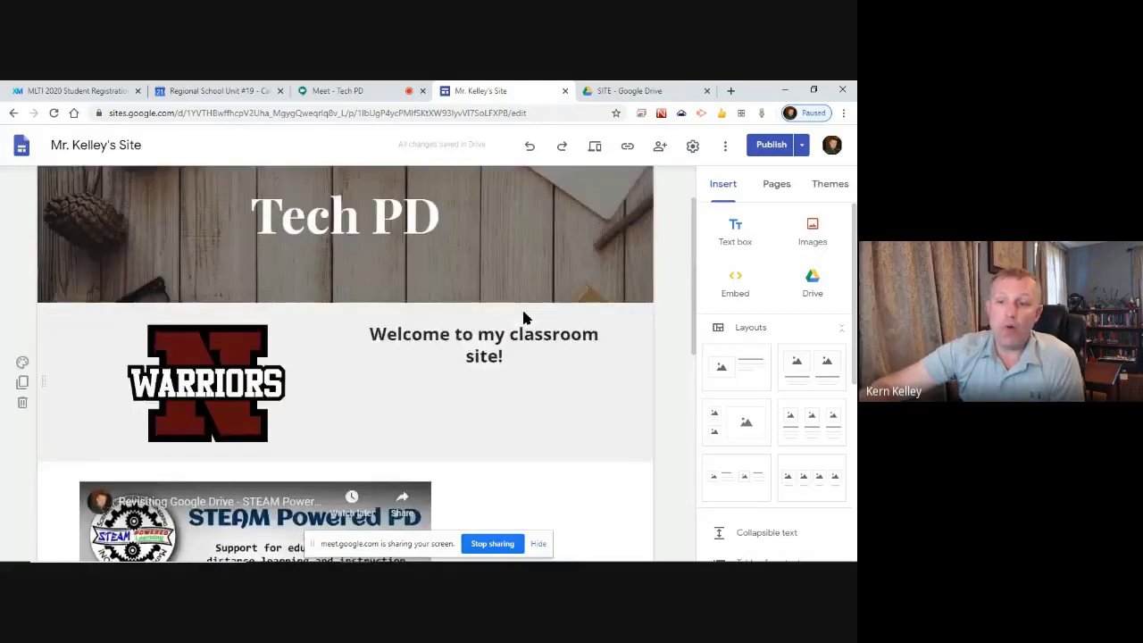
scroll(803, 259, "down", 4)
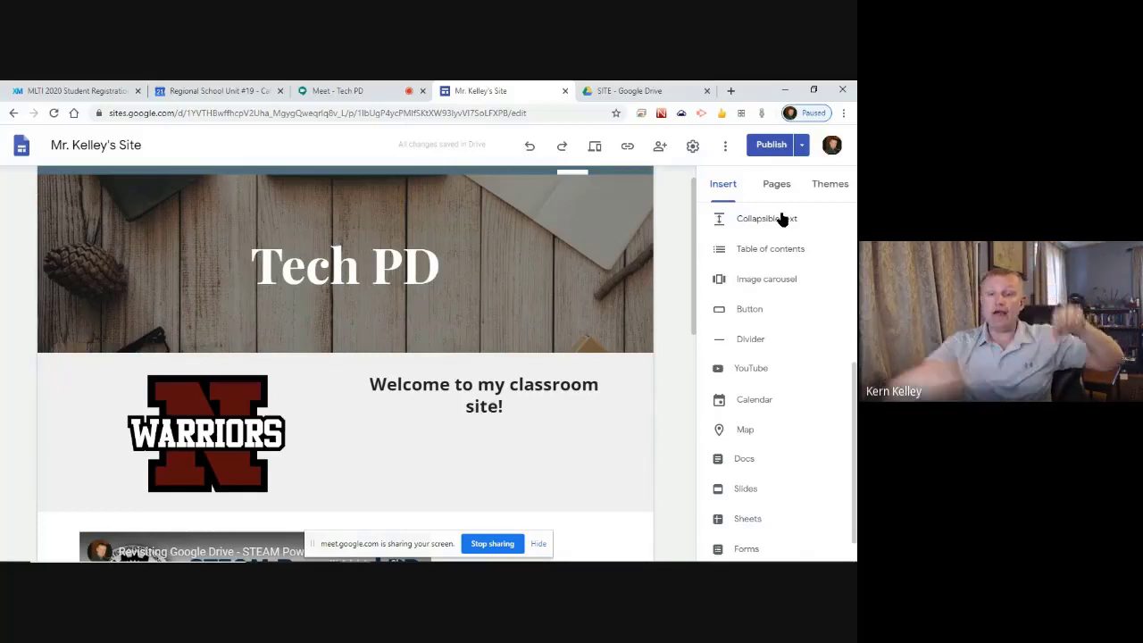
scroll(538, 366, "down", 8)
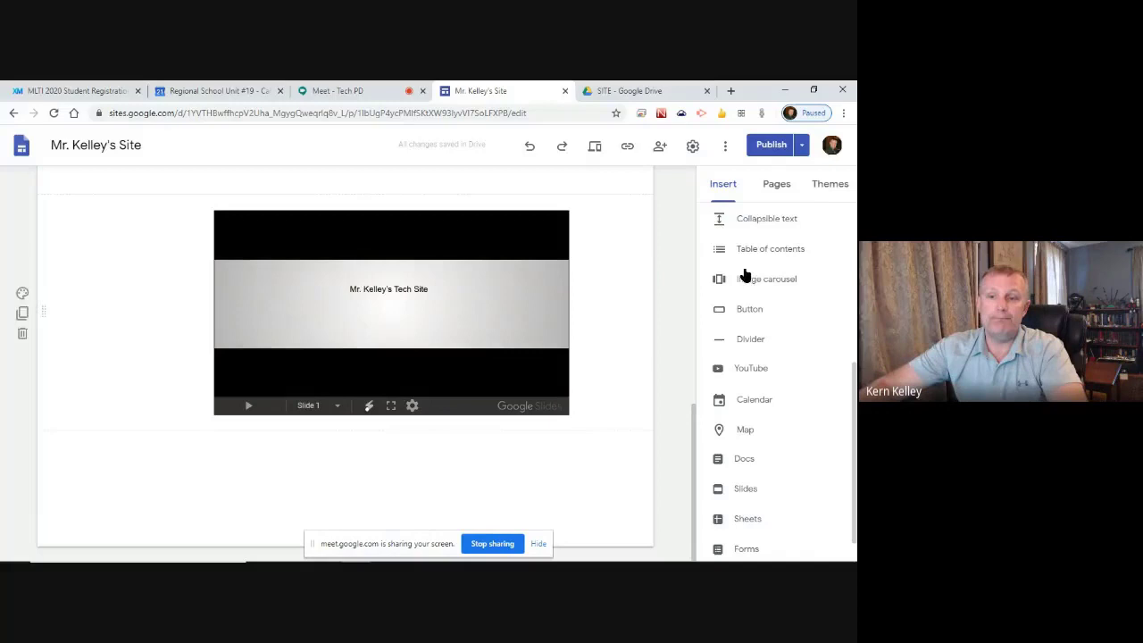
left_click(773, 218)
left_click(183, 361)
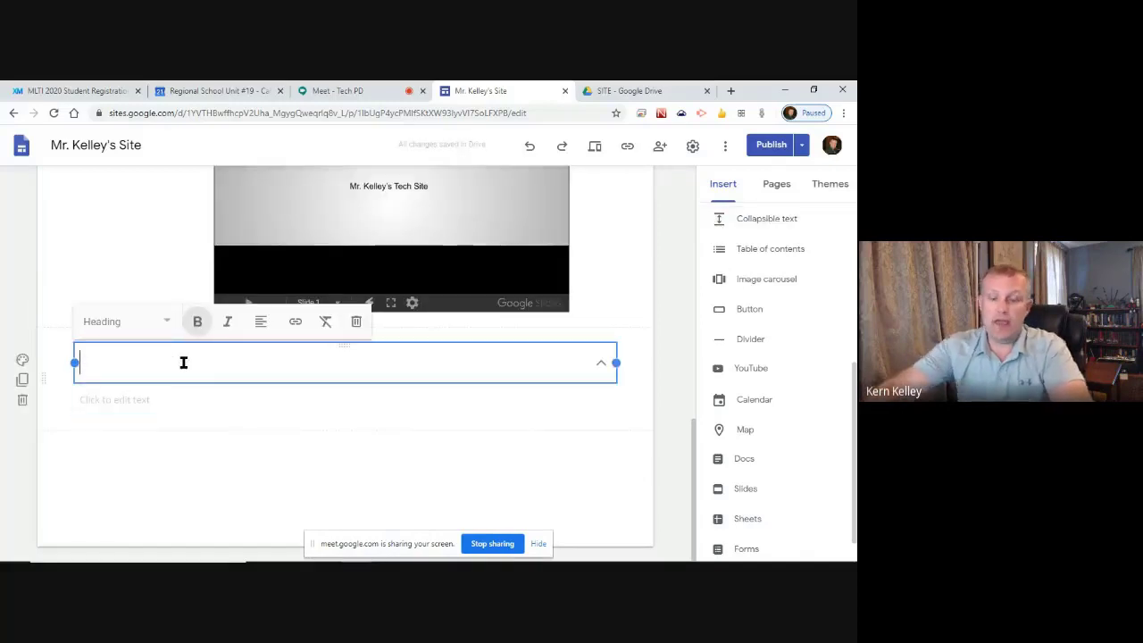
type("Title")
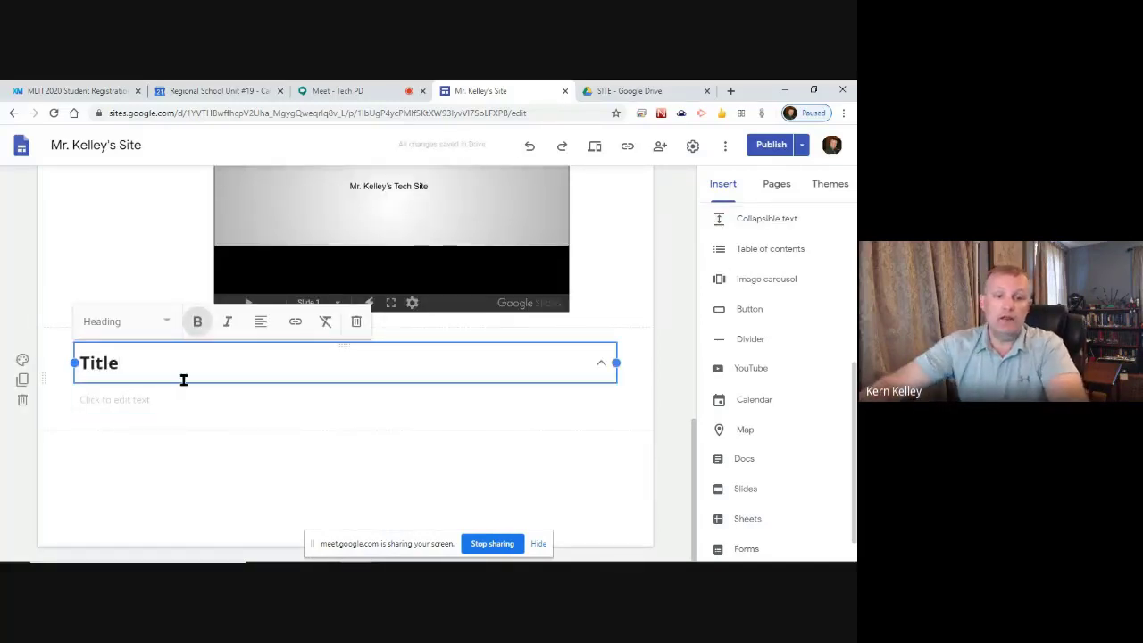
left_click(147, 406)
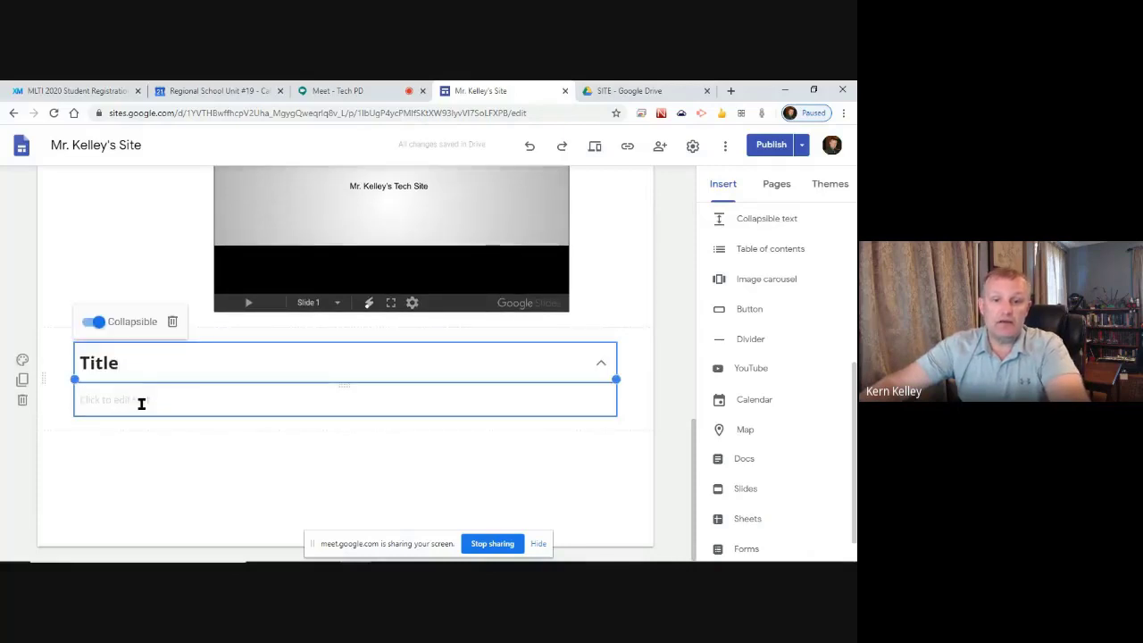
type("adsfadsf asdfas fads fasdfasldjbf akldsbjfalkdsf")
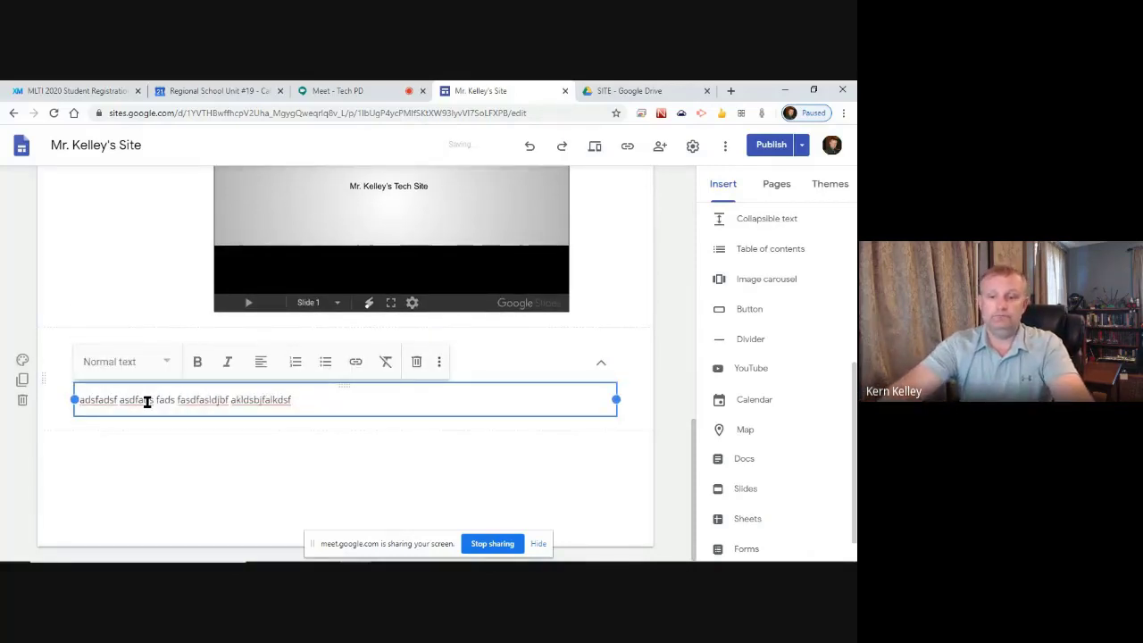
- Copy the placeholder line in the collapsible body and paste it about eleven times to make a long text
key("ctrl+a")
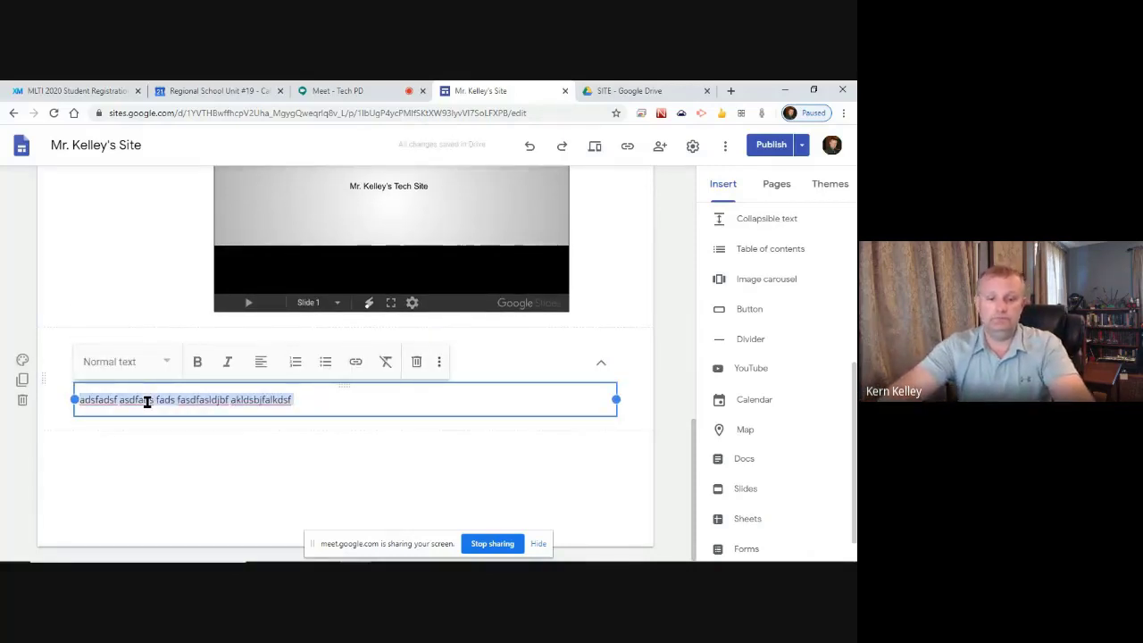
key("ctrl+c")
key("End")
key("ctrl+v")
key("ctrl+v")
key("ctrl+v")
key("ctrl+v")
key("ctrl+v")
key("ctrl+v")
key("ctrl+v")
key("ctrl+v")
key("ctrl+v")
key("ctrl+v")
key("ctrl+v")
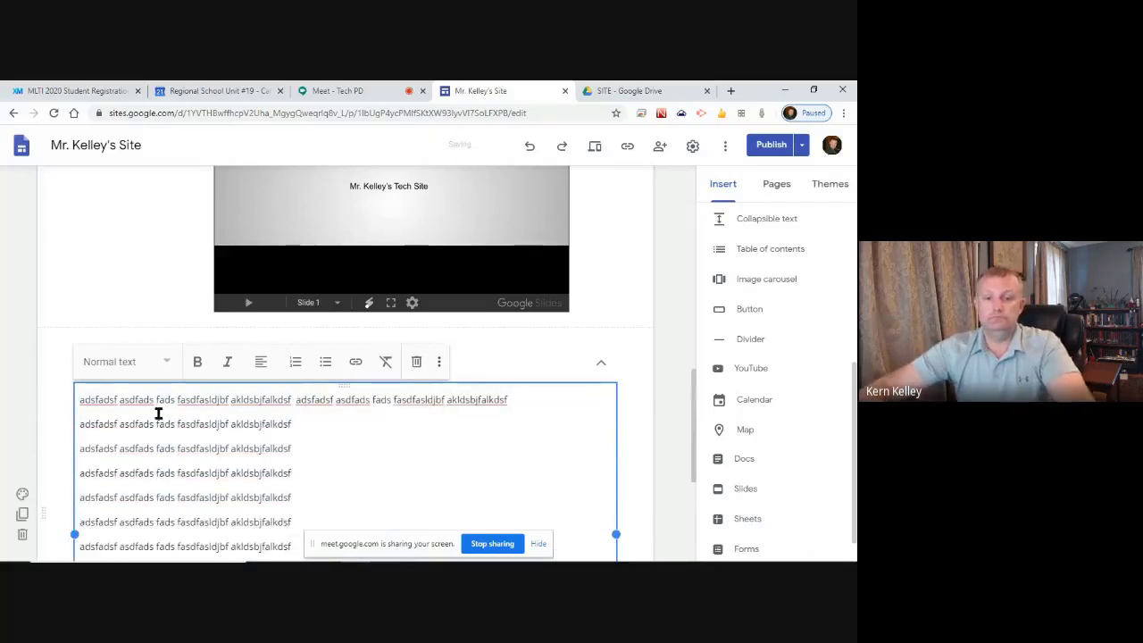
- Test expanding and collapsing the "Title" text block to check how its body text hides and shows
left_click(628, 336)
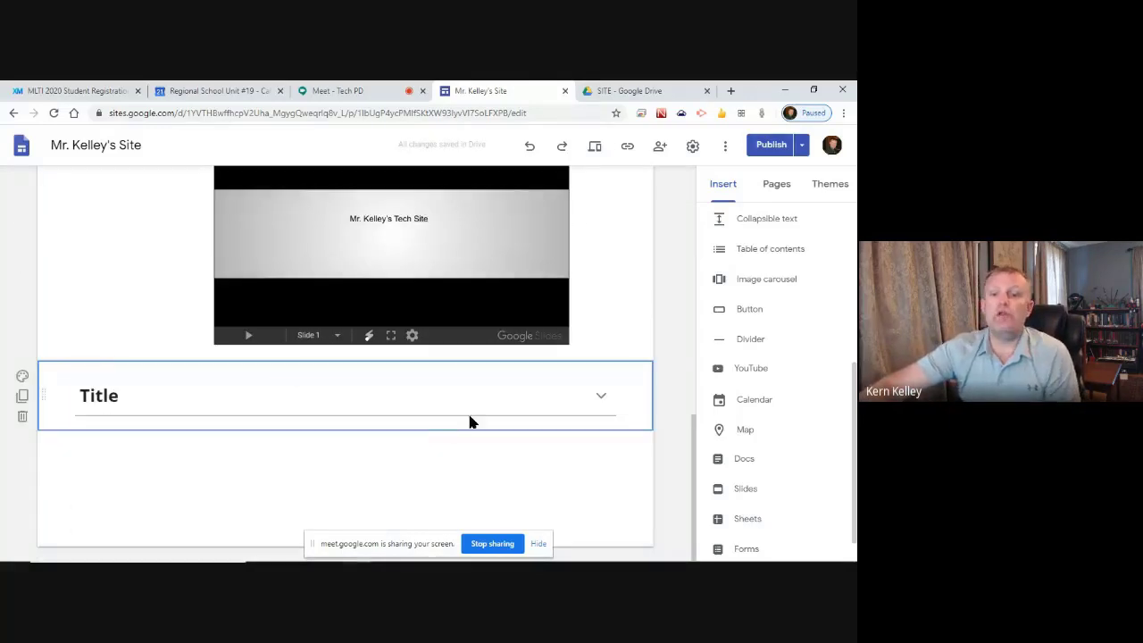
left_click(599, 396)
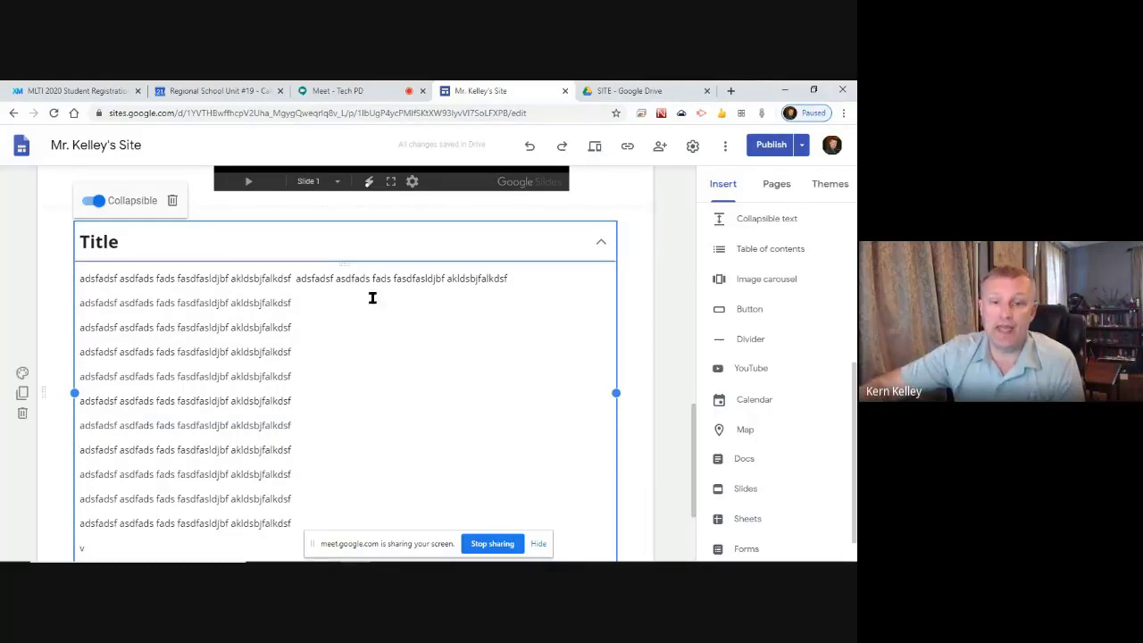
left_click(289, 331)
left_click(71, 346)
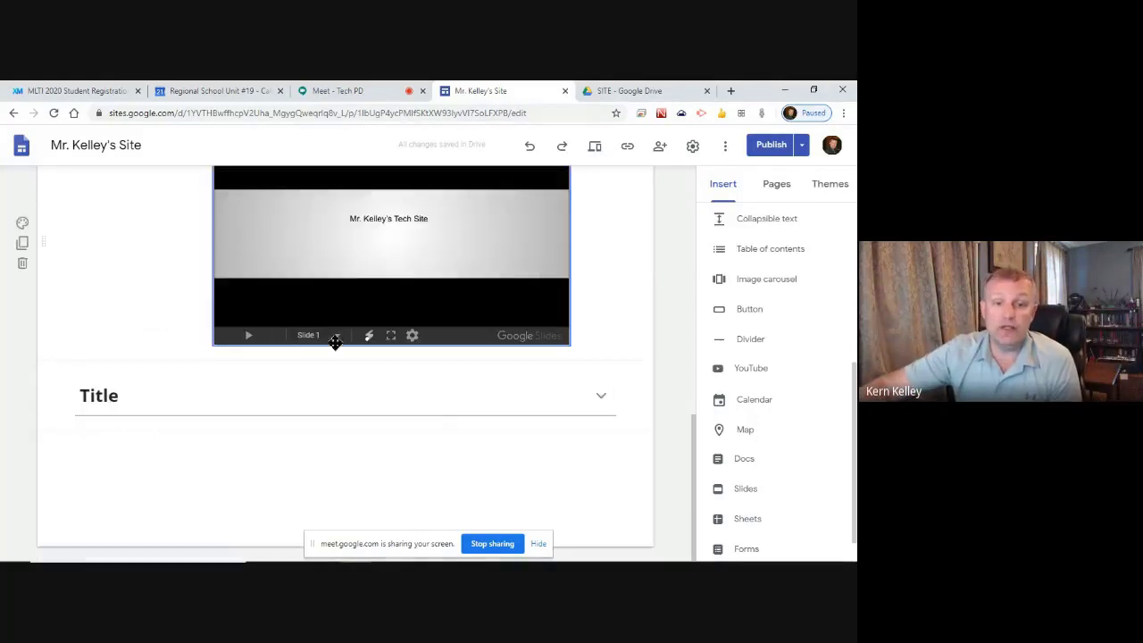
left_click(606, 398)
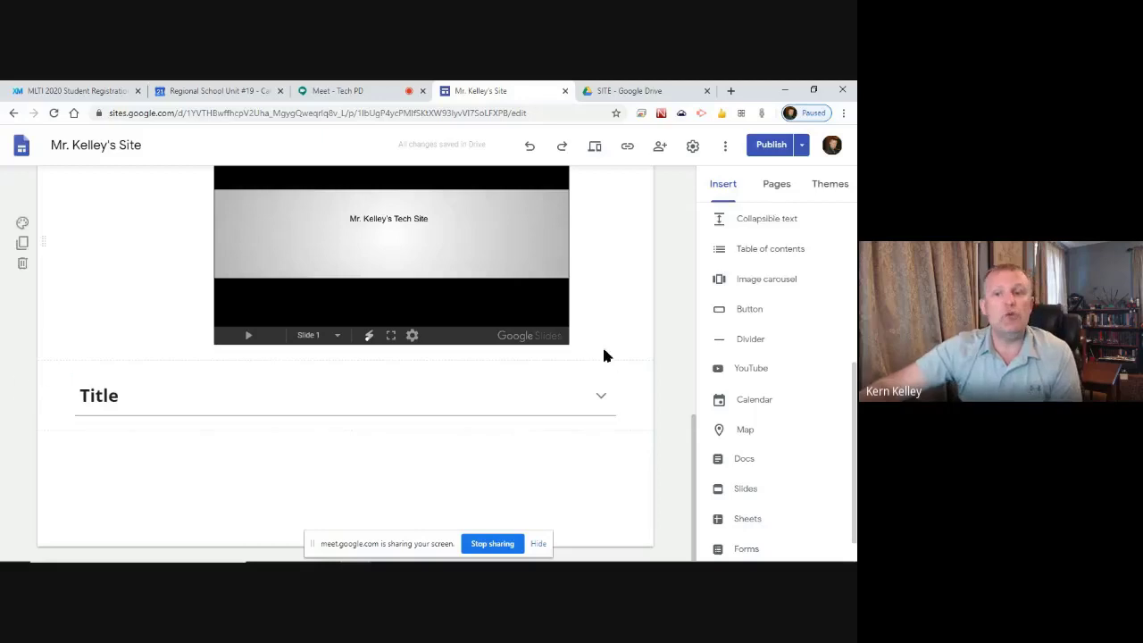
- Insert a divider below the logo and welcome text on the Home page
scroll(638, 312, "up", 10)
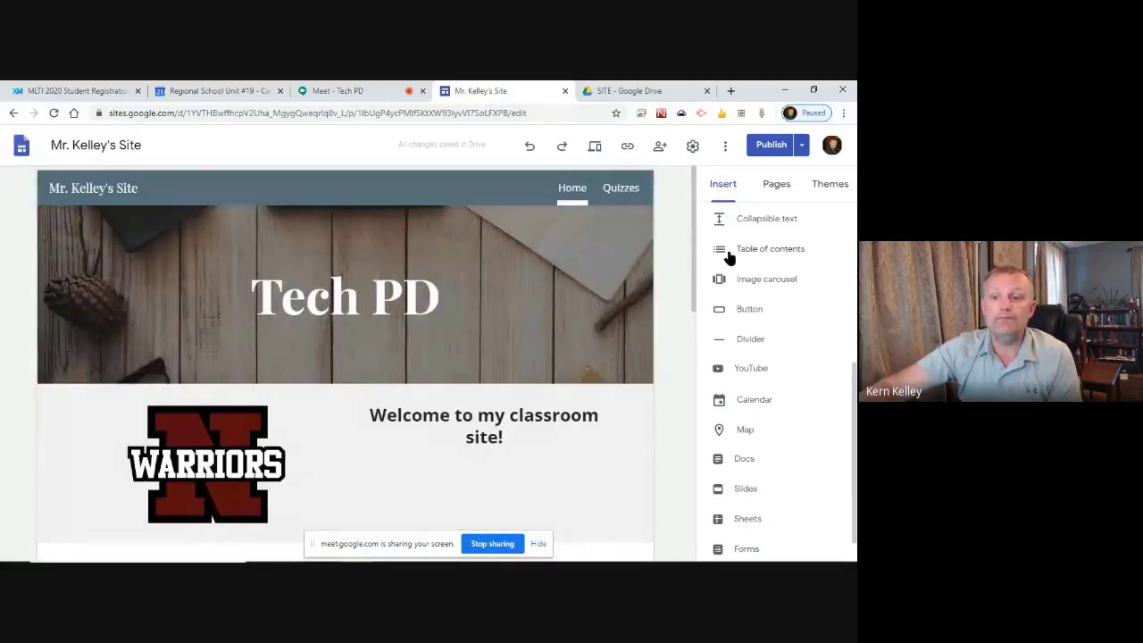
scroll(777, 227, "down", 1)
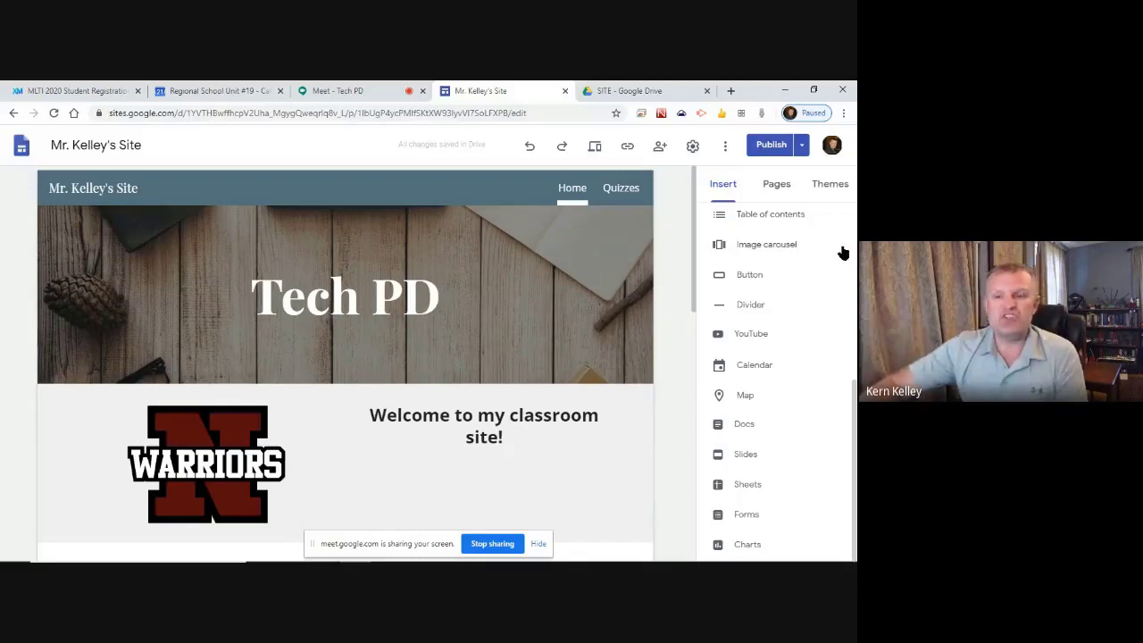
left_click(757, 303)
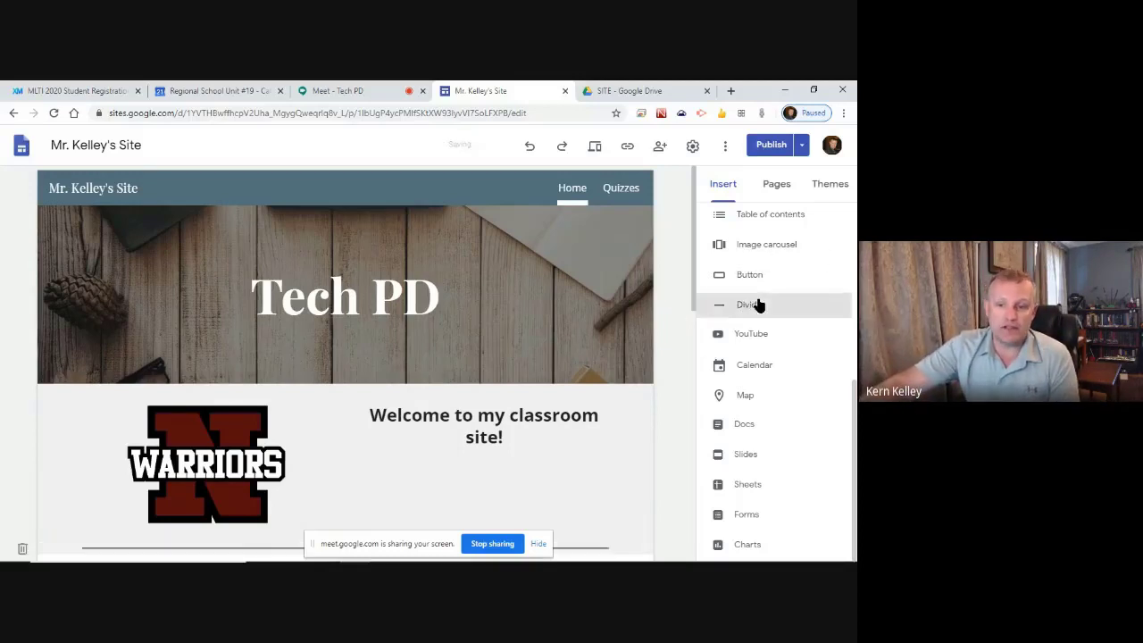
left_click(662, 310)
scroll(670, 272, "up", 2)
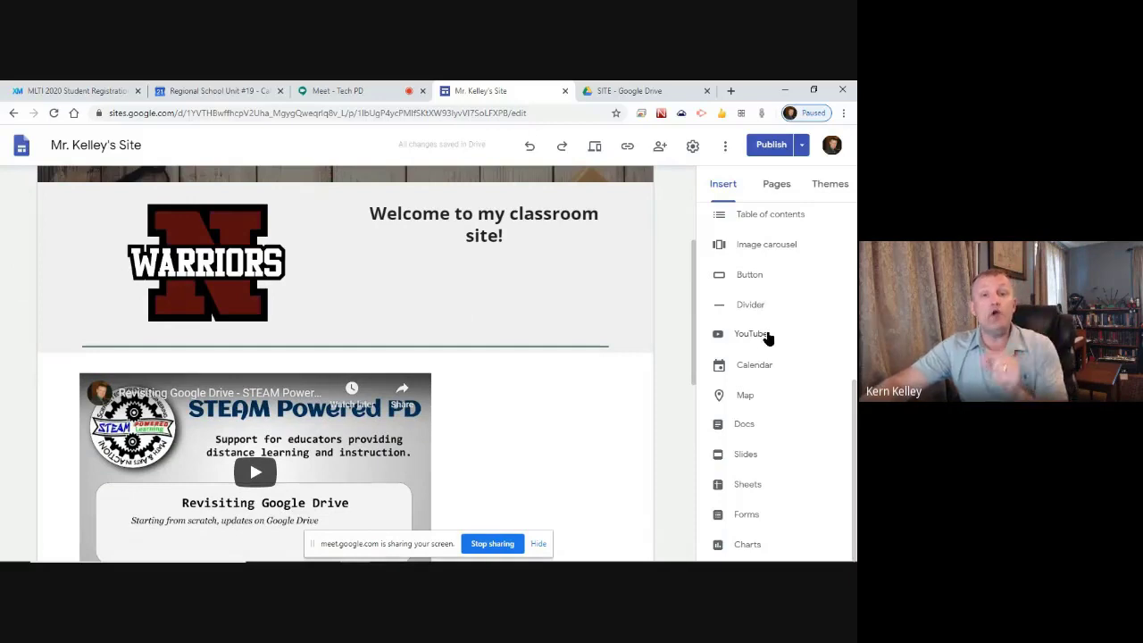
- Look at the YouTube video search dialog, close it without choosing a video, and look over the insertable elements
left_click(751, 333)
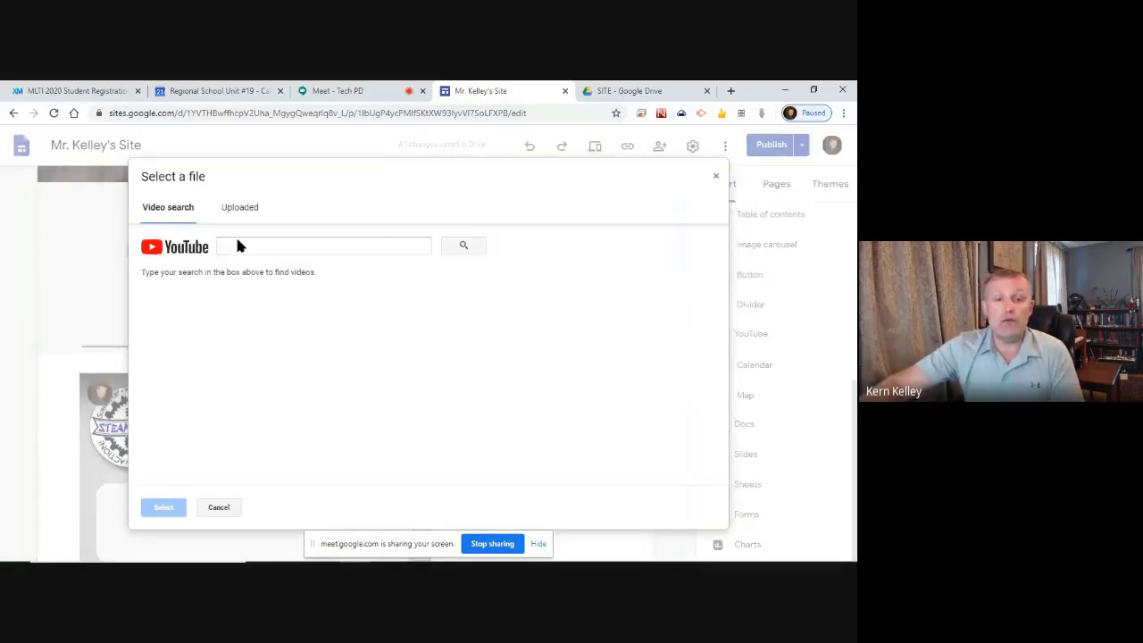
left_click(716, 176)
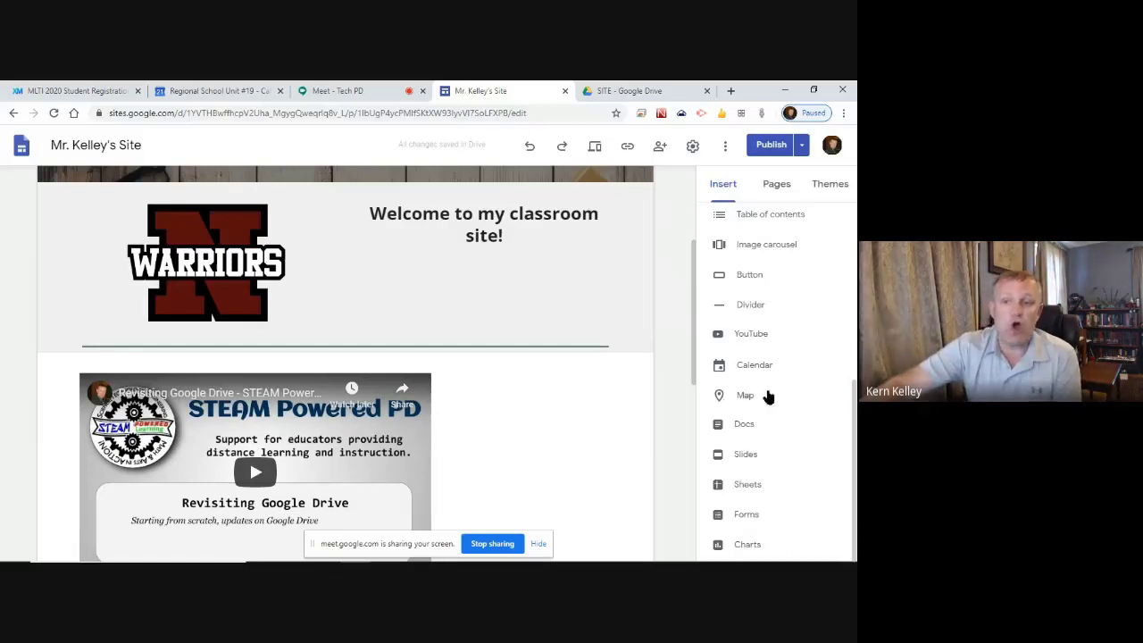
scroll(759, 429, "up", 3)
scroll(773, 411, "down", 3)
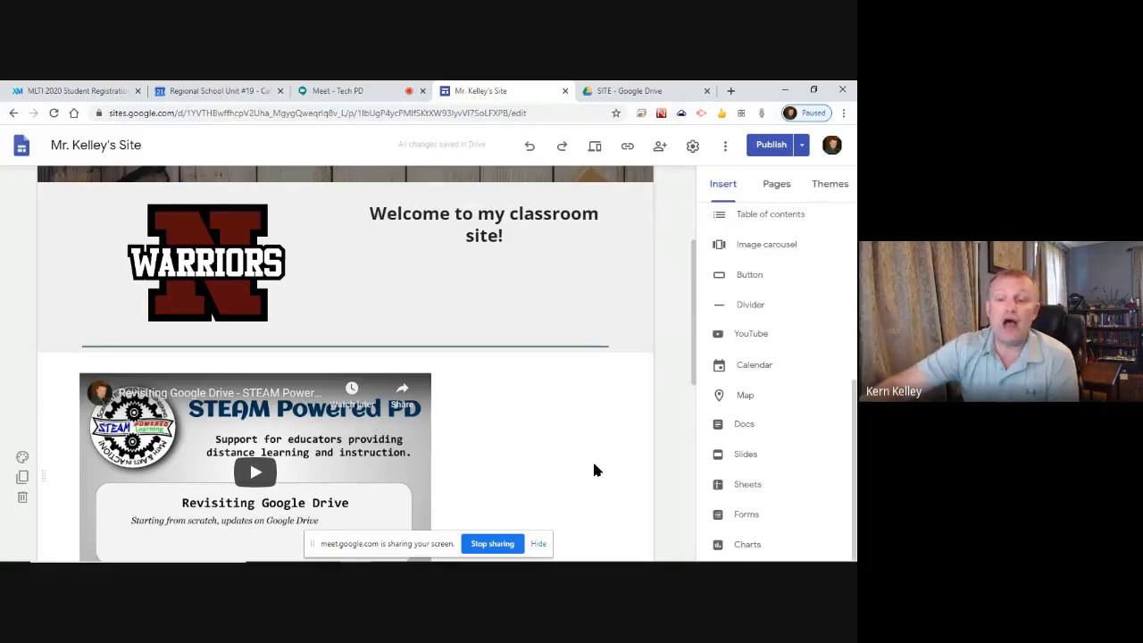
scroll(773, 449, "up", 5)
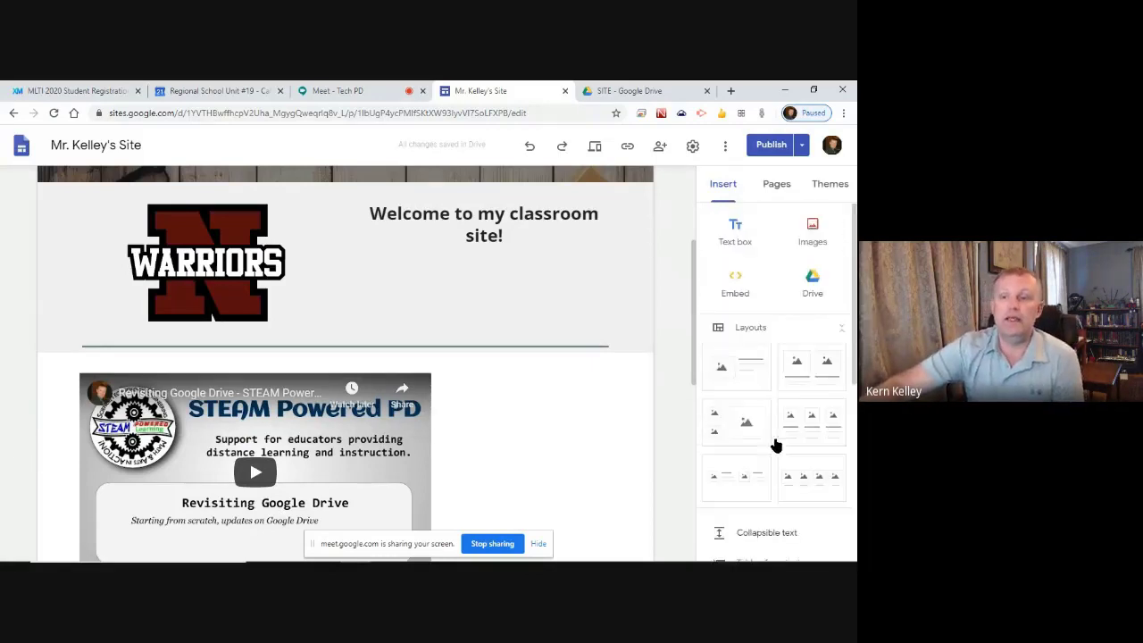
left_click(594, 390)
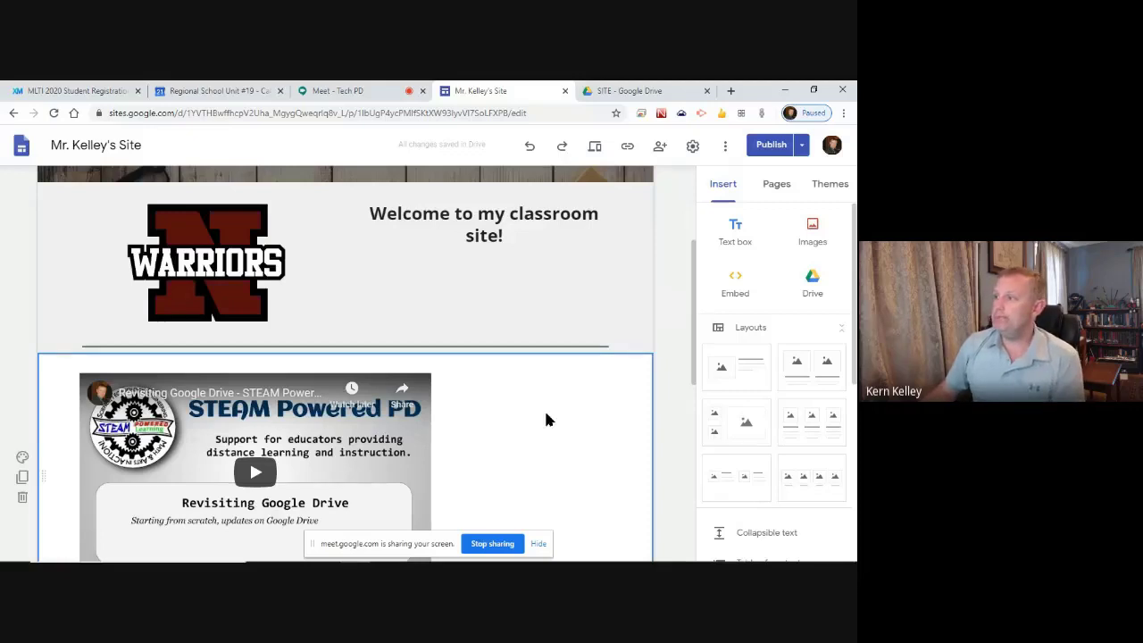
- Review the site settings for navigation, brand images, viewer tools, analytics and announcement banner, and close them without changes
left_click(693, 147)
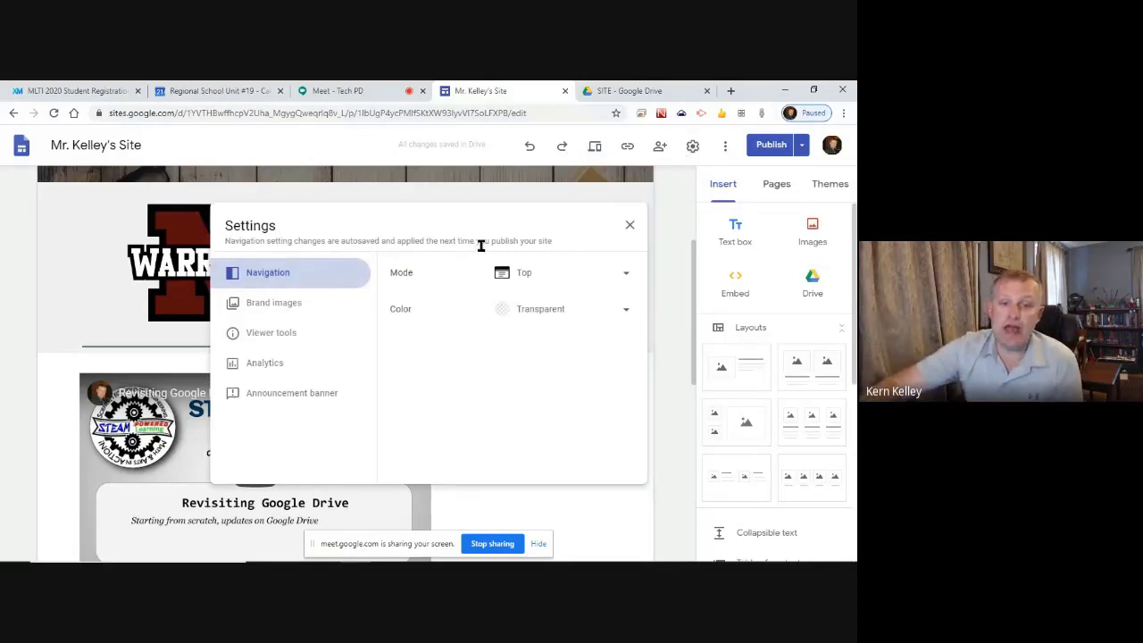
left_click(282, 307)
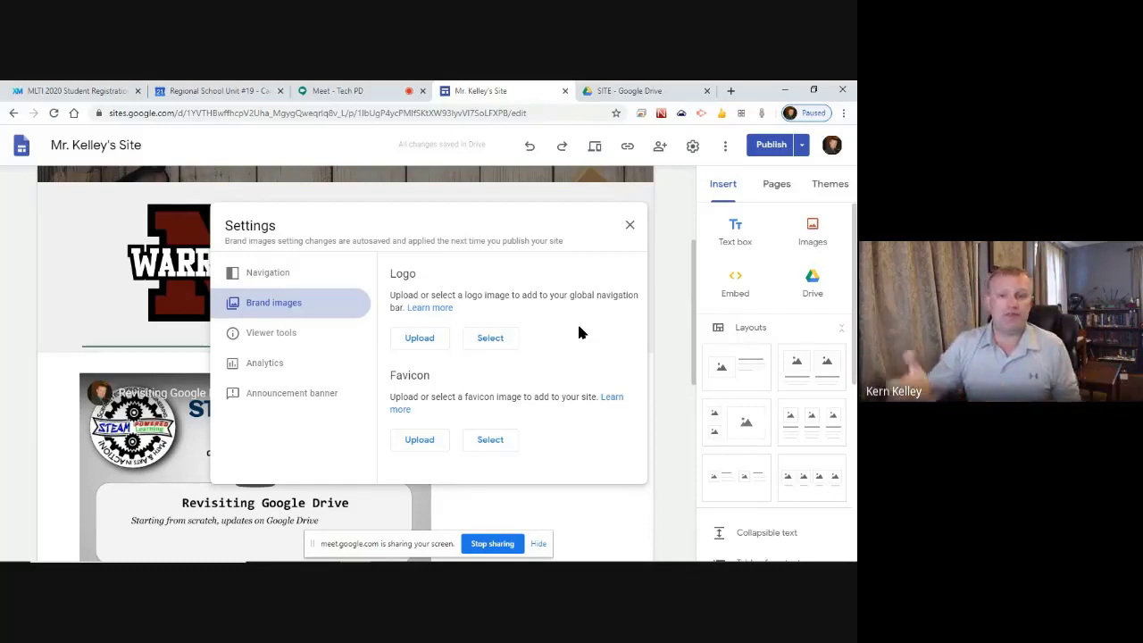
left_click_drag(389, 373, 430, 375)
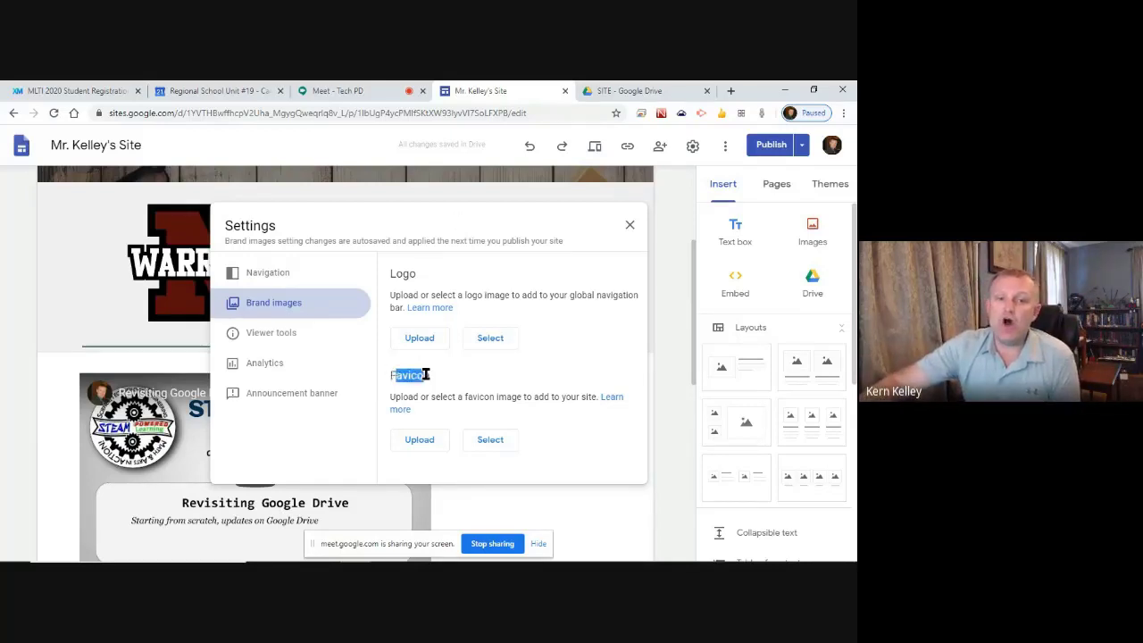
left_click(483, 379)
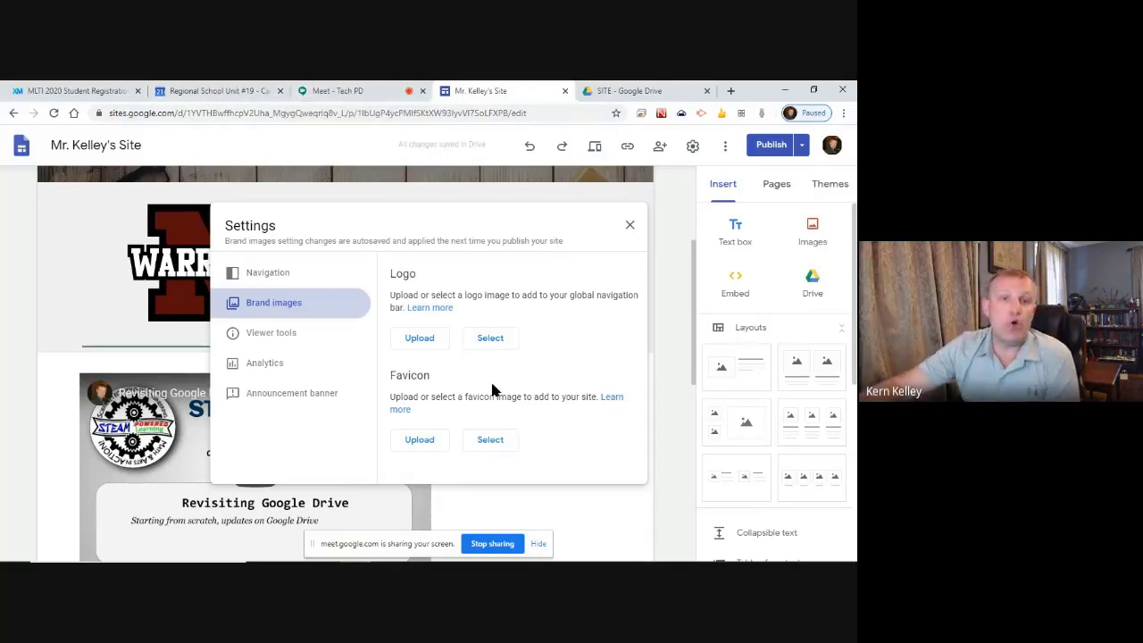
left_click(280, 333)
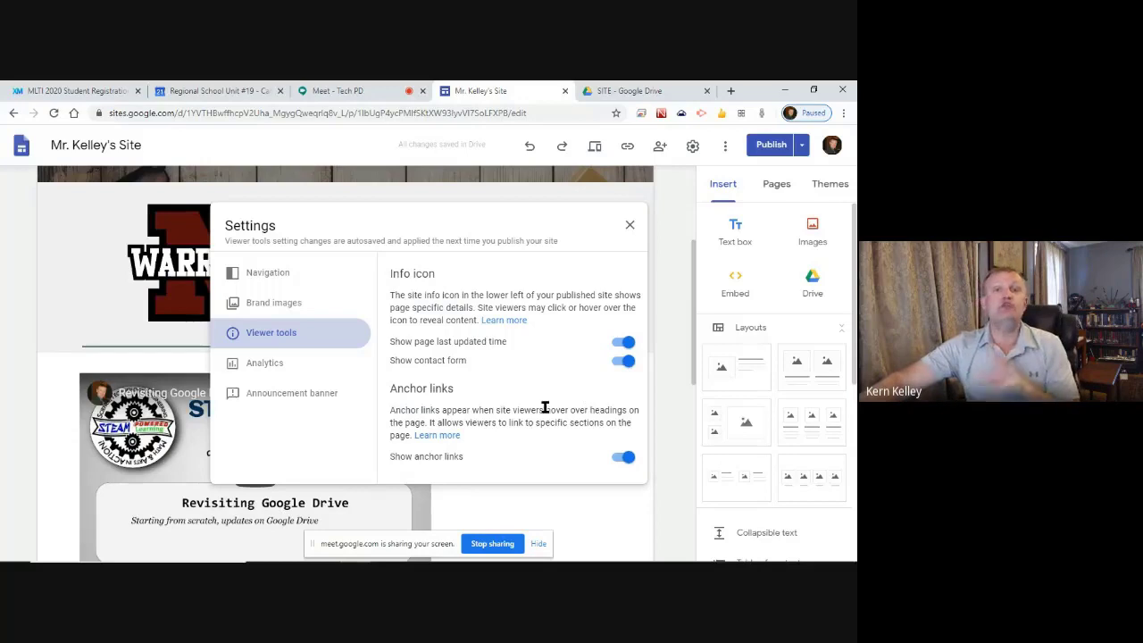
left_click(278, 364)
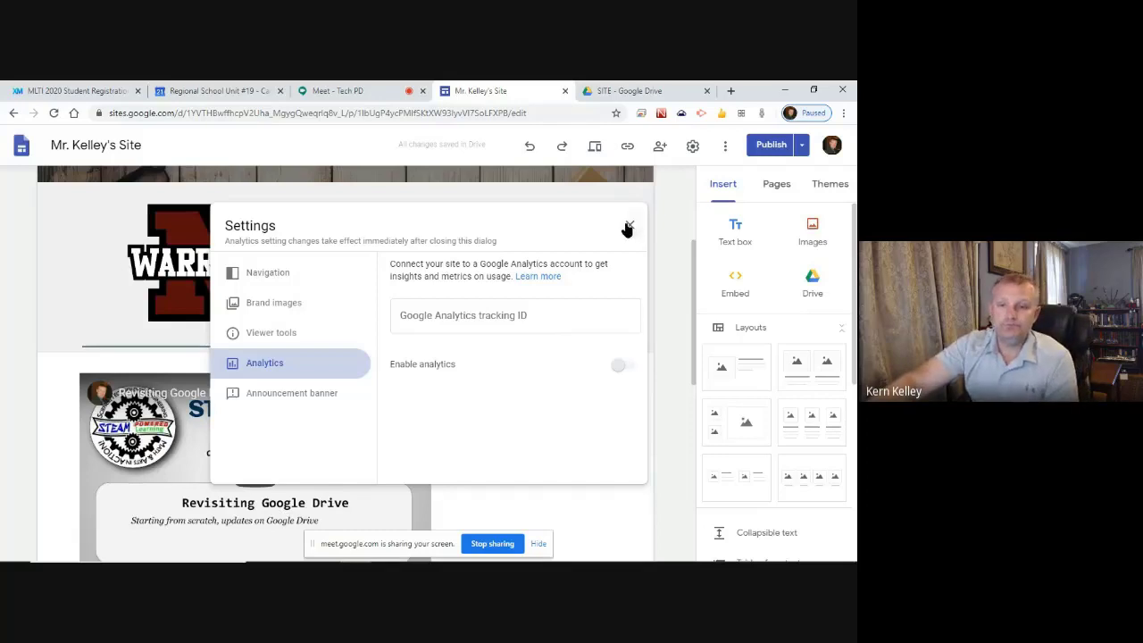
left_click(304, 392)
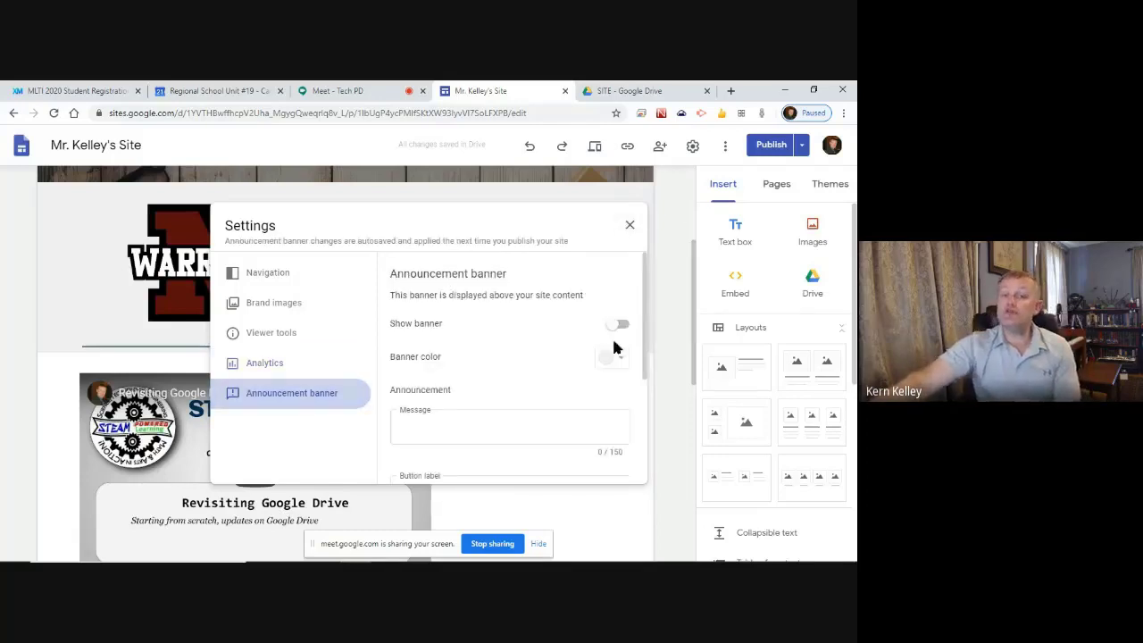
scroll(529, 365, "down", 1)
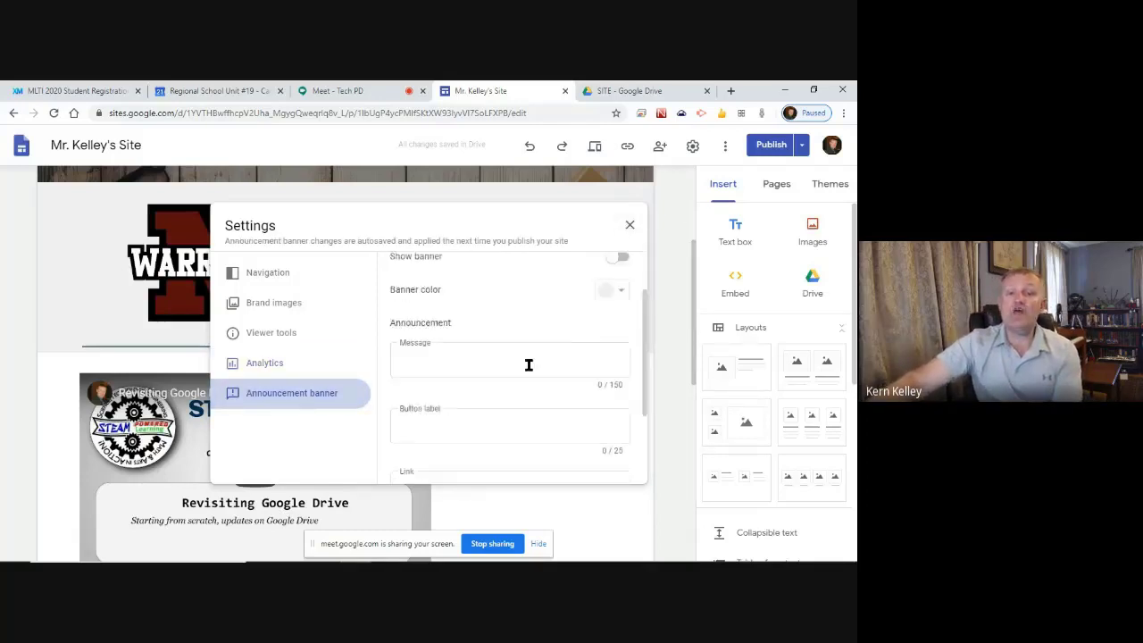
scroll(529, 364, "up", 1)
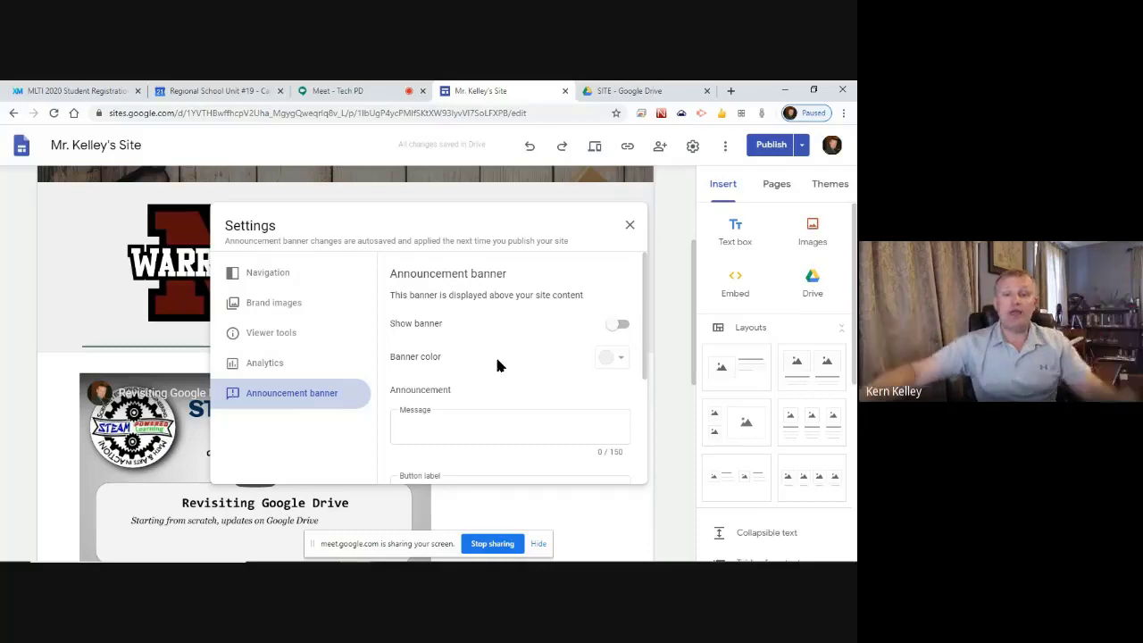
left_click(629, 224)
scroll(332, 229, "up", 3)
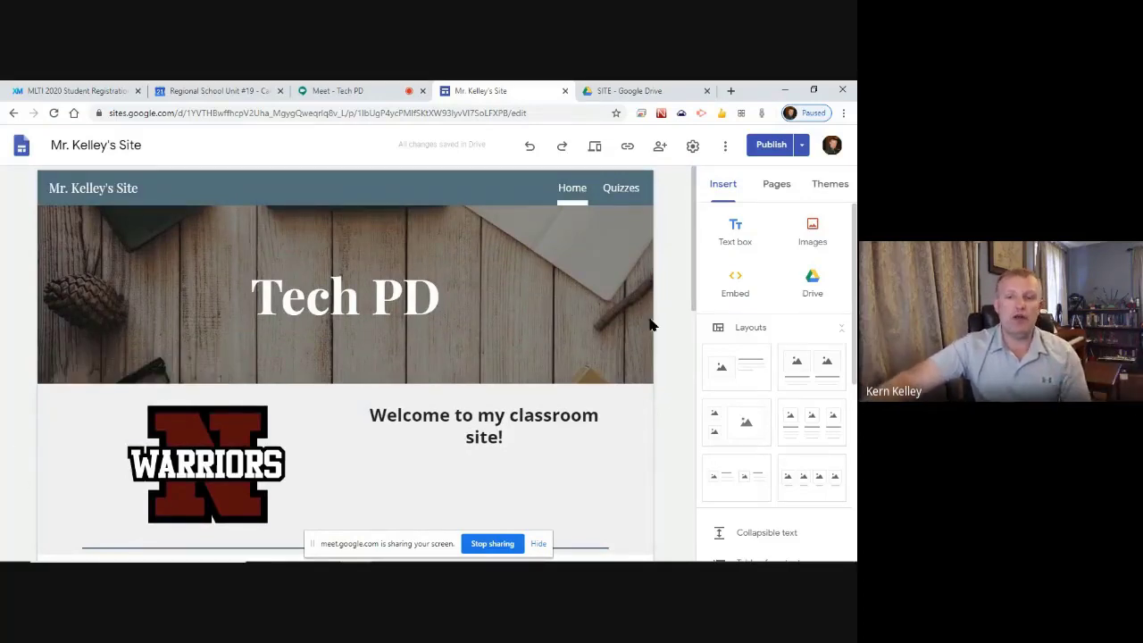
scroll(489, 348, "down", 1)
scroll(494, 339, "down", 5)
scroll(495, 339, "up", 5)
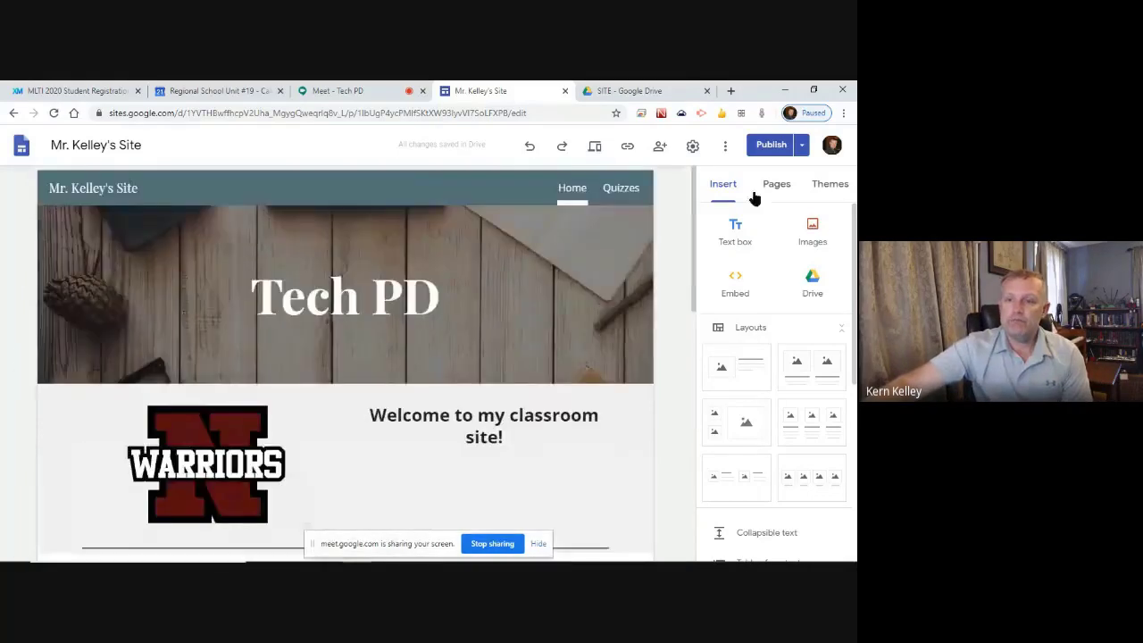
- Change the published site's sharing access to "Anyone can find and view the published version" and save it
left_click(658, 147)
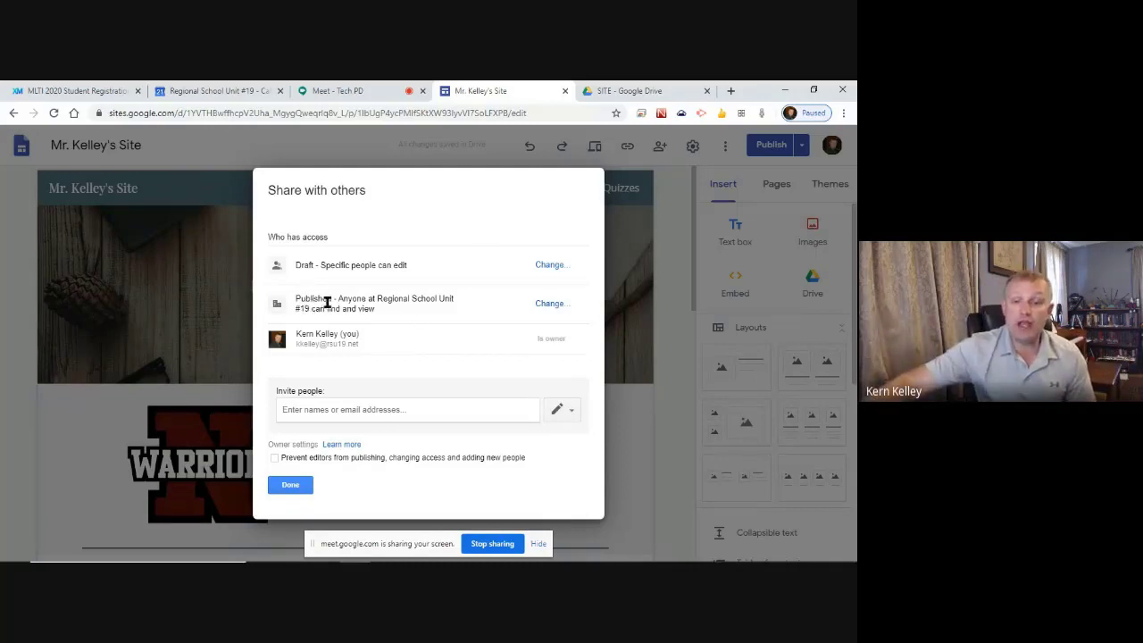
left_click_drag(306, 301, 431, 301)
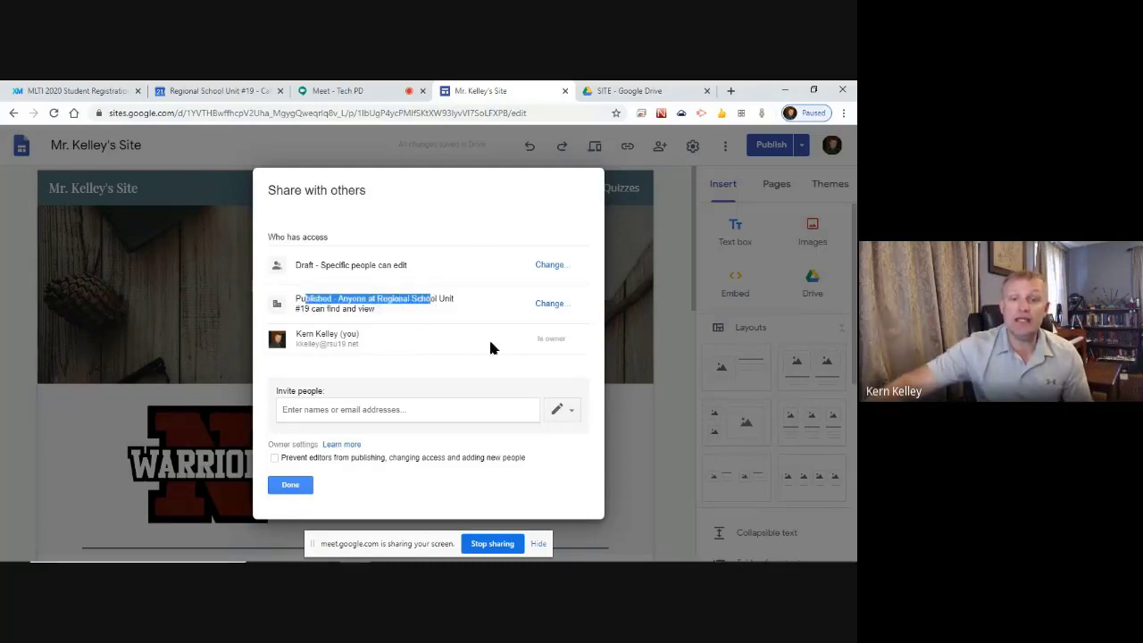
left_click(551, 303)
left_click(378, 304)
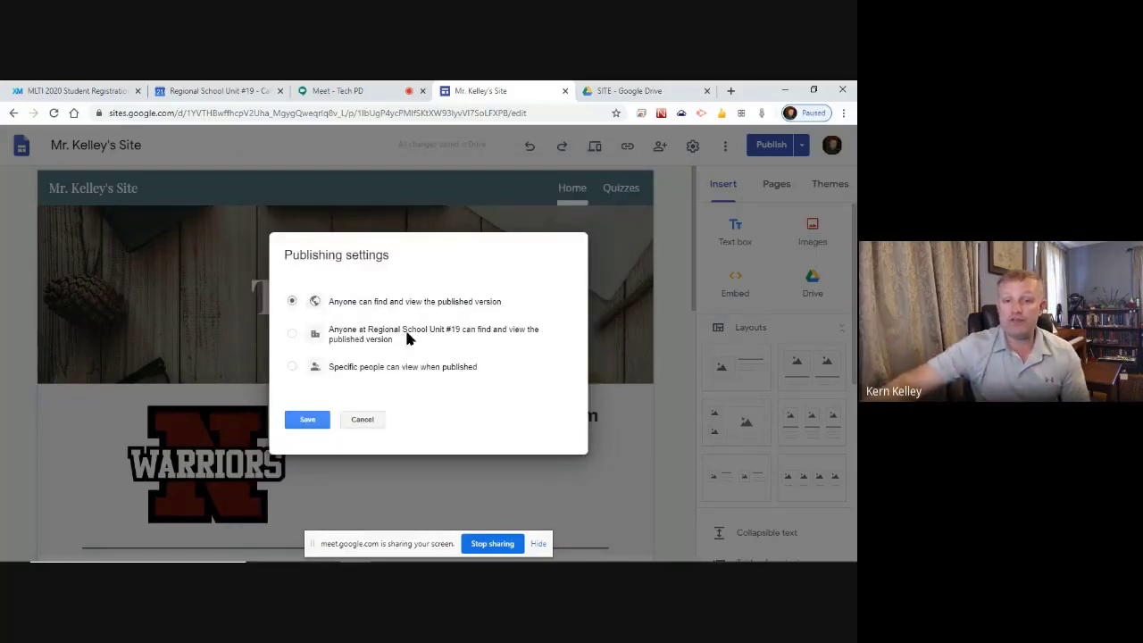
left_click(304, 423)
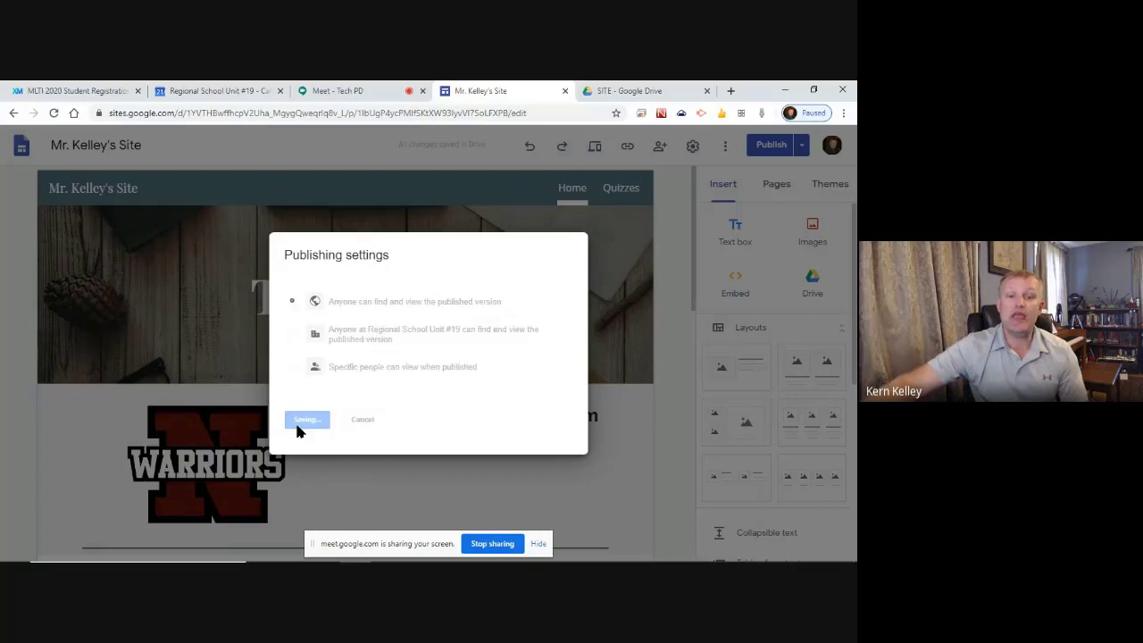
left_click(299, 489)
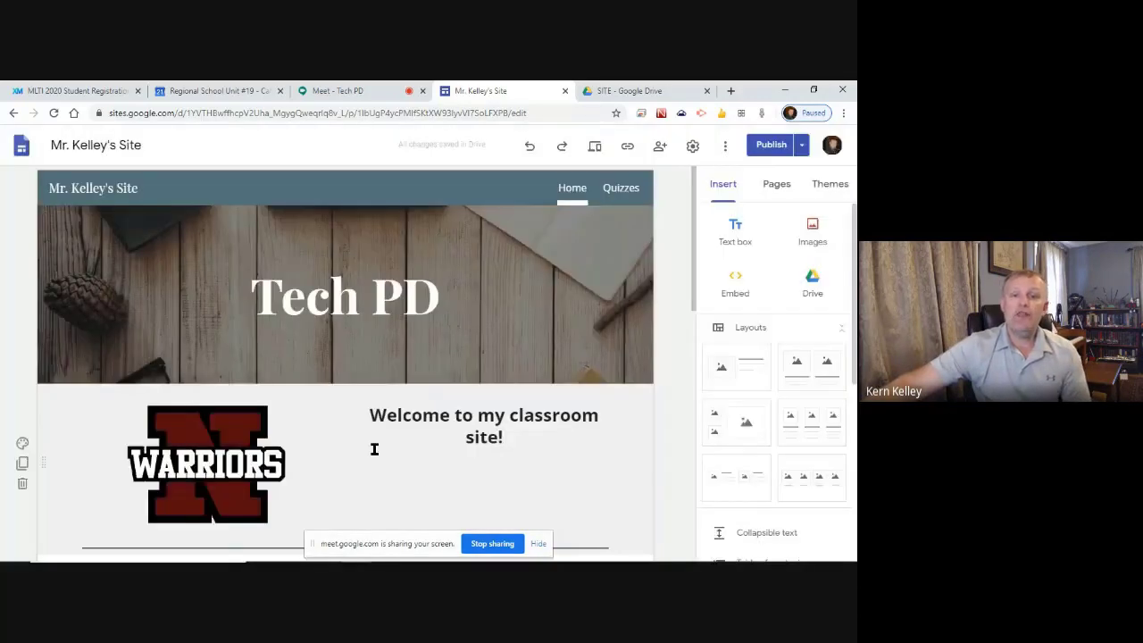
- View the published site, select its web address, look over the Home page, and close it to return to the editor
left_click(806, 146)
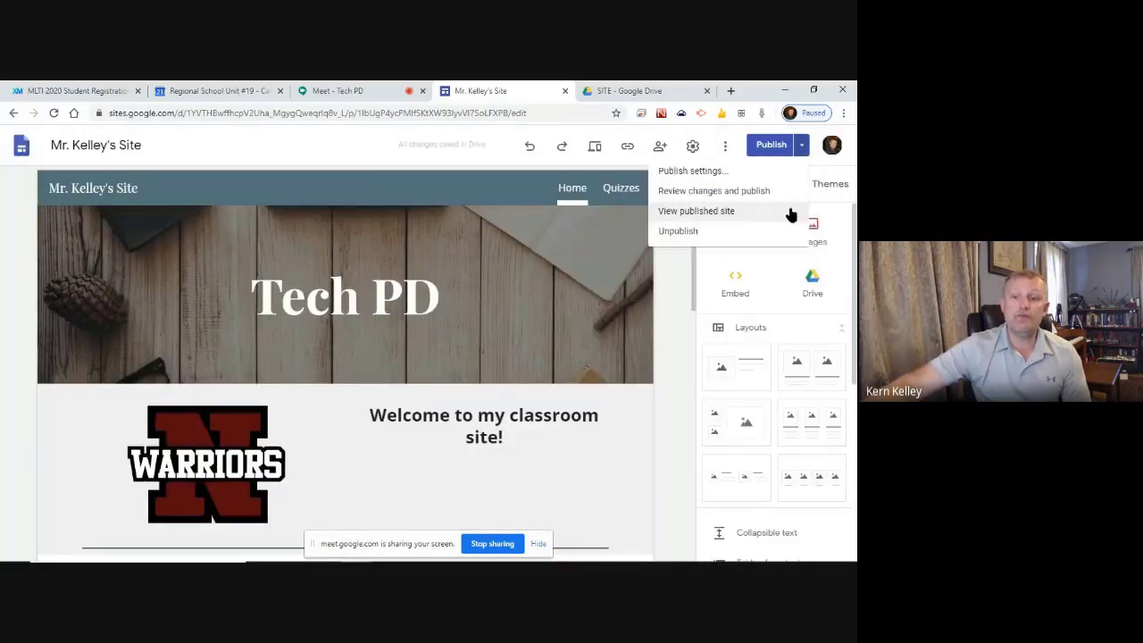
left_click(709, 211)
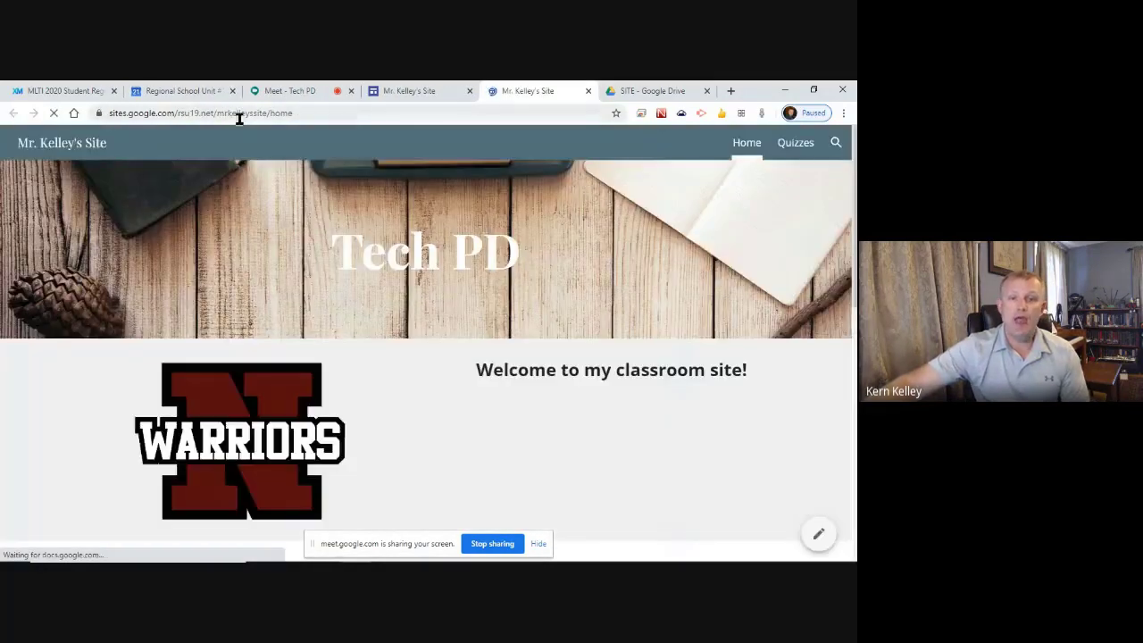
left_click(313, 114)
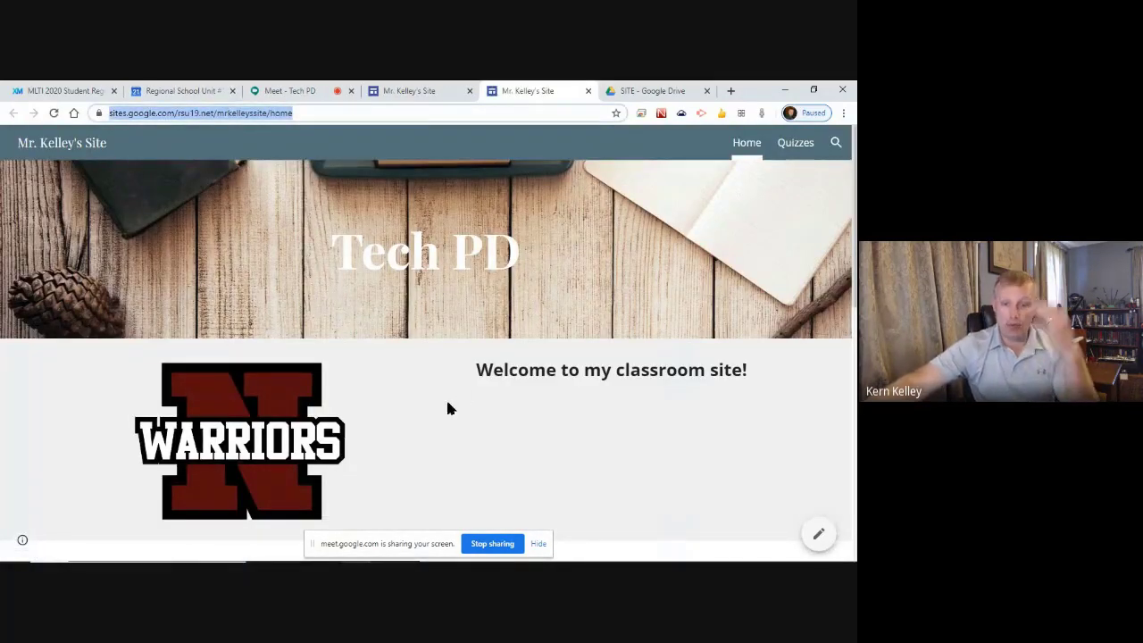
scroll(438, 397, "down", 6)
scroll(269, 441, "up", 8)
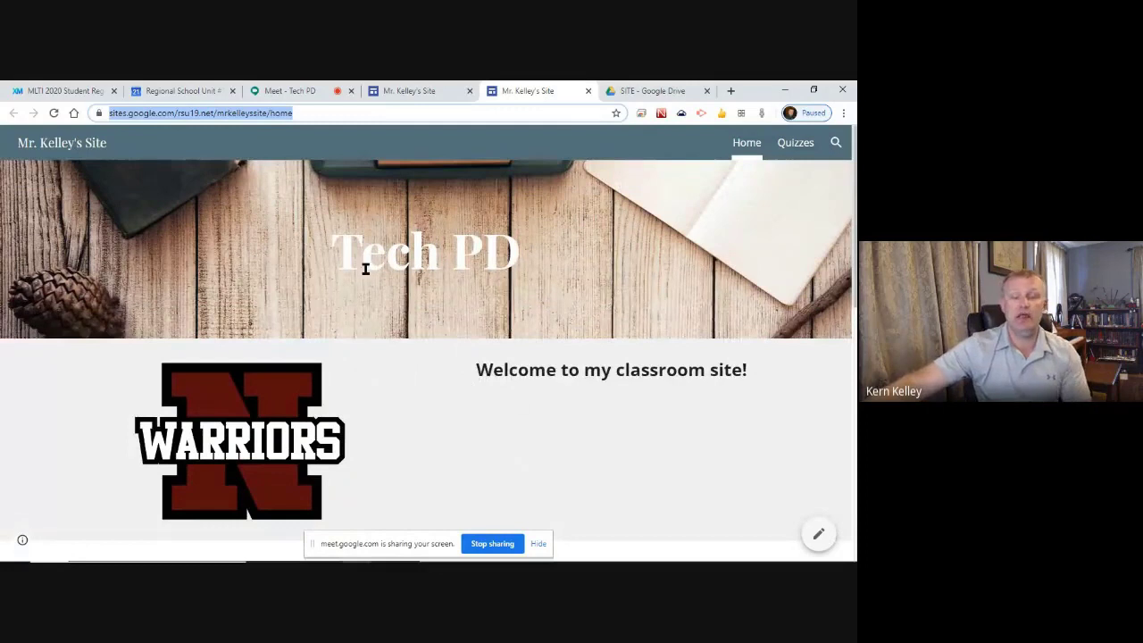
left_click(397, 89)
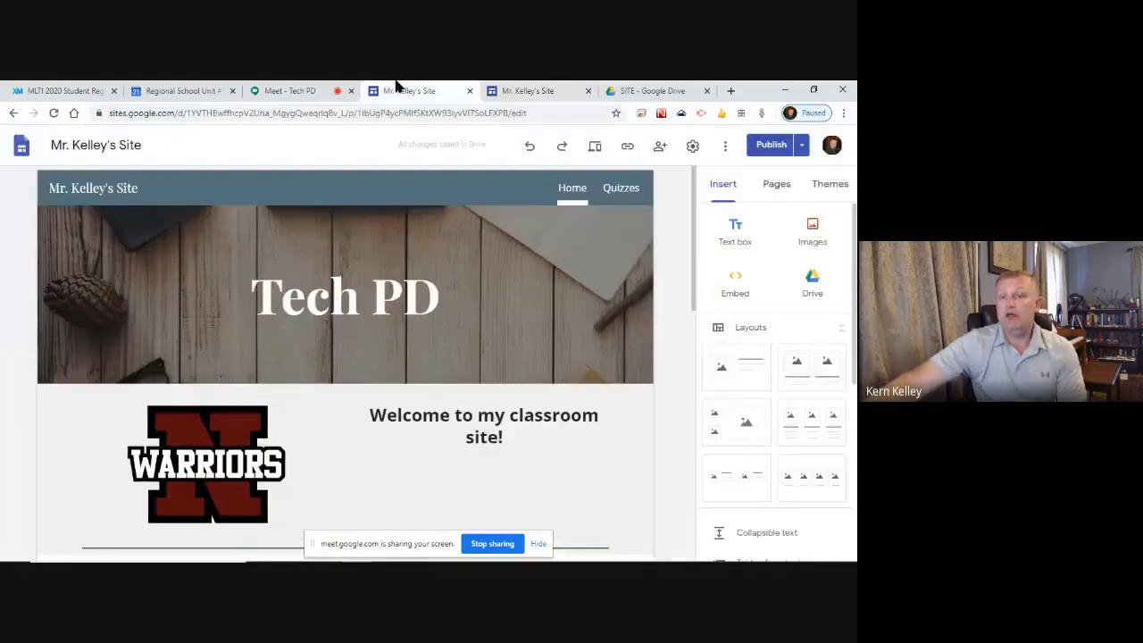
left_click(587, 90)
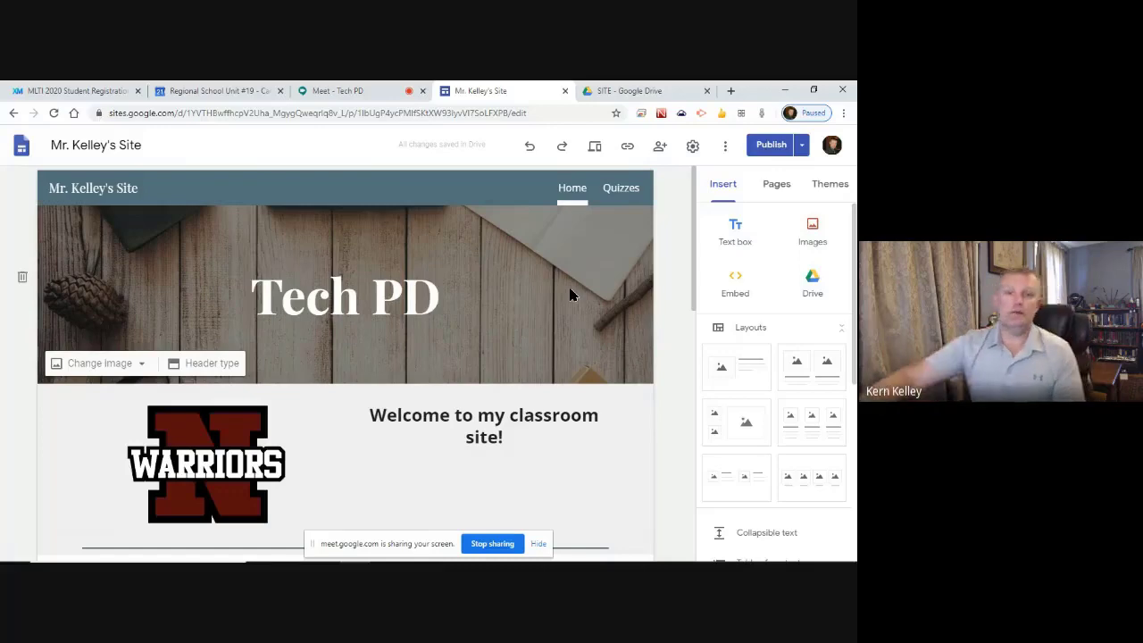
- Switch to the Google Meet call "Tech PD" and stop presenting the screen
left_click(366, 90)
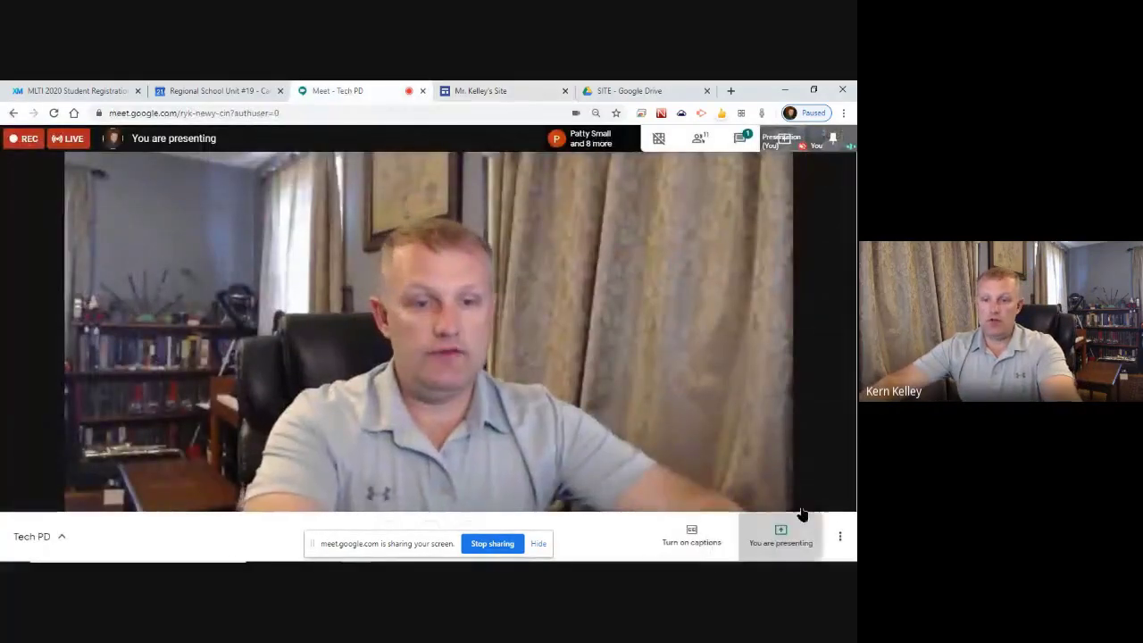
left_click(781, 540)
left_click(779, 486)
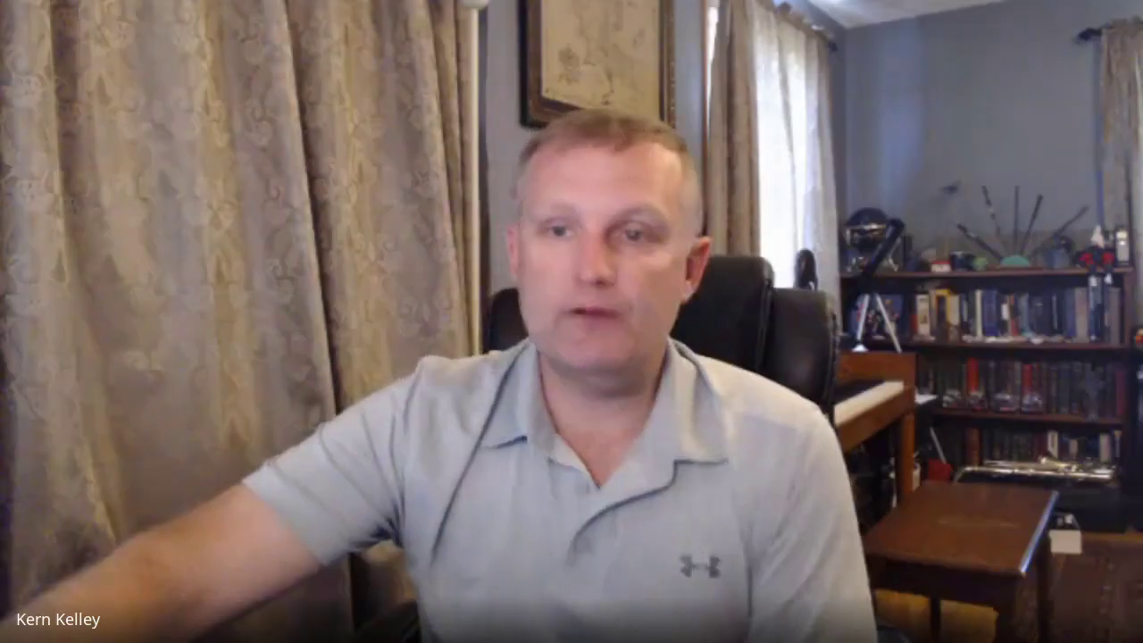